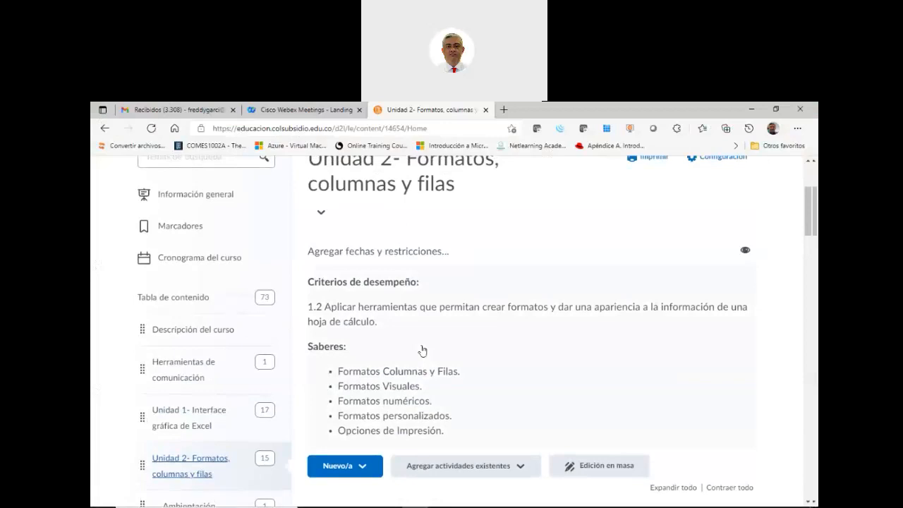
Review the Unidad 2 performance criteria and topics, and open its Ambientación section to see the learning guide.
scroll(384, 368, down, 1)
scroll(384, 368, down, 1)
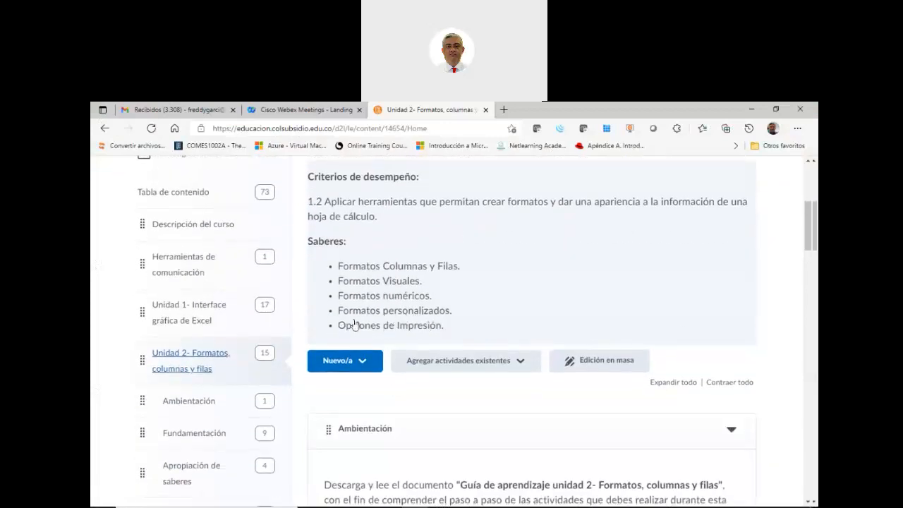
scroll(324, 330, down, 1)
scroll(324, 330, down, 1)
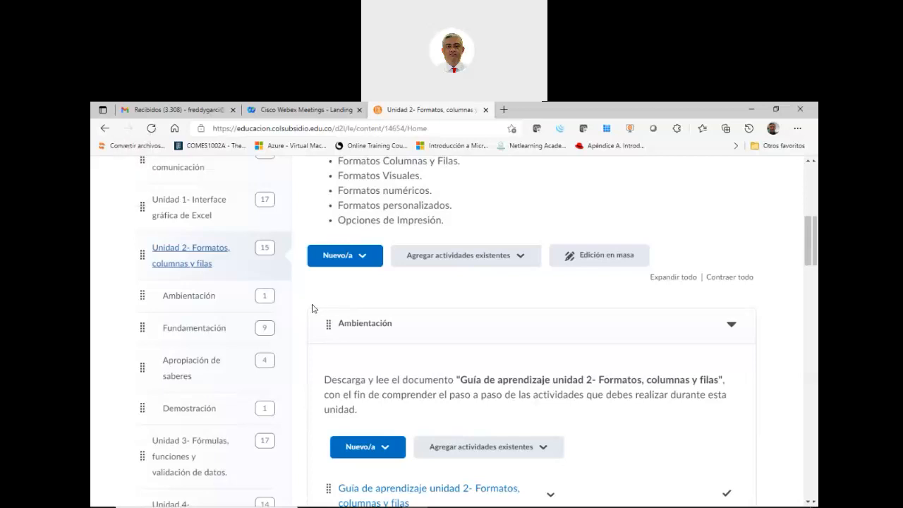
scroll(304, 332, up, 3)
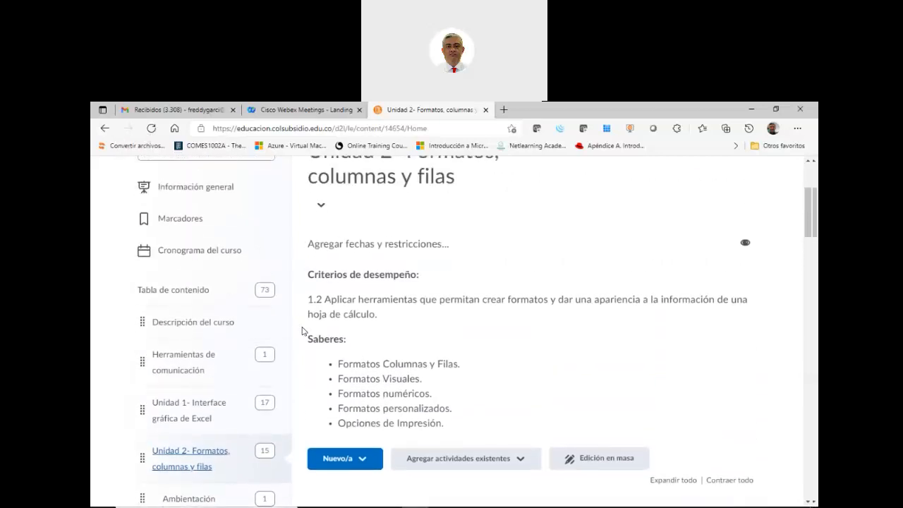
scroll(302, 330, down, 1)
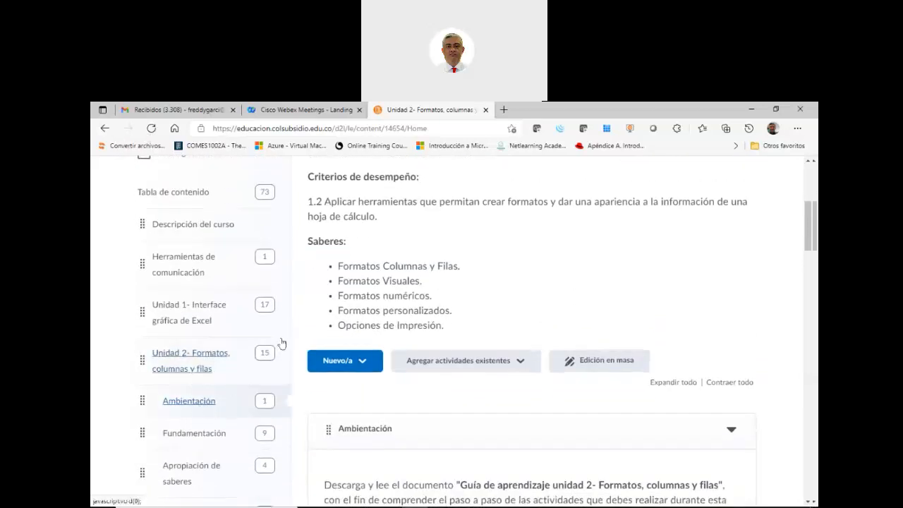
scroll(298, 315, up, 1)
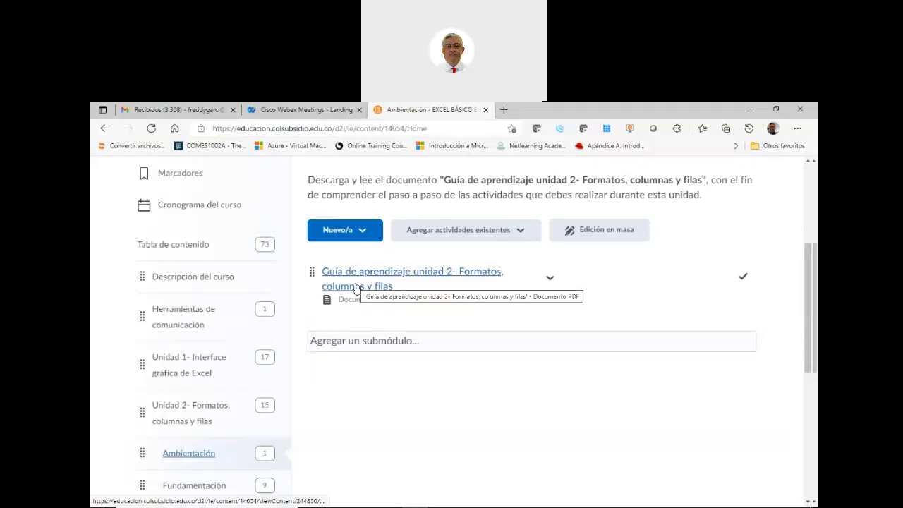
Open the Fundamentación section of Unidad 2 and look through its study documents and video links.
scroll(338, 310, down, 3)
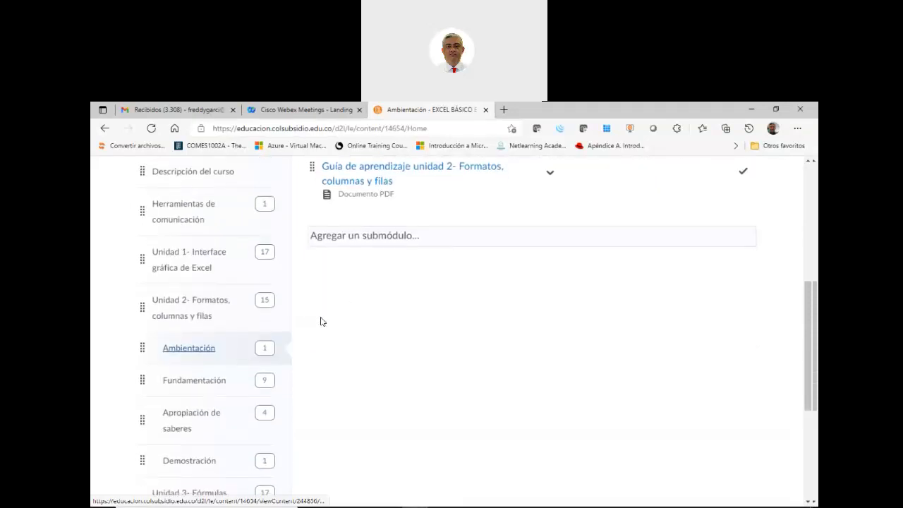
click(180, 383)
scroll(482, 307, up, 3)
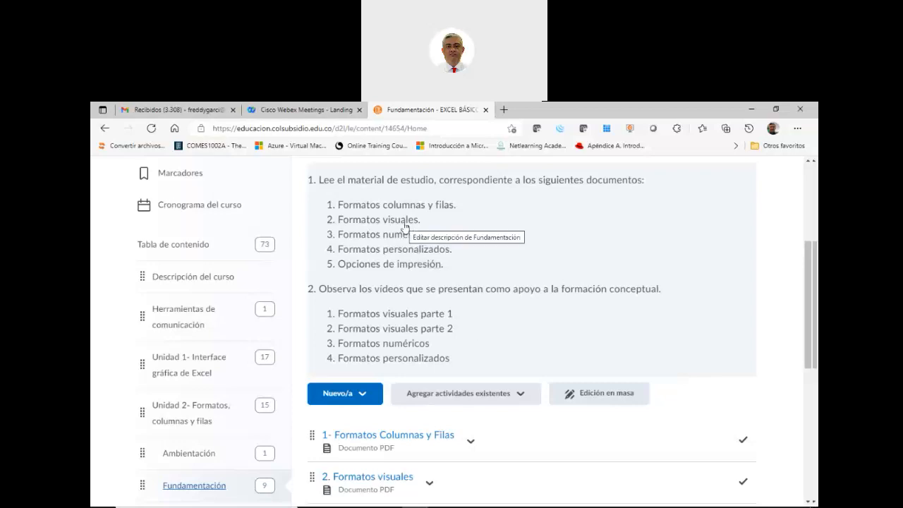
scroll(359, 315, down, 5)
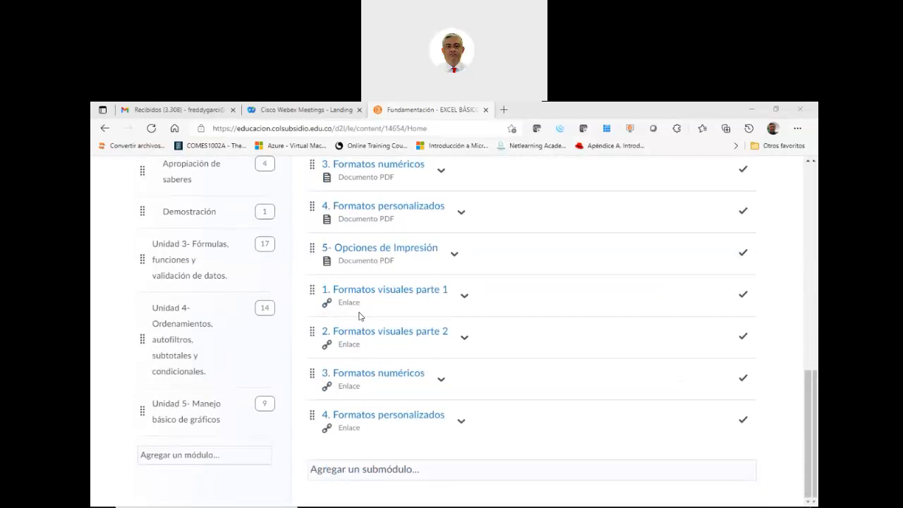
scroll(360, 316, up, 2)
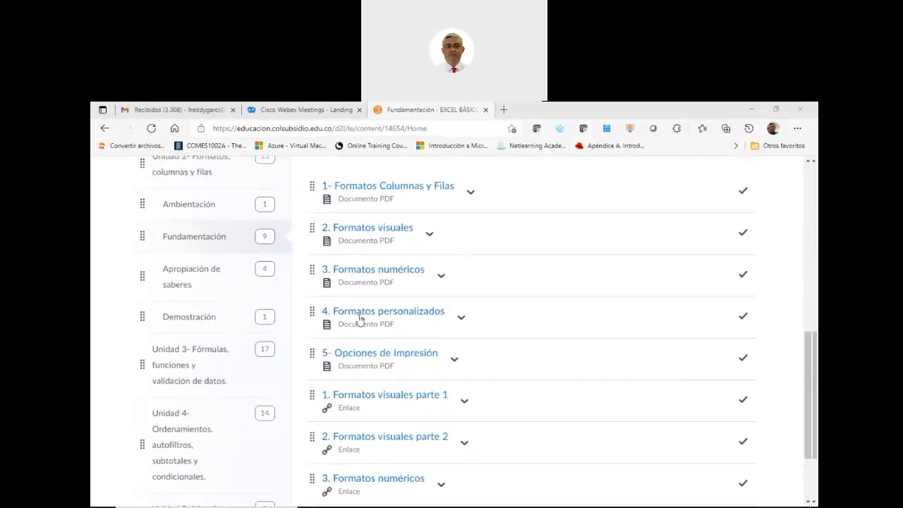
Open the Apropiación de saberes section and look over its workshop files and the Unidad 2 submission activity.
click(204, 270)
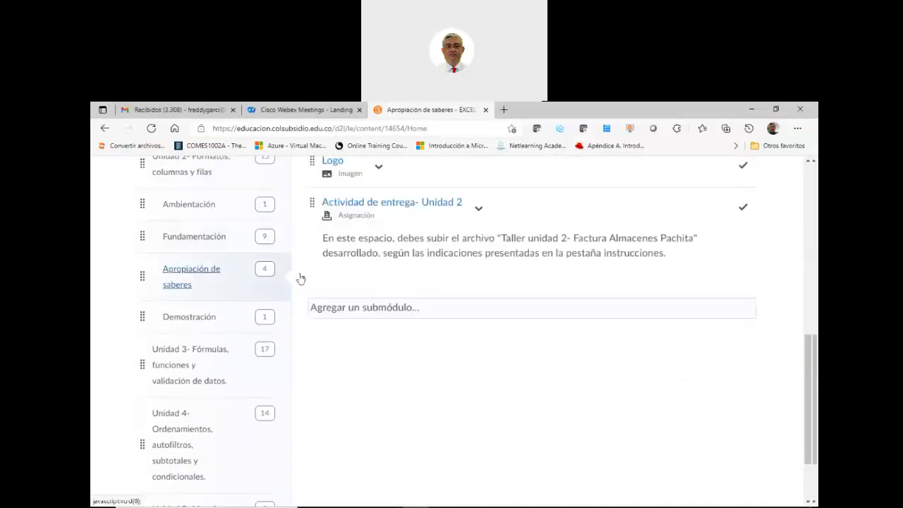
scroll(379, 281, up, 1)
scroll(379, 281, down, 1)
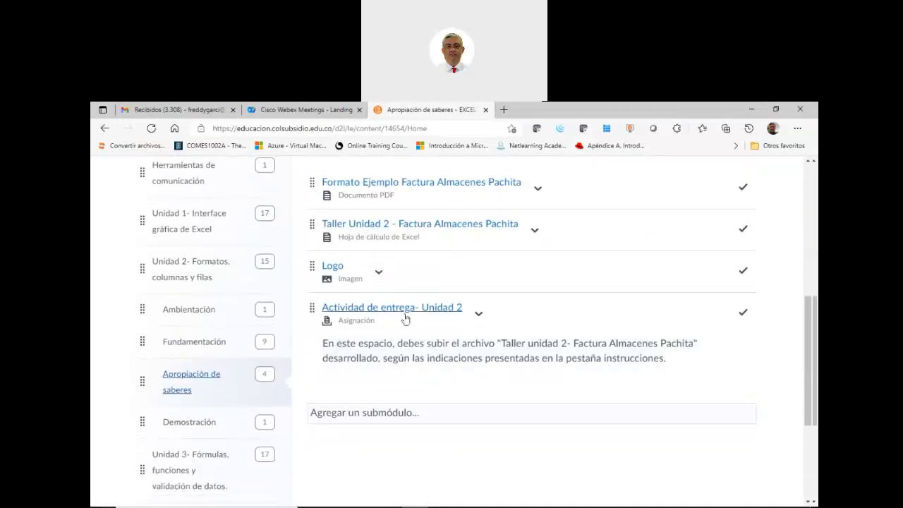
scroll(404, 317, up, 1)
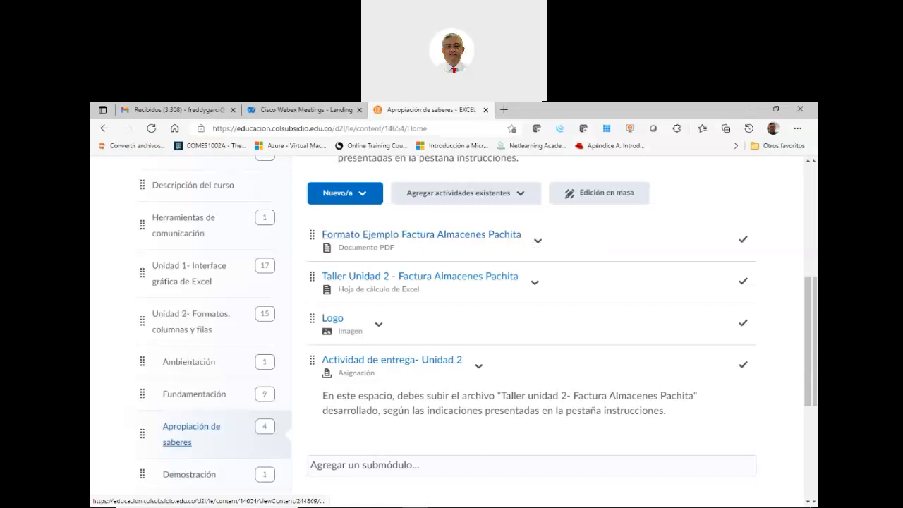
Switch to the Unidad 2 folder in File Explorer, open the Formato Ejemplo Factura Almacenes Pachita PDF and collapse its tools pane.
mouse_move(374, 500)
click(346, 502)
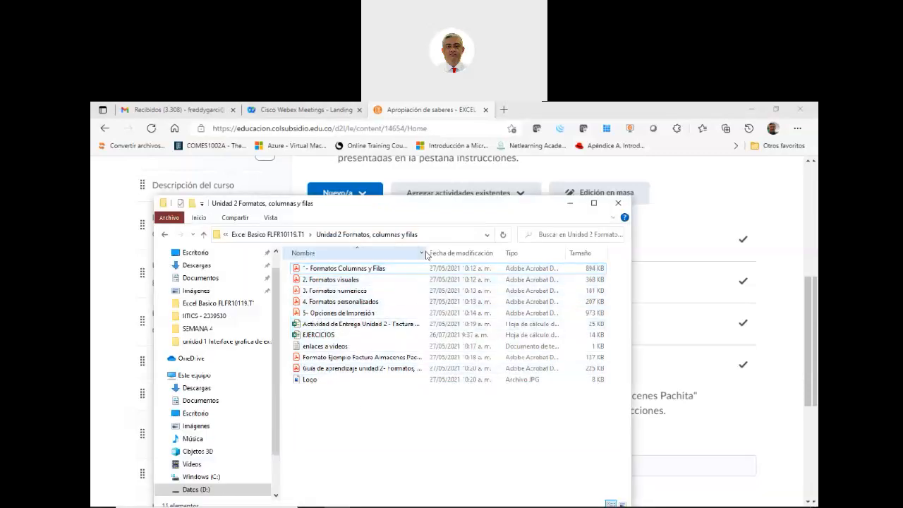
drag(424, 249, 501, 251)
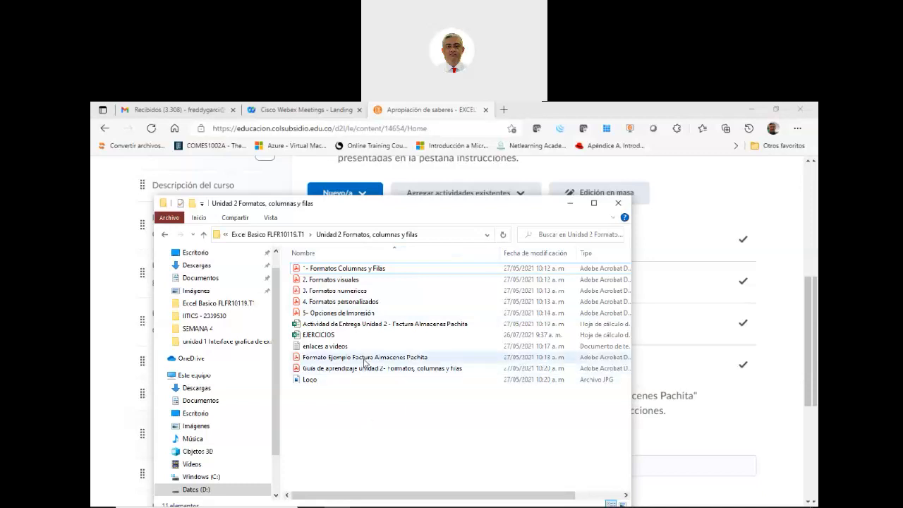
click(365, 358)
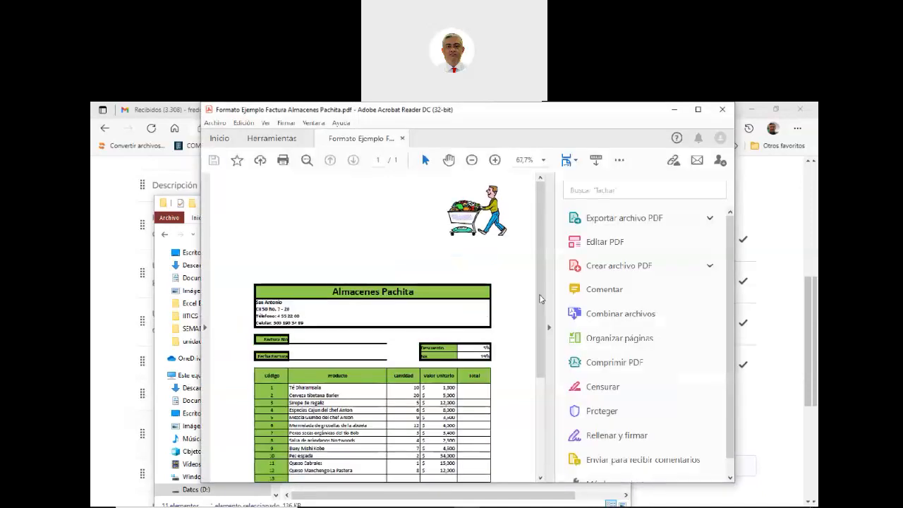
click(547, 328)
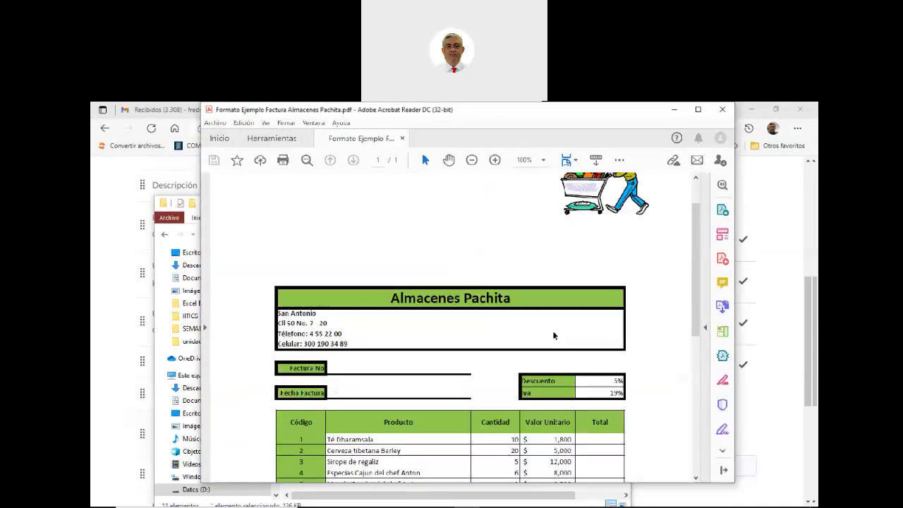
Examine the sample invoice's logo, header, discount and IVA box, product table, totals block and page footer.
scroll(547, 333, down, 3)
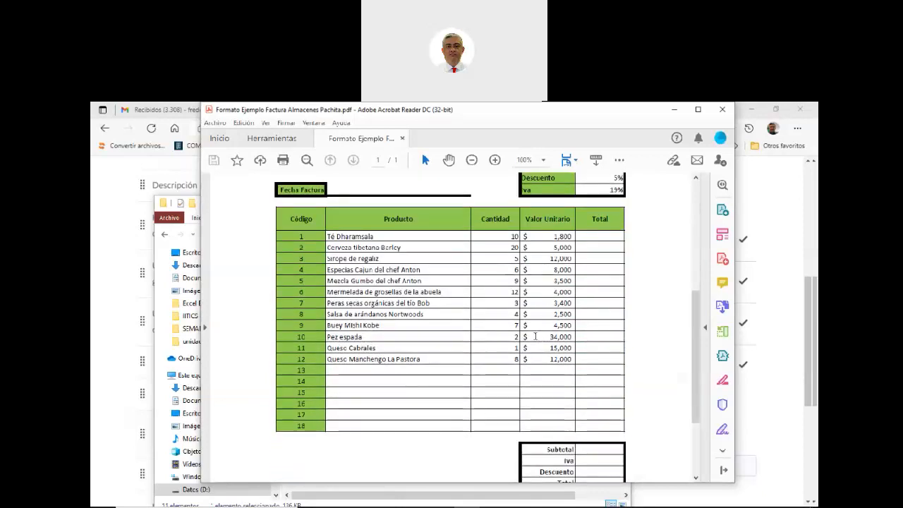
scroll(534, 335, up, 3)
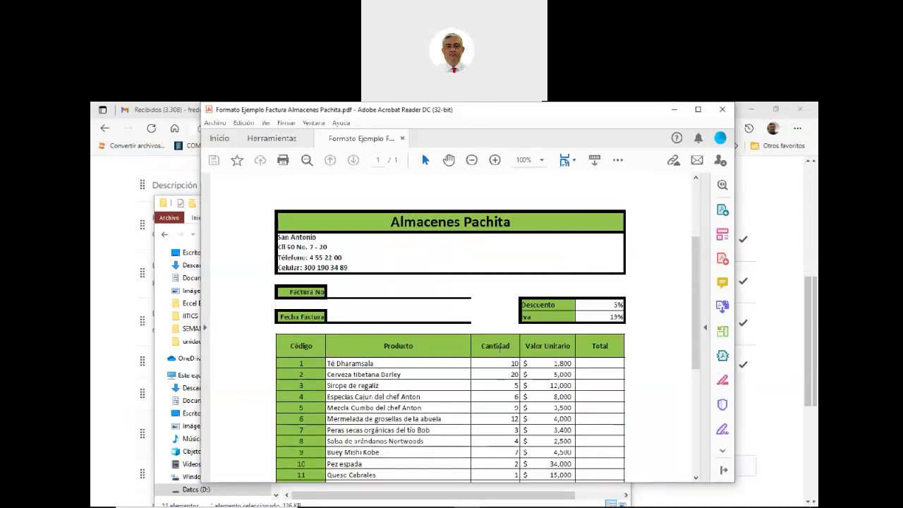
scroll(498, 349, down, 3)
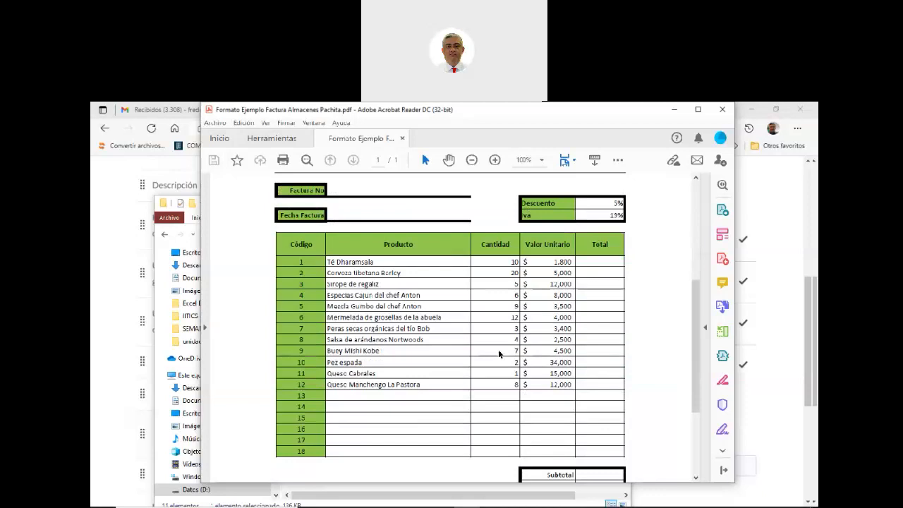
scroll(499, 353, down, 2)
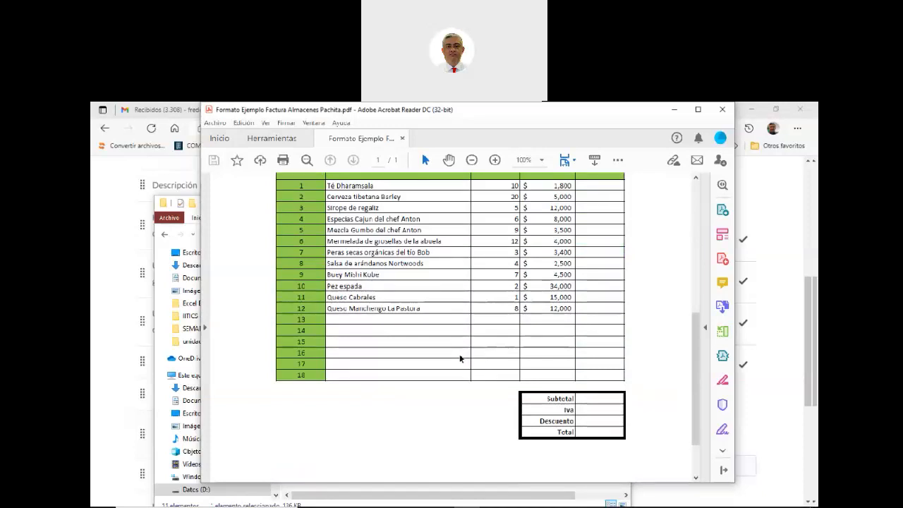
scroll(455, 361, up, 1)
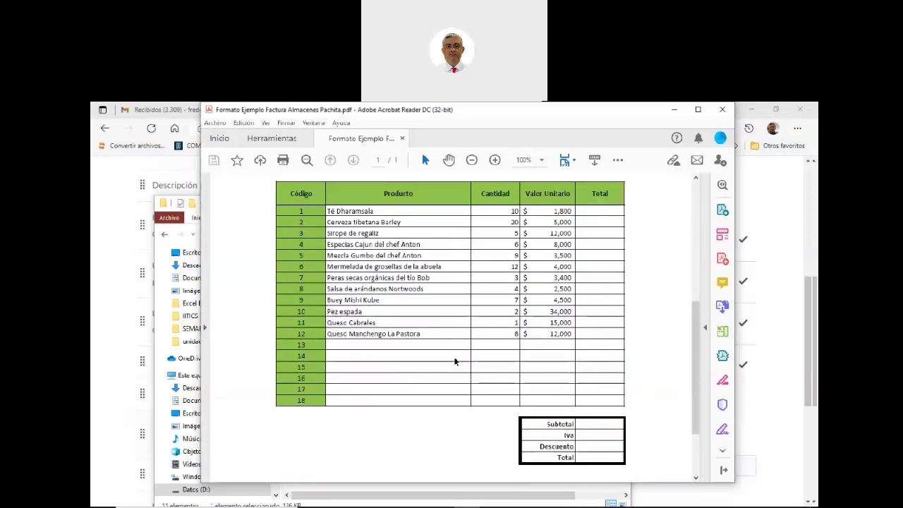
scroll(455, 361, up, 10)
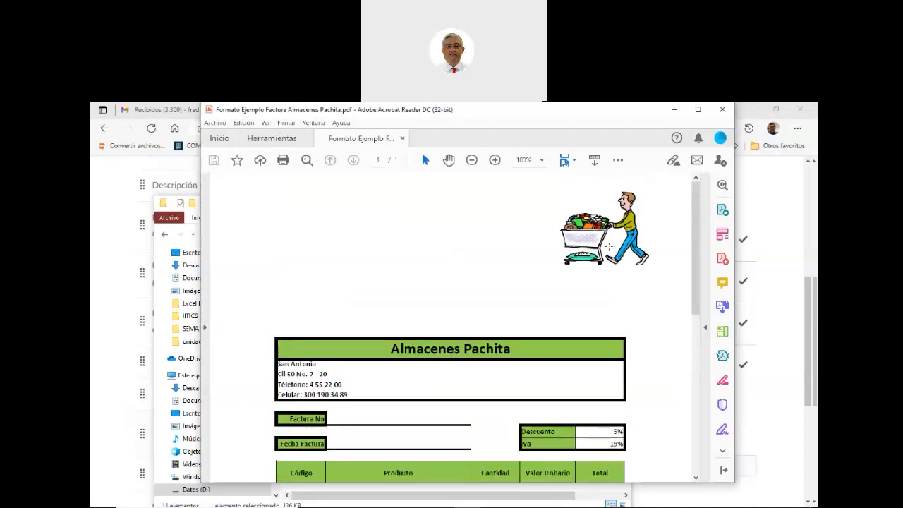
scroll(529, 309, down, 2)
scroll(527, 311, down, 3)
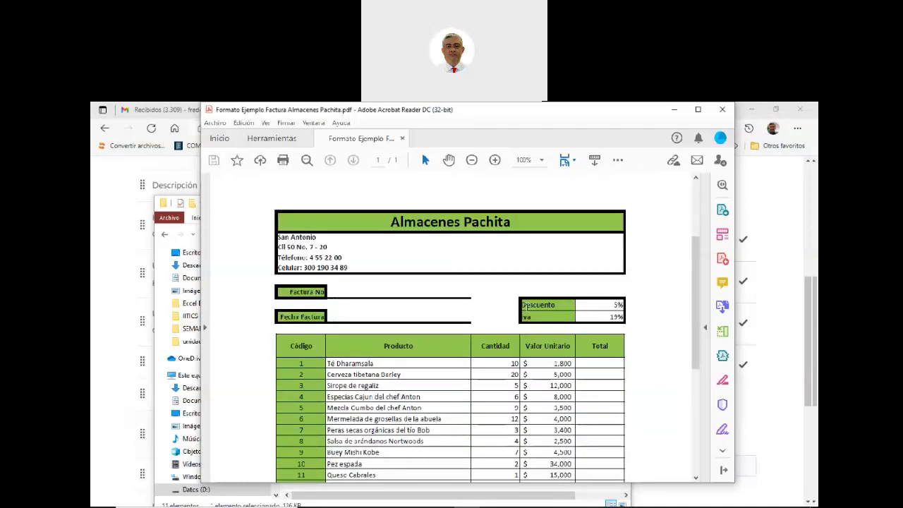
scroll(426, 271, down, 2)
scroll(427, 272, down, 7)
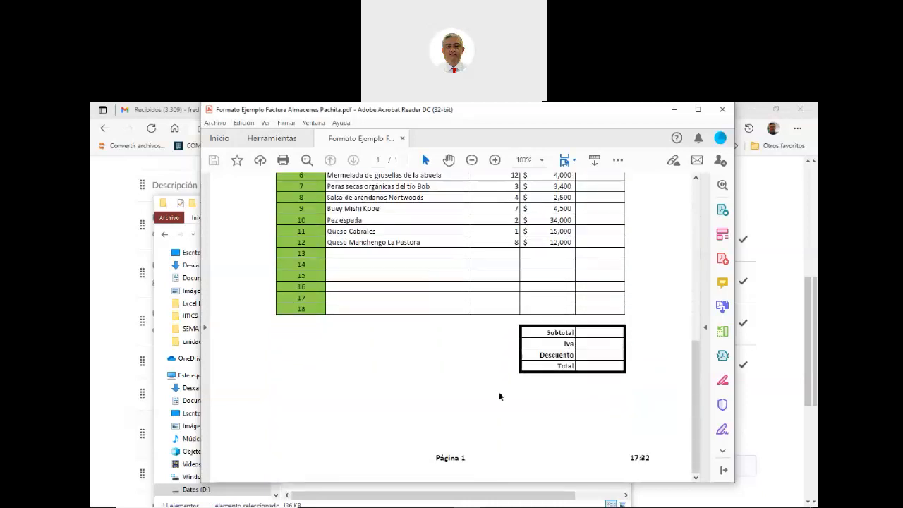
scroll(590, 240, up, 12)
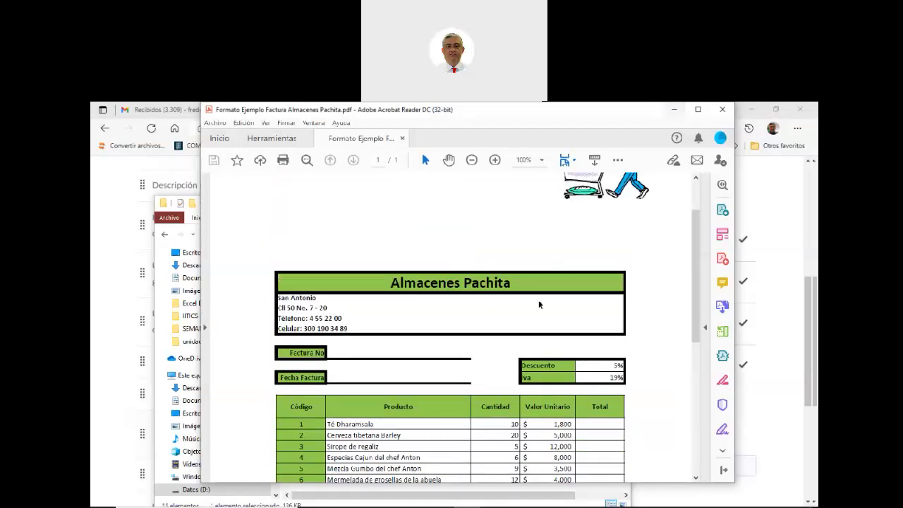
scroll(541, 305, down, 3)
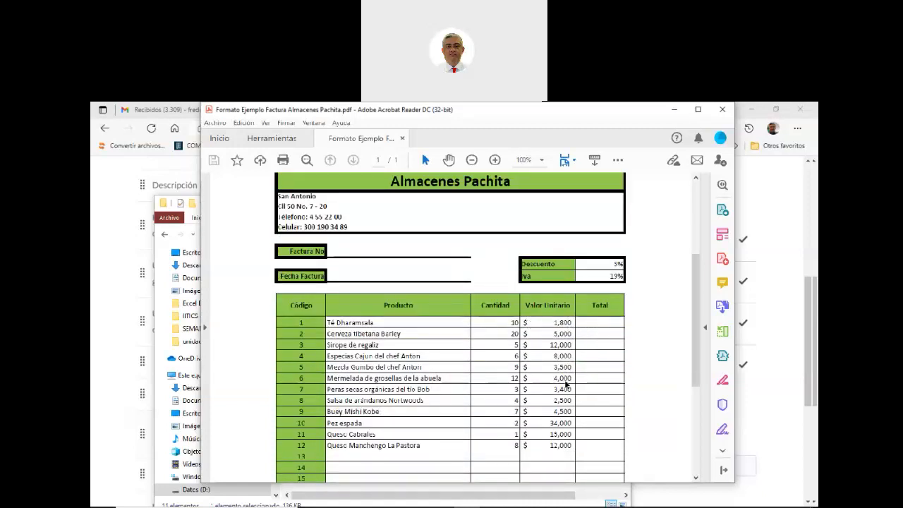
scroll(569, 383, down, 3)
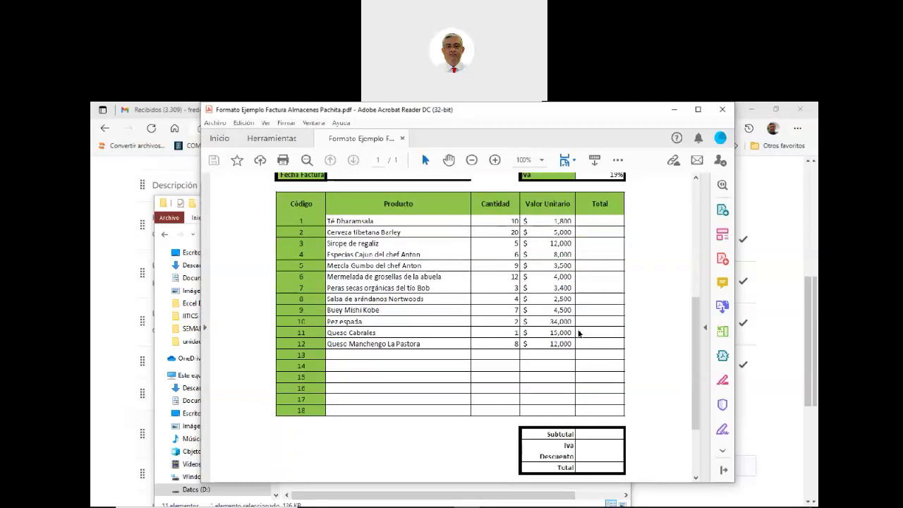
scroll(578, 333, up, 3)
scroll(578, 333, up, 5)
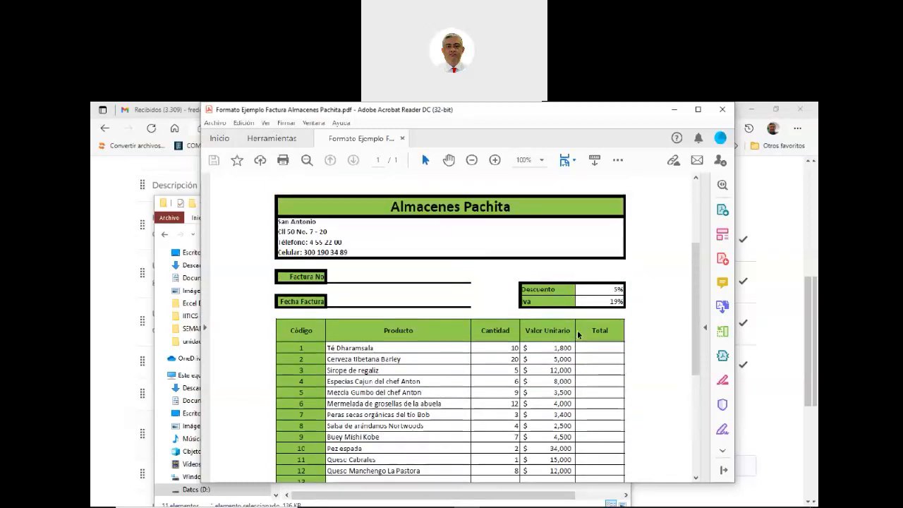
scroll(577, 336, down, 12)
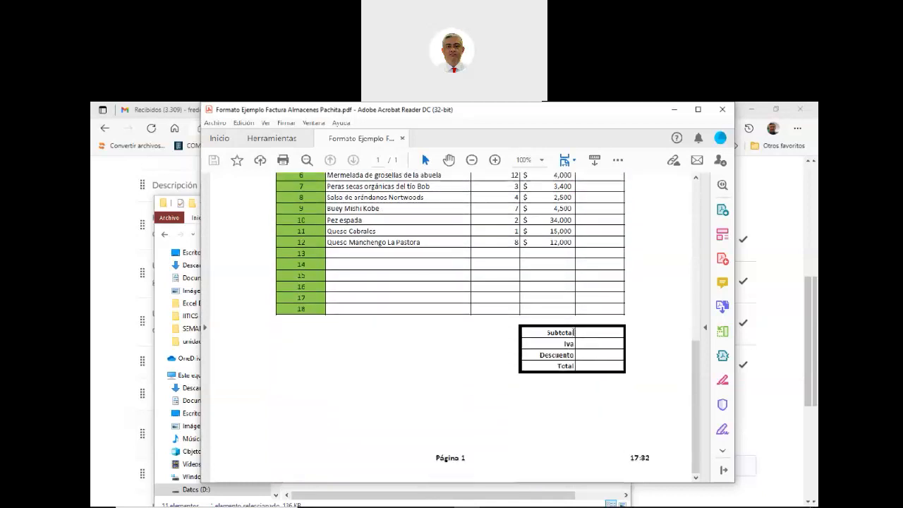
scroll(575, 333, up, 11)
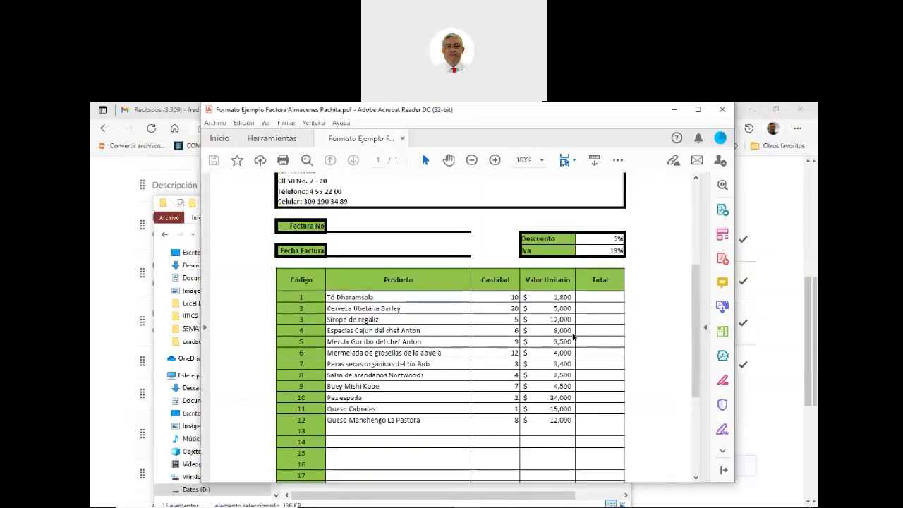
scroll(574, 337, up, 2)
scroll(574, 338, down, 2)
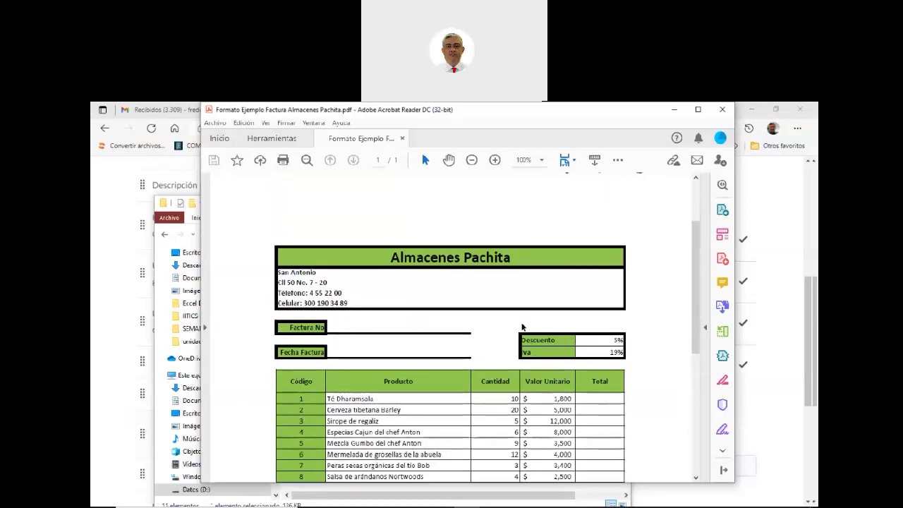
scroll(522, 325, up, 3)
Close the sample invoice PDF and minimize the Unidad 2 folder window to return to the course page.
drag(579, 111, 479, 158)
click(624, 158)
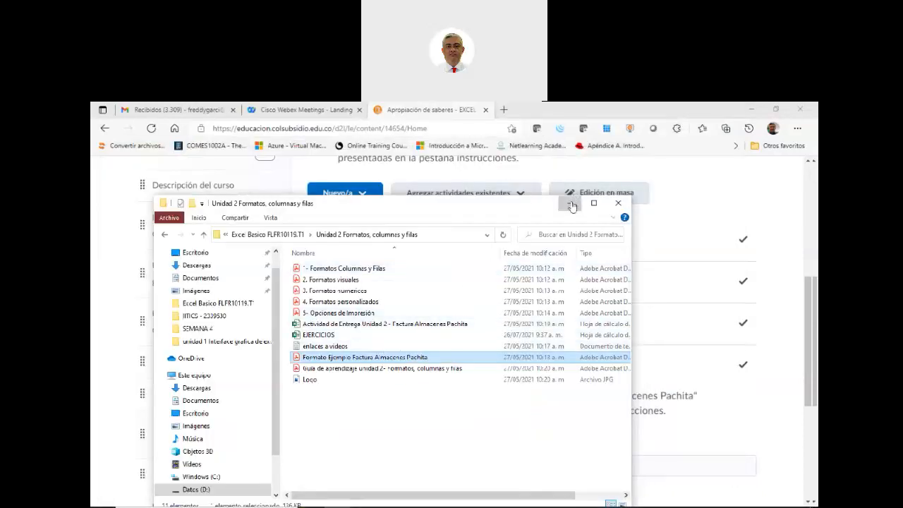
click(572, 203)
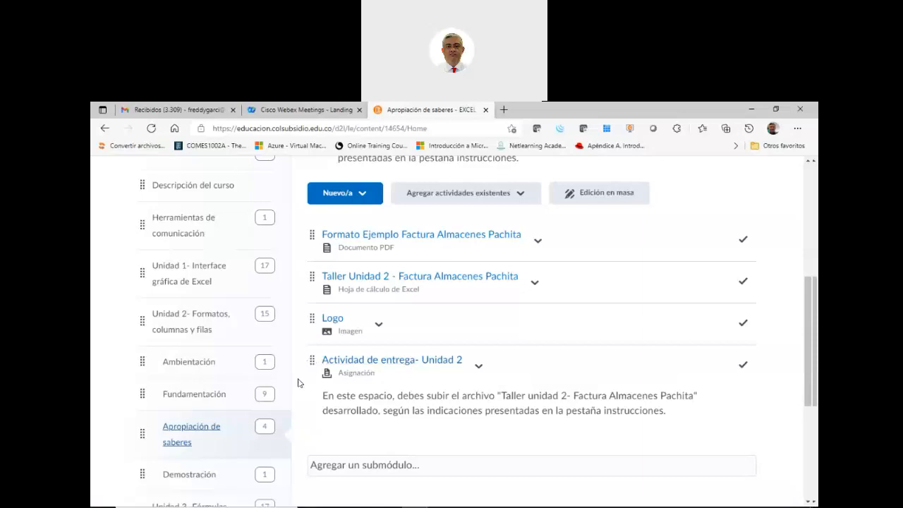
scroll(298, 383, down, 2)
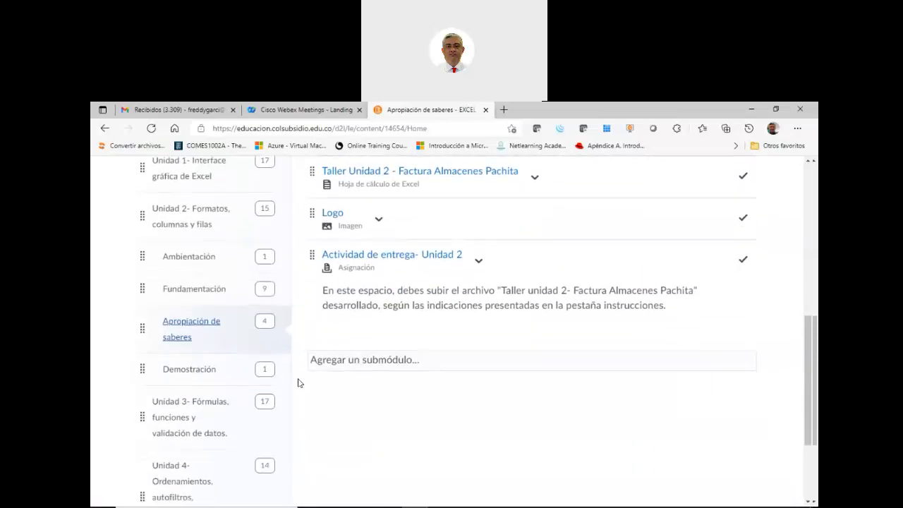
scroll(297, 383, down, 1)
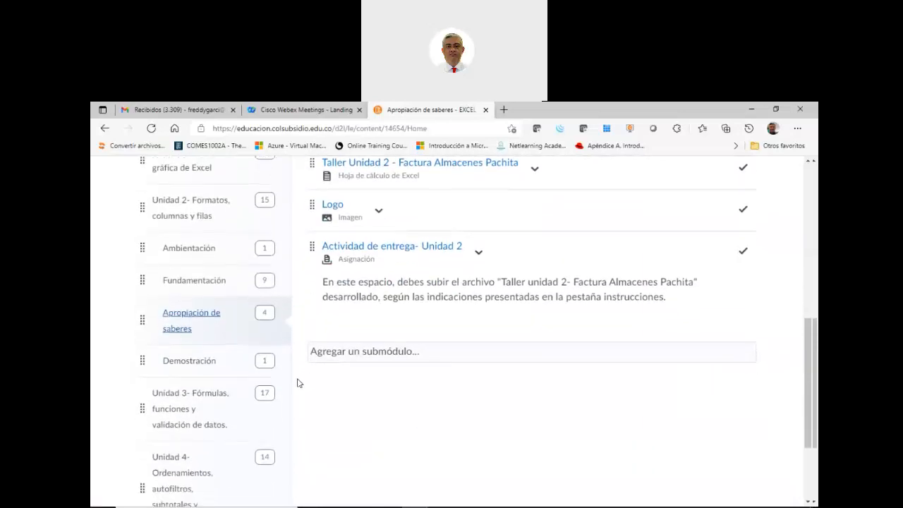
Open the Demostración section and review its instructions and the description of the Evaluación de cierre- Unidad 2 questionnaire.
click(191, 370)
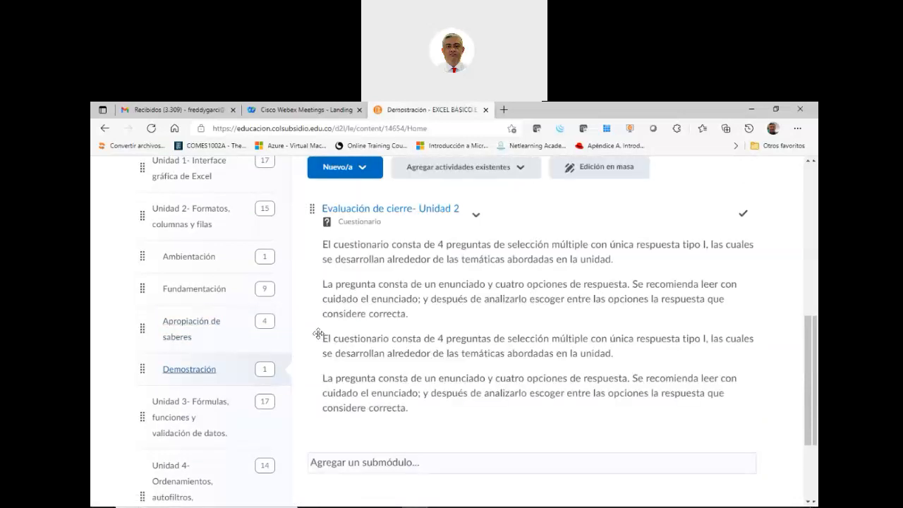
scroll(321, 336, up, 2)
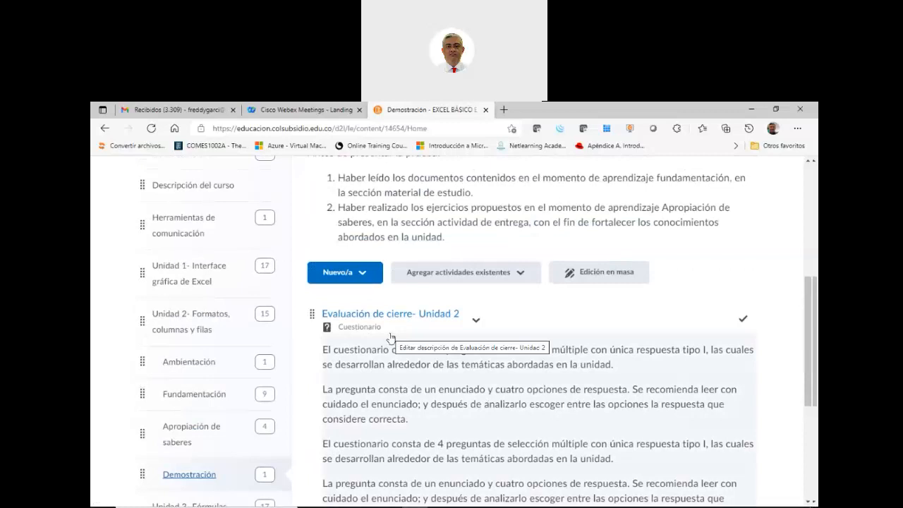
scroll(392, 338, down, 1)
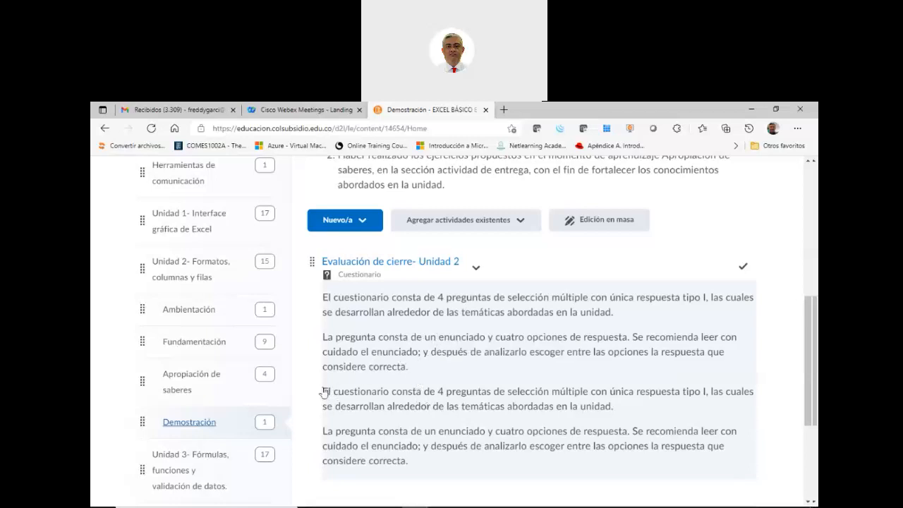
scroll(379, 383, down, 1)
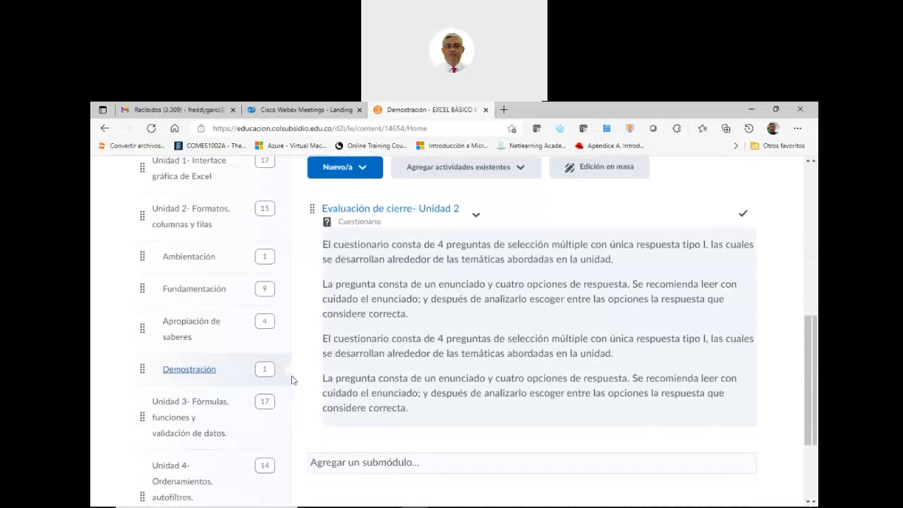
scroll(232, 374, up, 1)
scroll(406, 345, up, 6)
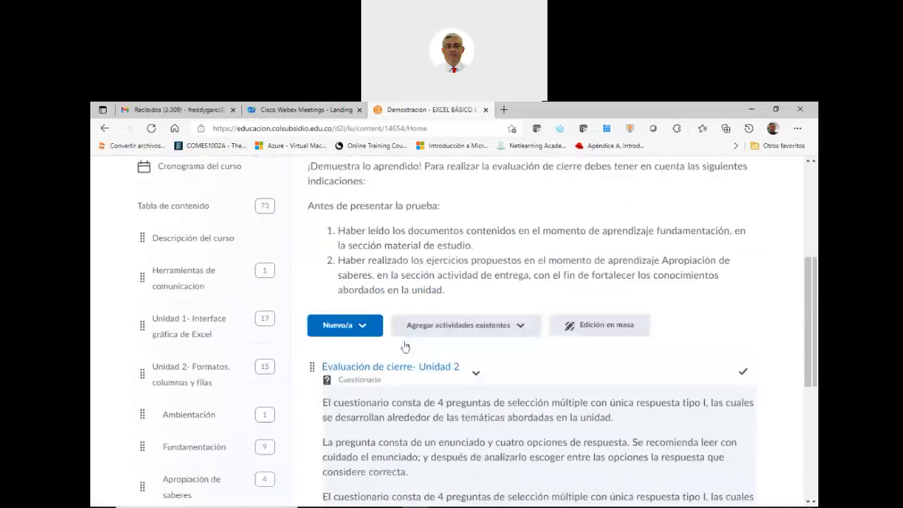
scroll(405, 352, down, 5)
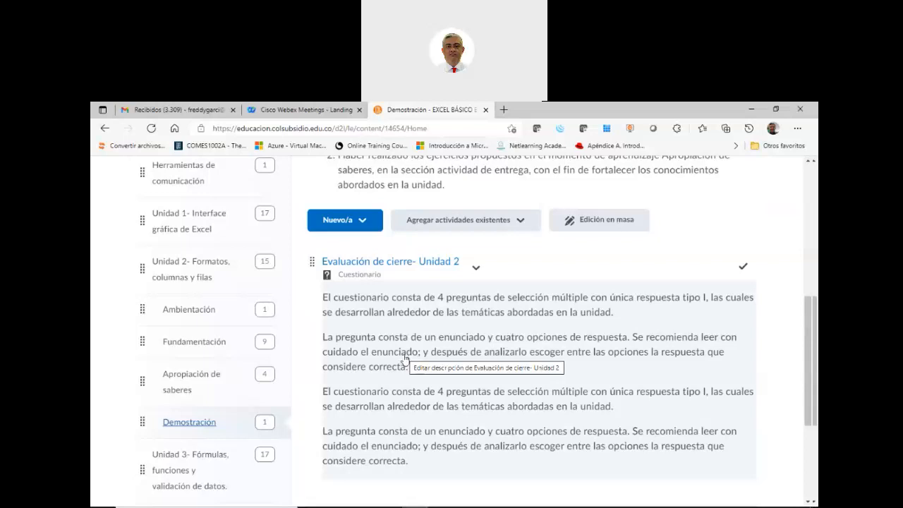
Switch to the listado workbook in Excel and enter ok in cell L39 of the 24-ago attendance column.
mouse_move(393, 498)
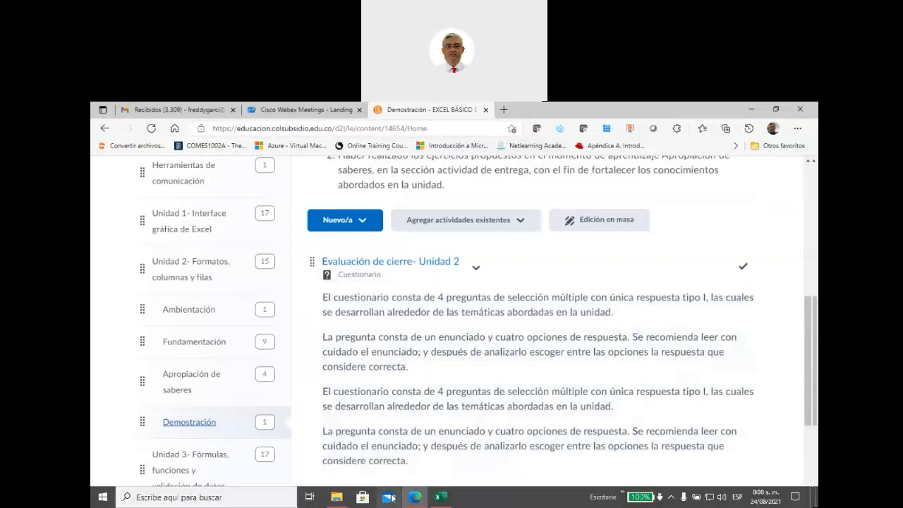
click(438, 497)
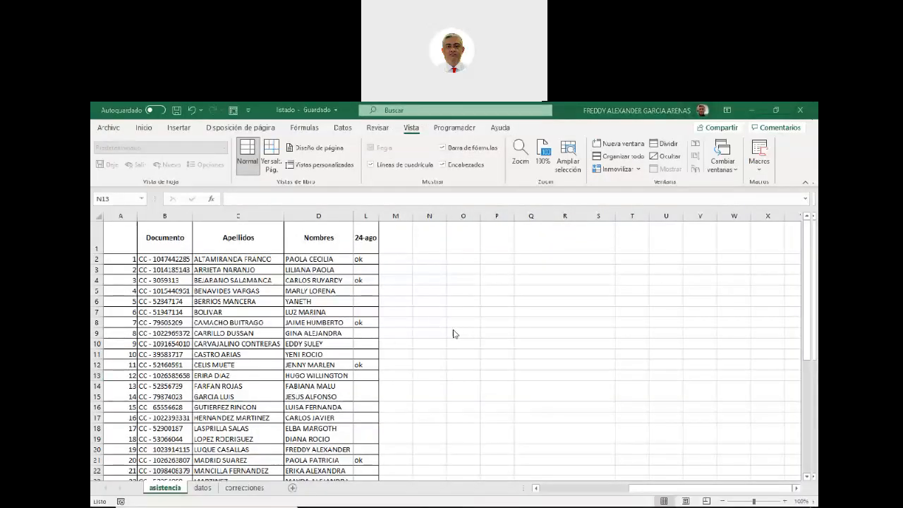
scroll(353, 325, down, 8)
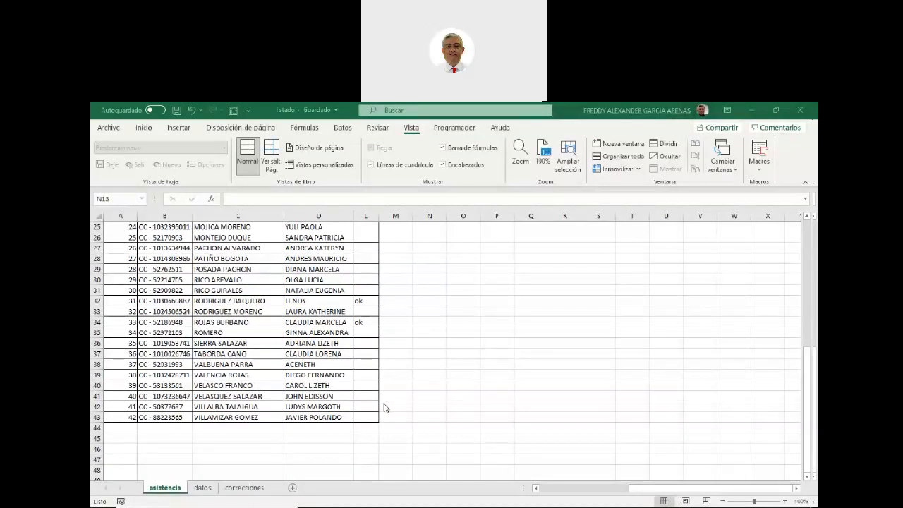
click(363, 375)
text(ok)
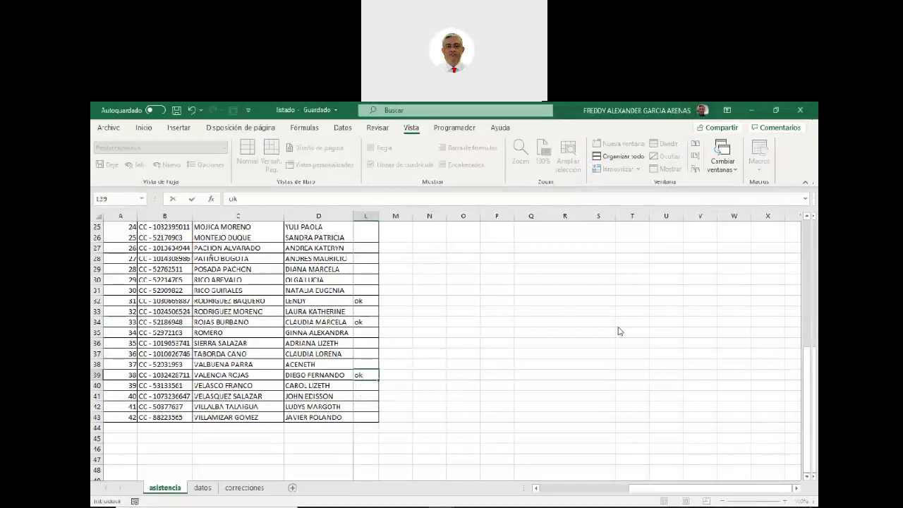
Mark the student in row 3 of the asistencia sheet as ok for 24-ago.
scroll(358, 342, up, 4)
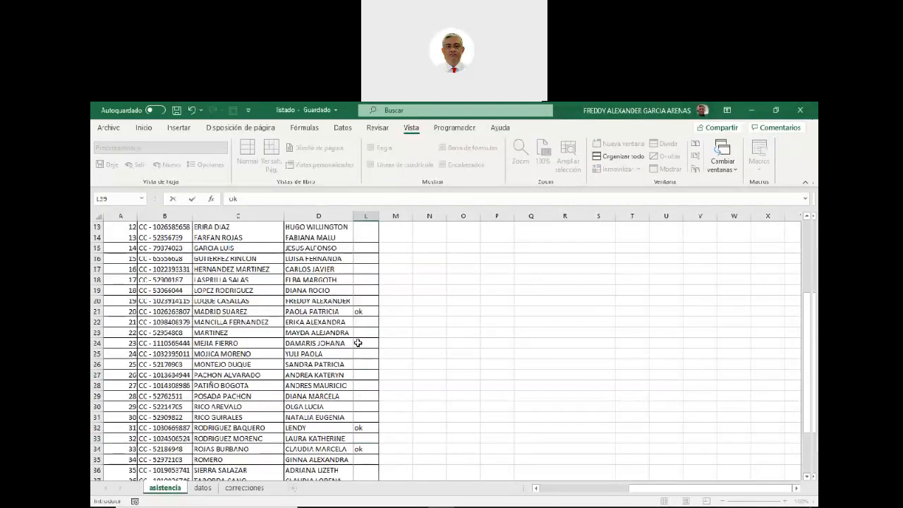
scroll(359, 342, up, 4)
click(363, 270)
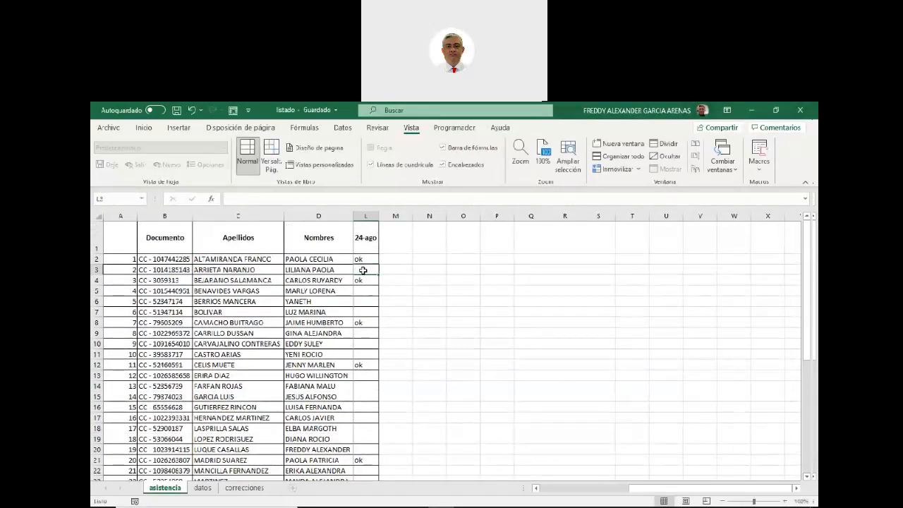
text(ok)
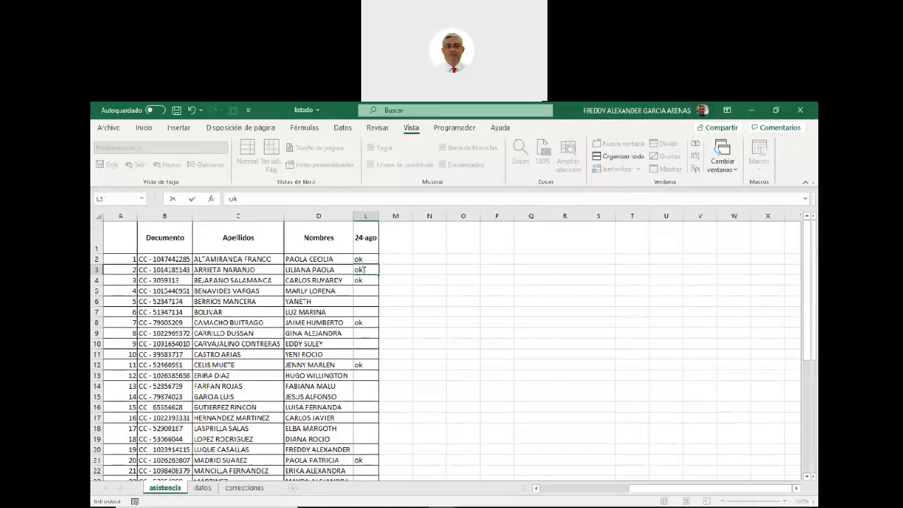
click(440, 311)
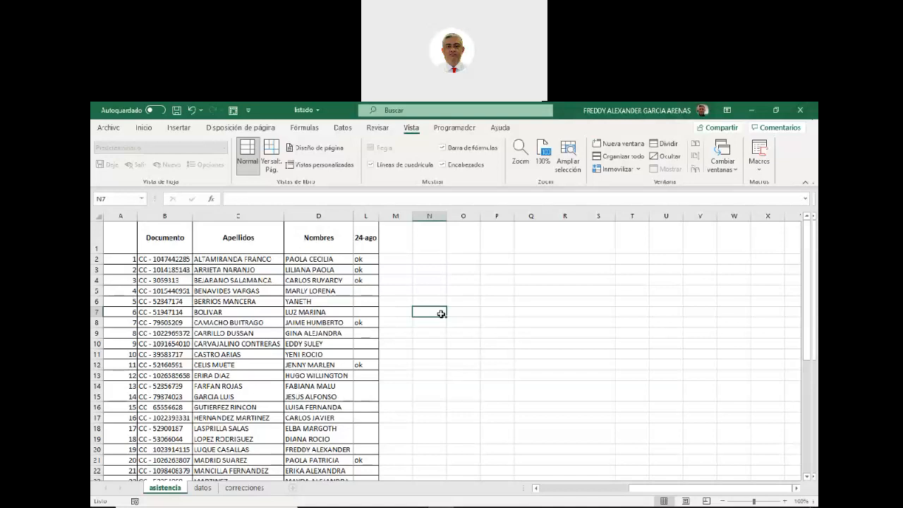
Enter ok in the 24-ago column for the students in rows 5 and 6, and save the listado workbook.
click(367, 296)
text(ok)
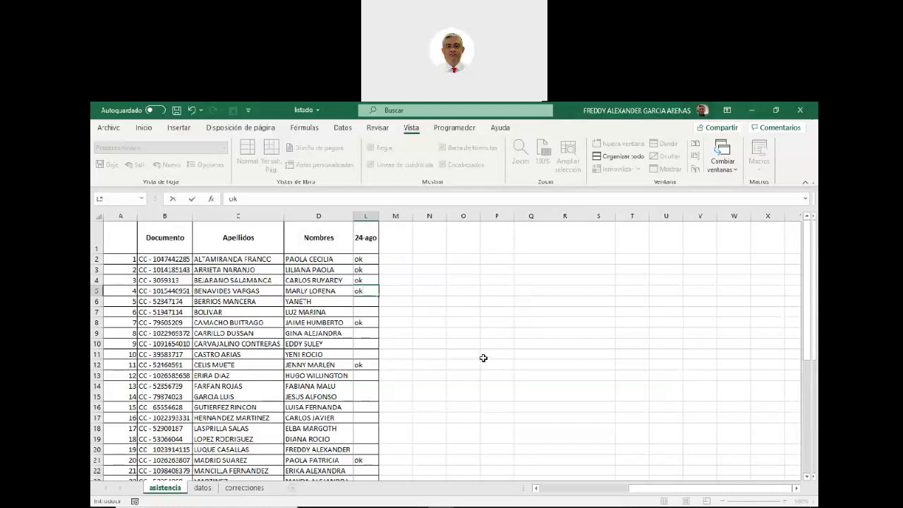
click(357, 301)
text(ok)
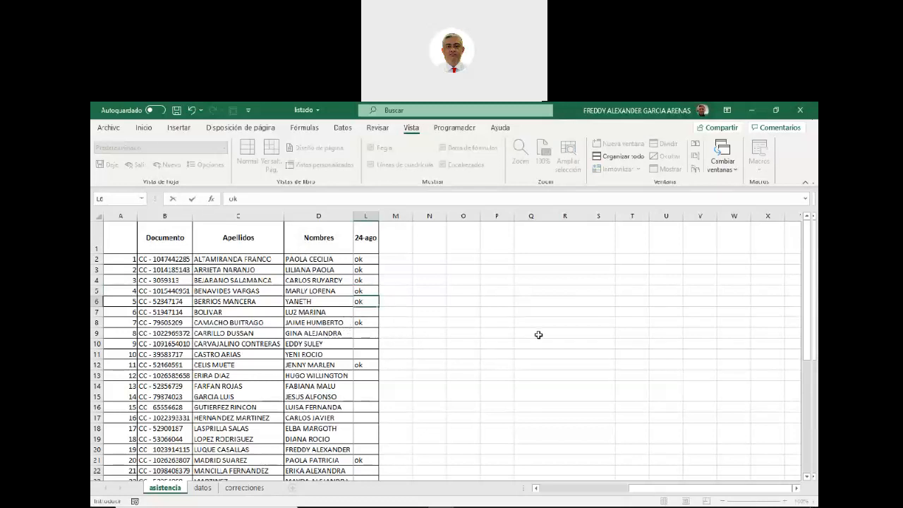
click(177, 111)
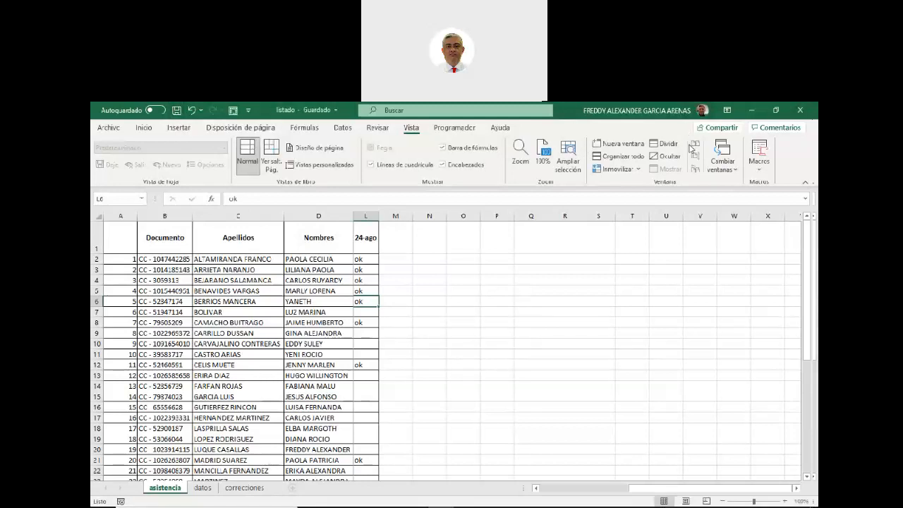
click(793, 138)
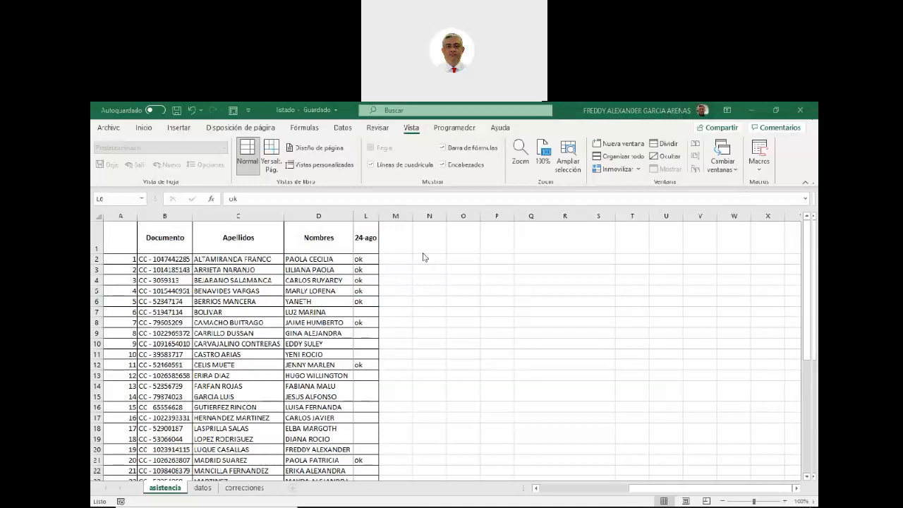
click(201, 107)
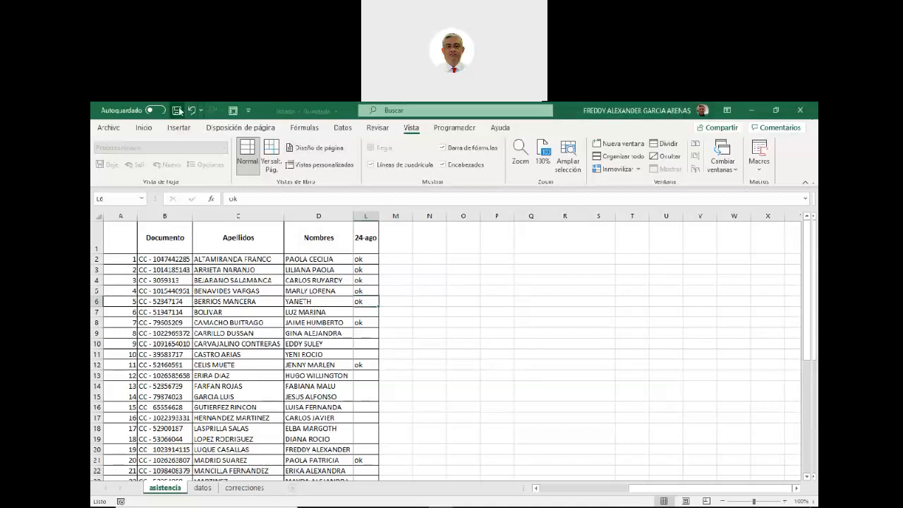
Bring up the Unidad 2 Formatos, columnas y filas folder and open its EJERCICIOS workbook.
mouse_move(372, 504)
click(336, 498)
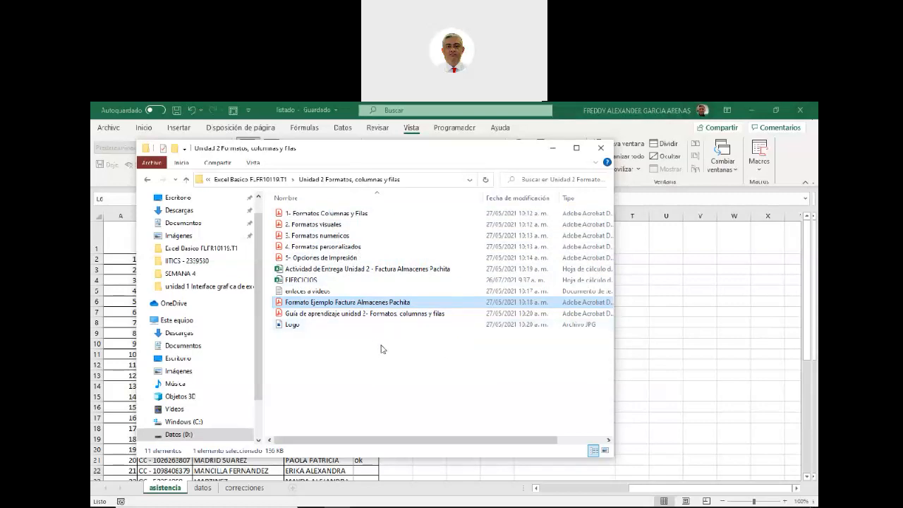
click(292, 325)
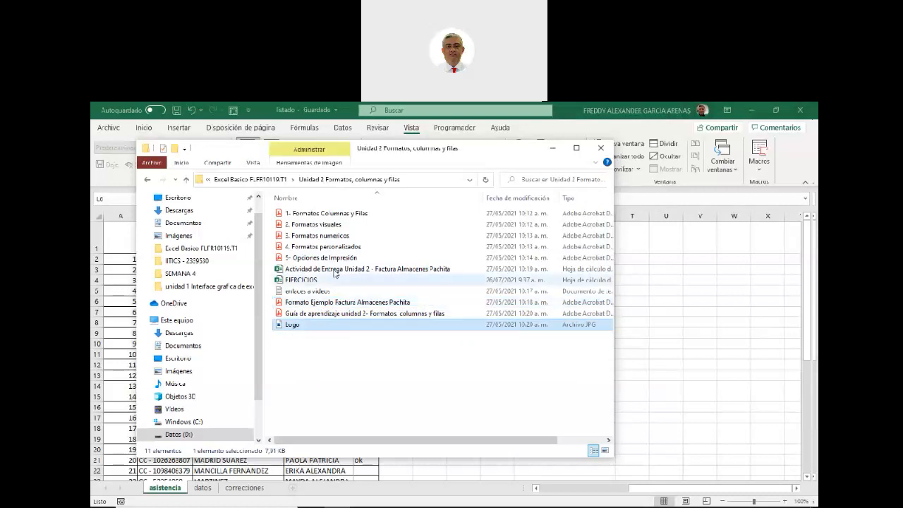
click(305, 282)
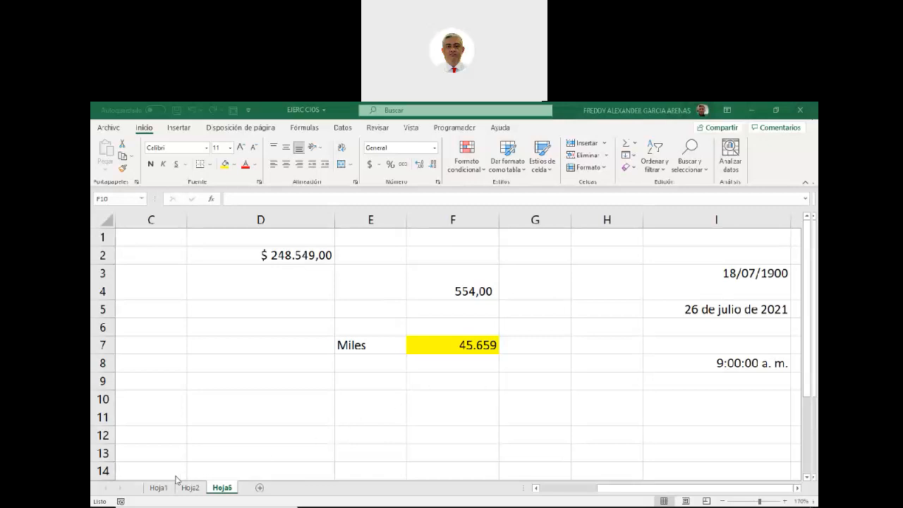
Show Hoja1 of the EJERCICIOS workbook and select the practice range B2:G7.
click(154, 491)
click(160, 489)
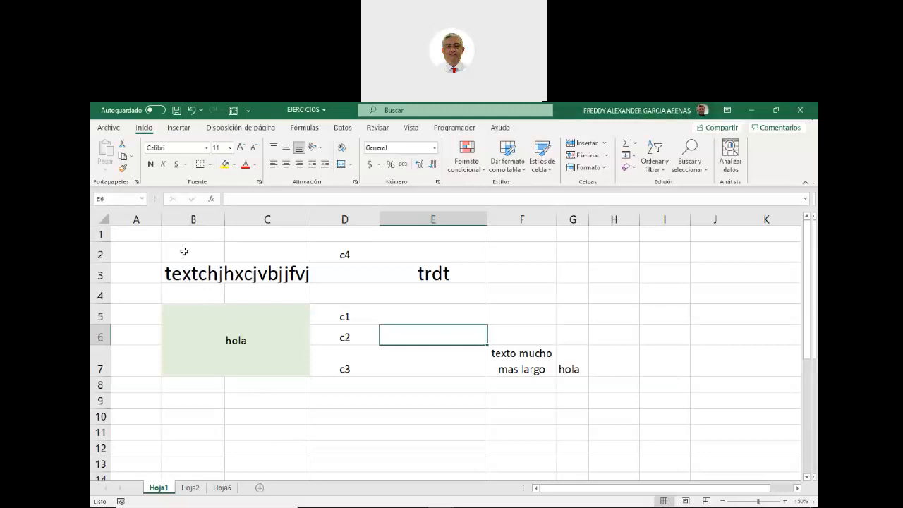
drag(185, 254, 570, 353)
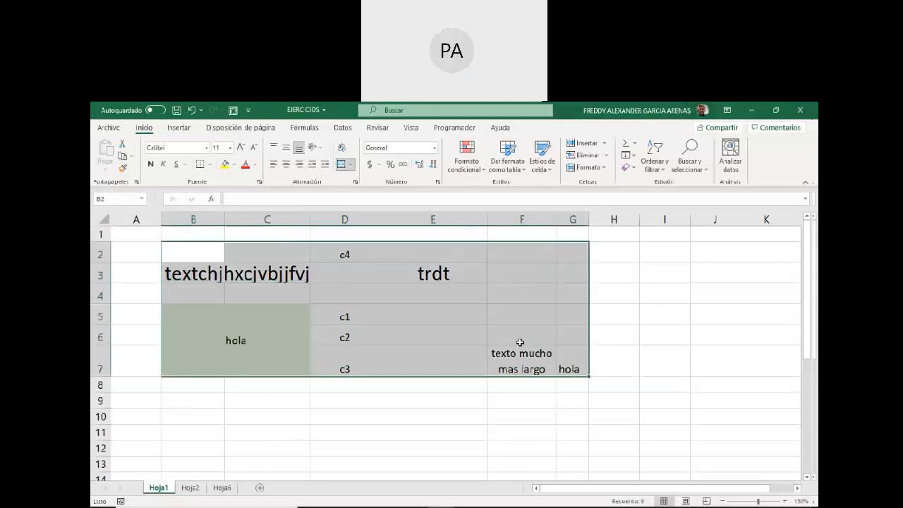
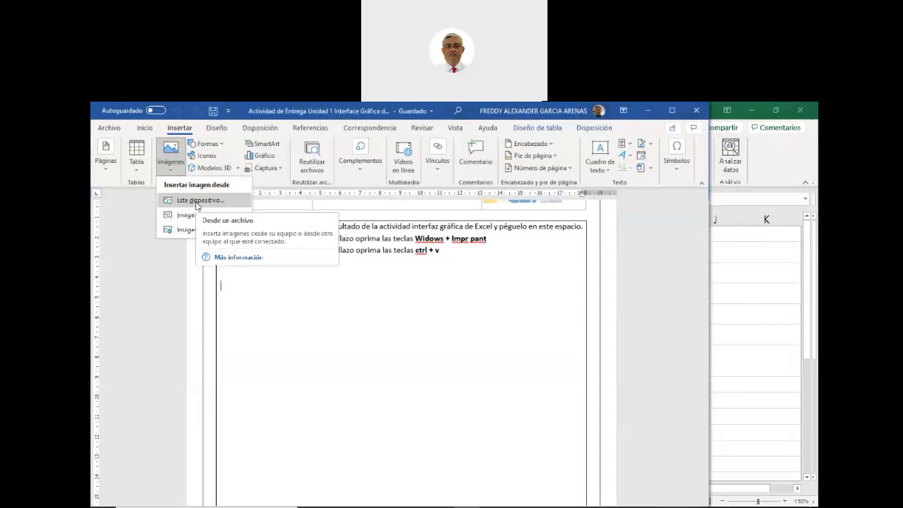
Insert the "This is the Way" picture from this device's Imágenes folder into the screenshot space under item 4 of the Word activity.
click(198, 200)
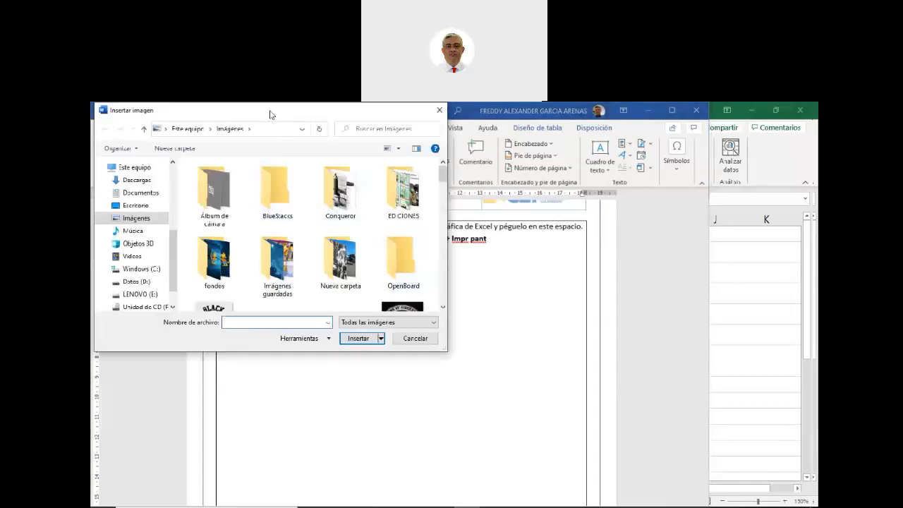
drag(270, 116, 349, 218)
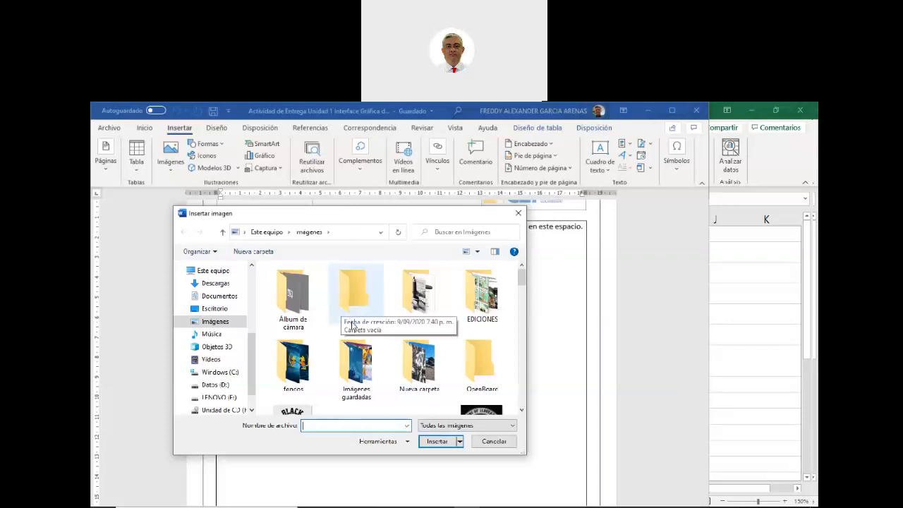
scroll(352, 325, down, 3)
scroll(367, 346, down, 3)
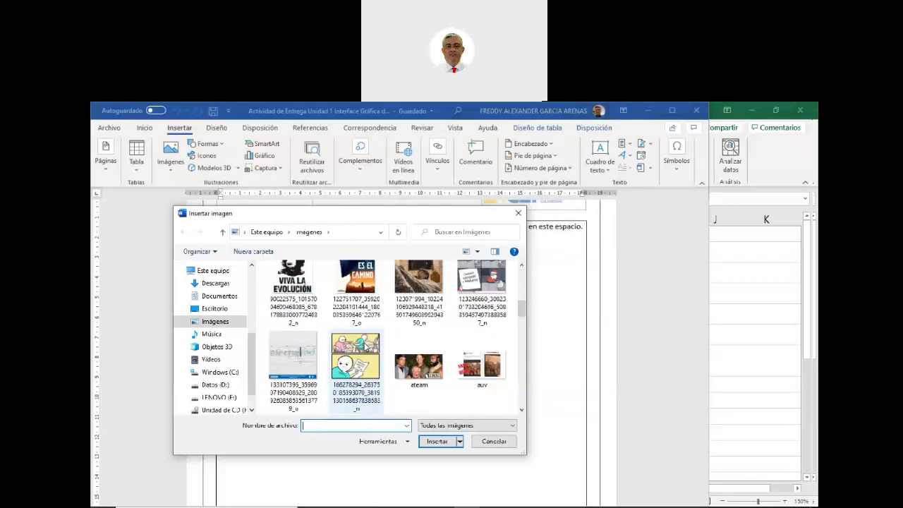
scroll(366, 346, up, 1)
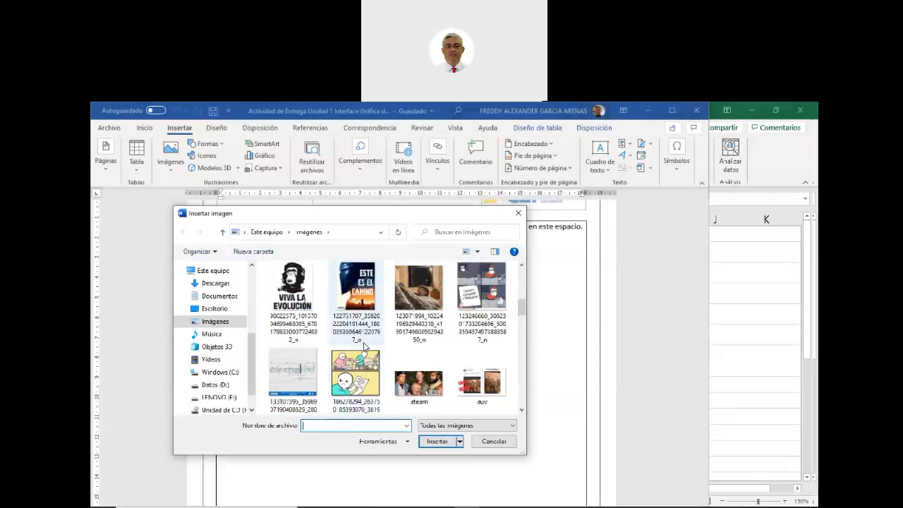
scroll(364, 345, down, 5)
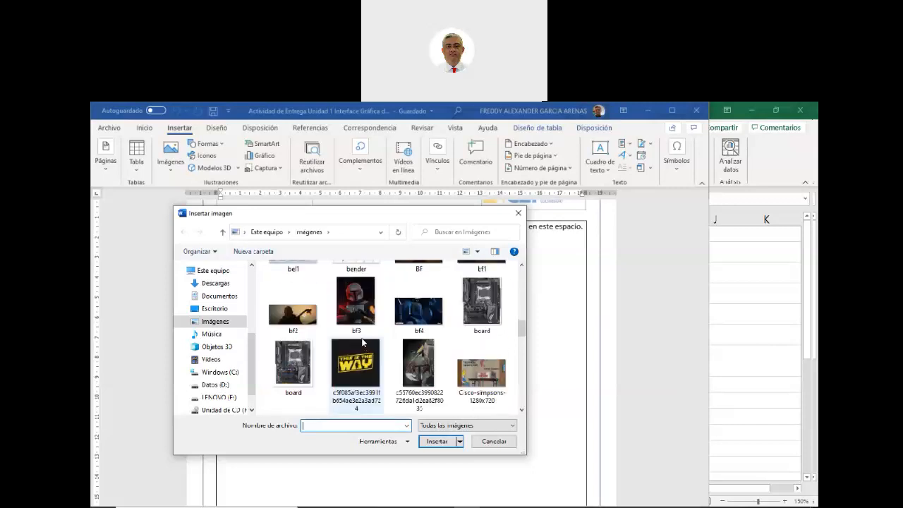
click(359, 346)
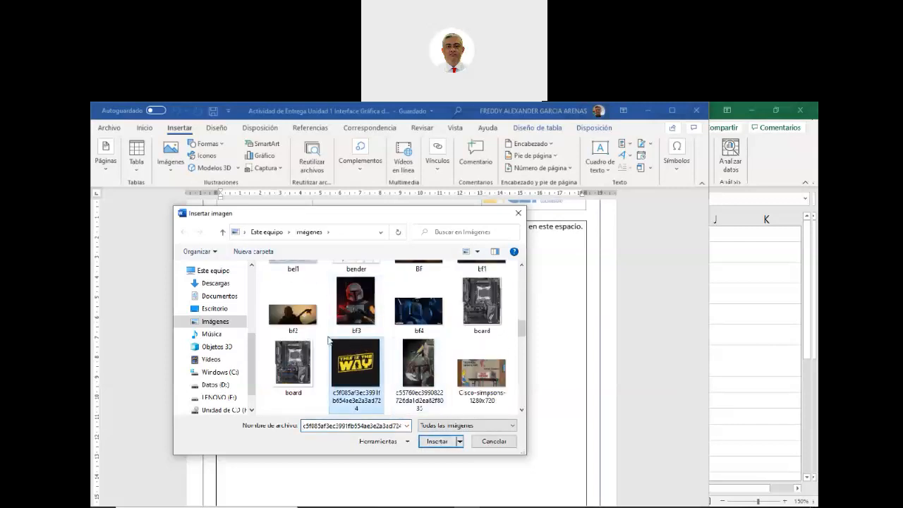
click(433, 442)
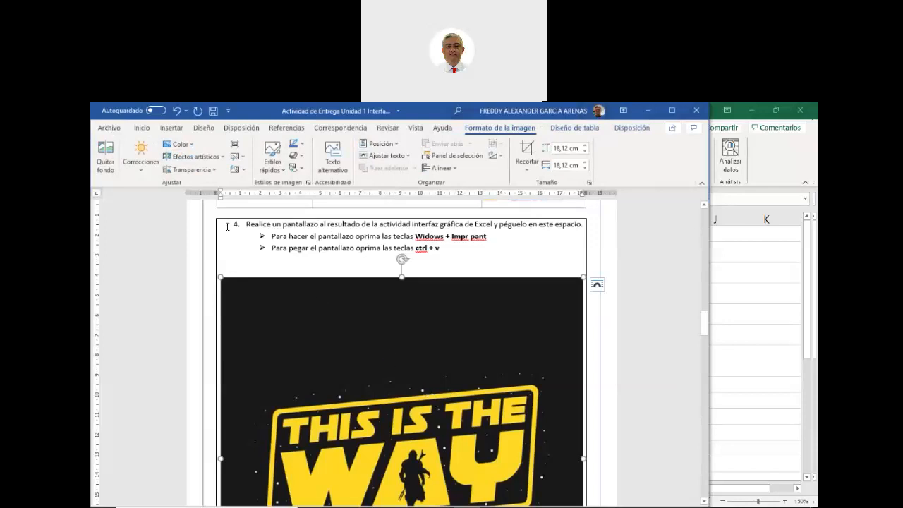
Minimize the Word activity document to return to the unidad 1 Interface grafica de excel folder window.
click(174, 128)
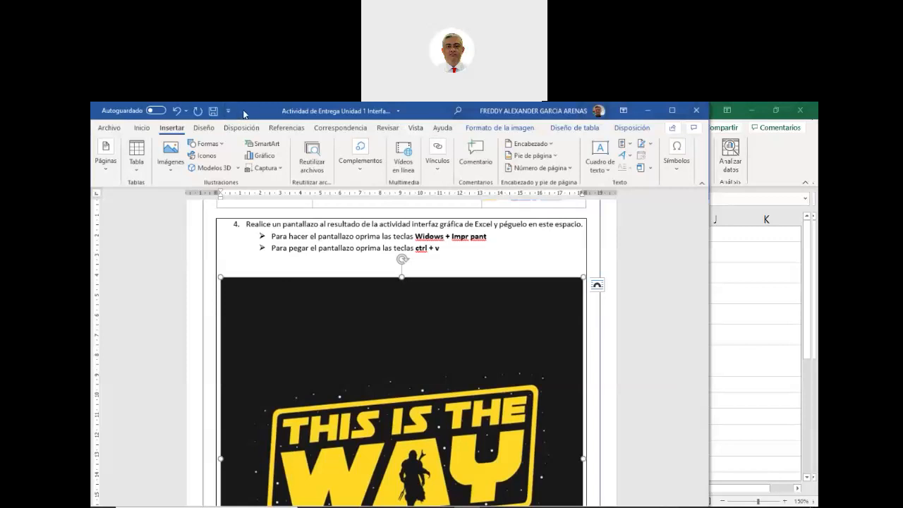
click(649, 111)
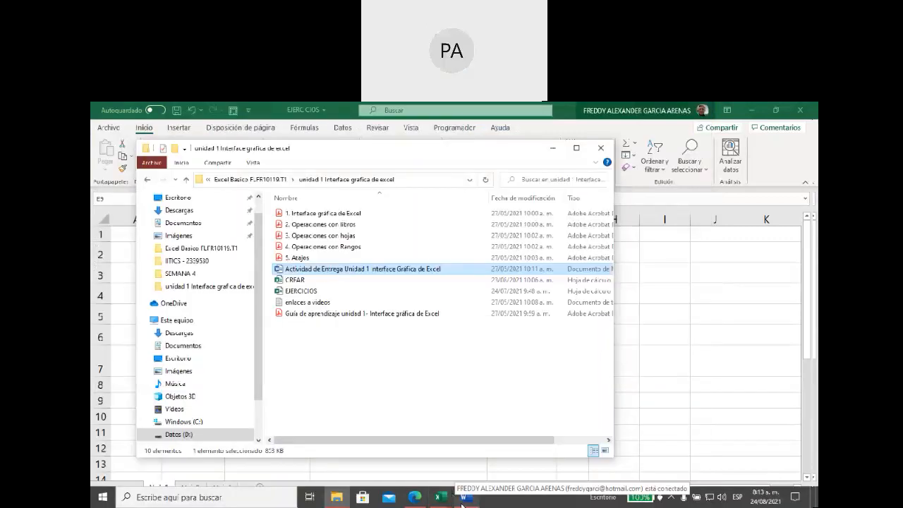
click(462, 497)
click(447, 332)
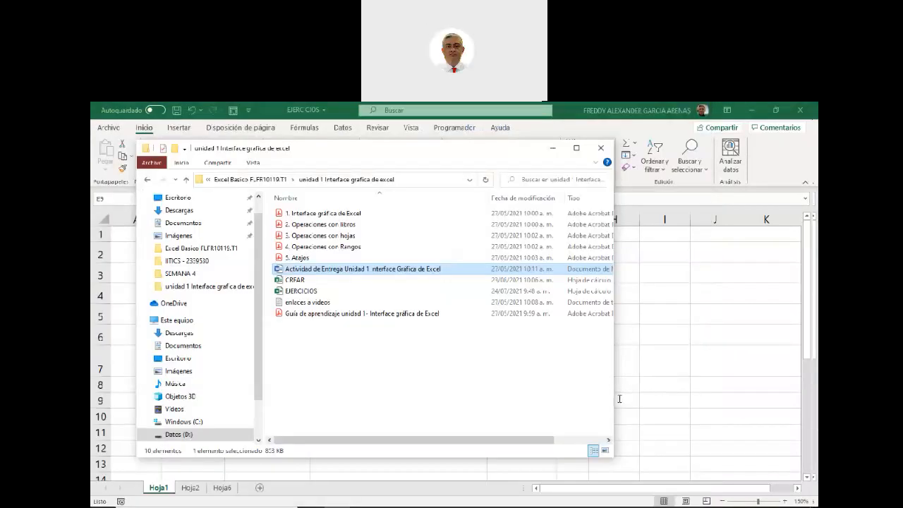
Minimize the Unidad 1 folder window and enter "texto" in the merged cell B5:C7 of Hoja1.
click(550, 150)
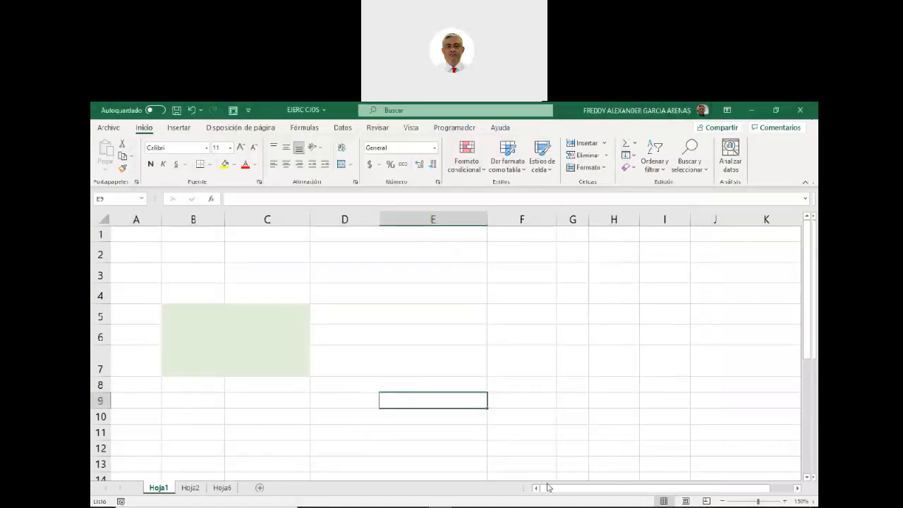
click(241, 359)
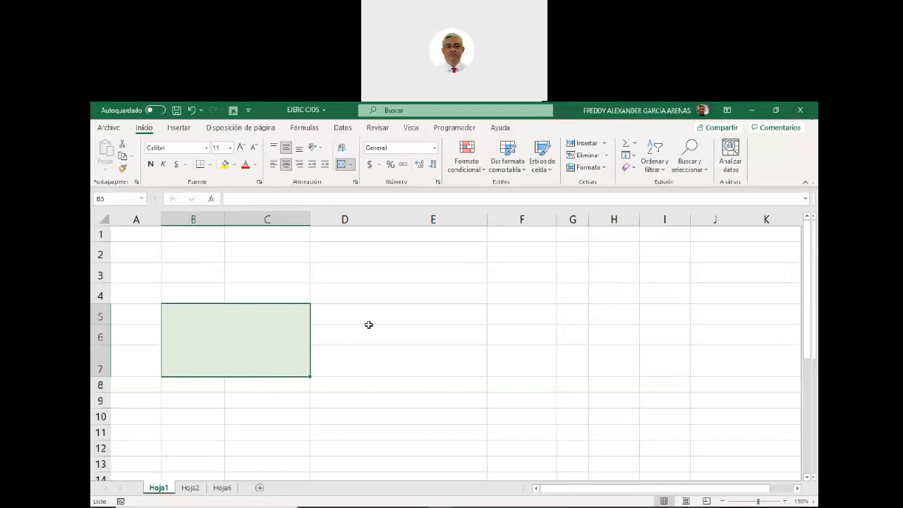
text(texto)
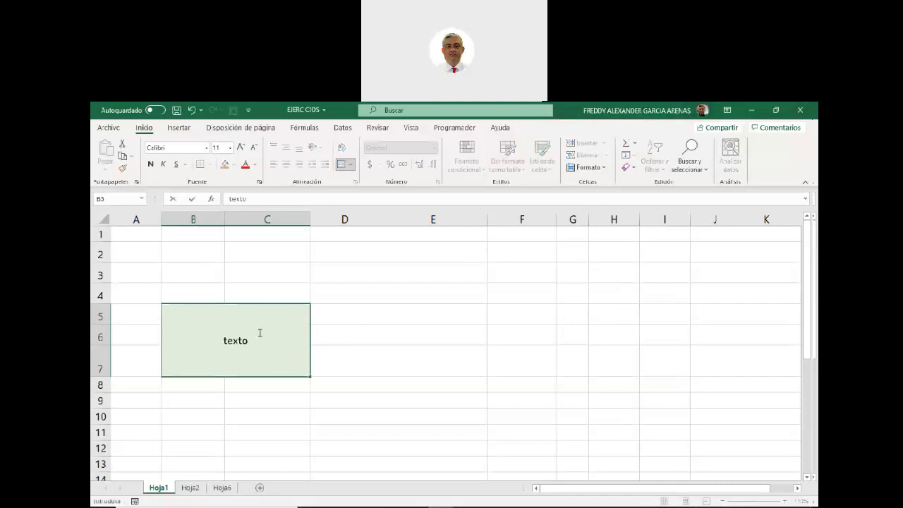
click(435, 317)
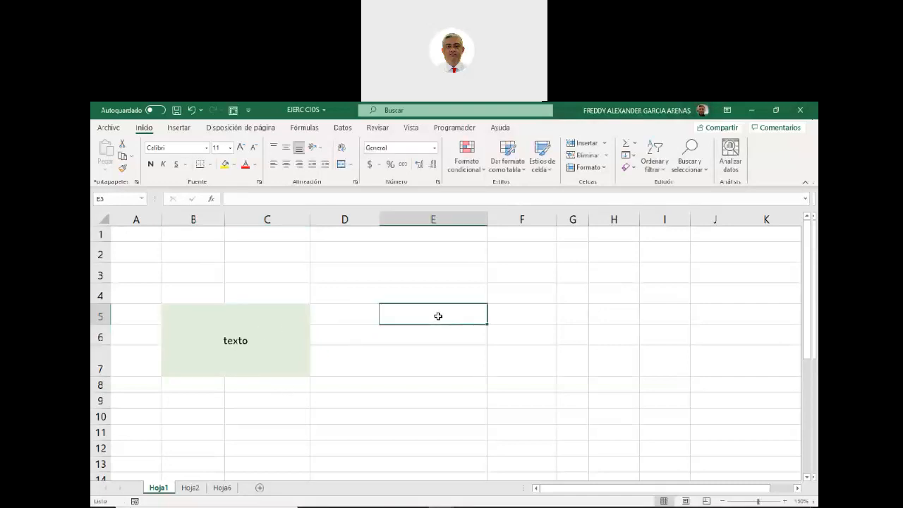
Fill the merged cell B5:C7 with yellow.
click(295, 338)
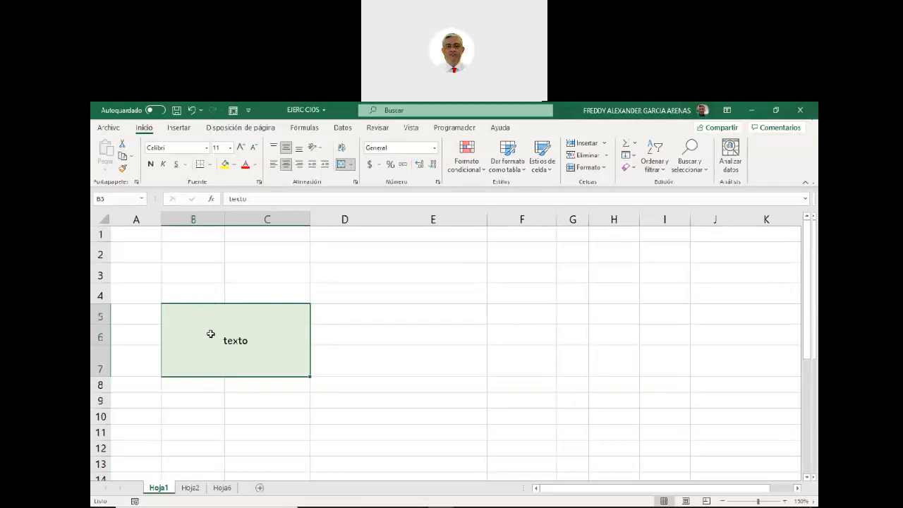
click(225, 163)
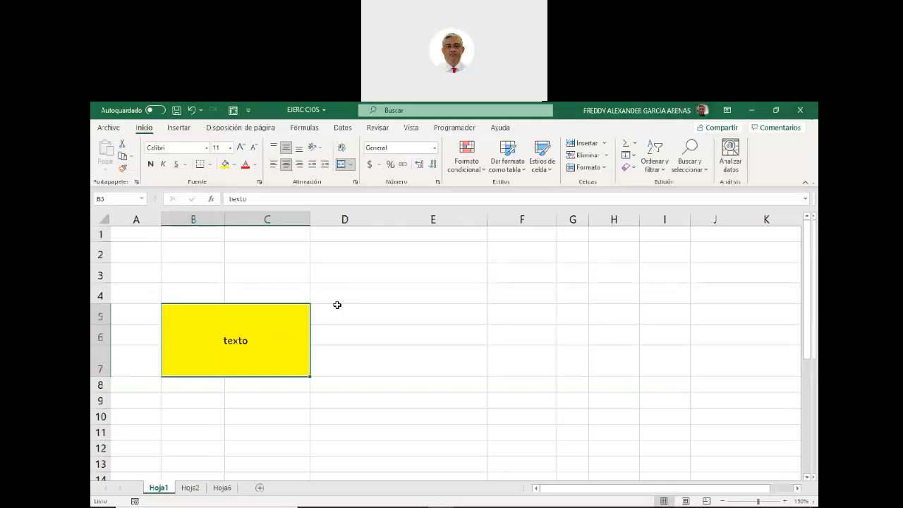
click(345, 312)
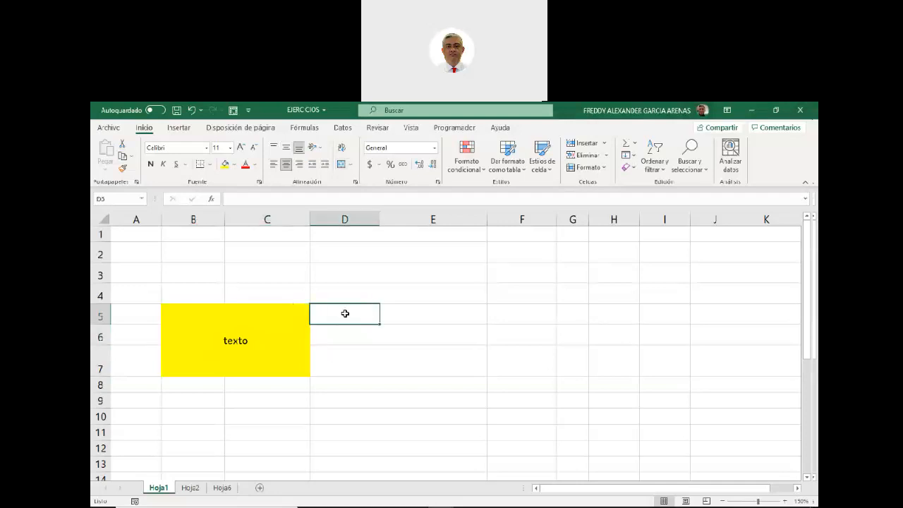
Examine which columns and rows the merged yellow cell spans by comparing it with columns B and C and rows 5 to 7.
key(Left)
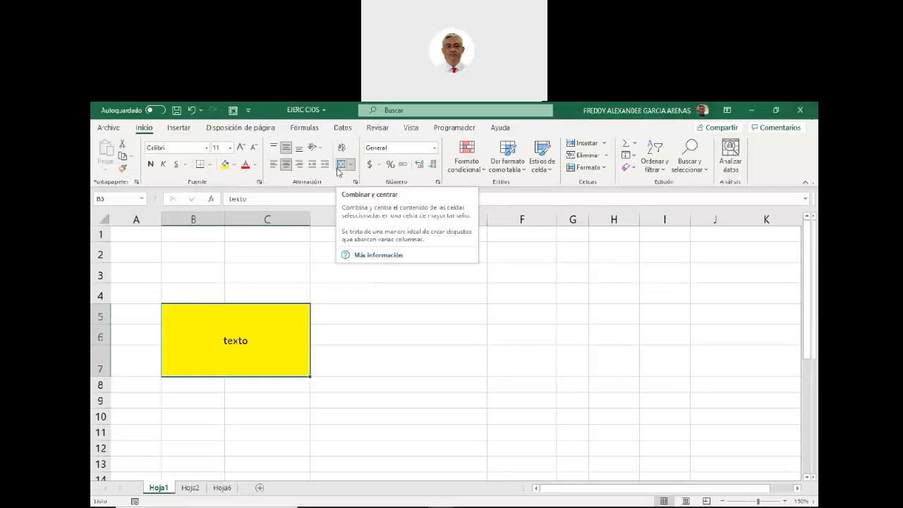
click(193, 220)
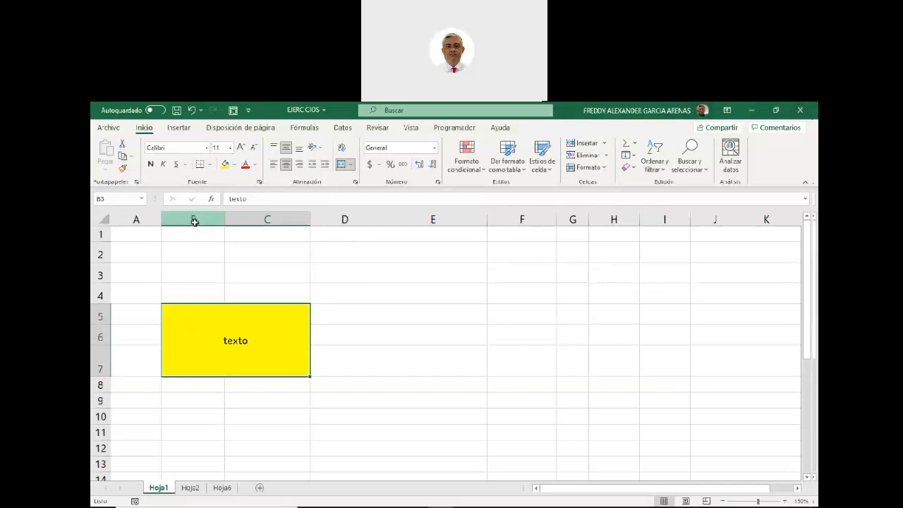
click(266, 220)
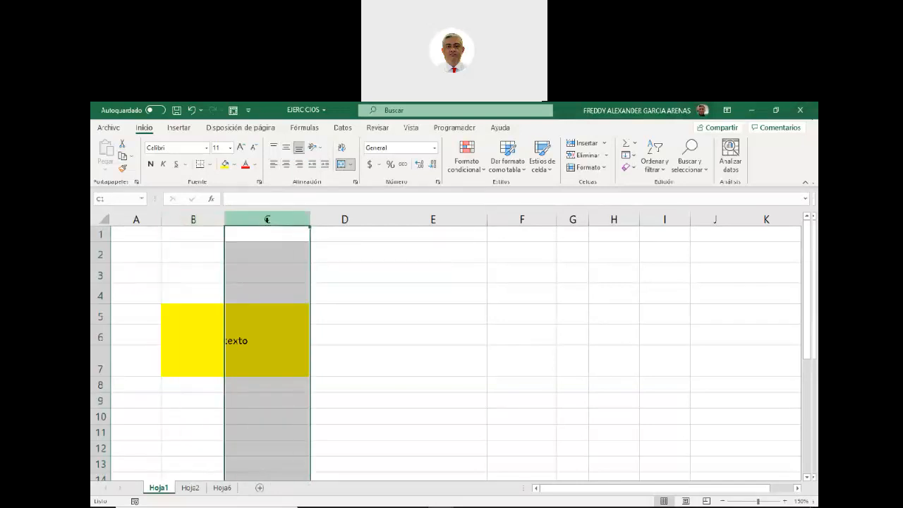
click(191, 320)
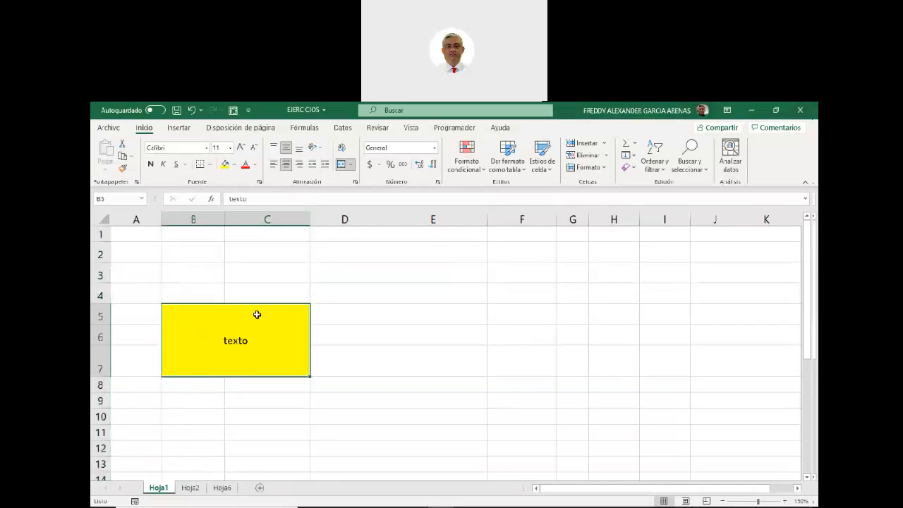
drag(101, 316, 101, 368)
Replace the content of the merged yellow cell with the formula =4+5.
click(304, 364)
drag(253, 199, 215, 201)
text(=)
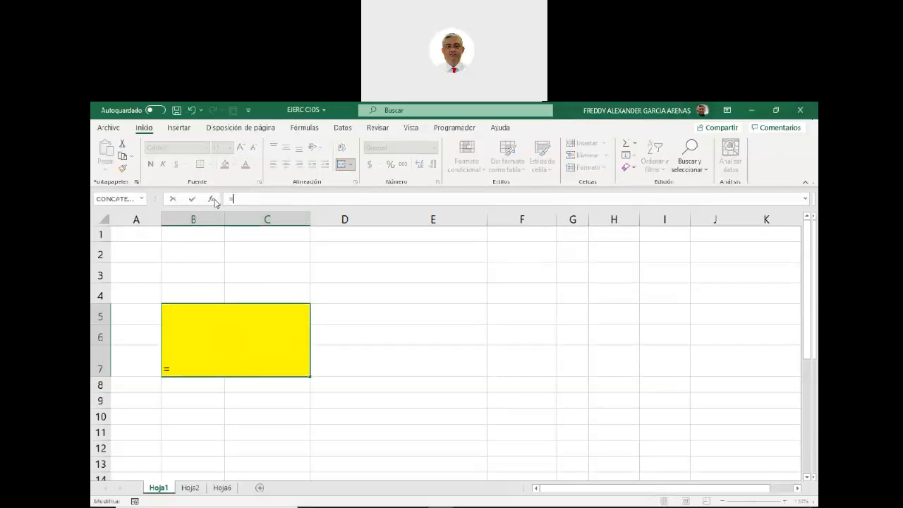
text(4+5)
key(Return)
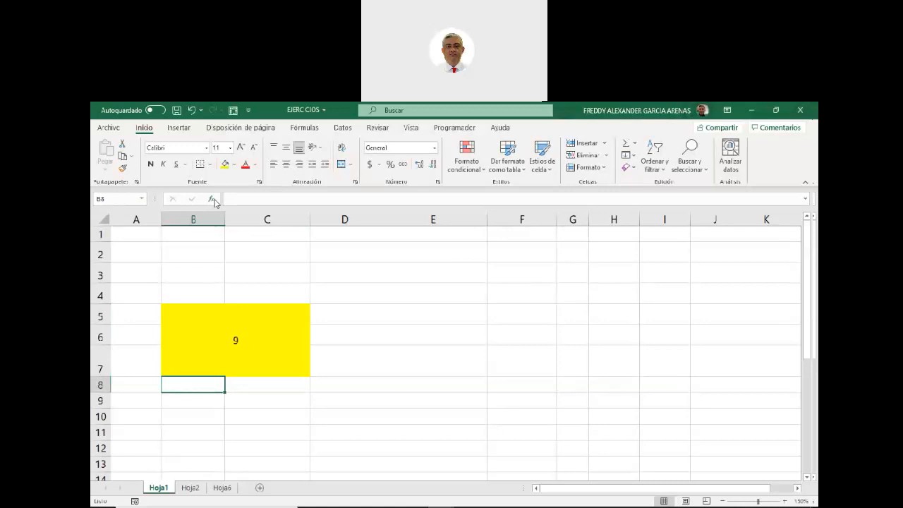
Unmerge the yellow cell B5:C7 and select B5.
click(248, 352)
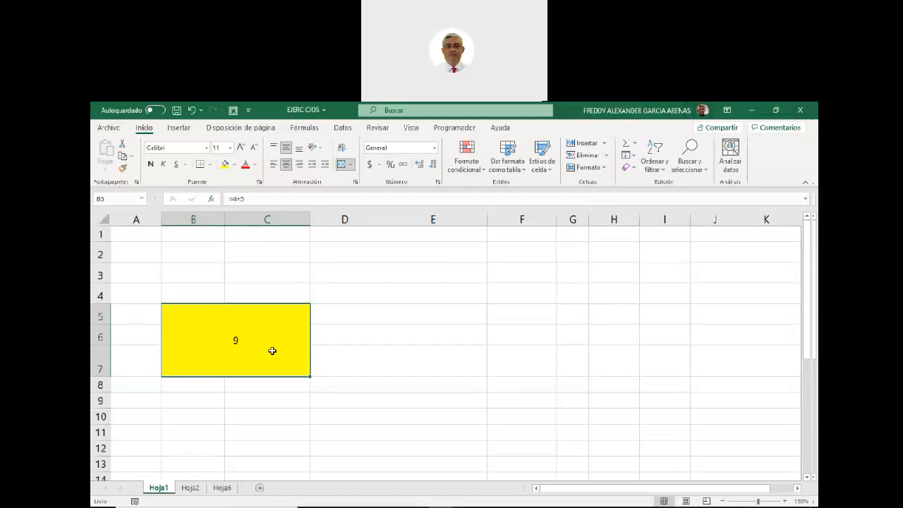
click(341, 168)
click(365, 308)
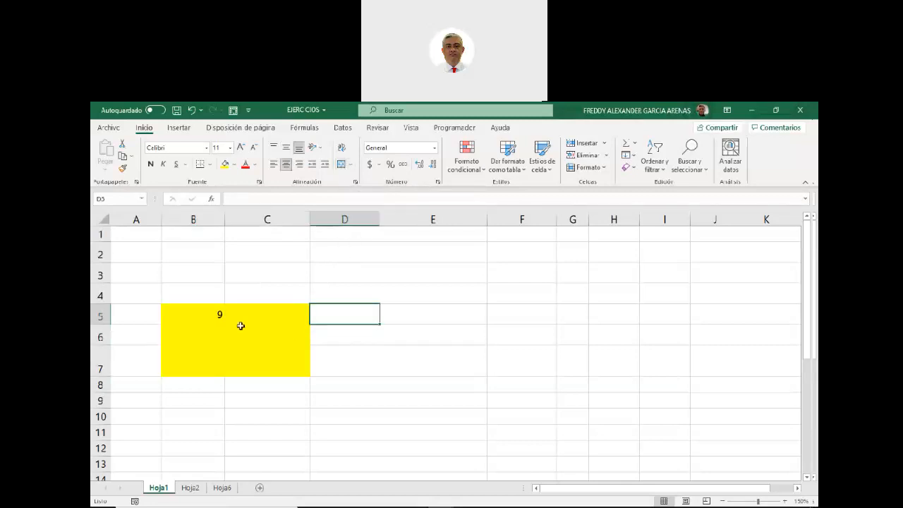
click(199, 316)
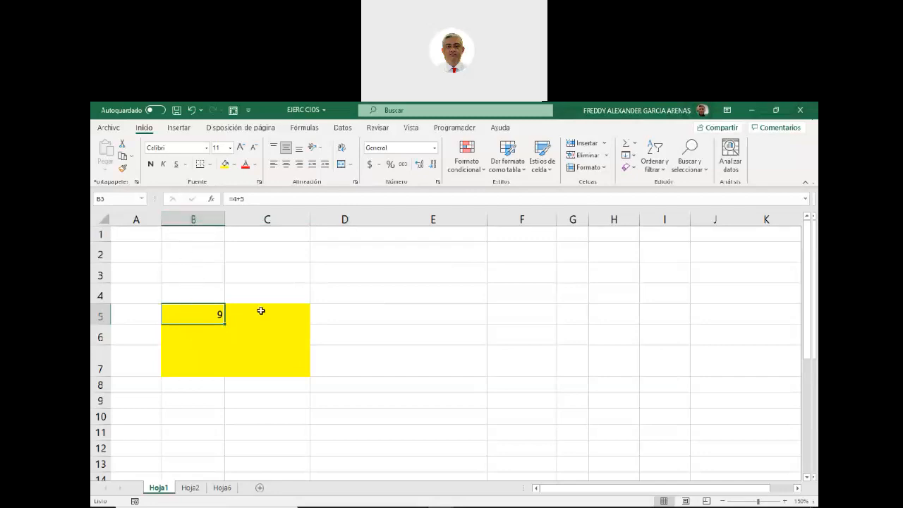
Remove the yellow fill from C5:C7 and B6:B7, leaving only B5 filled.
drag(258, 309, 264, 367)
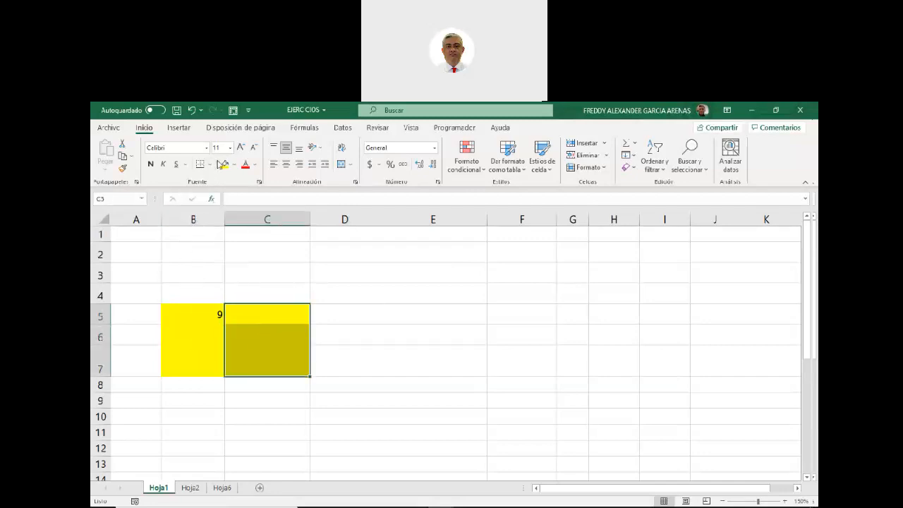
click(235, 168)
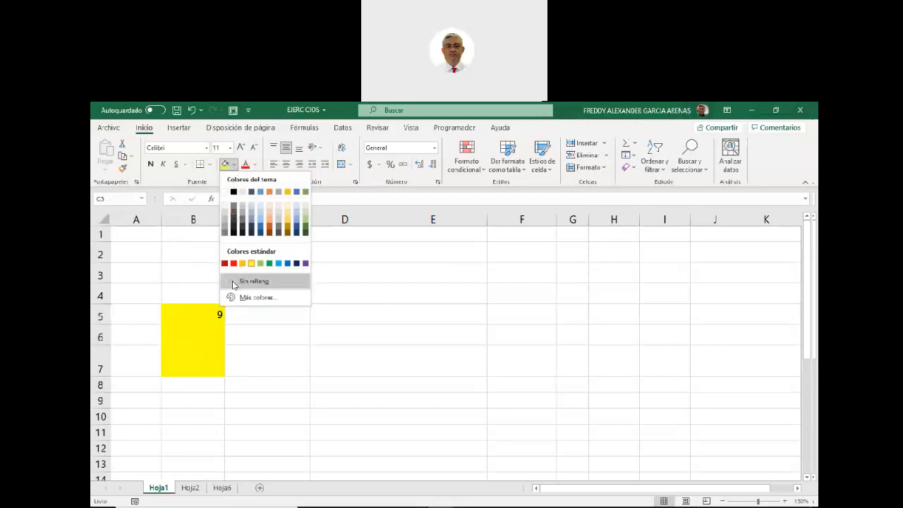
click(237, 284)
drag(210, 338, 211, 364)
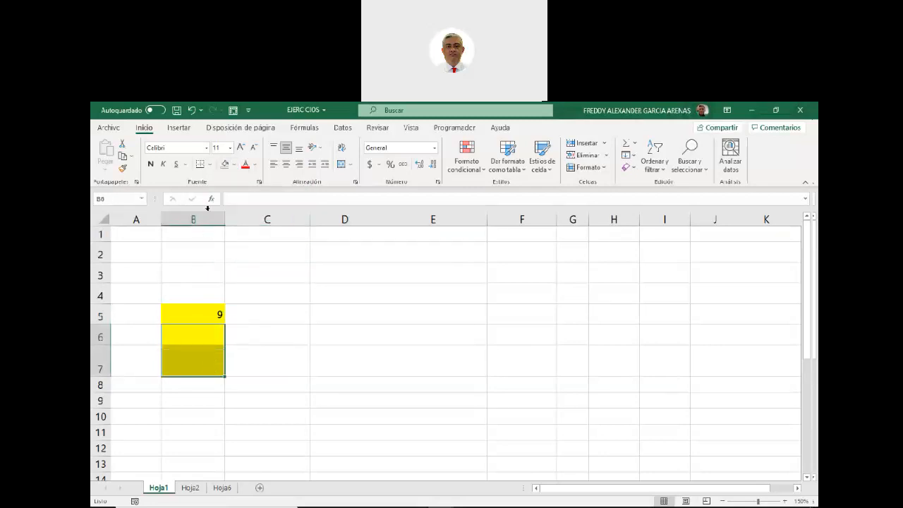
click(224, 163)
click(275, 310)
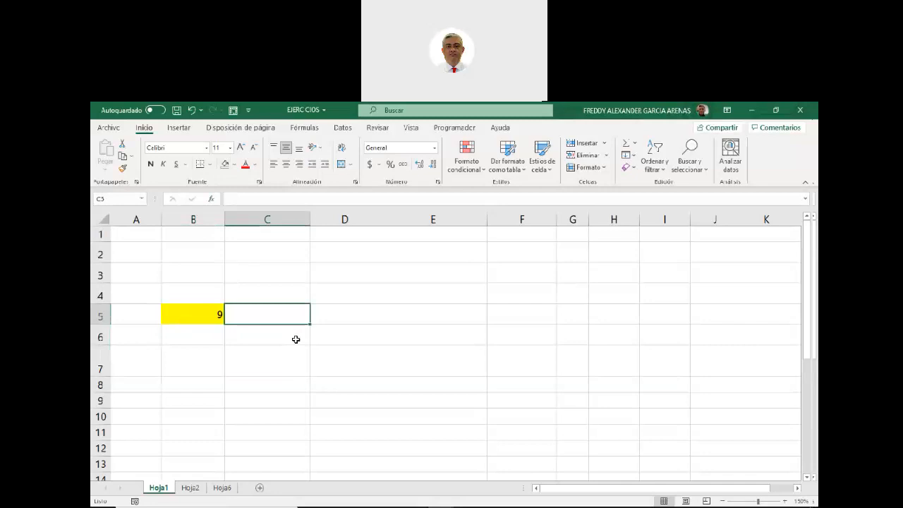
Merge and center the range B5:D5.
click(209, 314)
drag(209, 314, 333, 317)
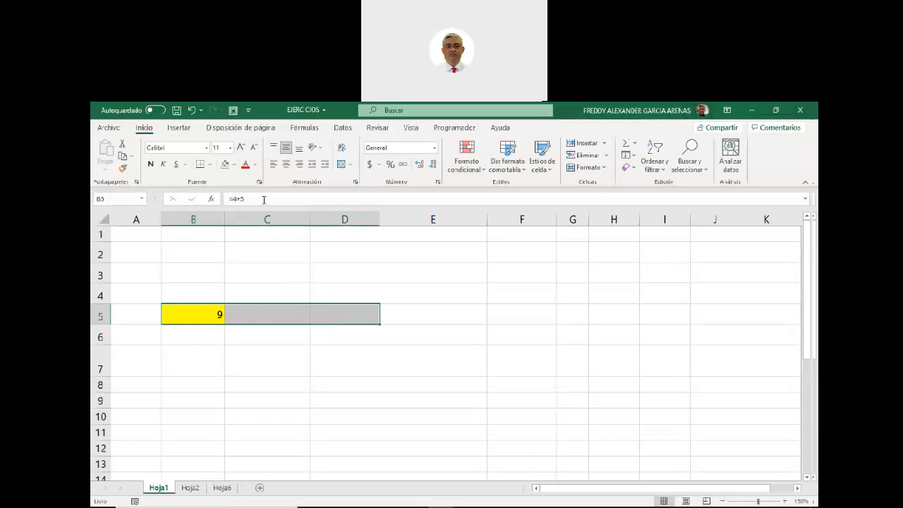
click(340, 165)
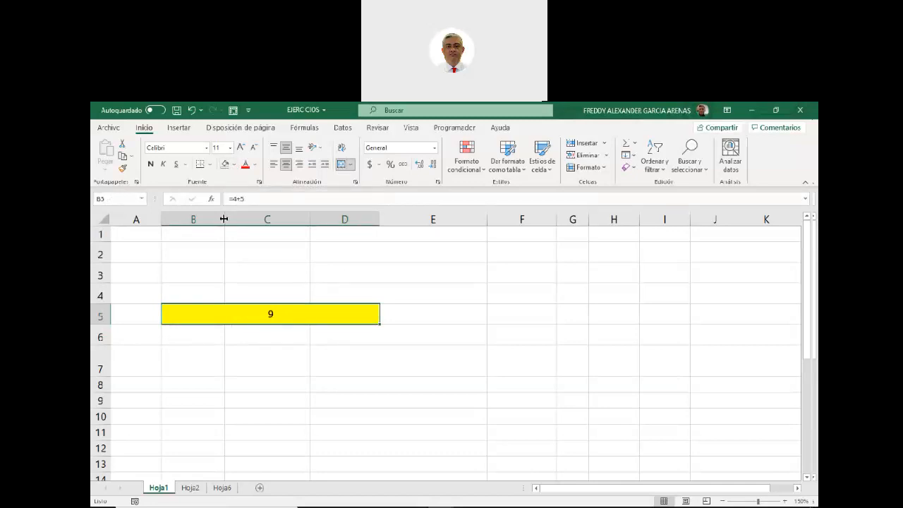
Narrow columns B and D to roughly half their width, and column E to about 12.71.
drag(223, 220, 195, 220)
click(304, 220)
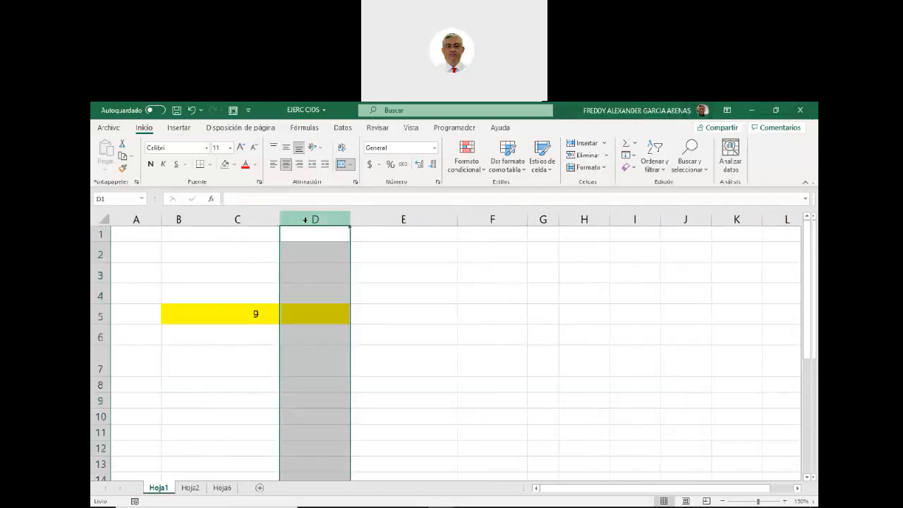
drag(350, 219, 317, 226)
drag(423, 218, 392, 223)
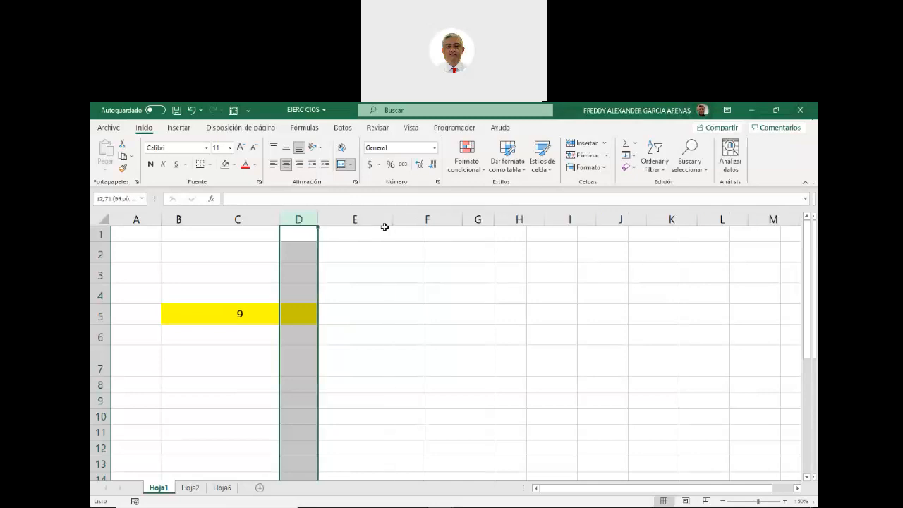
Unmerge B5:D5, and merge and center the wider range B5:E5 instead.
click(183, 314)
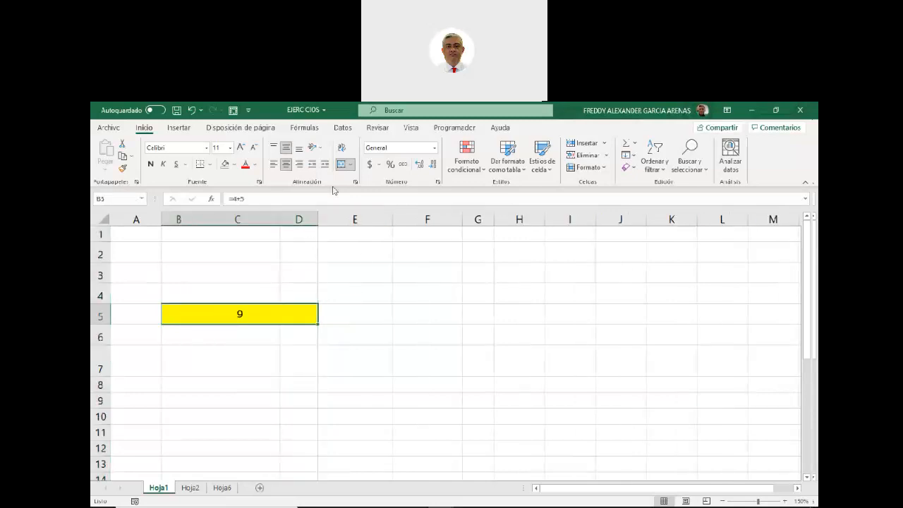
click(339, 166)
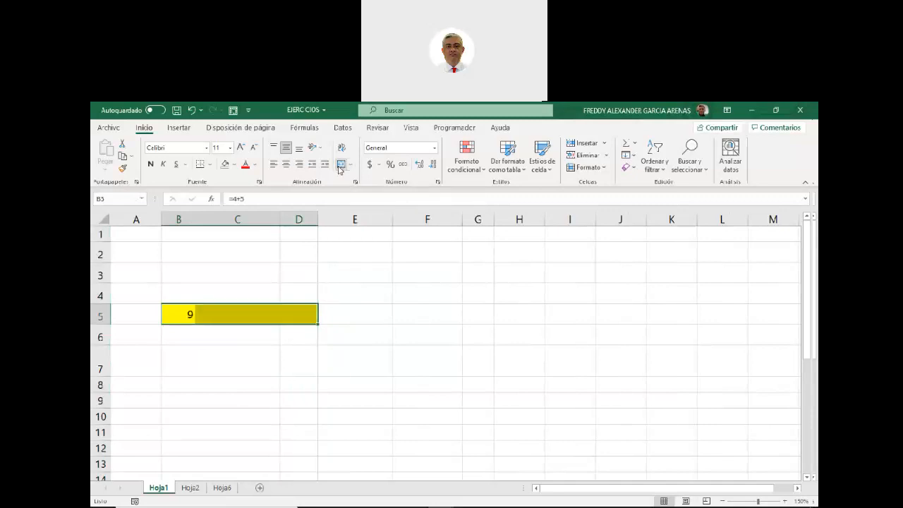
drag(181, 316, 348, 313)
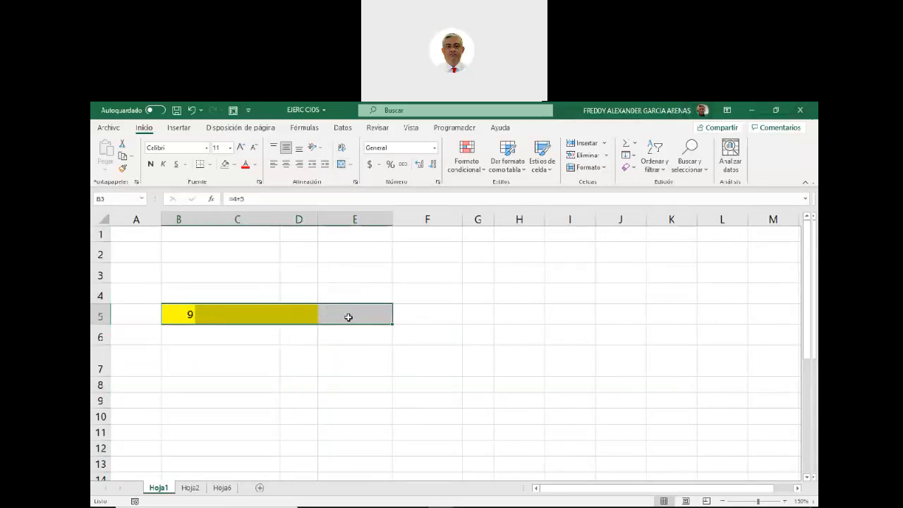
click(341, 163)
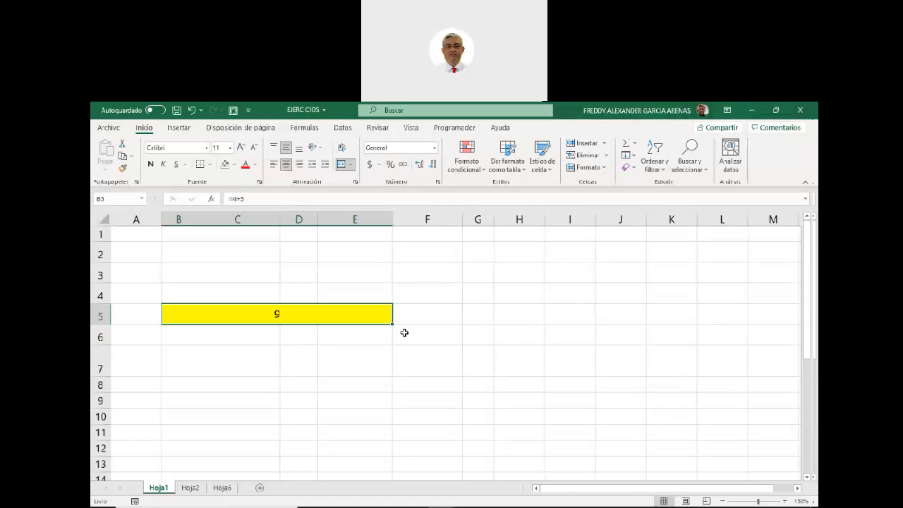
Compare column C with the merged yellow cell, and unmerge B5:E5 into separate cells.
click(251, 222)
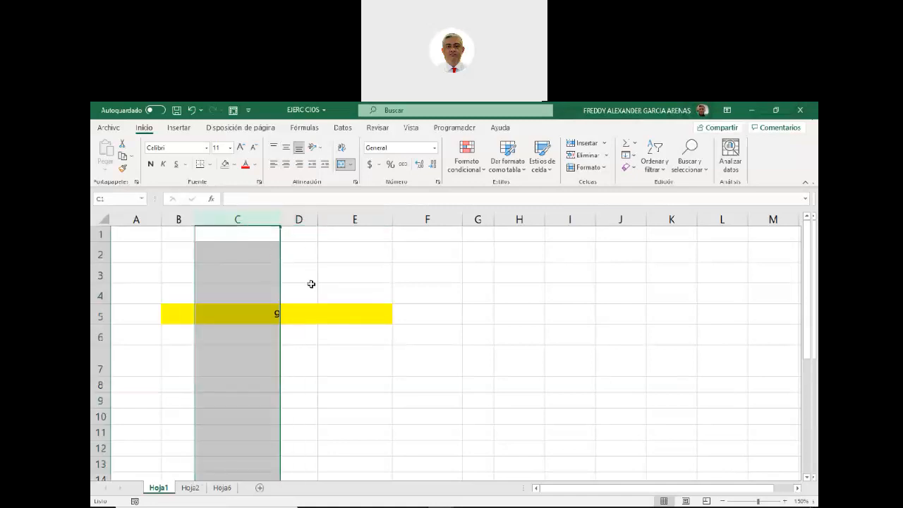
click(304, 315)
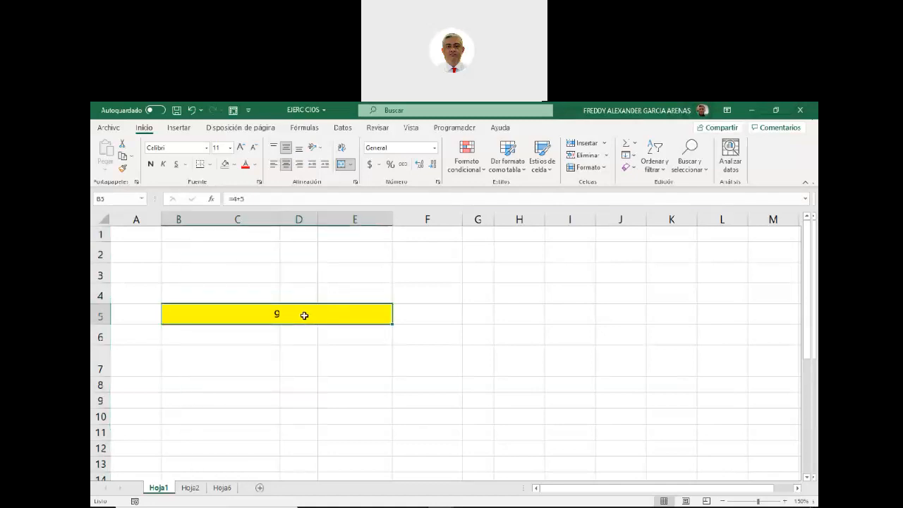
click(340, 165)
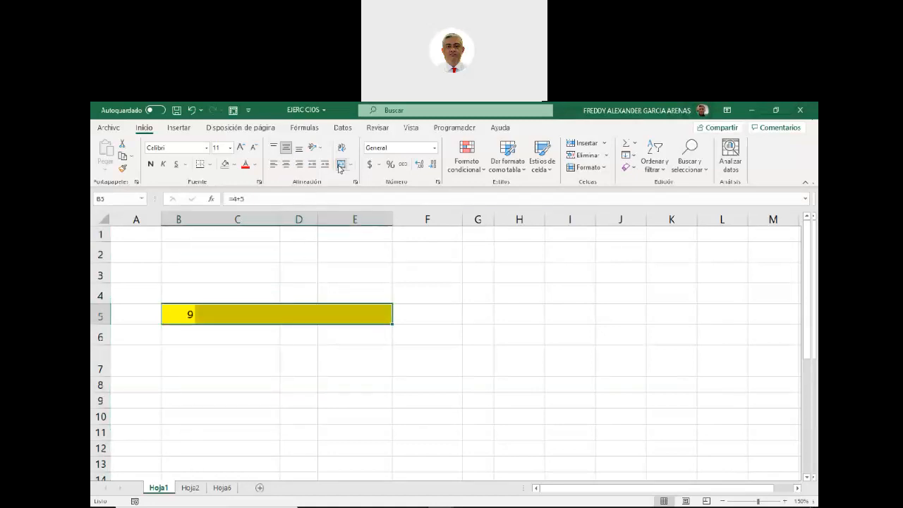
click(308, 352)
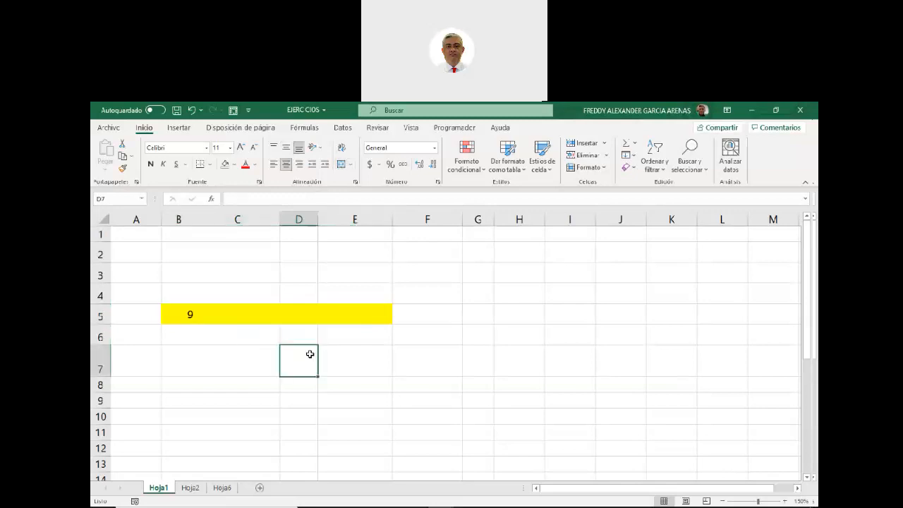
Enter 12 in cell D5.
click(295, 315)
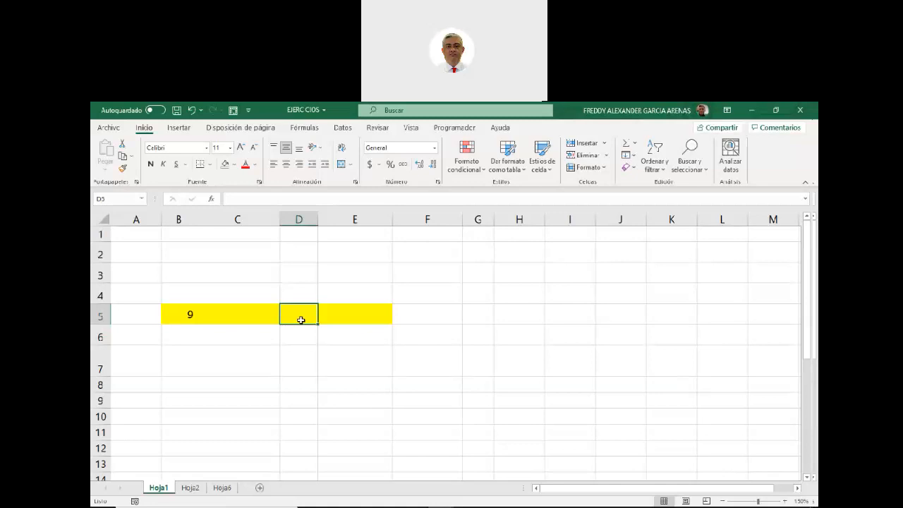
text(12)
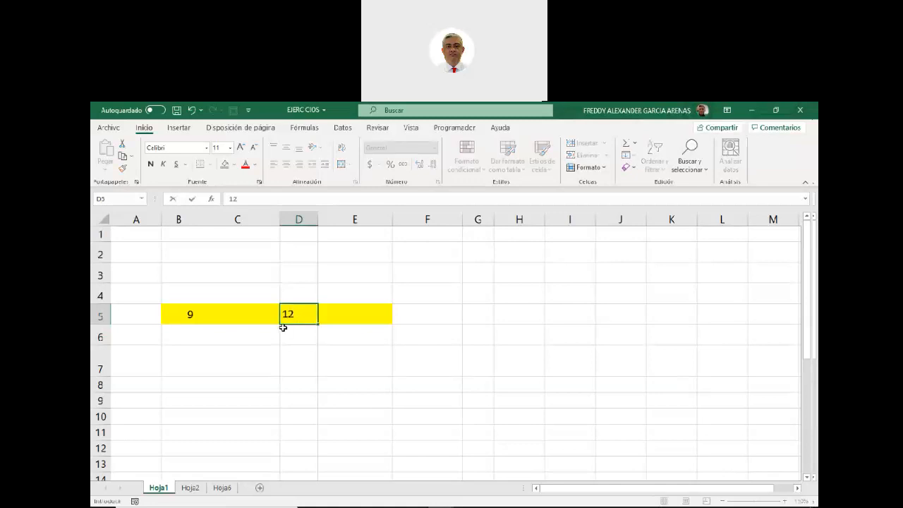
click(292, 355)
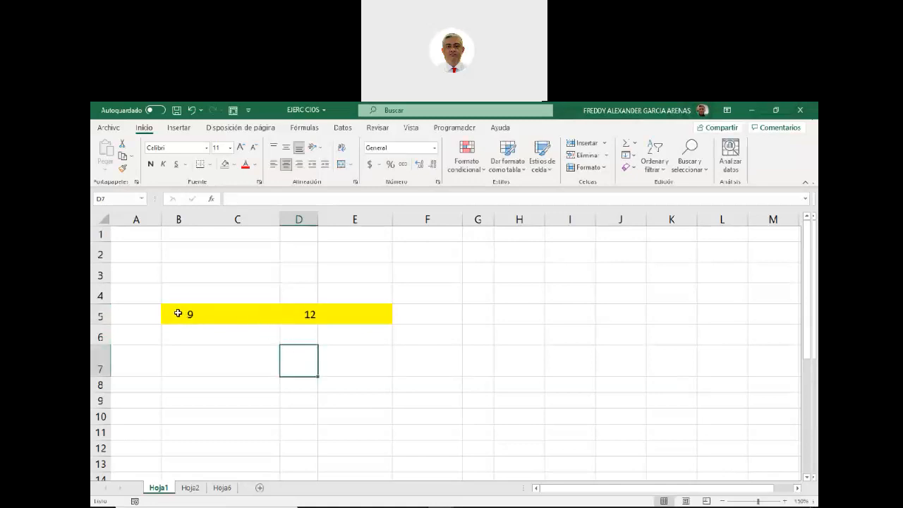
Merge and center B5:E5 into one cell, accepting that only the upper-left value is kept.
drag(179, 313, 345, 315)
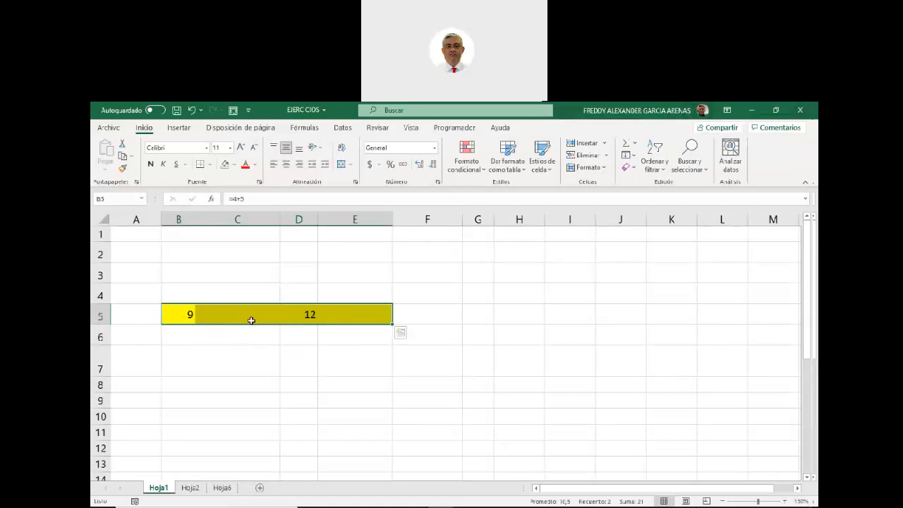
click(341, 164)
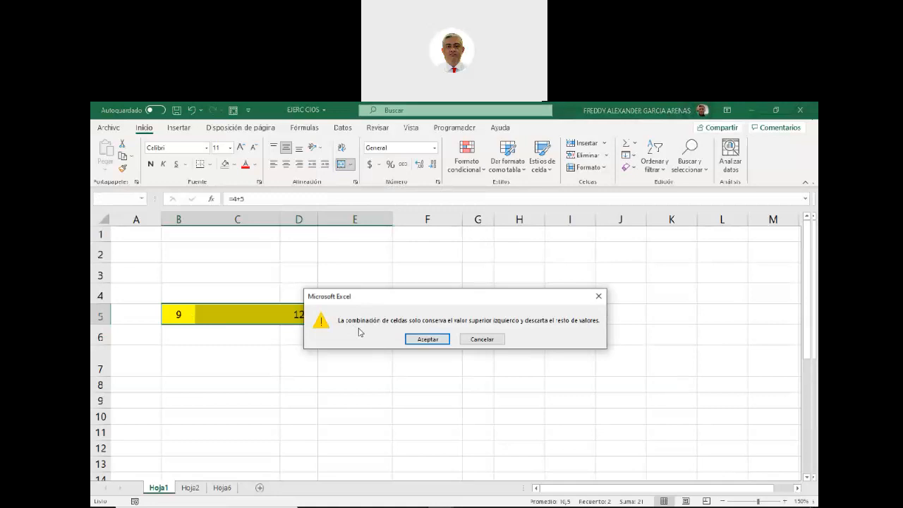
drag(385, 296, 362, 242)
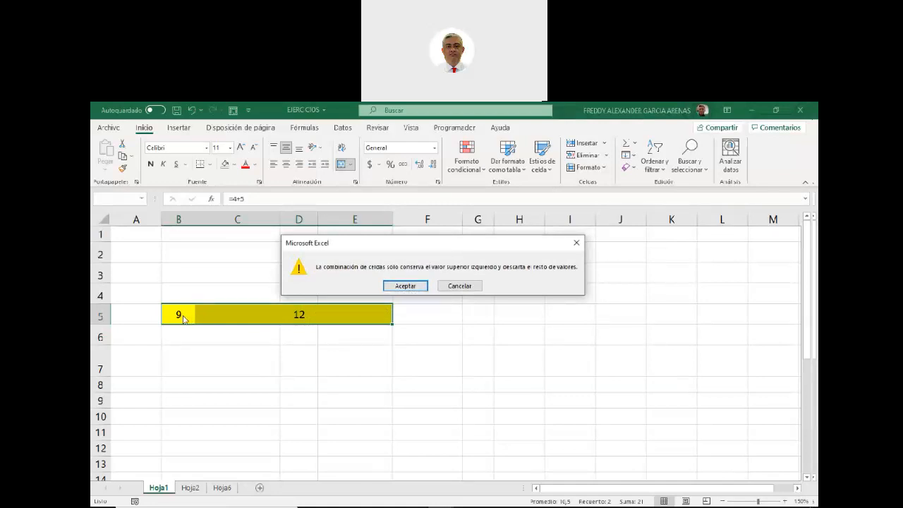
click(404, 286)
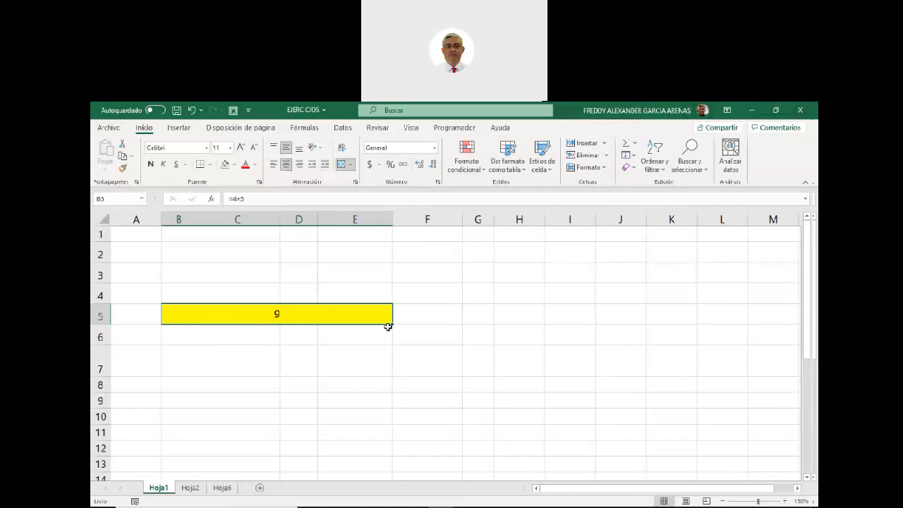
click(304, 355)
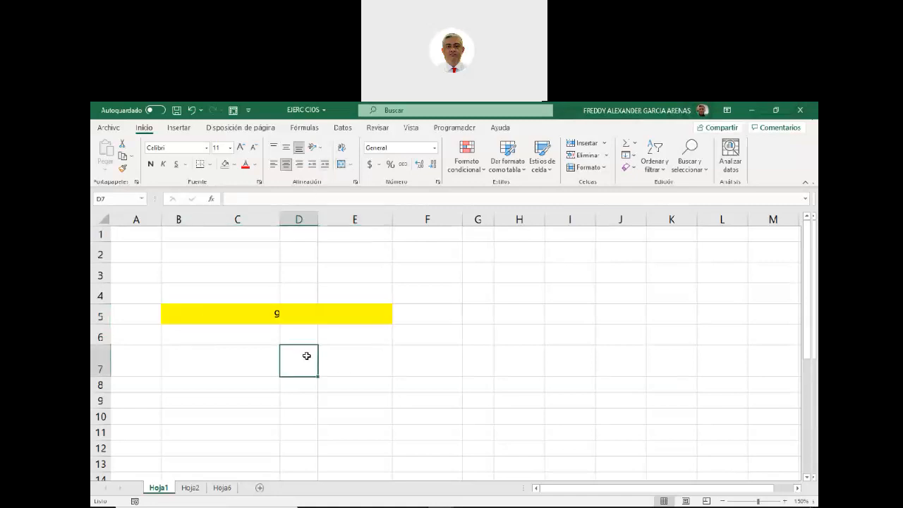
Narrow column C to a little over half its width, and compare columns B to E with the merged yellow cell.
click(237, 219)
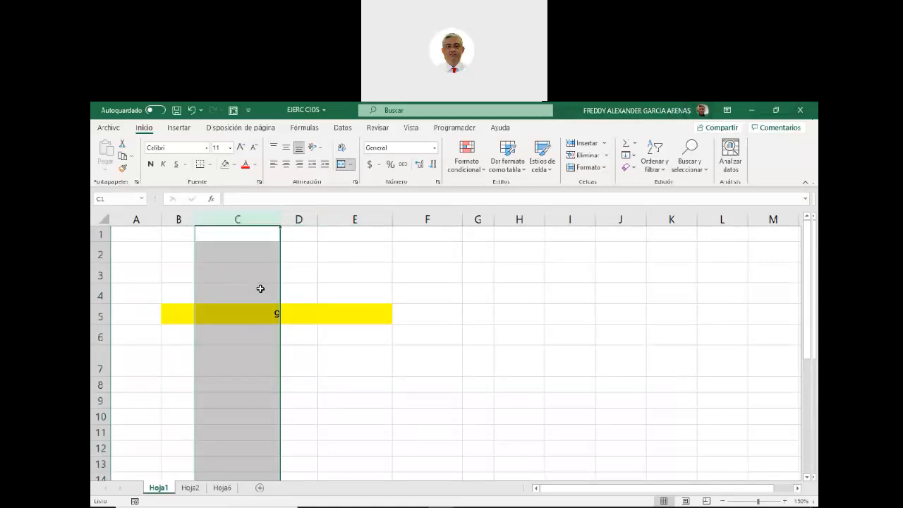
drag(279, 218, 244, 219)
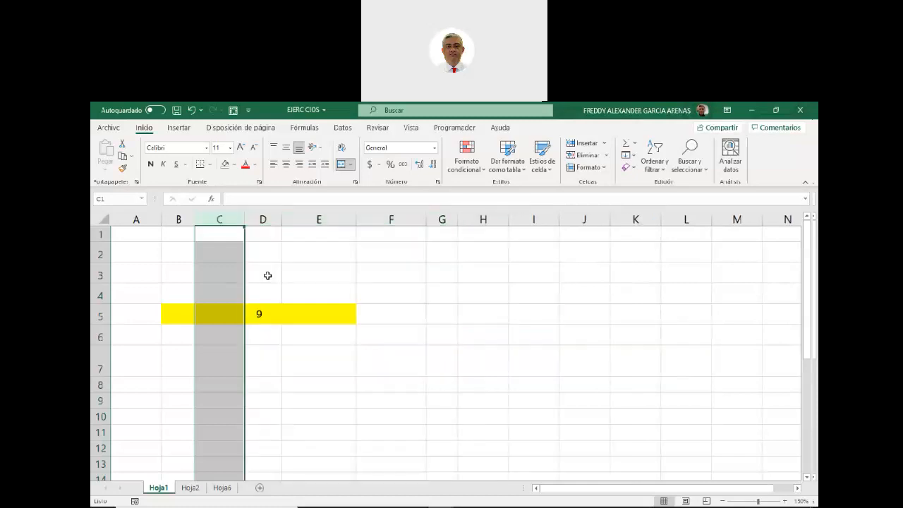
click(181, 312)
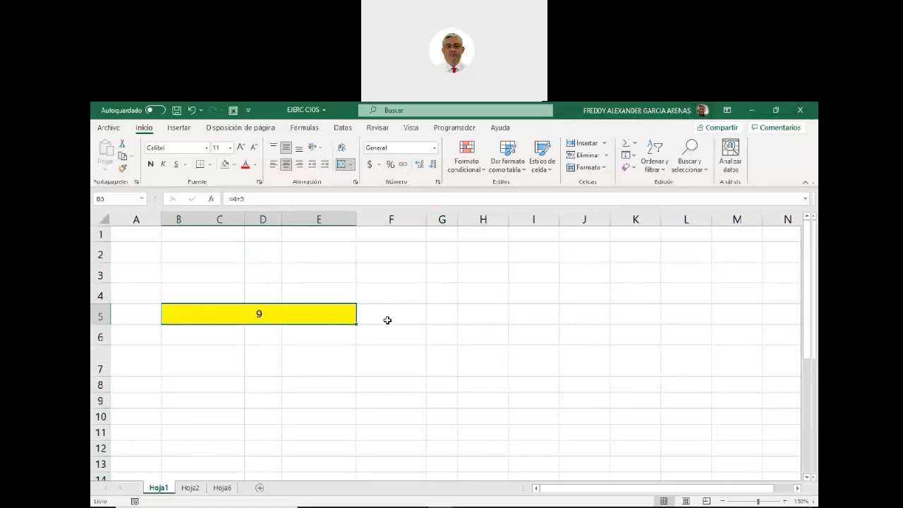
click(186, 219)
click(218, 218)
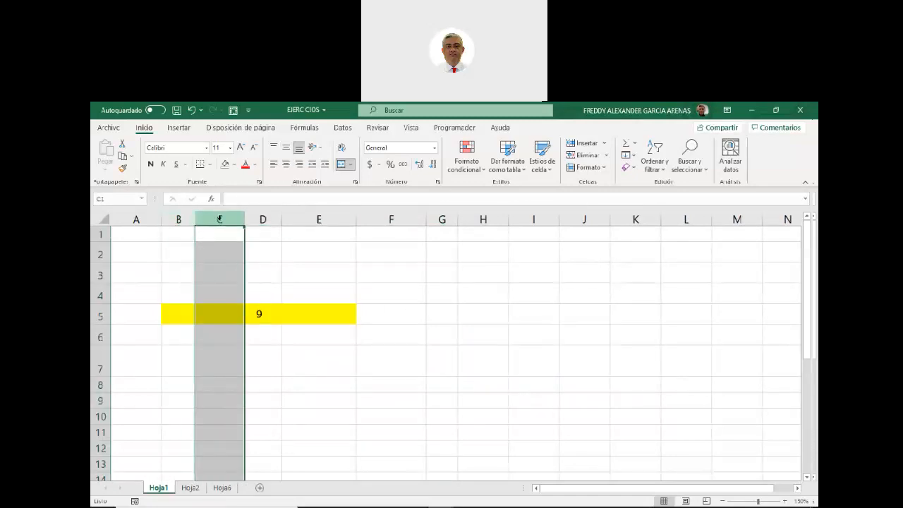
click(258, 218)
click(307, 218)
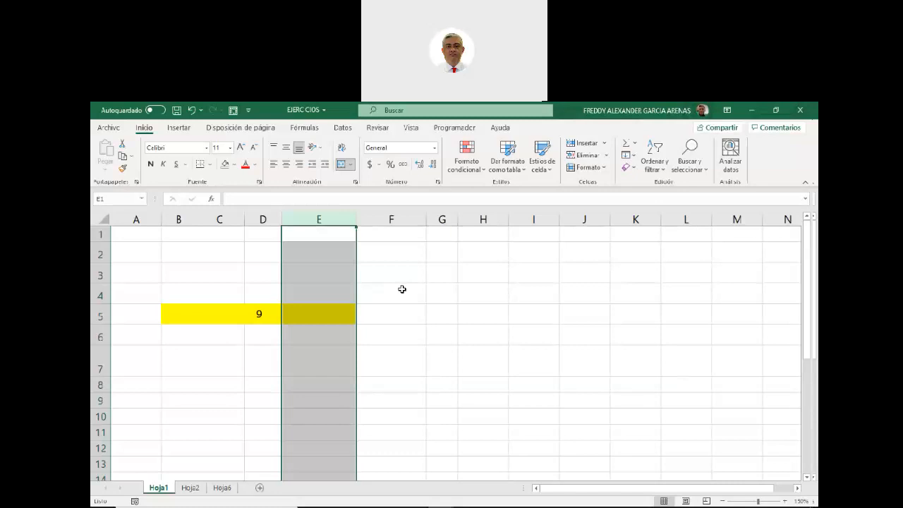
Enter 200000 in cell E6 and autofit column E to its content.
click(305, 336)
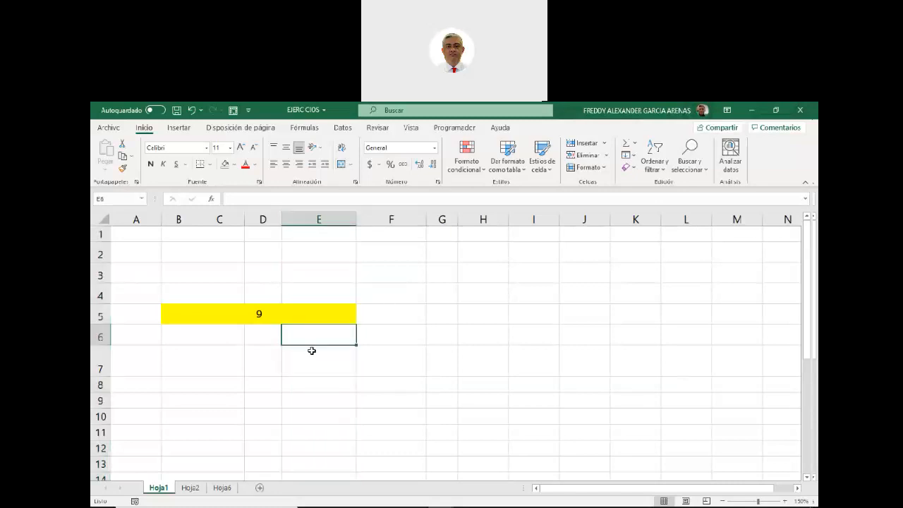
text(200000)
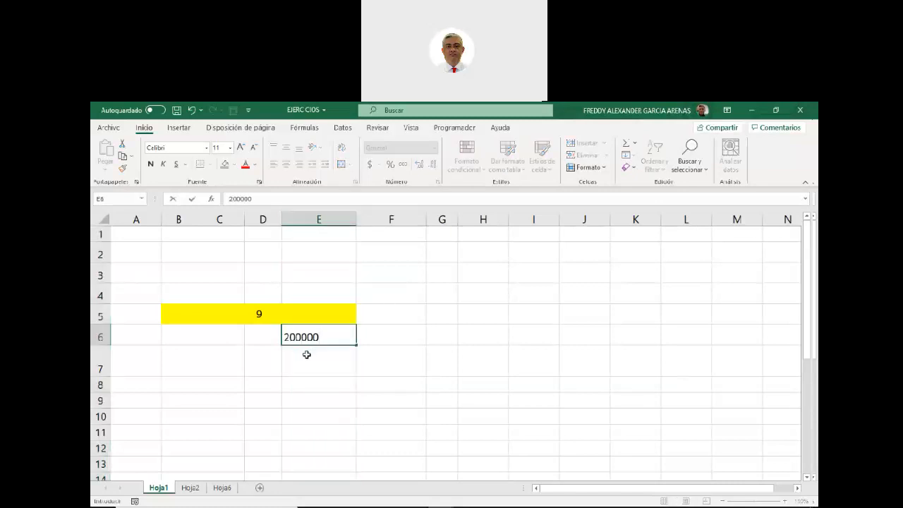
key(Return)
click(317, 217)
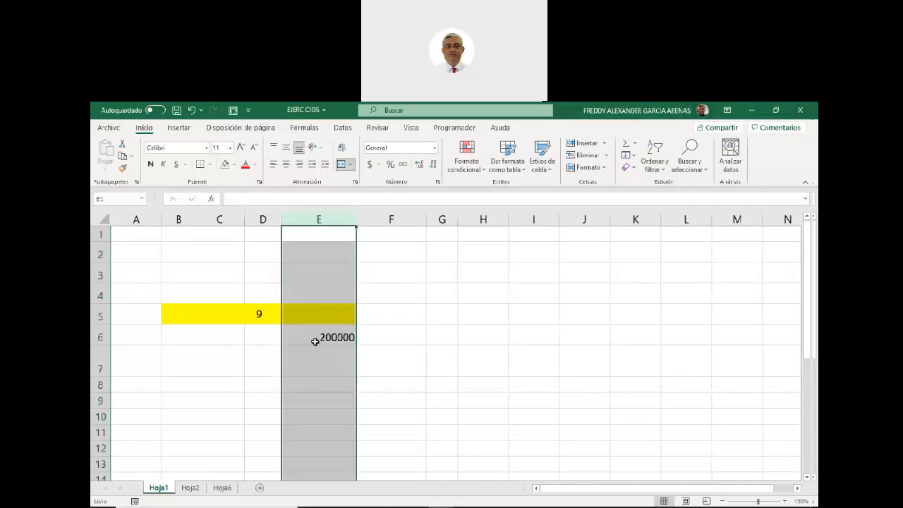
double_click(356, 219)
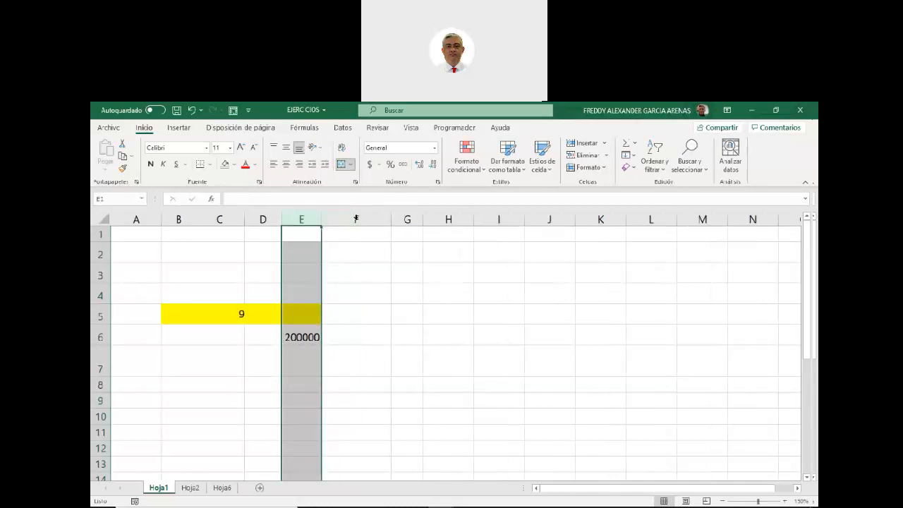
click(378, 357)
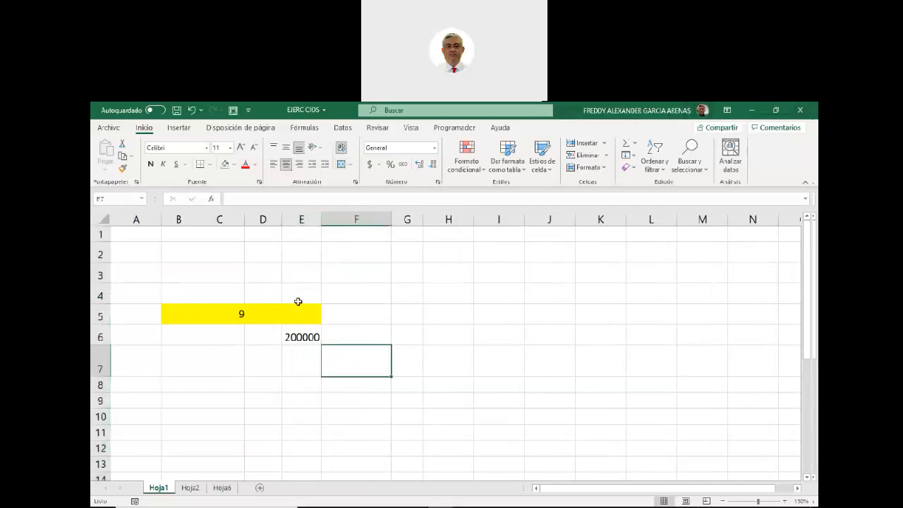
Narrow column A to roughly a third of its width.
click(138, 219)
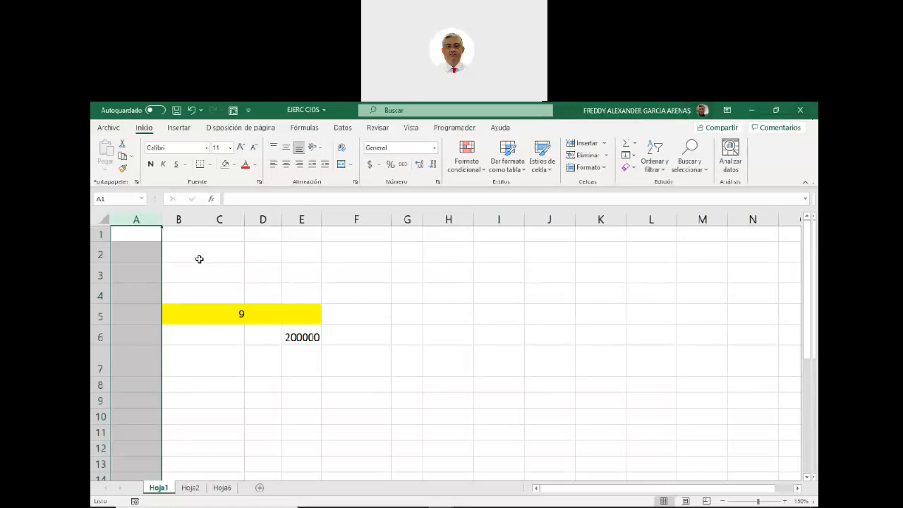
drag(160, 219, 130, 219)
click(183, 381)
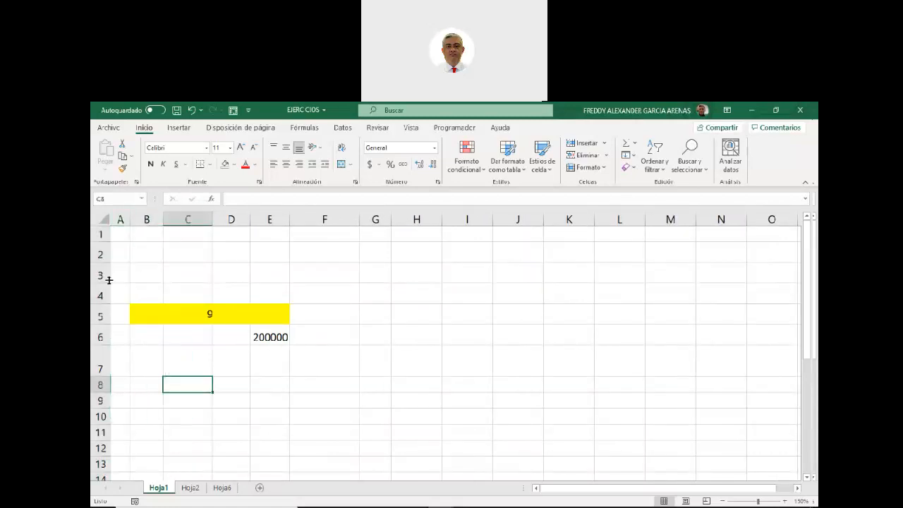
Go through columns A to E one at a time, and narrow columns F to I.
click(121, 219)
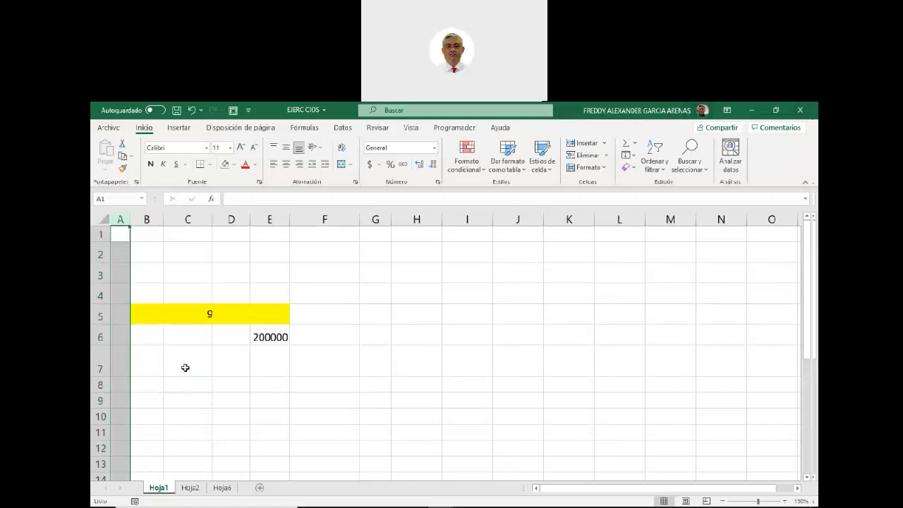
click(144, 219)
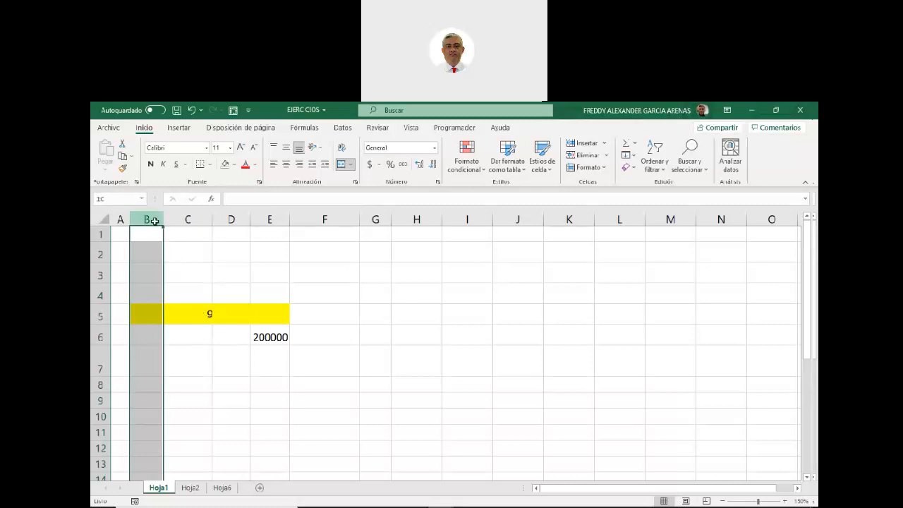
click(186, 219)
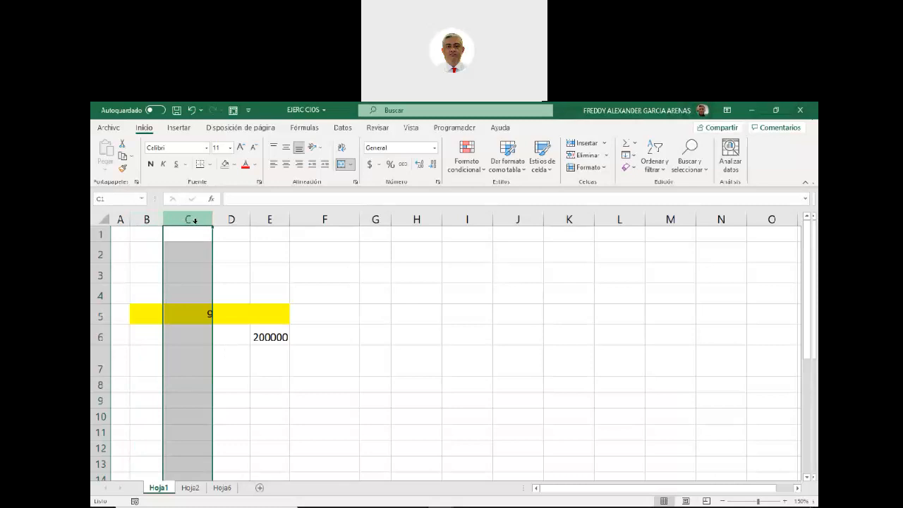
click(231, 219)
click(269, 219)
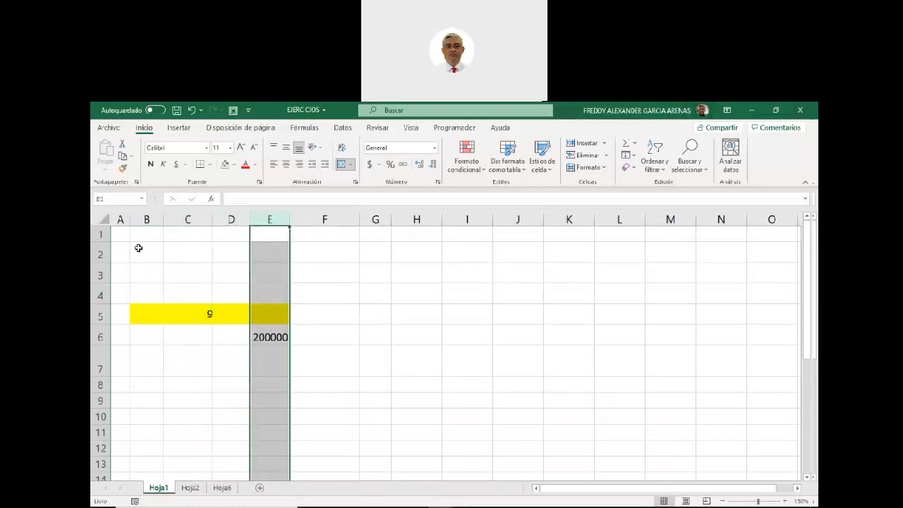
click(121, 218)
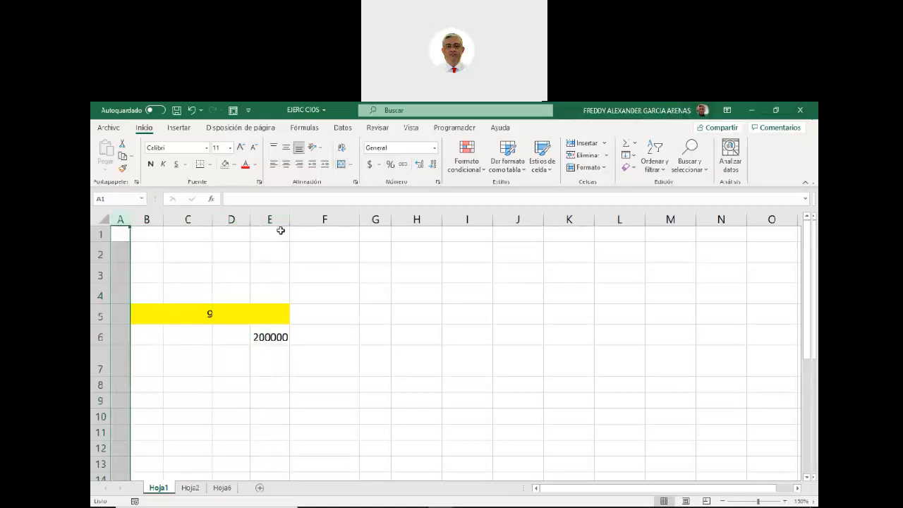
drag(357, 219, 388, 220)
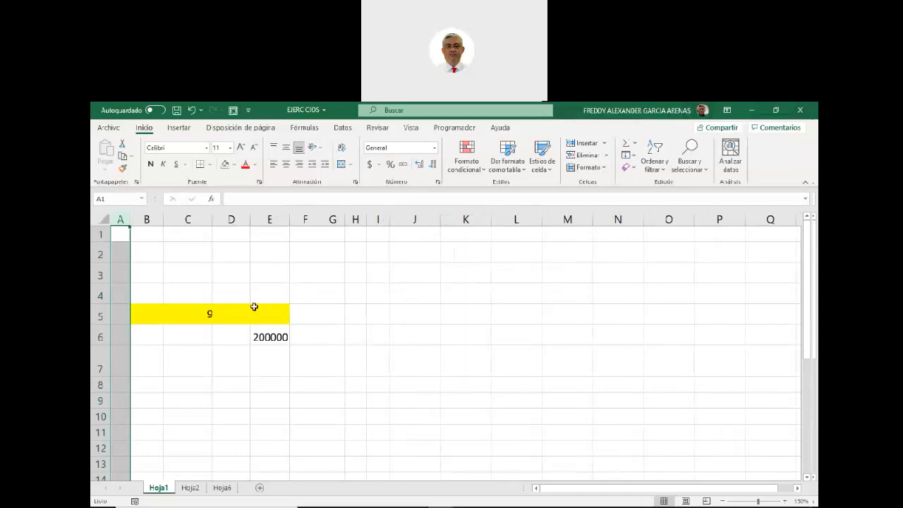
click(124, 235)
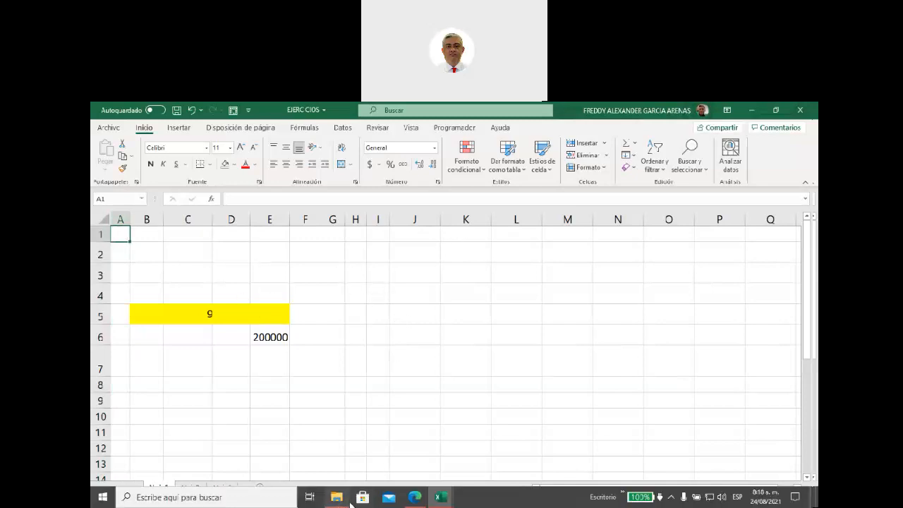
Switch to File Explorer and open the PDF Formato Ejemplo Factura Almacenes Pachita from the folder Unidad 2 Formatos, columnas y filas.
click(338, 498)
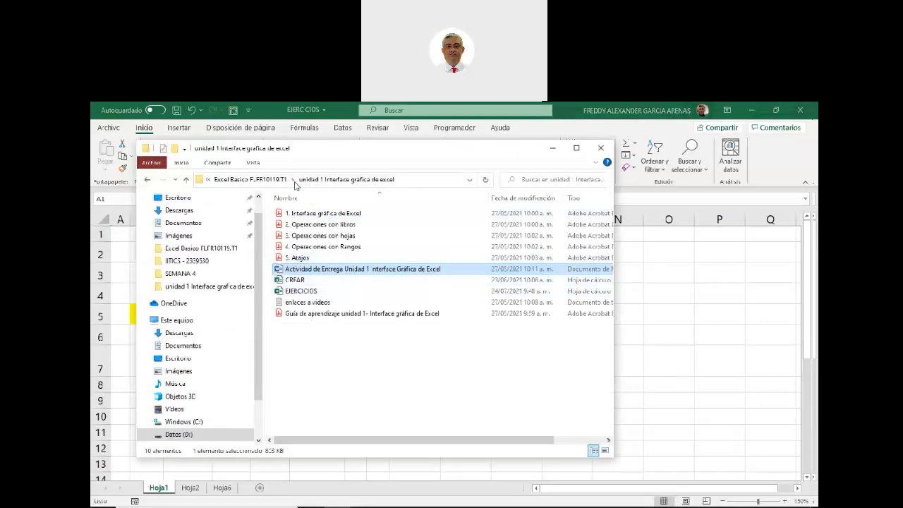
click(292, 180)
click(310, 203)
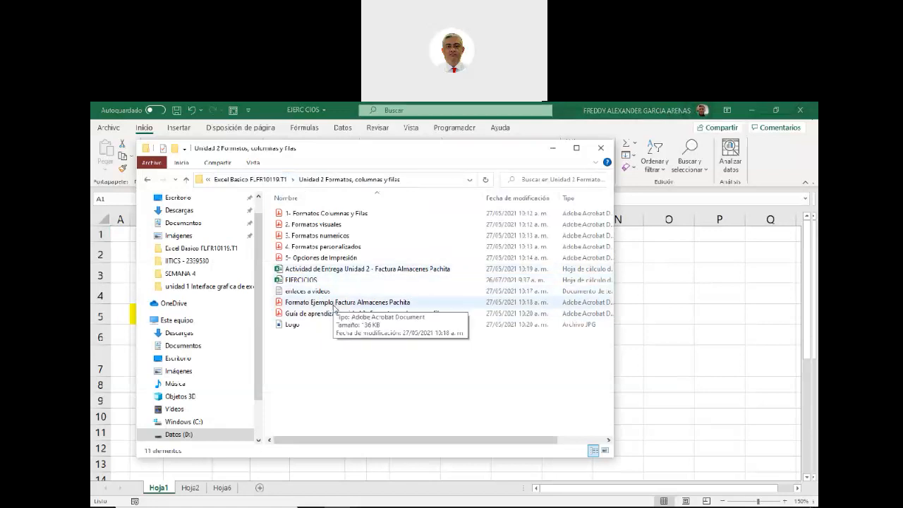
click(335, 303)
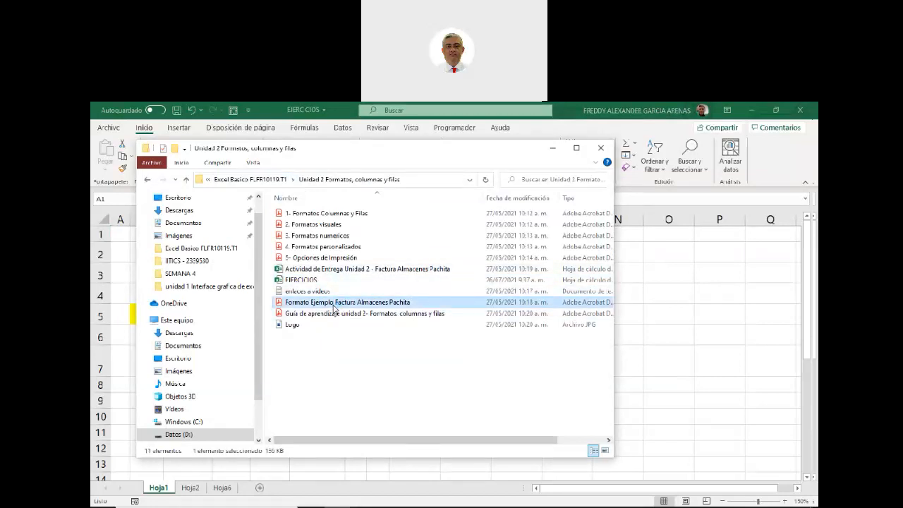
double_click(335, 305)
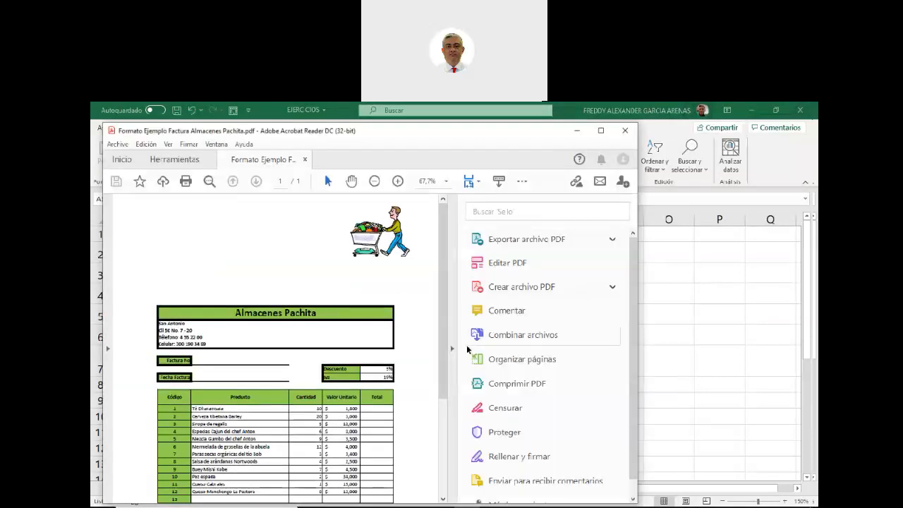
Collapse the PDF tools pane, maximize the window, and show the invoice header together with the product table.
click(454, 349)
click(600, 131)
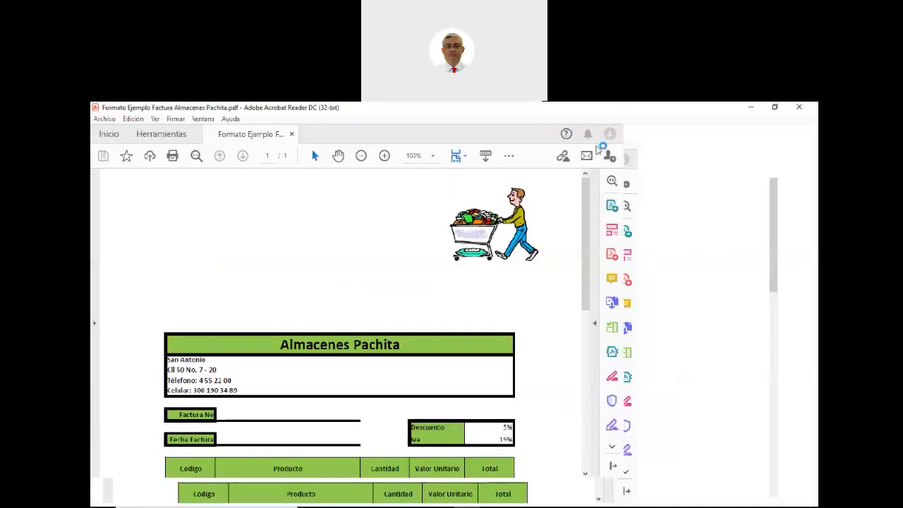
scroll(455, 302, down, 6)
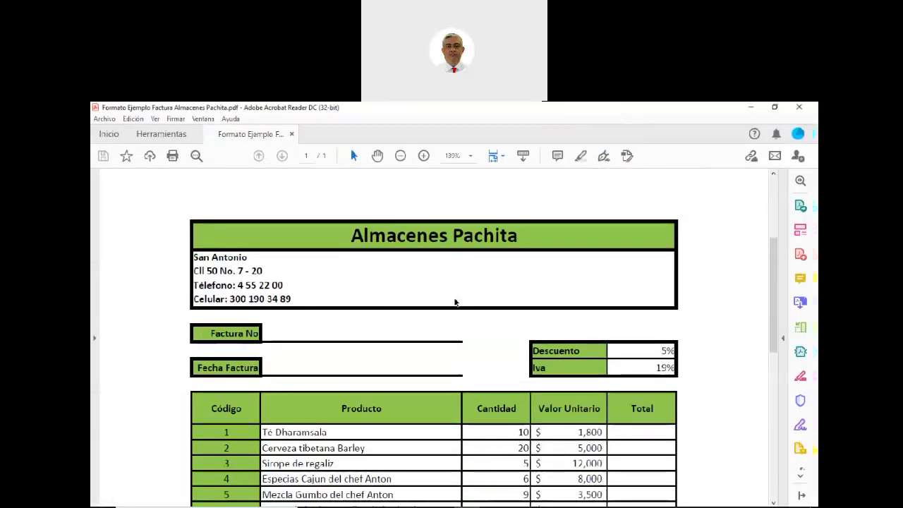
scroll(454, 302, up, 2)
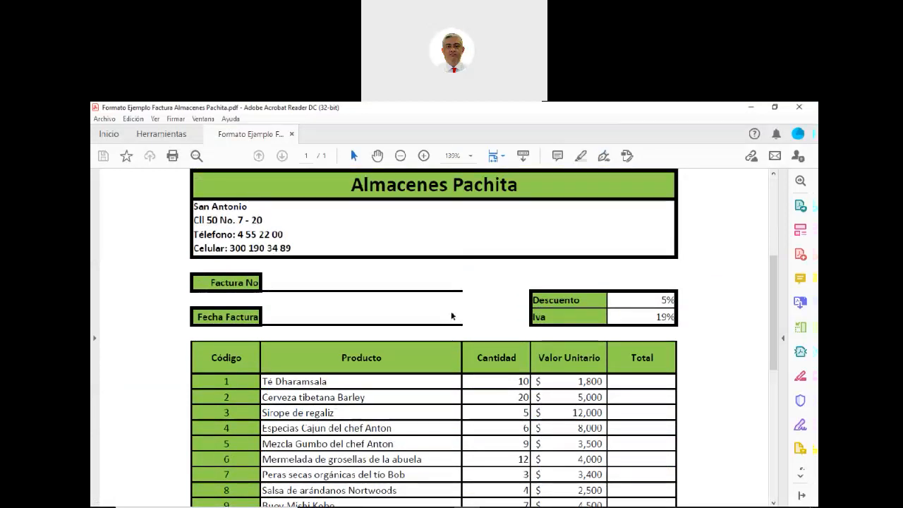
Annotate the invoice with green vertical lines along both edges and the middle of the Producto column, and circle its heading.
click(599, 120)
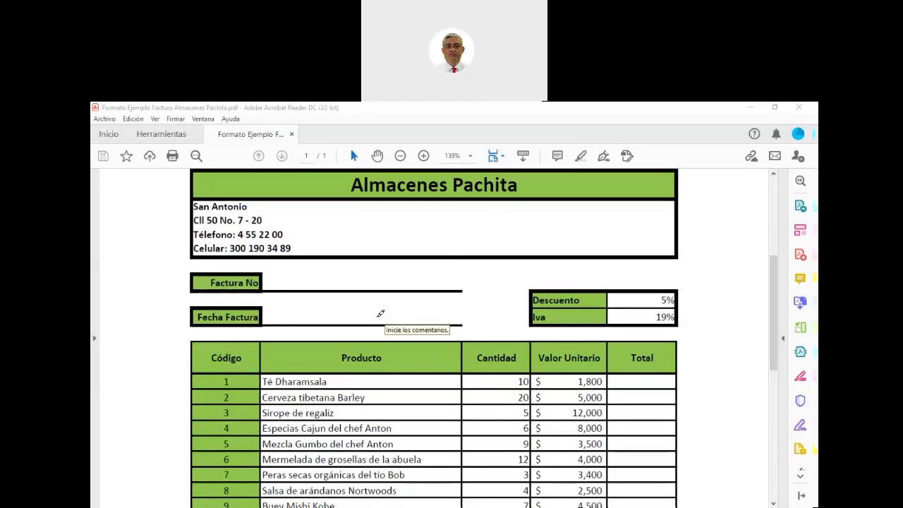
drag(460, 225, 462, 371)
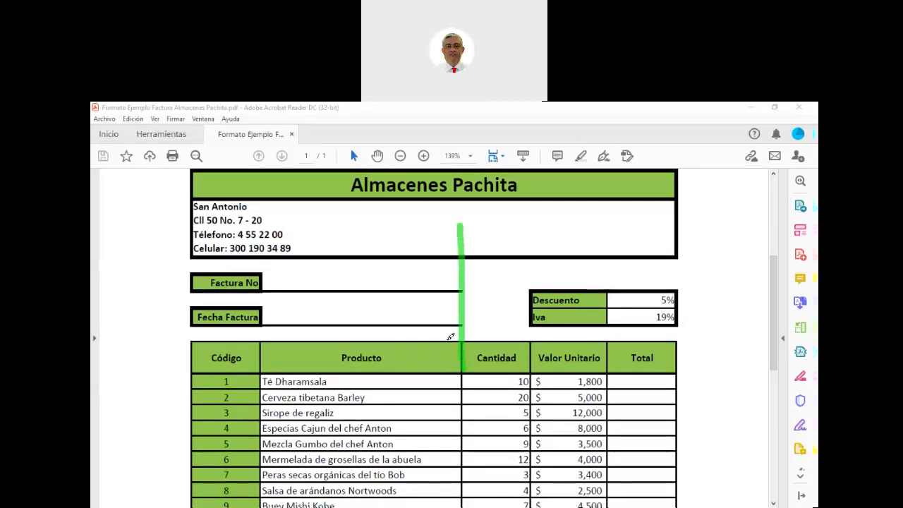
drag(257, 211, 265, 369)
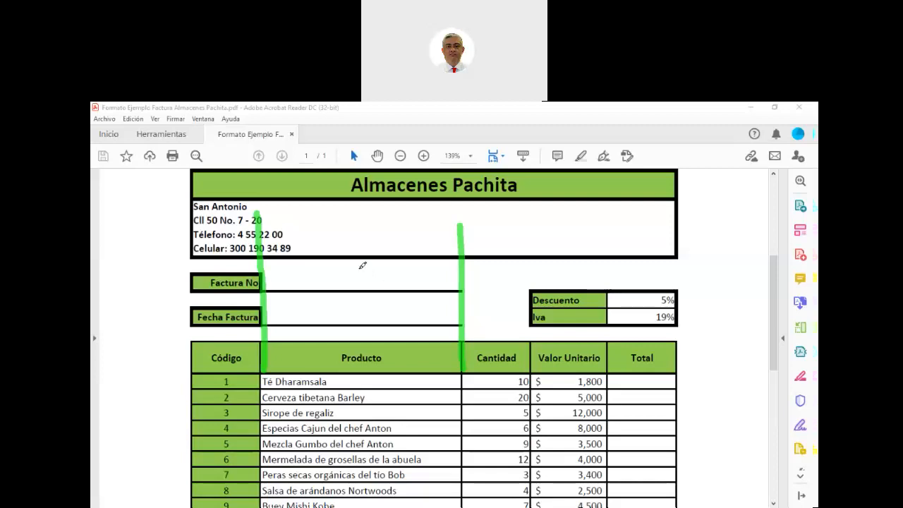
drag(354, 218, 359, 344)
mouse_move(279, 346)
mouse_down()
mouse_move(402, 350)
mouse_move(418, 365)
mouse_move(328, 367)
mouse_move(288, 353)
mouse_up()
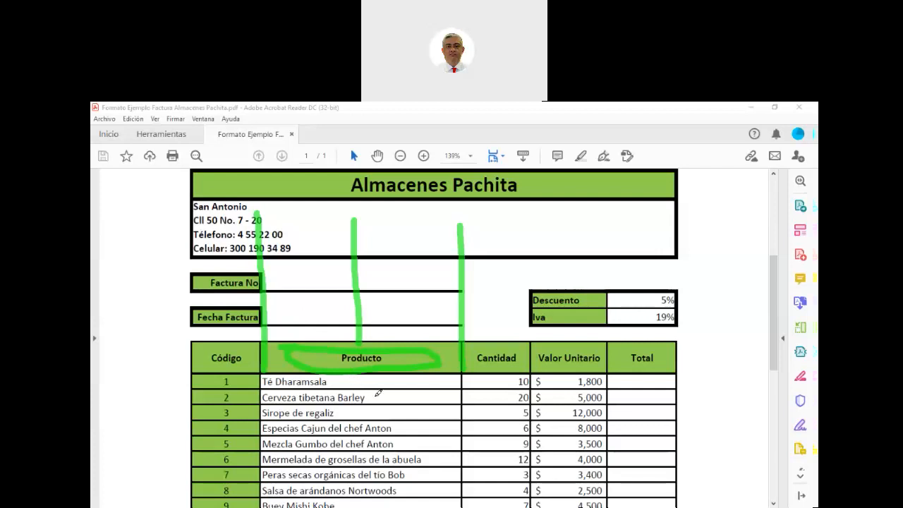
Annotate the invoice with green marks beside the first eight products, outlines around the Factura No and Fecha Factura blanks, and an X beside them.
click(417, 383)
mouse_move(441, 396)
mouse_down()
mouse_move(413, 414)
mouse_move(425, 488)
mouse_up()
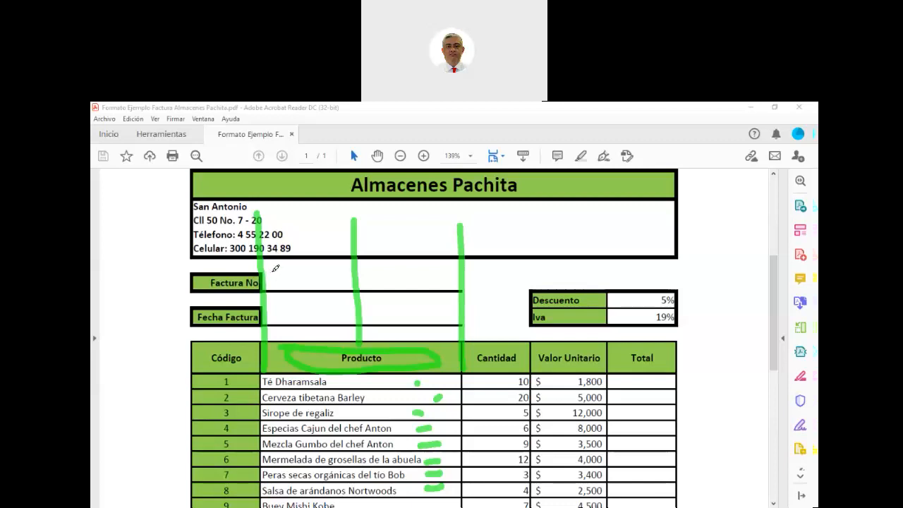
mouse_move(276, 268)
mouse_down()
mouse_move(423, 261)
mouse_move(469, 270)
mouse_move(423, 287)
mouse_move(347, 293)
mouse_move(288, 290)
mouse_move(274, 273)
mouse_move(272, 315)
mouse_move(356, 326)
mouse_move(447, 318)
mouse_move(432, 288)
mouse_up()
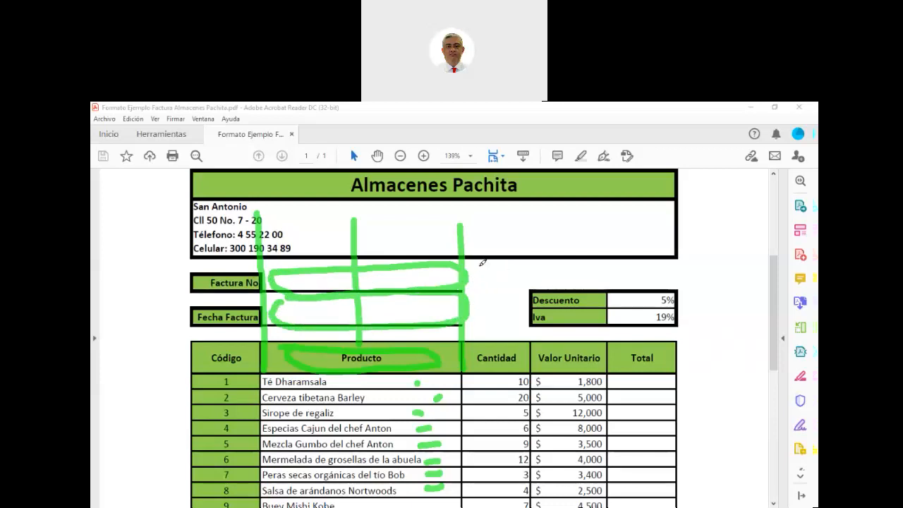
drag(480, 265, 510, 314)
drag(514, 268, 480, 318)
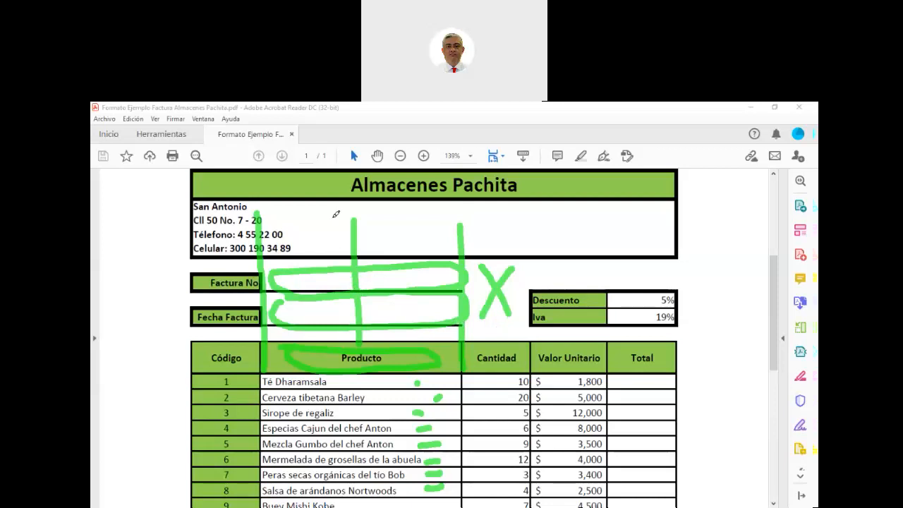
Draw green lines across the company header and along the Código column's outer edge, handwrite a letter A in the margin, and clear all annotations.
drag(331, 217, 615, 221)
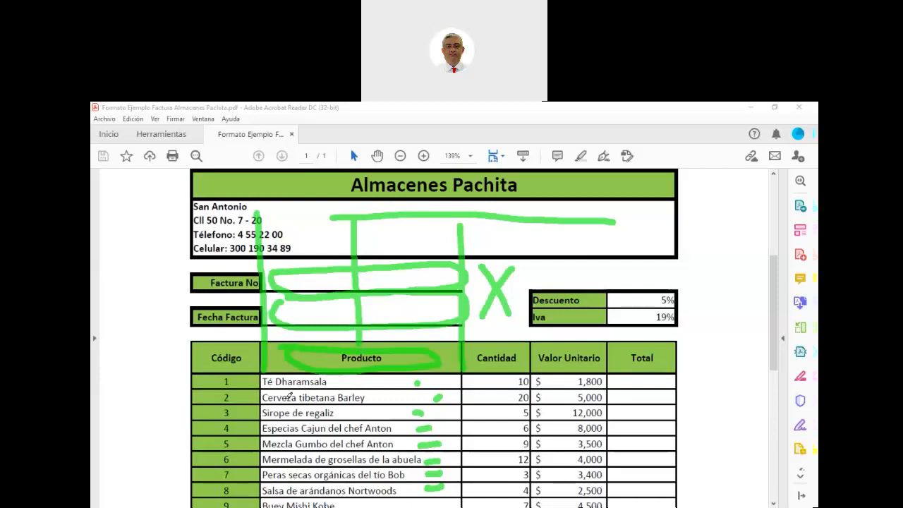
drag(189, 232, 200, 364)
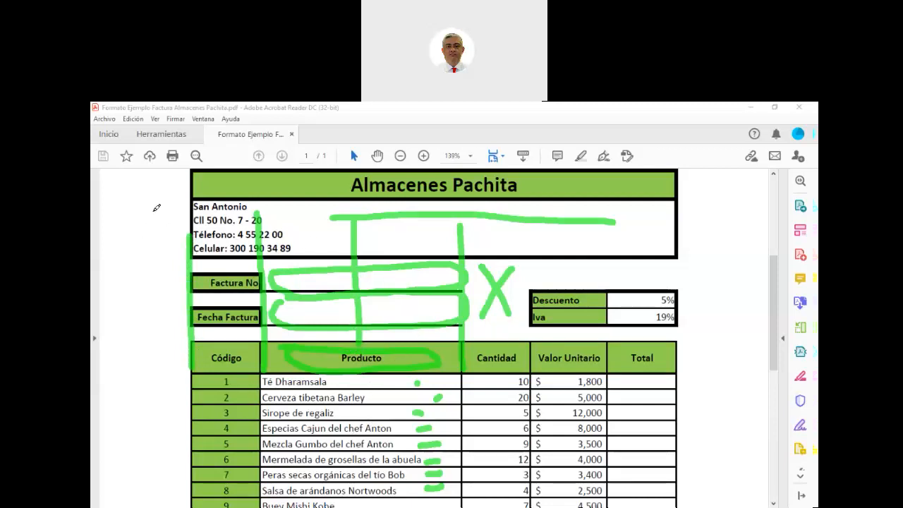
drag(162, 185, 149, 226)
drag(161, 184, 178, 220)
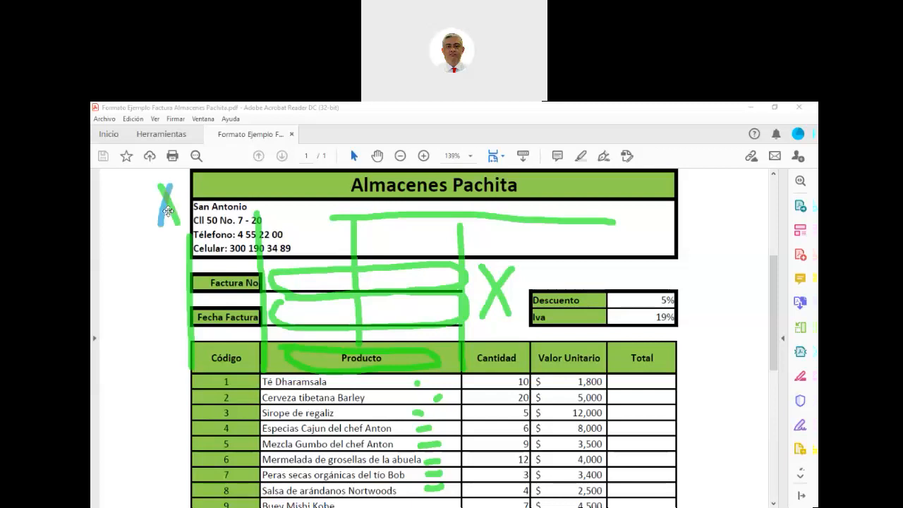
drag(152, 206, 174, 206)
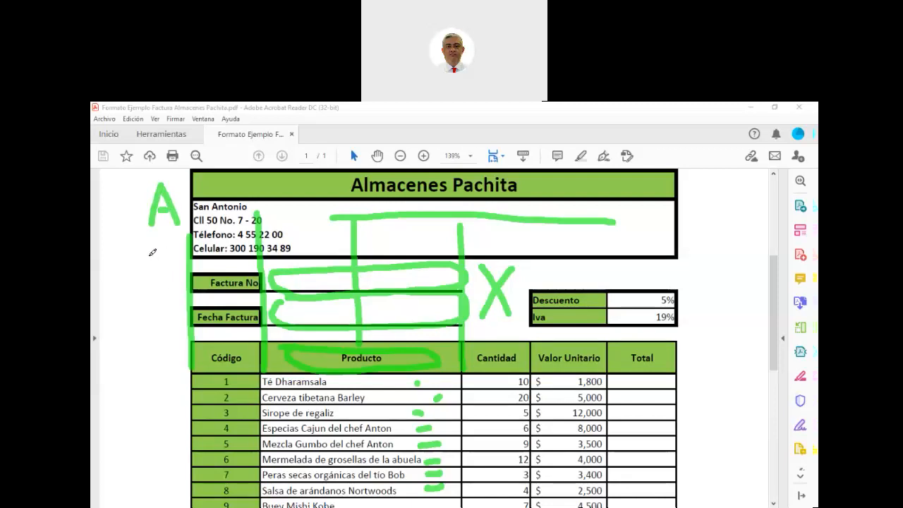
mouse_move(150, 253)
mouse_down()
mouse_move(148, 303)
mouse_move(181, 282)
mouse_up()
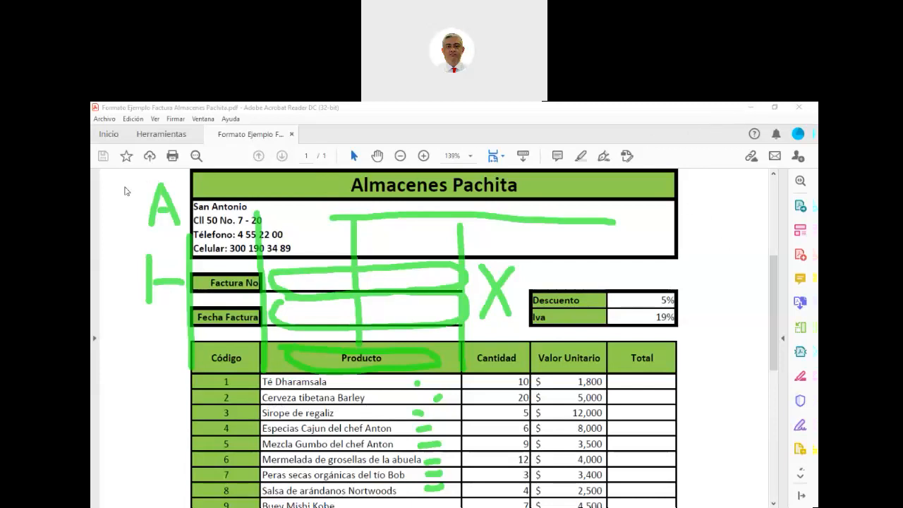
click(130, 191)
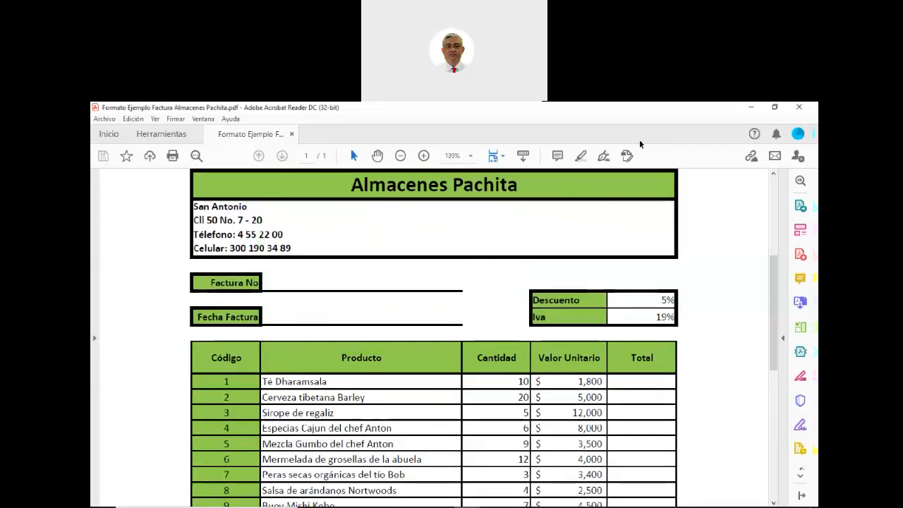
Review the invoice down to its totals block, return to the EJERCICIOS workbook in Excel, and select the yellow merged cell in row 5.
scroll(392, 408, down, 5)
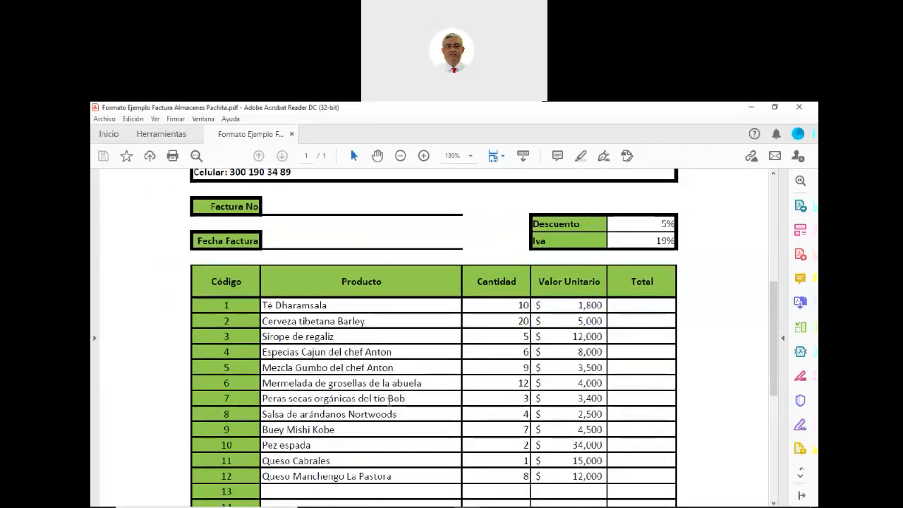
scroll(494, 413, down, 2)
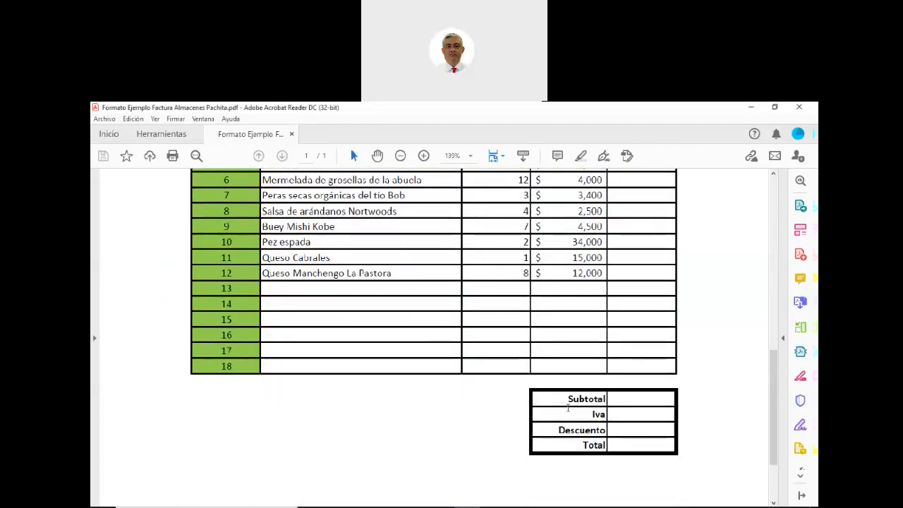
scroll(564, 409, up, 1)
scroll(591, 391, up, 2)
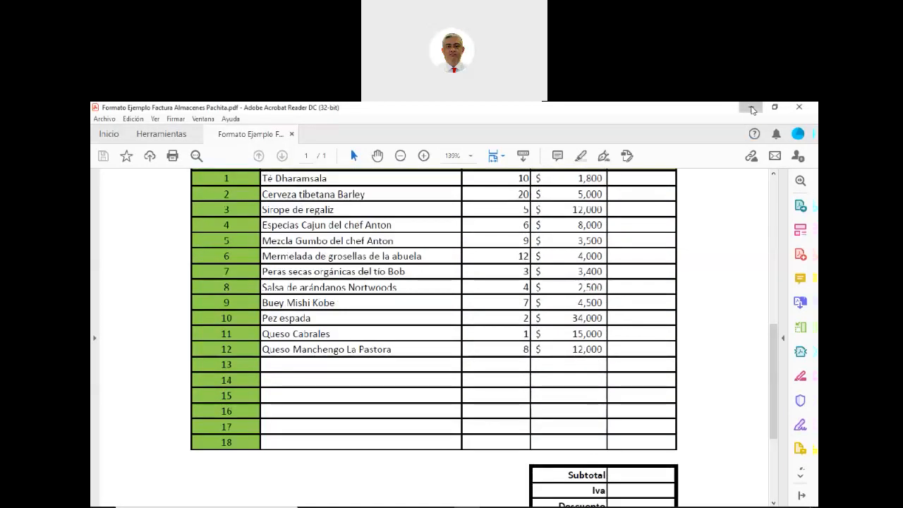
click(752, 109)
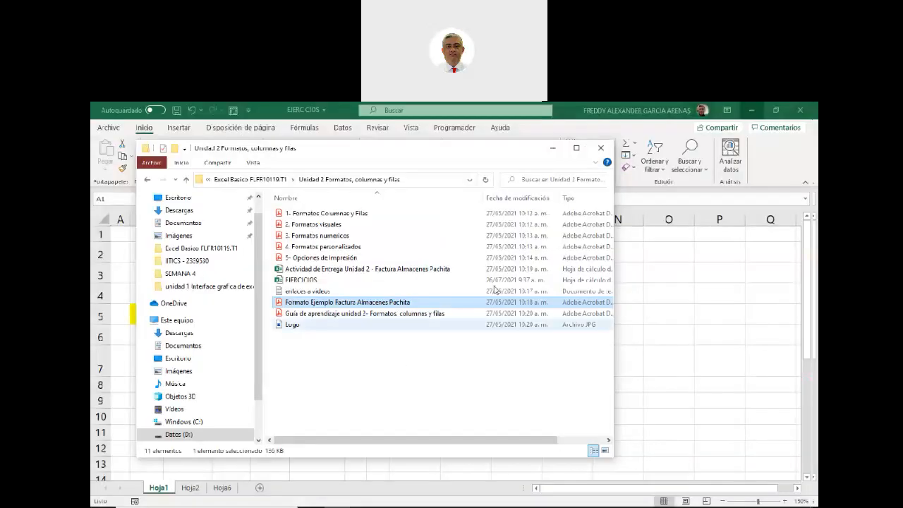
click(551, 149)
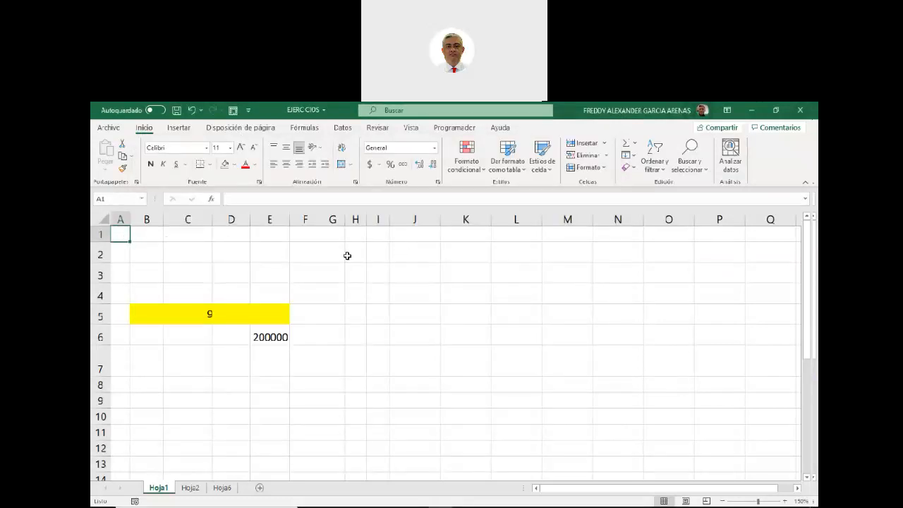
click(244, 322)
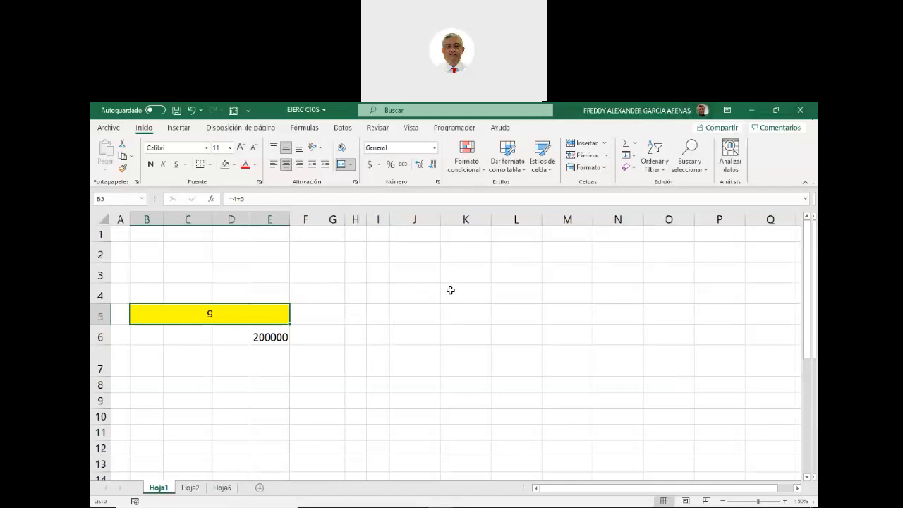
Widen column H and enter 300000 in cell H4.
drag(362, 219, 474, 219)
click(403, 293)
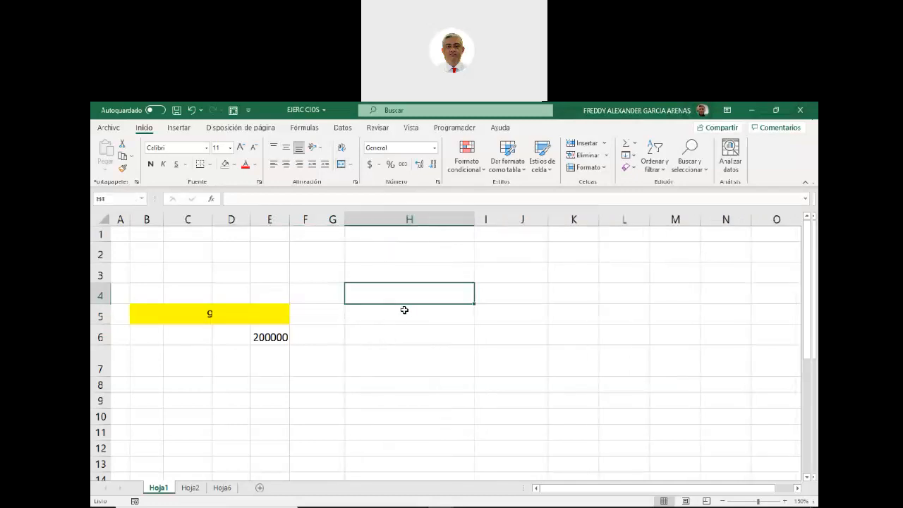
text(3000)
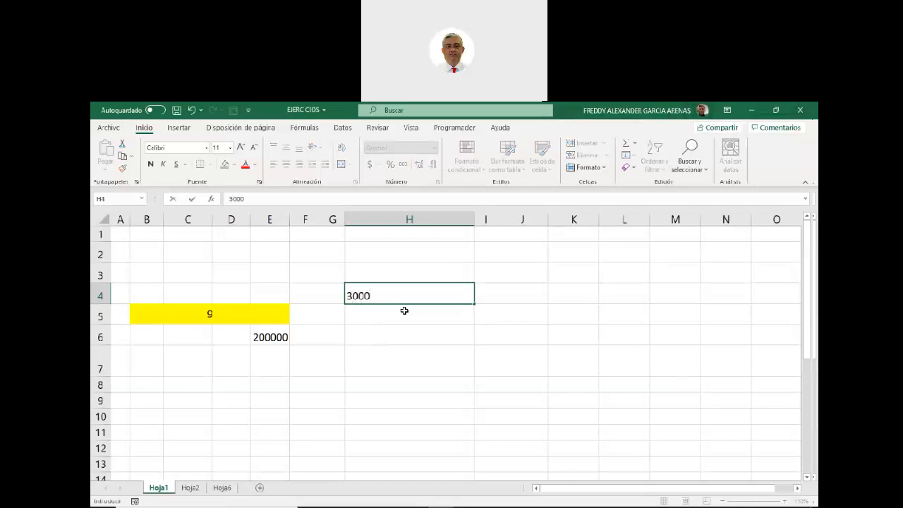
text(00)
click(374, 348)
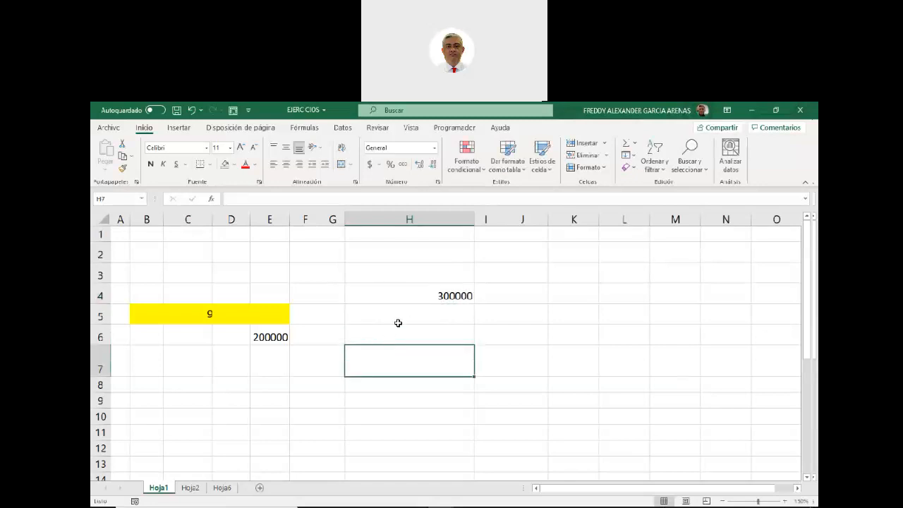
Enter the word "texto" in cell H3, above the number in H4.
click(407, 299)
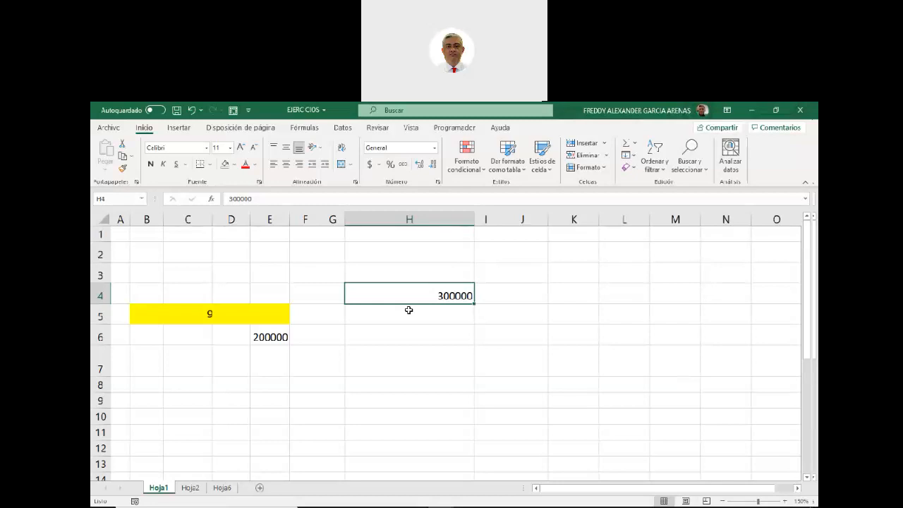
click(406, 274)
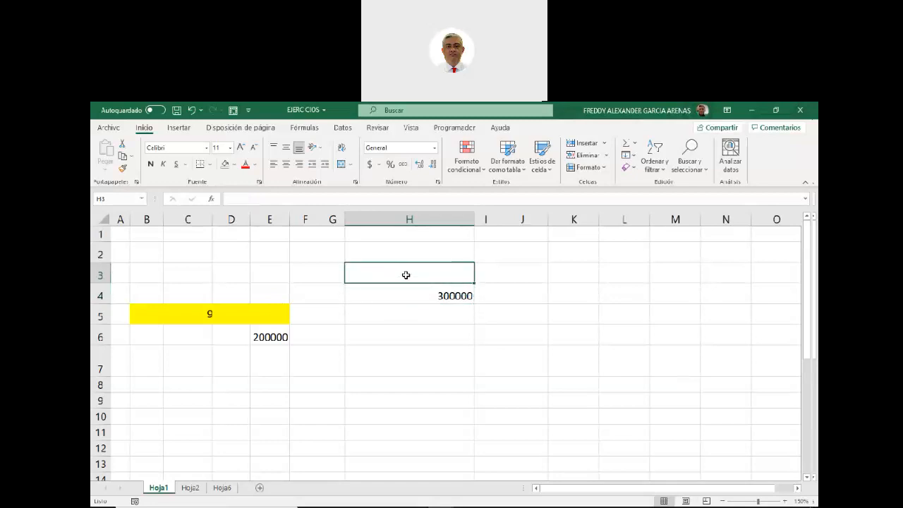
text(texto)
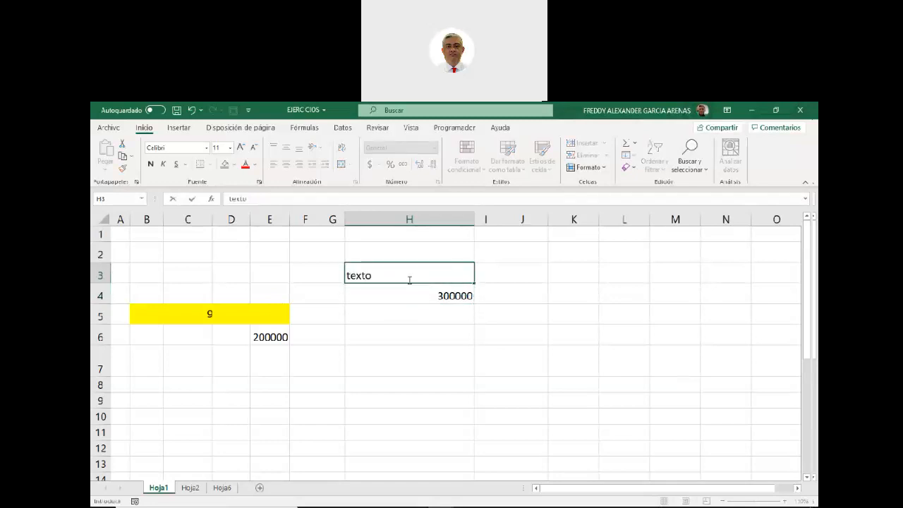
click(471, 381)
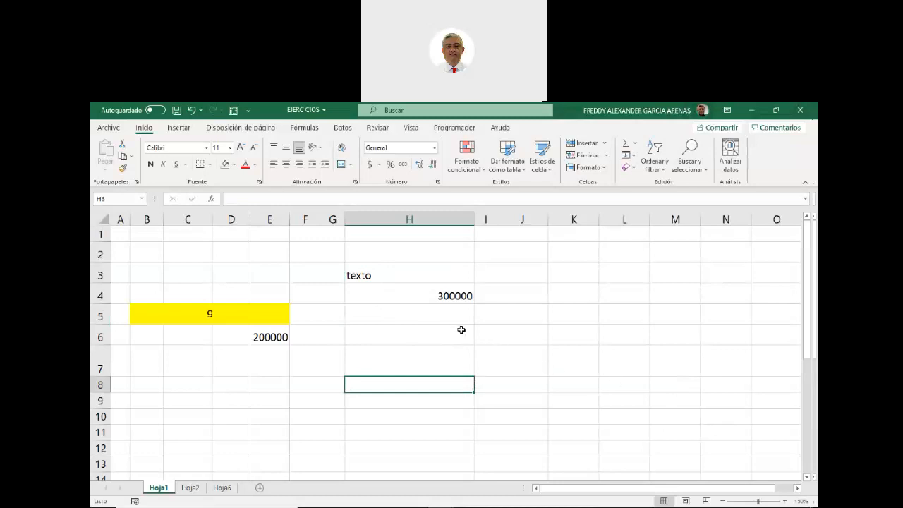
Enlarge the sheet to 200%, look through the available number formats, and apply the Número format to cell H4.
click(407, 299)
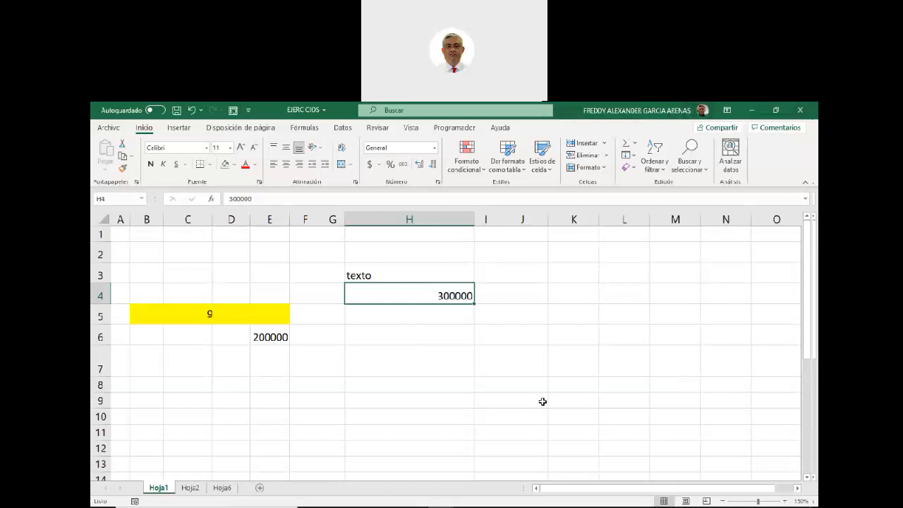
mouse_move(785, 501)
click(785, 501)
click(785, 501)
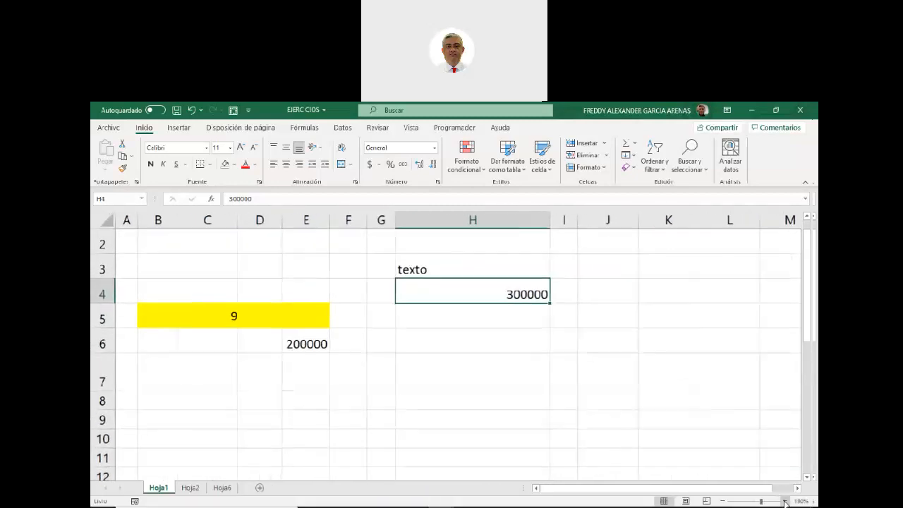
click(786, 501)
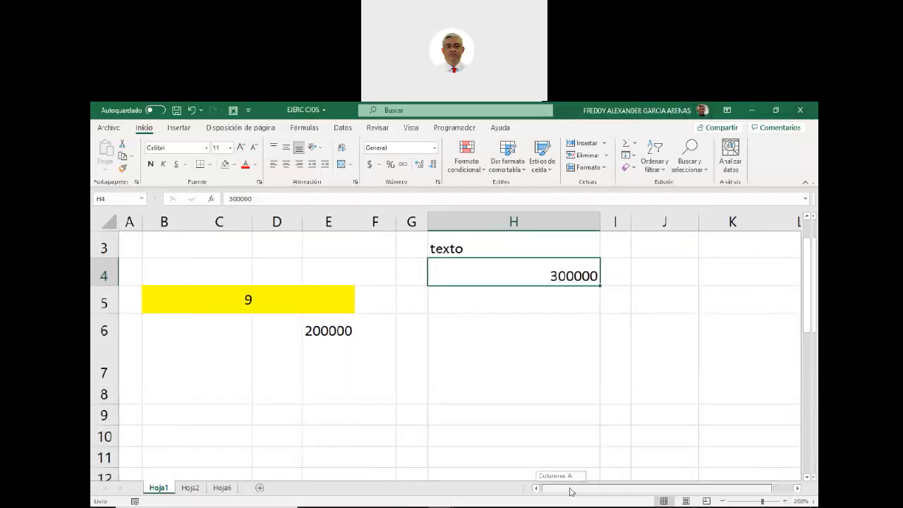
drag(567, 487, 649, 478)
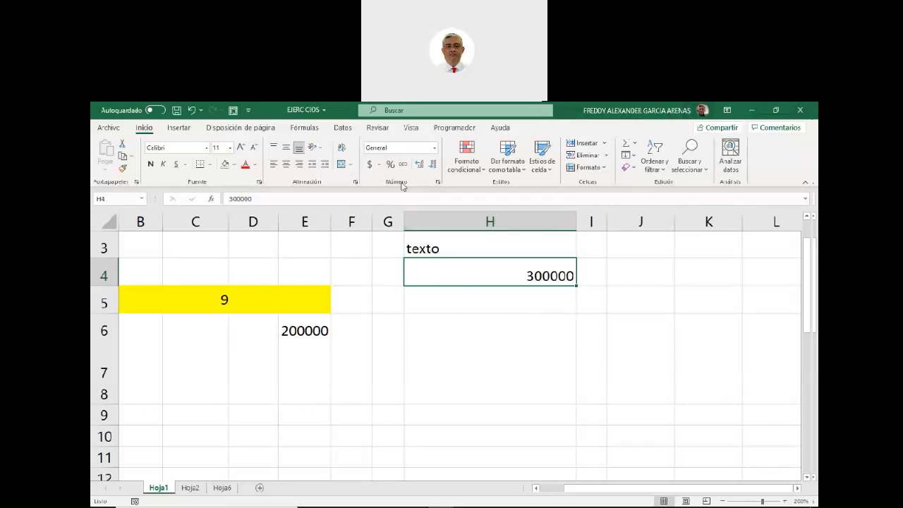
click(435, 148)
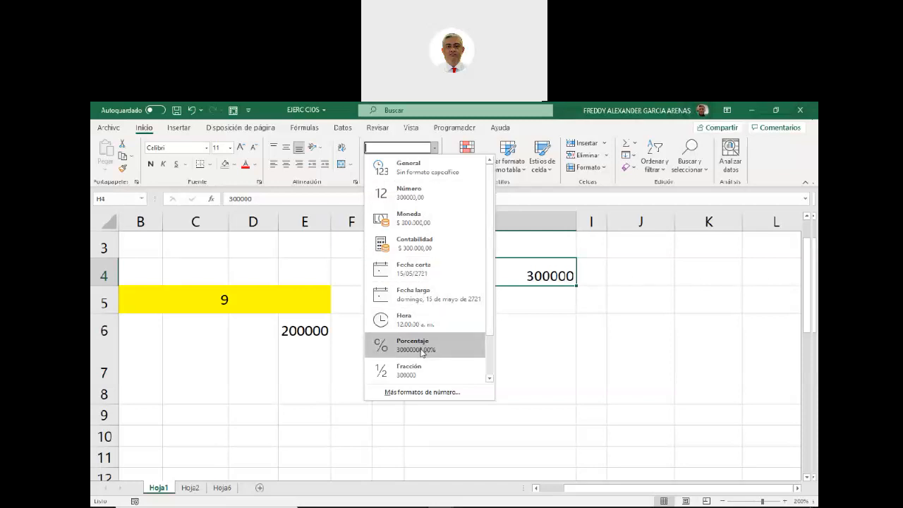
scroll(437, 324, down, 2)
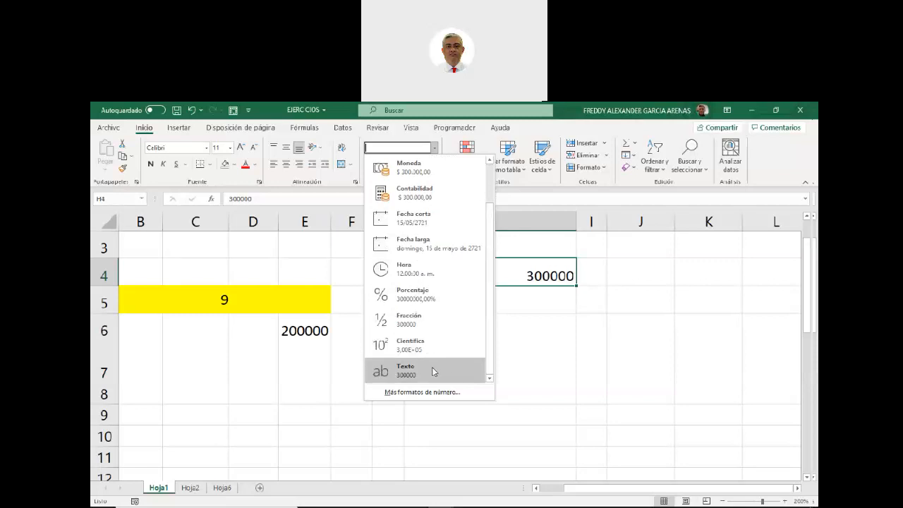
scroll(486, 364, up, 2)
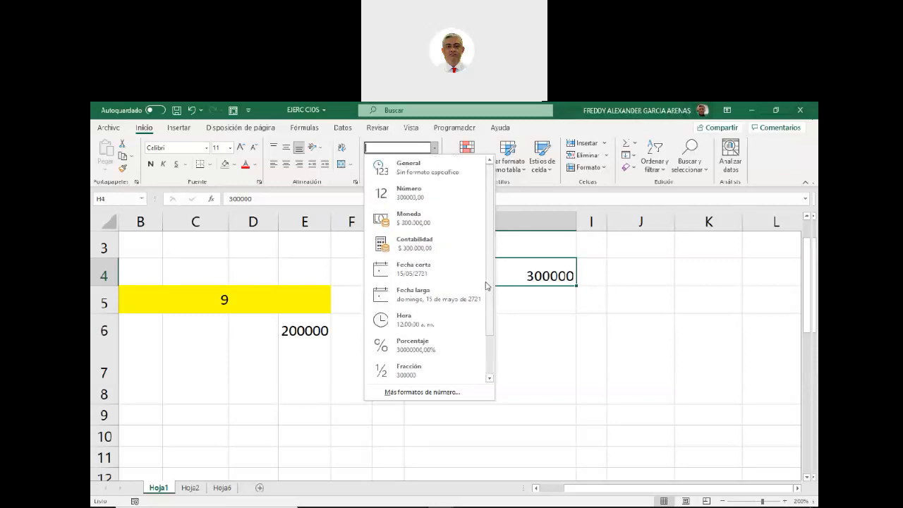
click(421, 195)
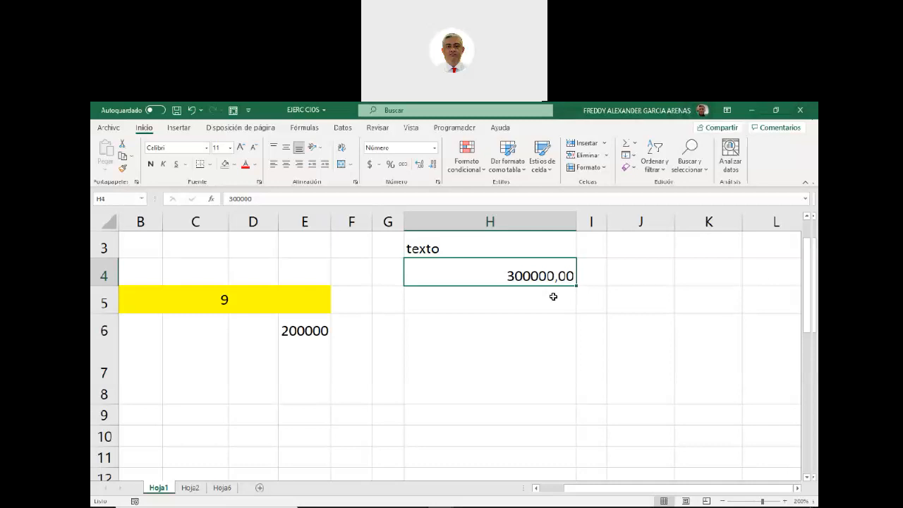
Check the number formats of cells H3 and H4, and apply the Moneda format to H4.
click(457, 245)
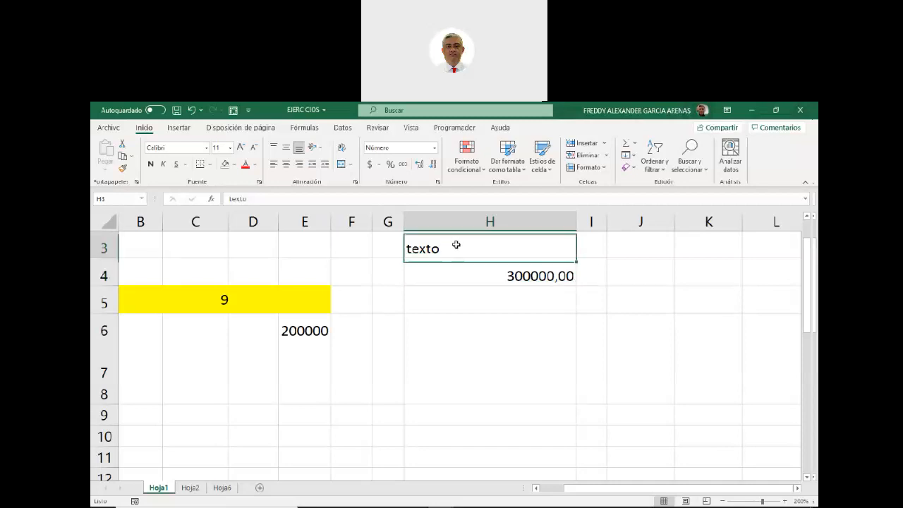
click(398, 148)
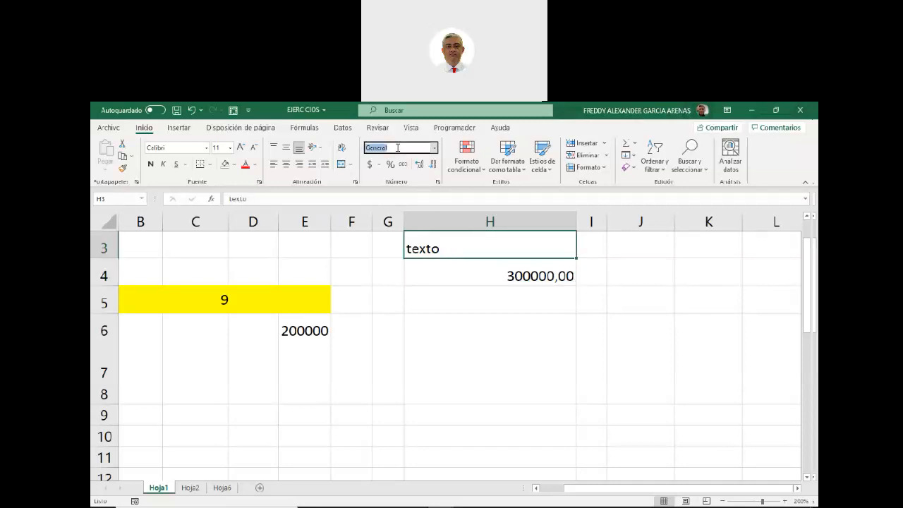
click(484, 274)
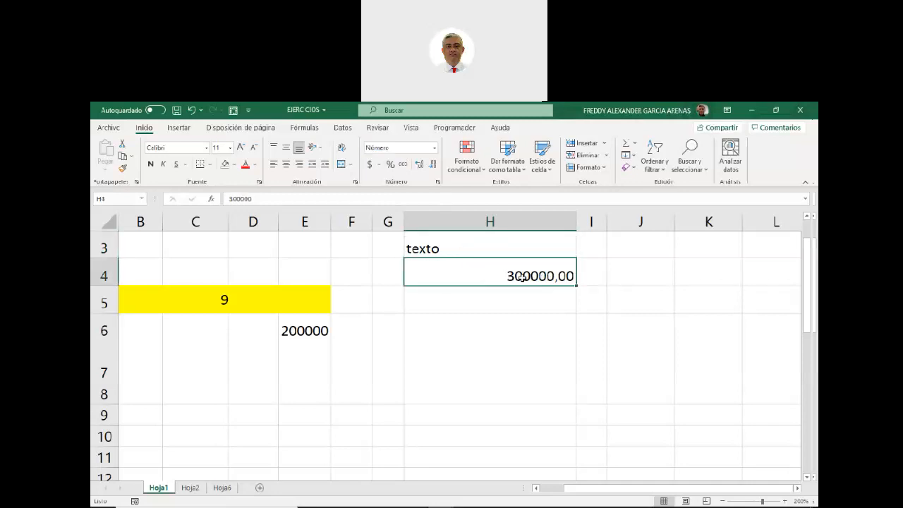
click(401, 149)
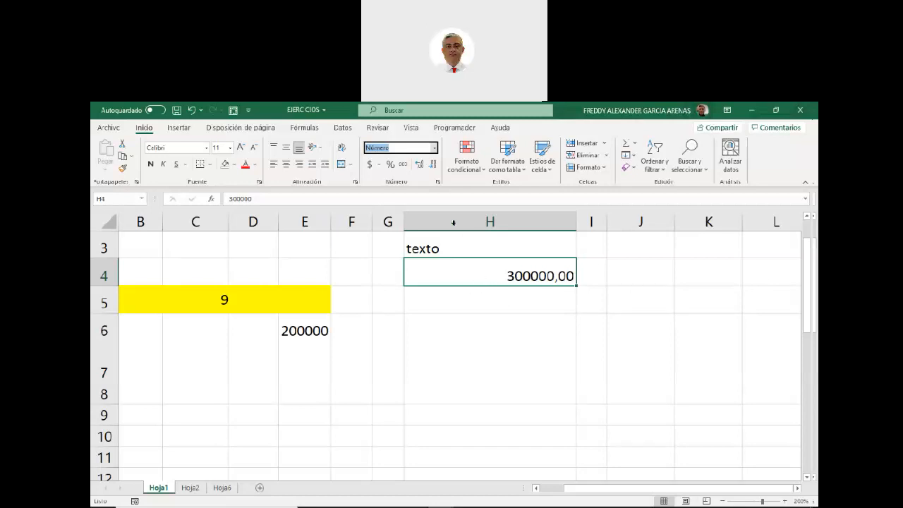
click(434, 147)
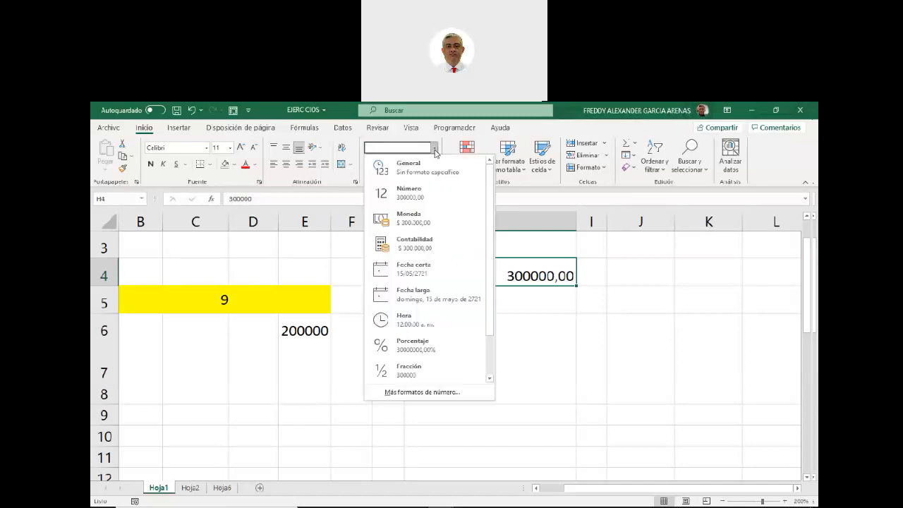
click(431, 224)
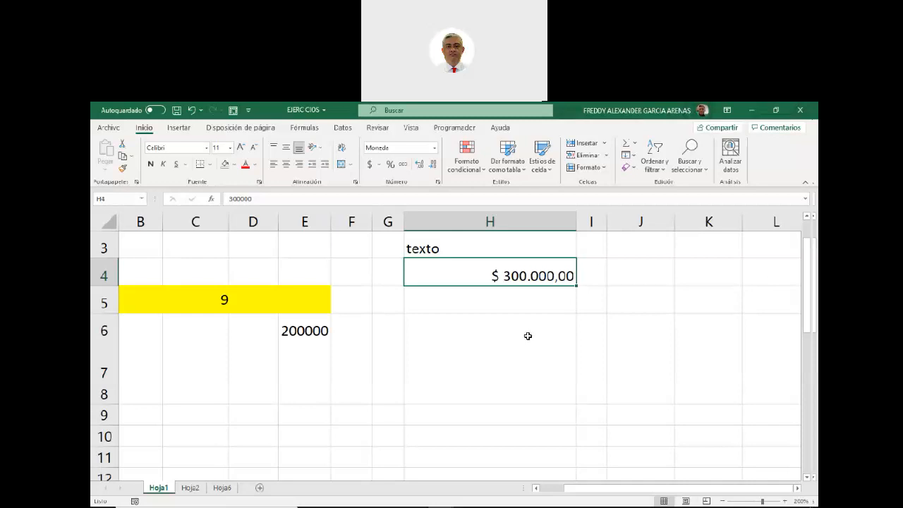
click(697, 356)
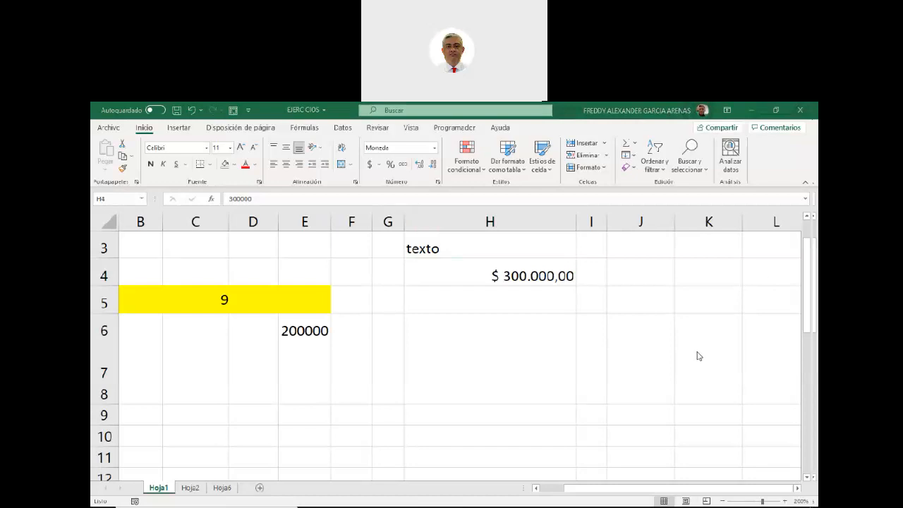
Replace the text in cell H3 with "valores".
click(478, 280)
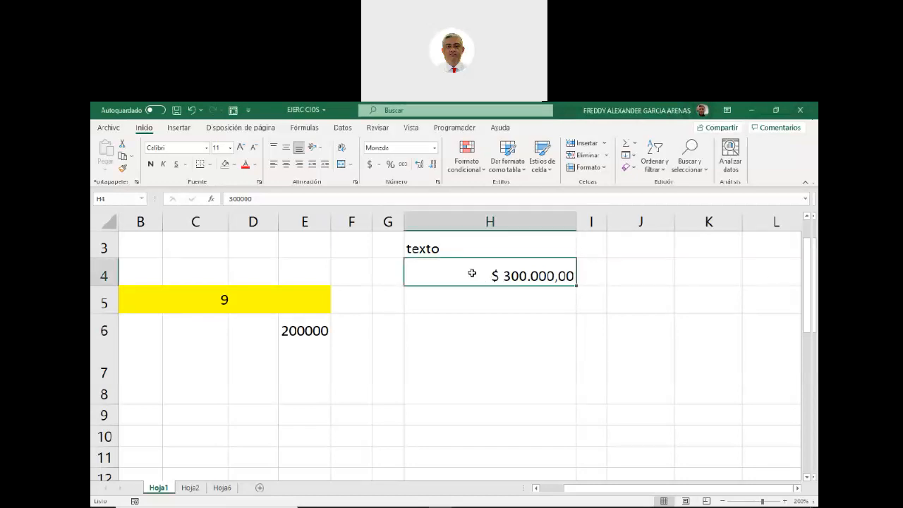
click(442, 251)
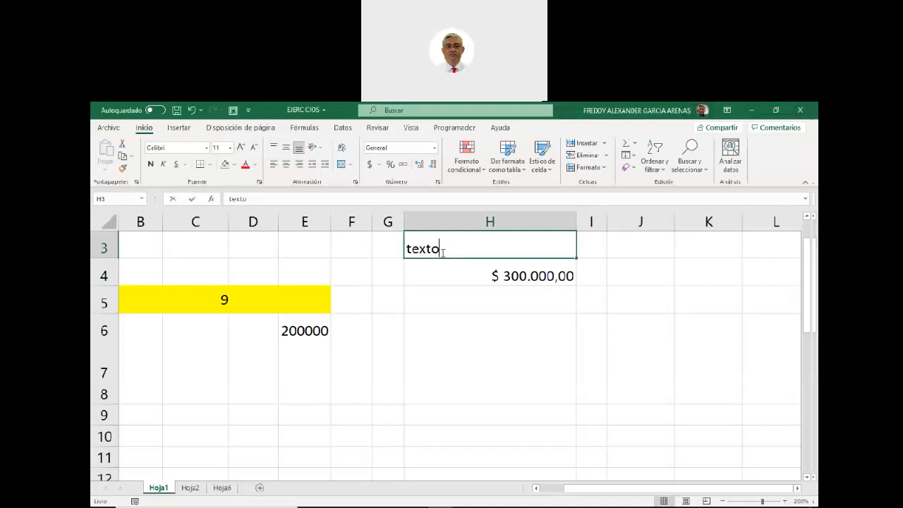
text(valores)
click(457, 300)
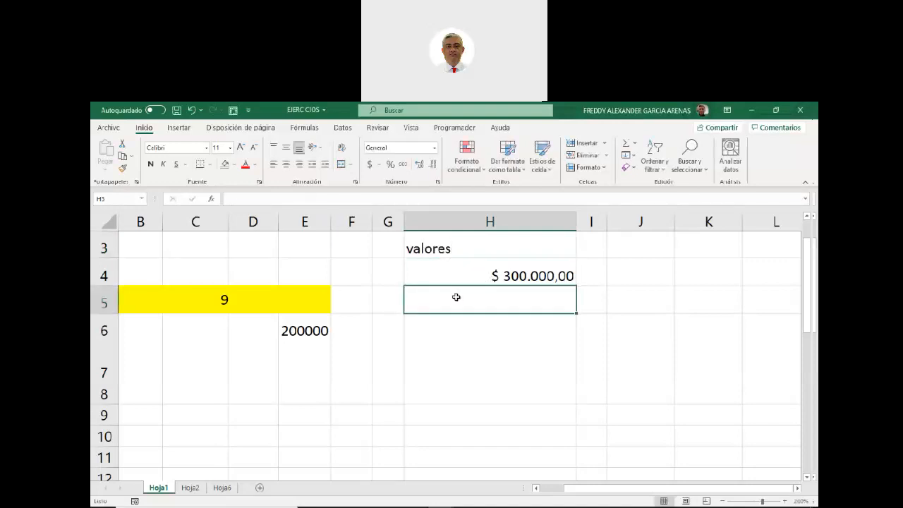
Make the "valores" heading in cell H3 bold and center it horizontally.
click(469, 272)
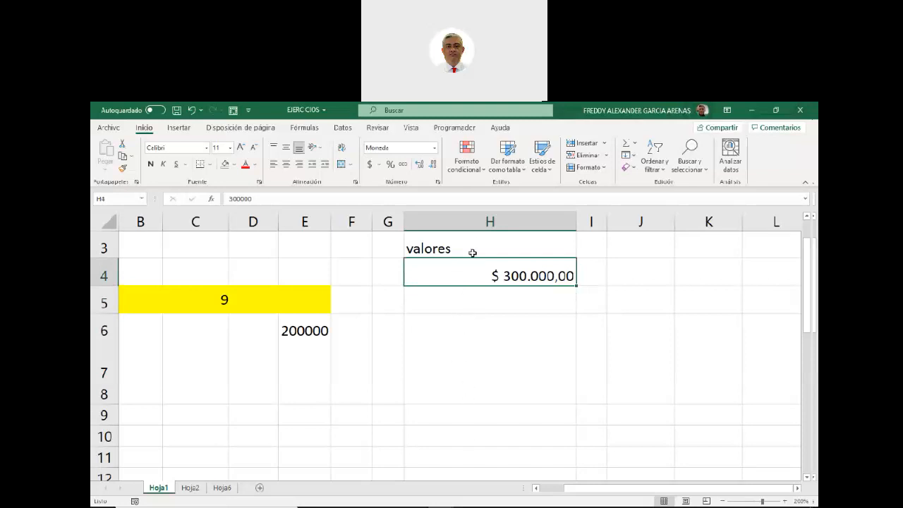
click(487, 223)
click(445, 239)
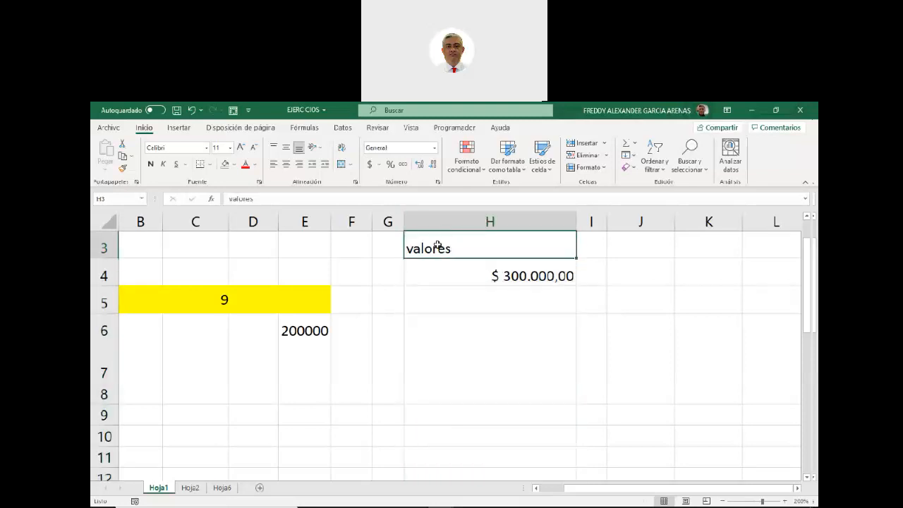
click(151, 164)
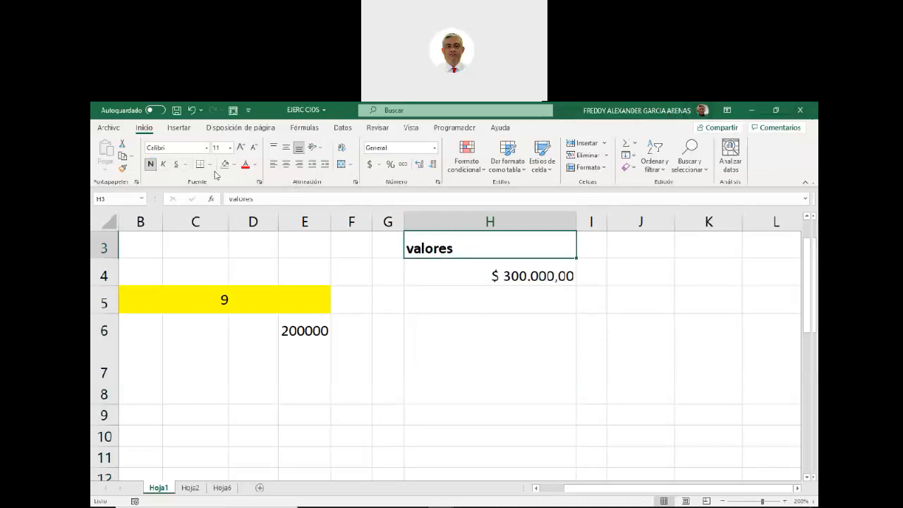
click(286, 164)
click(596, 301)
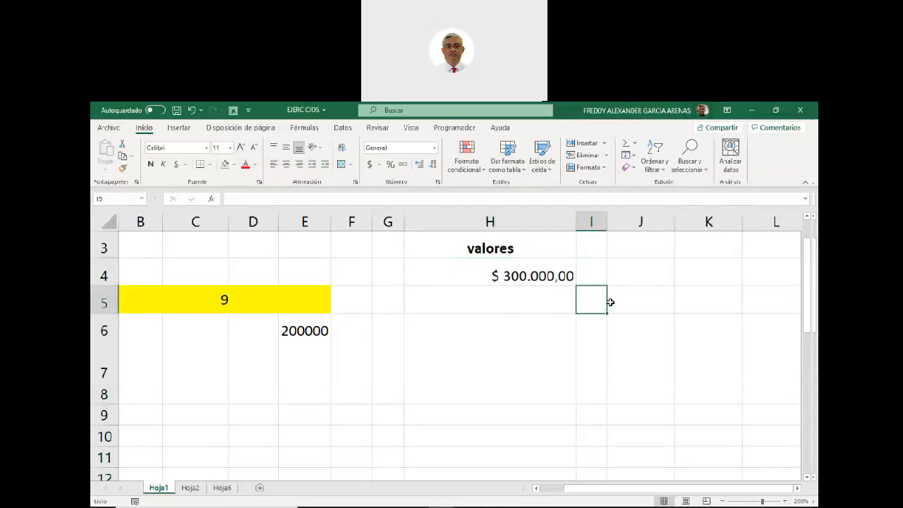
Check the number format of cell H4 and enter 250000 in cell H5 below it.
click(480, 276)
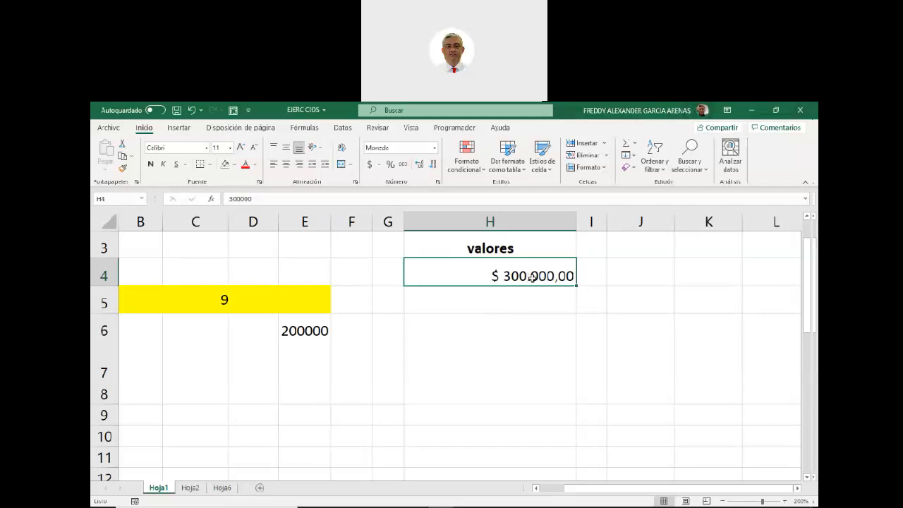
click(394, 148)
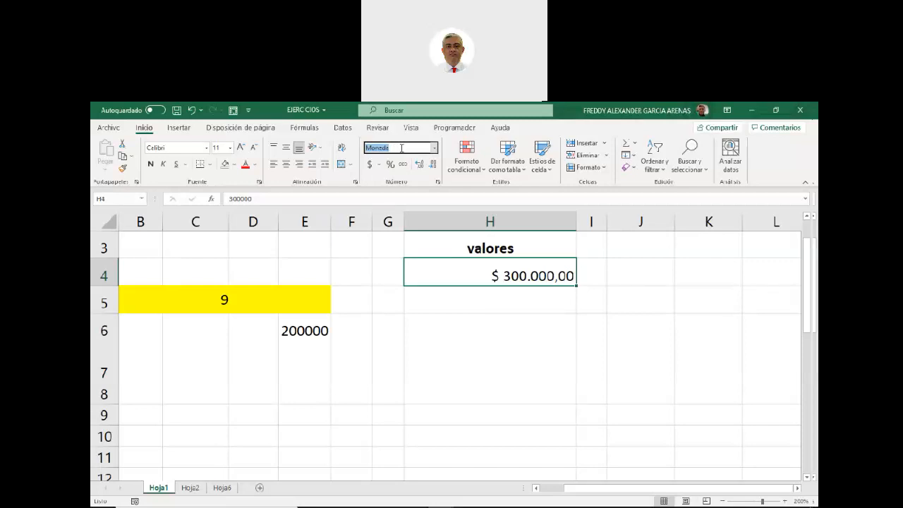
click(487, 313)
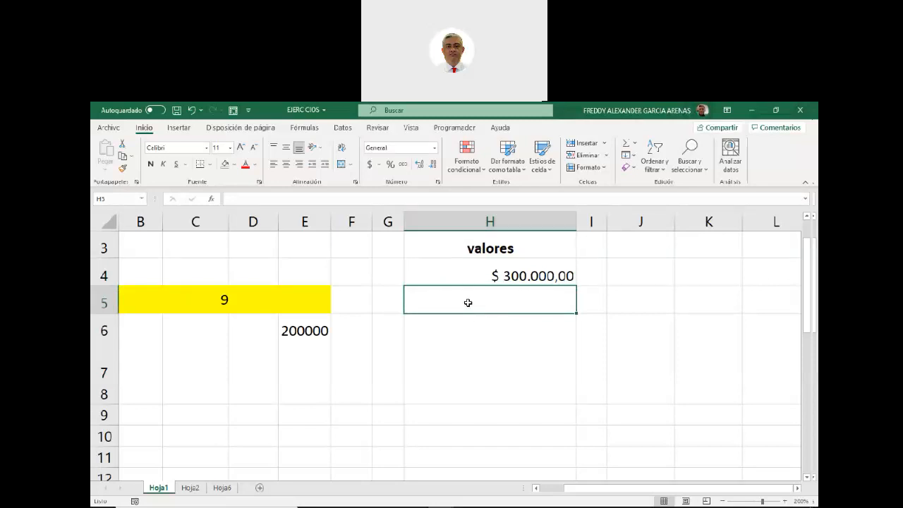
text(250000)
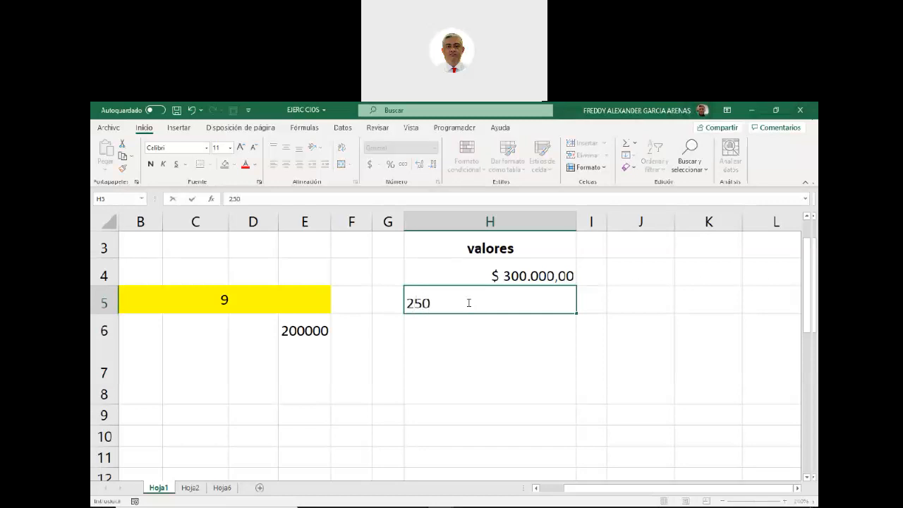
click(486, 331)
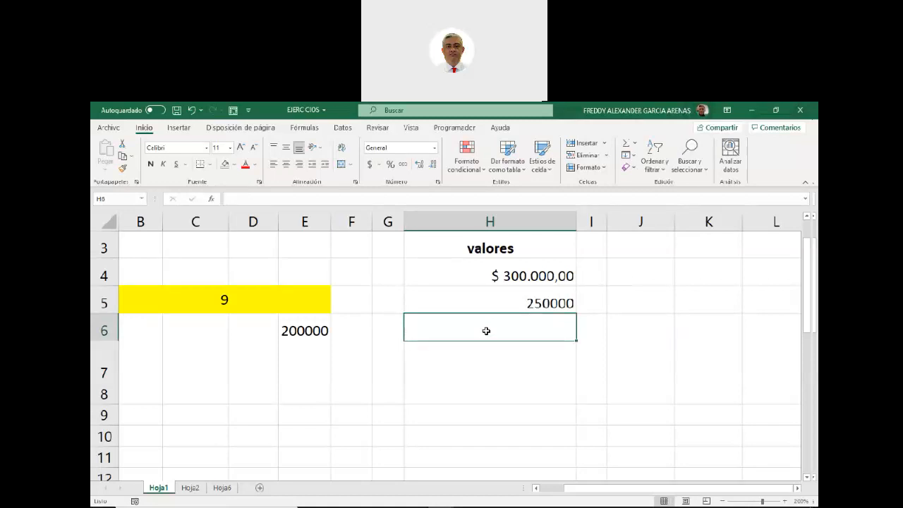
key(Up)
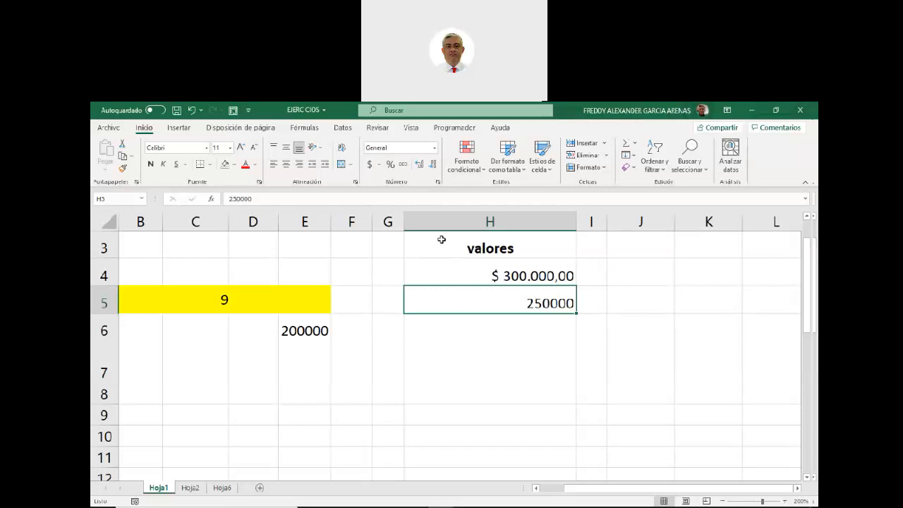
Apply all borders to the cell range H3:H11.
drag(440, 240, 441, 459)
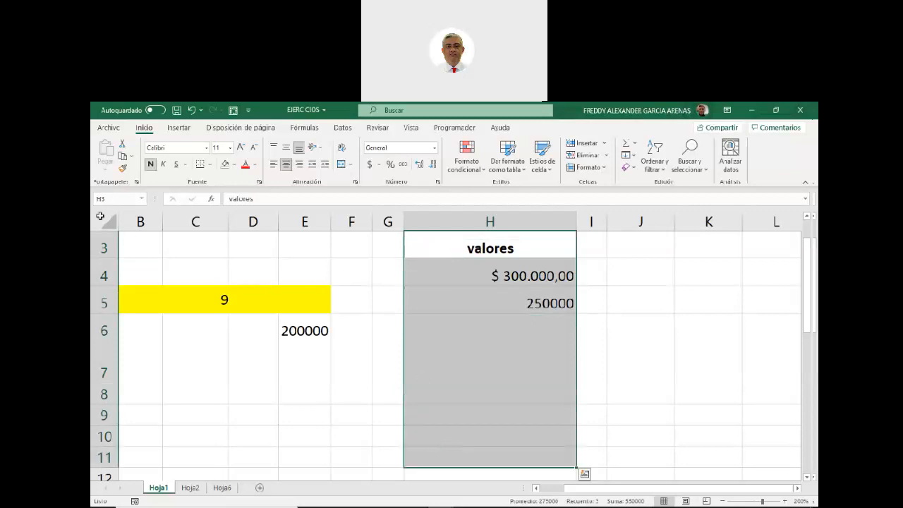
click(209, 163)
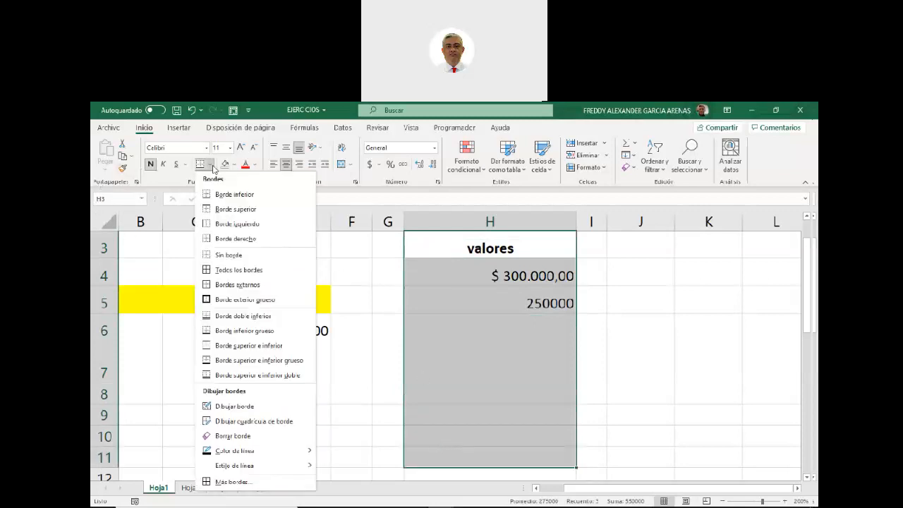
click(226, 270)
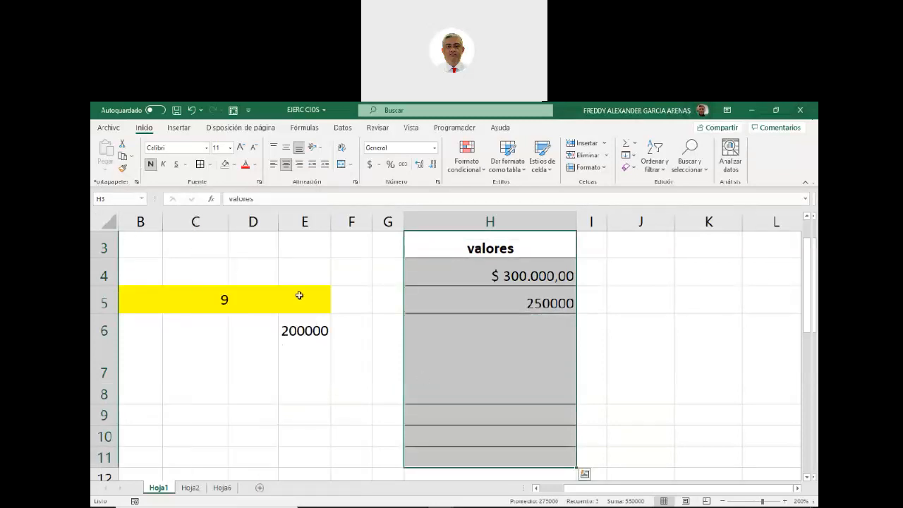
click(611, 324)
Fill the "valores" heading cell H3 with gray and align its text vertically to the middle.
click(486, 247)
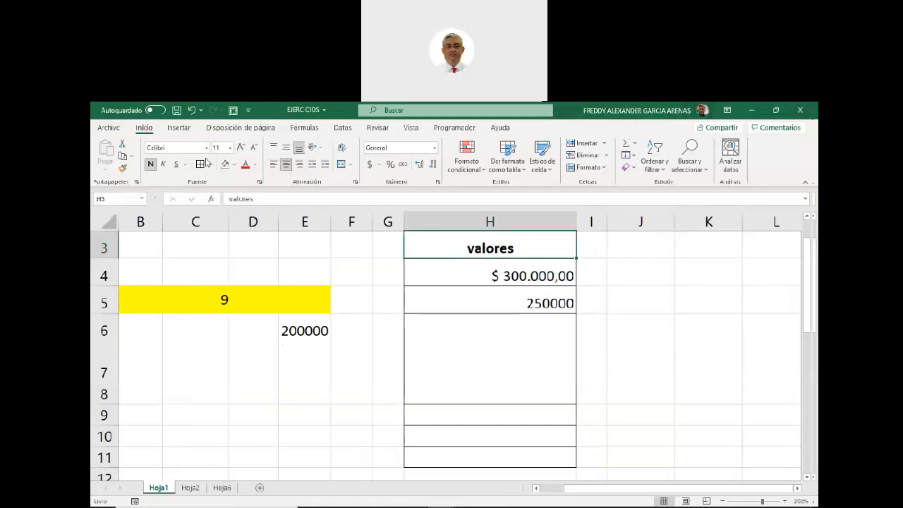
click(233, 165)
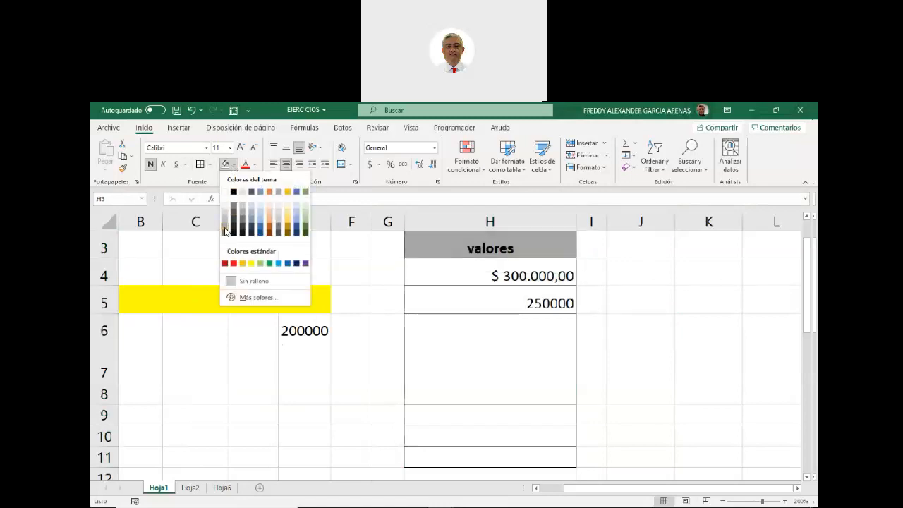
click(225, 231)
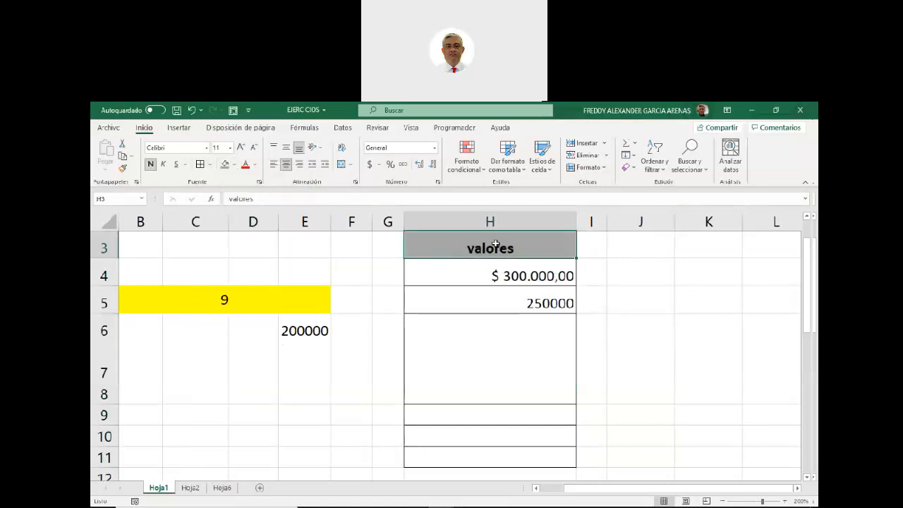
click(286, 146)
click(626, 290)
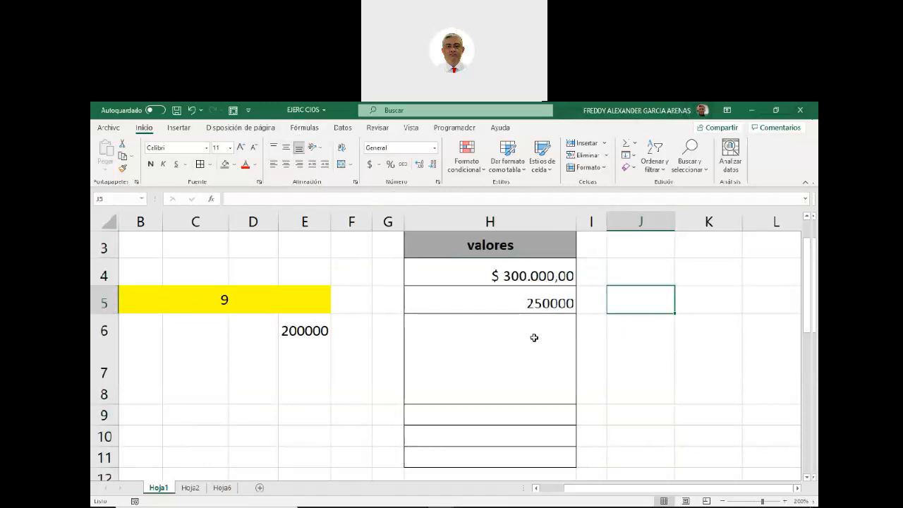
Copy the currency format of cell H4 onto the 250000 value in H5 with Format Painter.
click(481, 308)
click(480, 320)
click(484, 365)
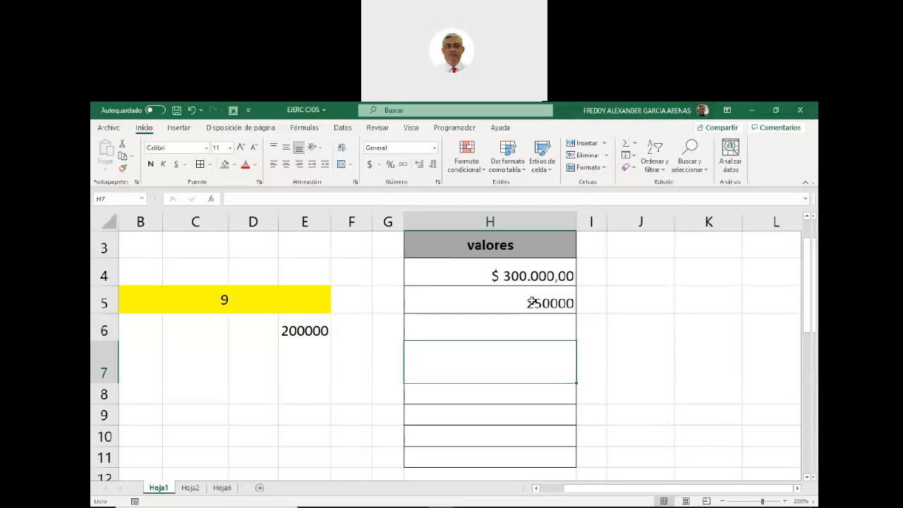
click(469, 270)
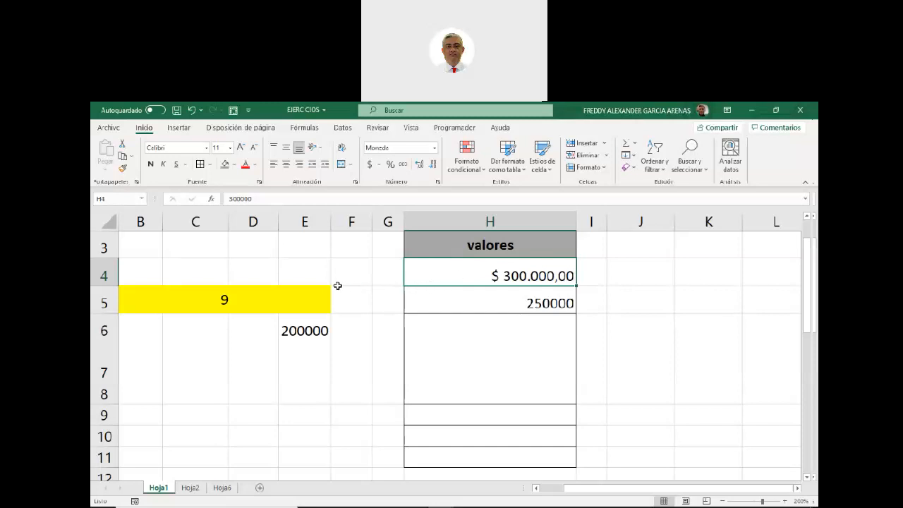
click(124, 171)
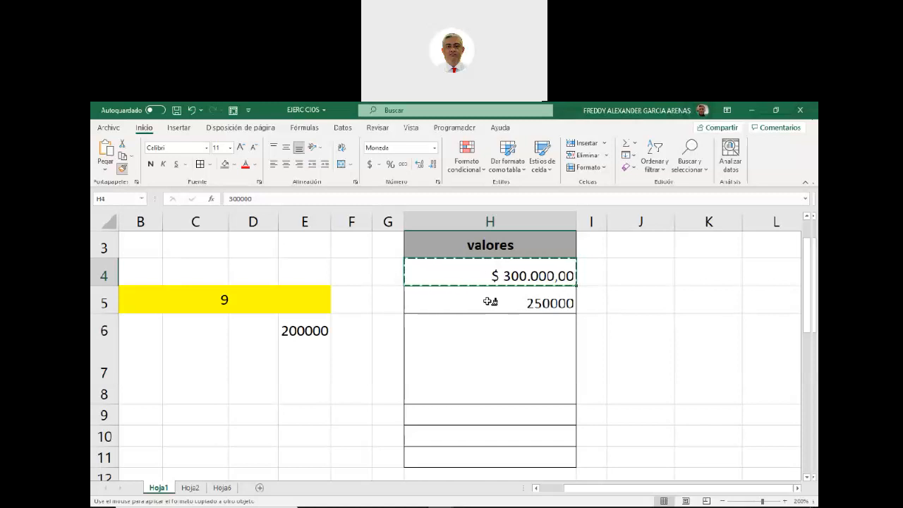
click(490, 302)
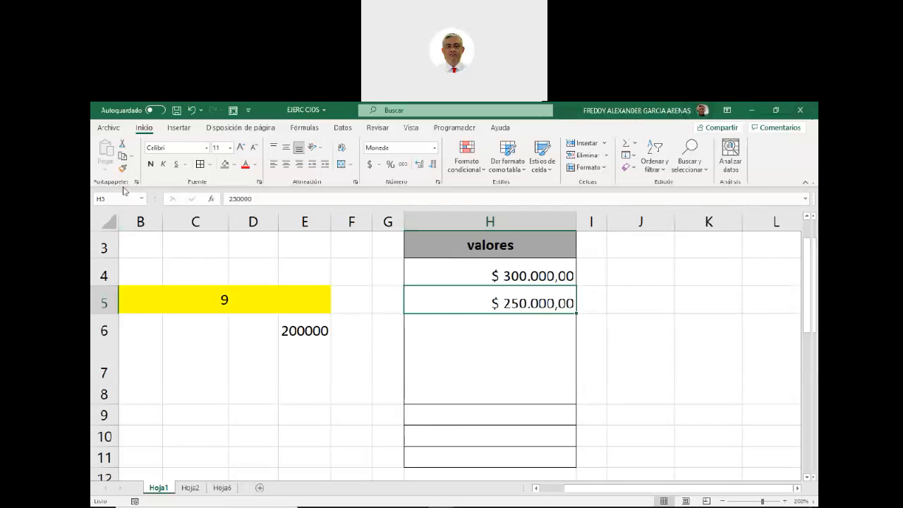
Enter 150000, 450000, 300000 and 1000000 in cells H6 to H9 of the "valores" column.
click(489, 333)
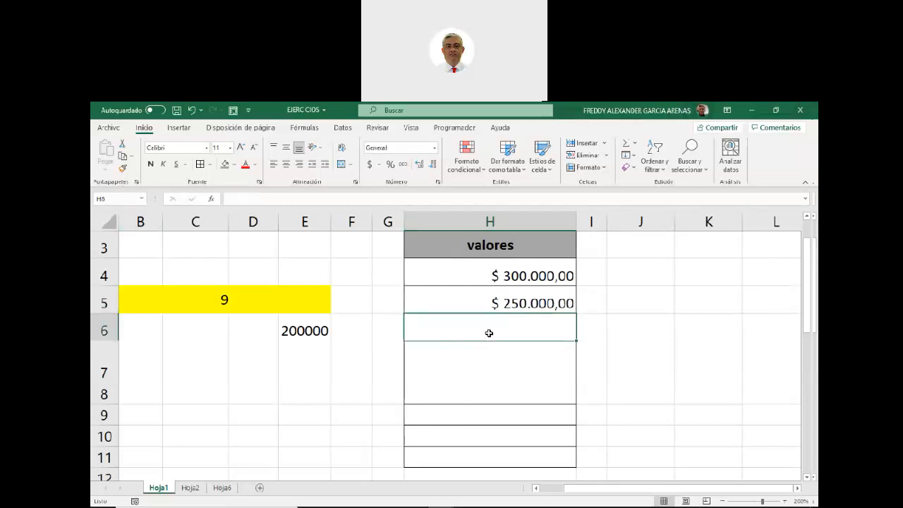
text(150000)
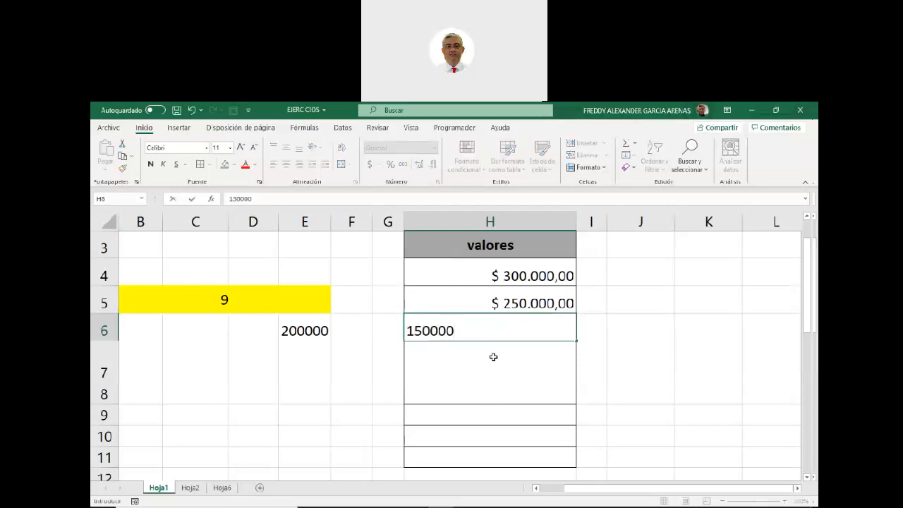
key(Return)
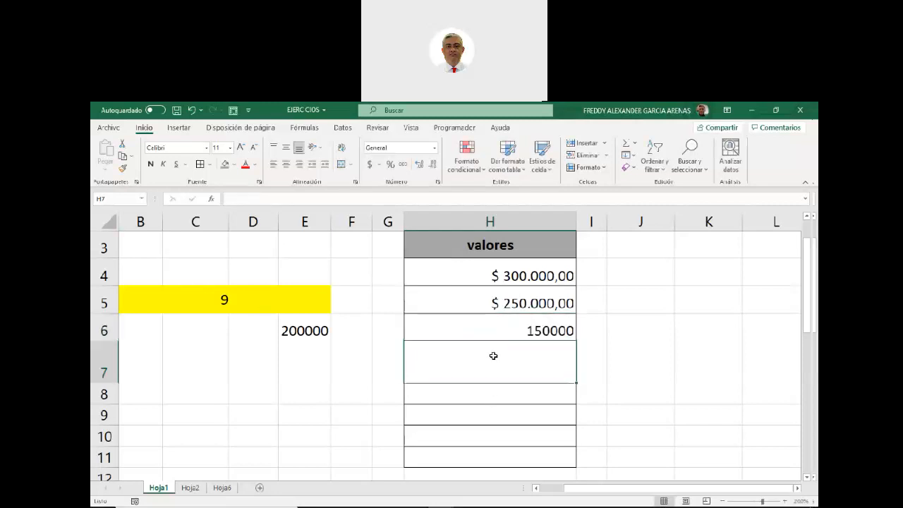
text(450000)
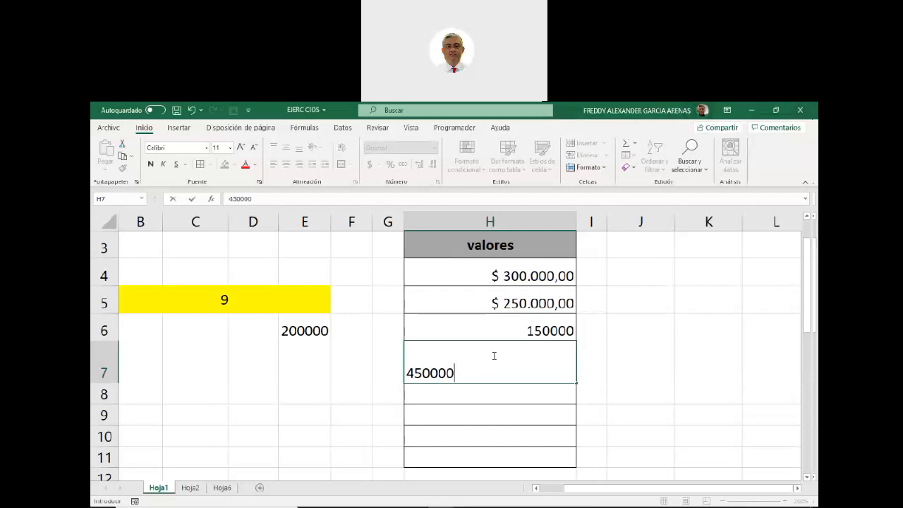
click(501, 394)
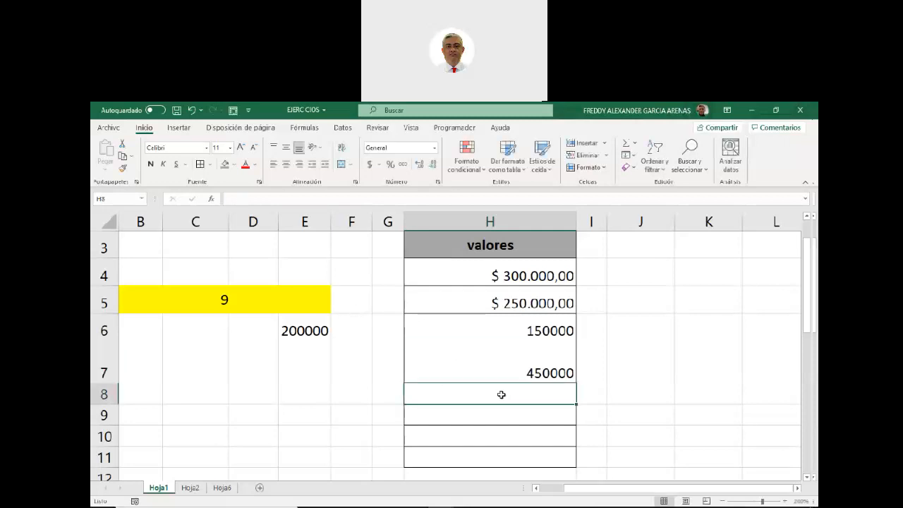
text(300000)
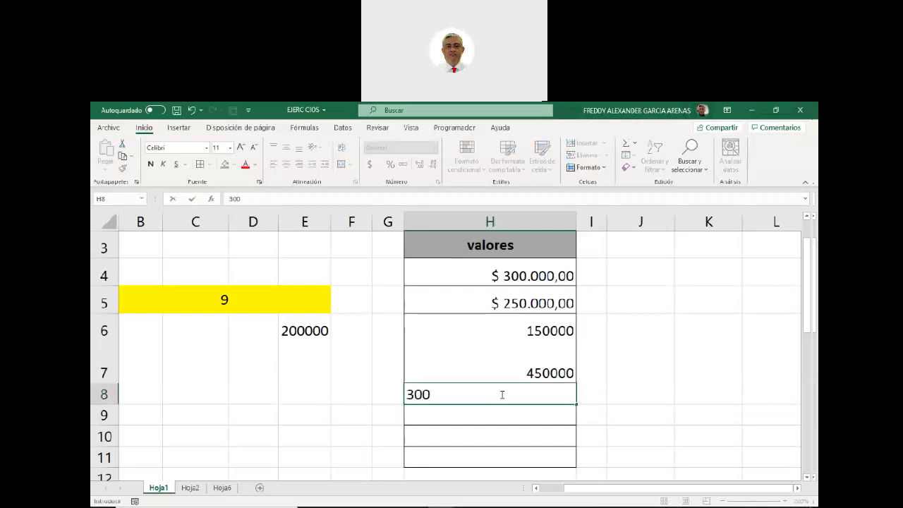
click(494, 419)
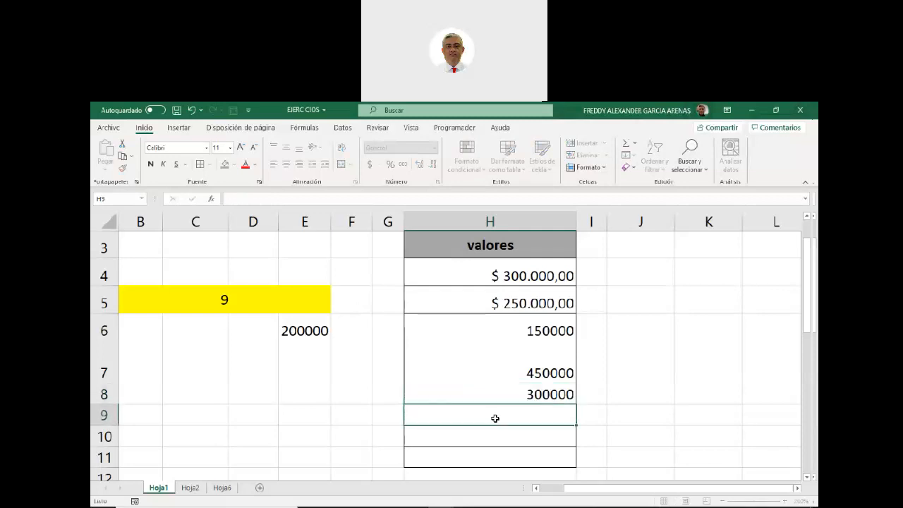
text(1000000)
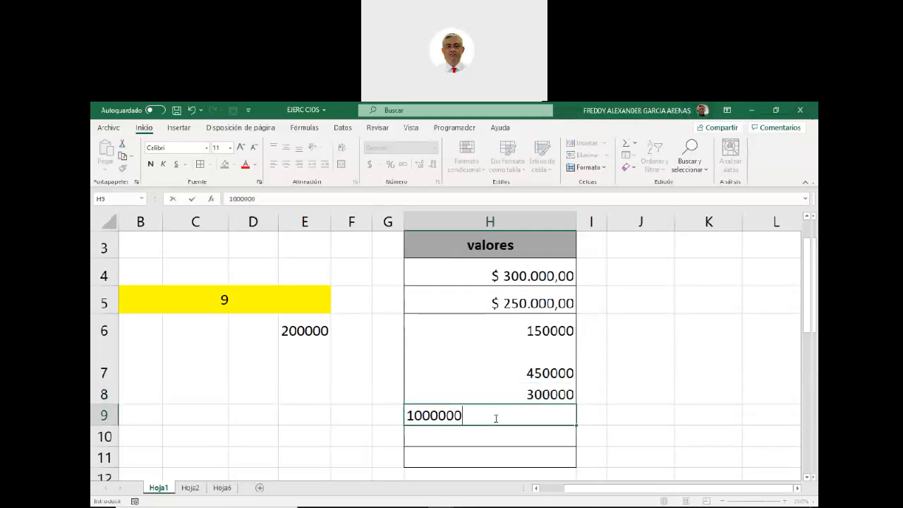
key(Return)
click(608, 375)
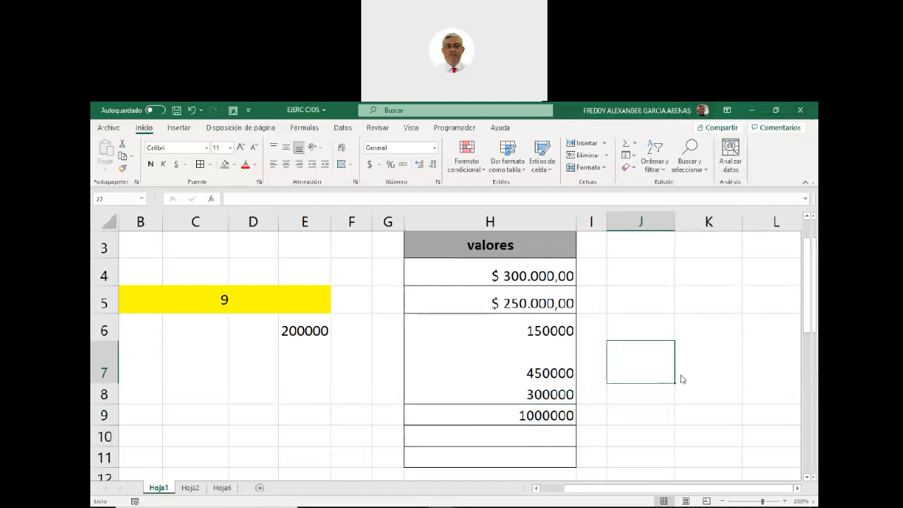
Autofit the height of row 7 to its contents.
click(706, 374)
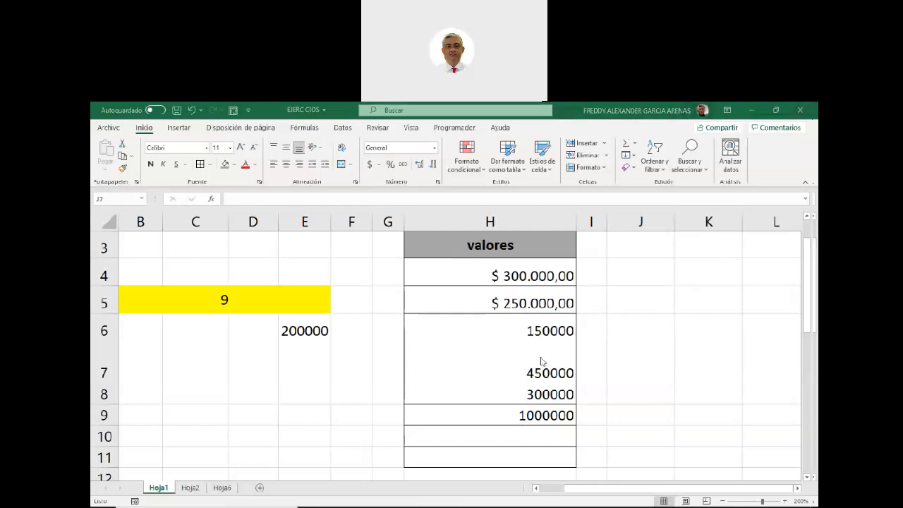
click(103, 376)
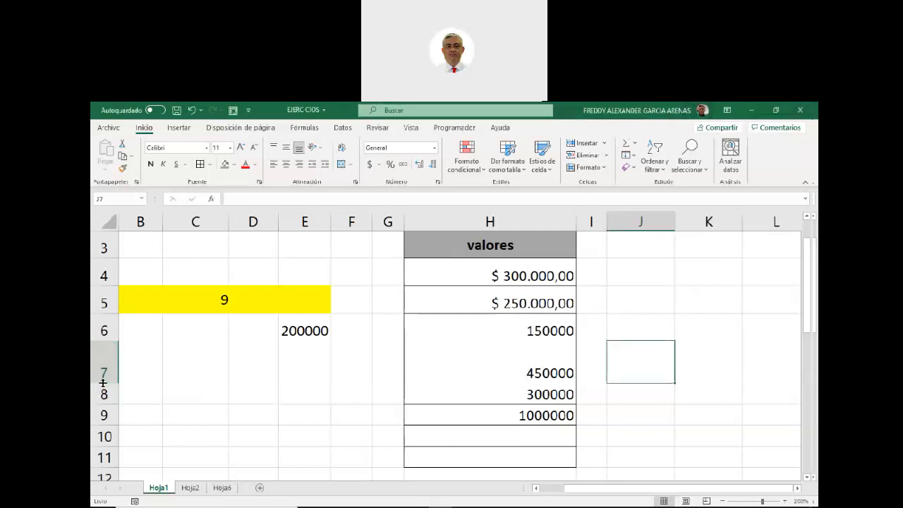
double_click(103, 383)
click(621, 391)
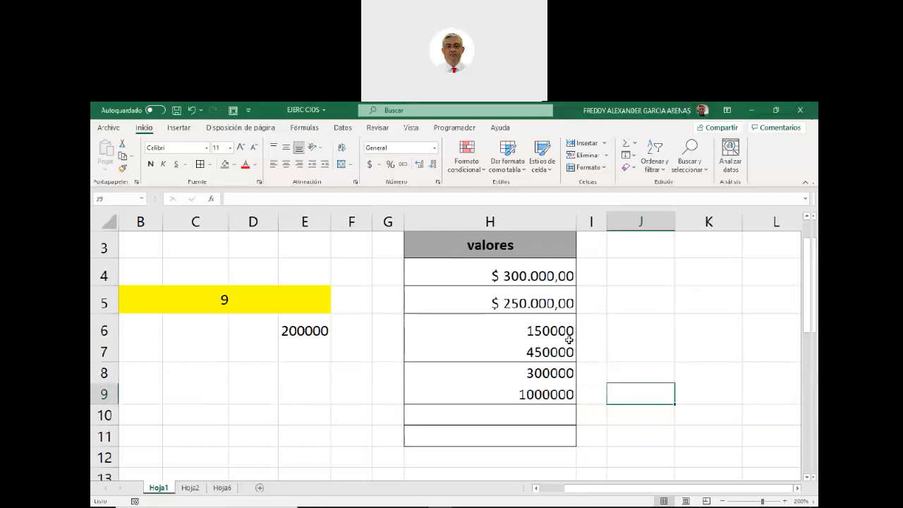
Autofill from cell H5 down to H9 with the option "Rellenar formatos solo" so only the currency format is copied.
click(555, 311)
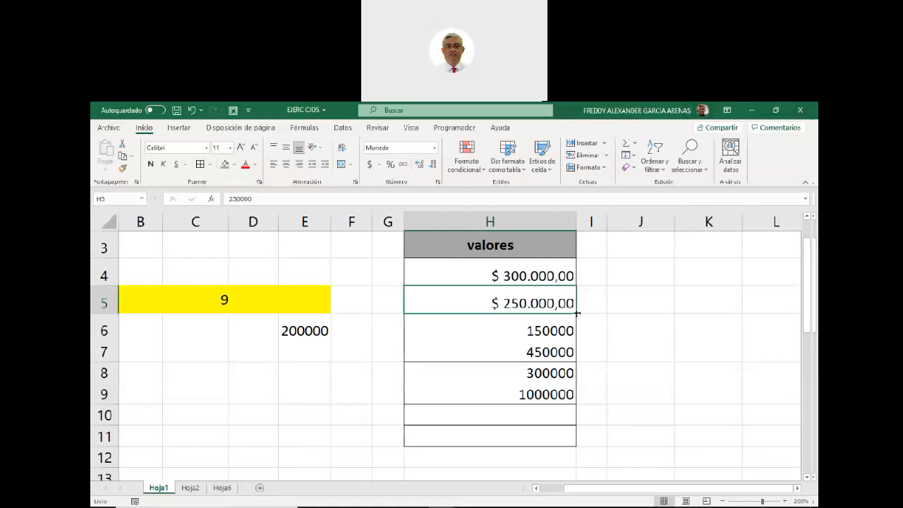
drag(577, 313, 577, 406)
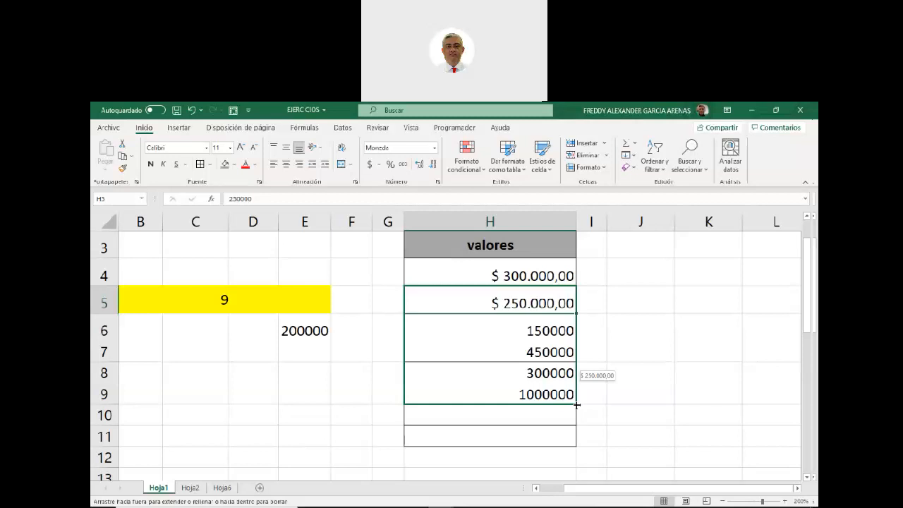
drag(577, 404, 577, 405)
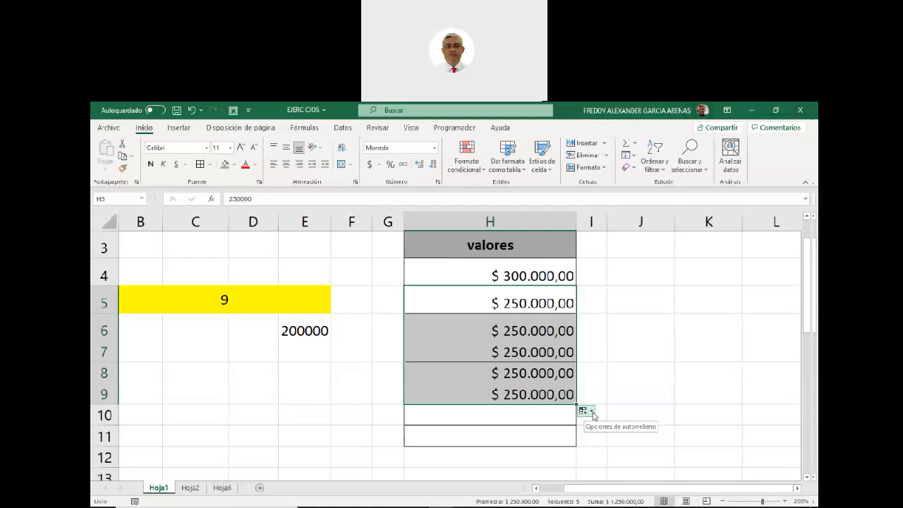
click(590, 412)
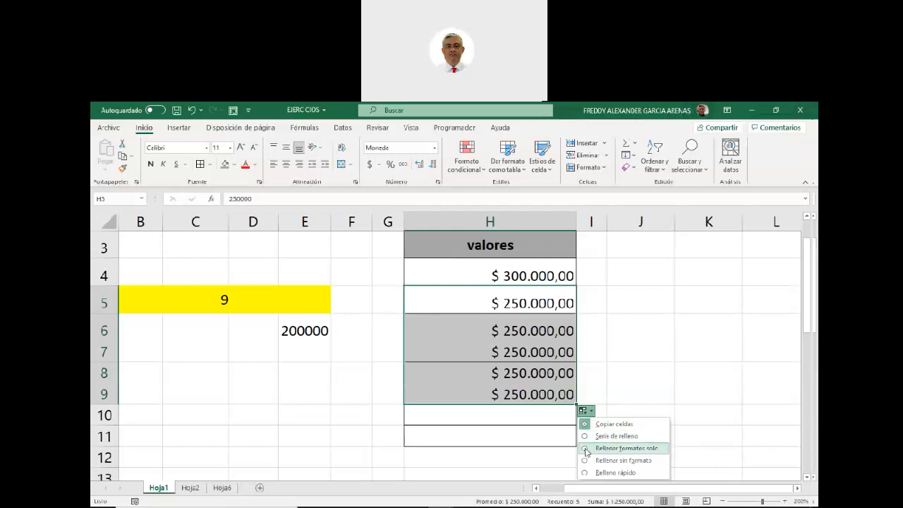
click(586, 449)
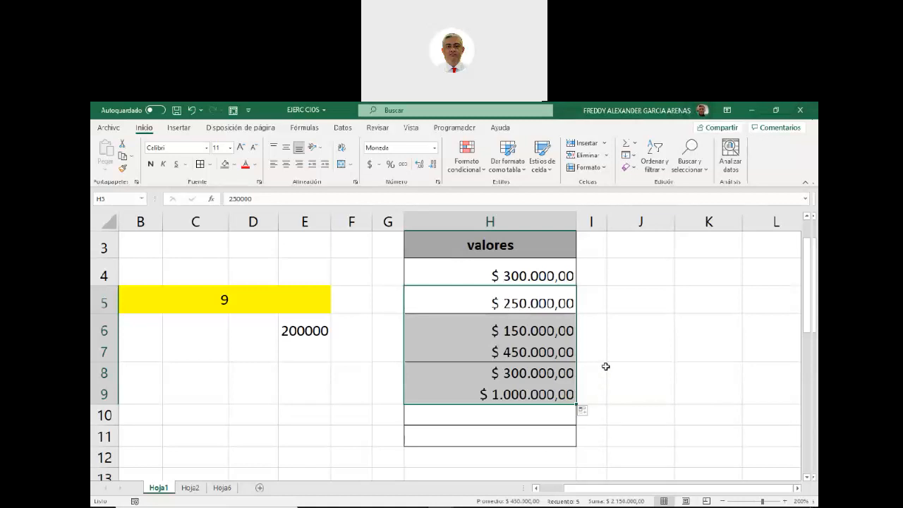
click(608, 340)
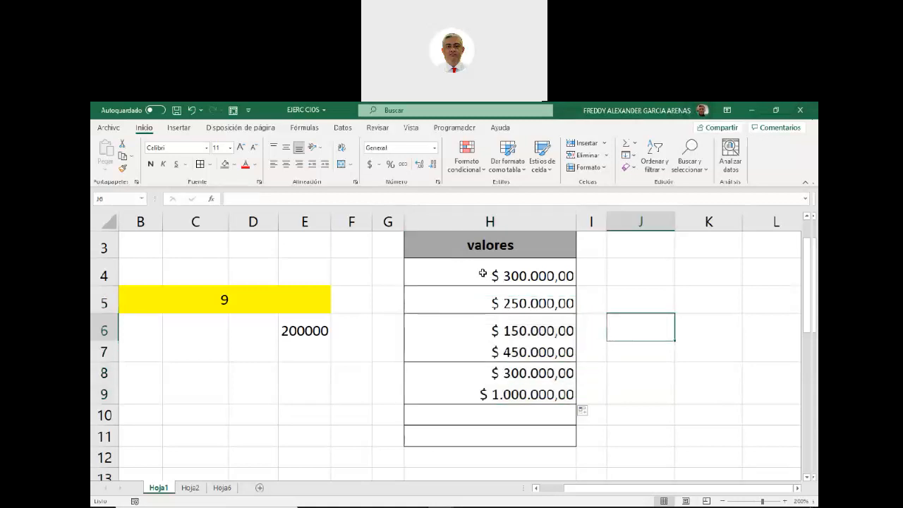
click(484, 297)
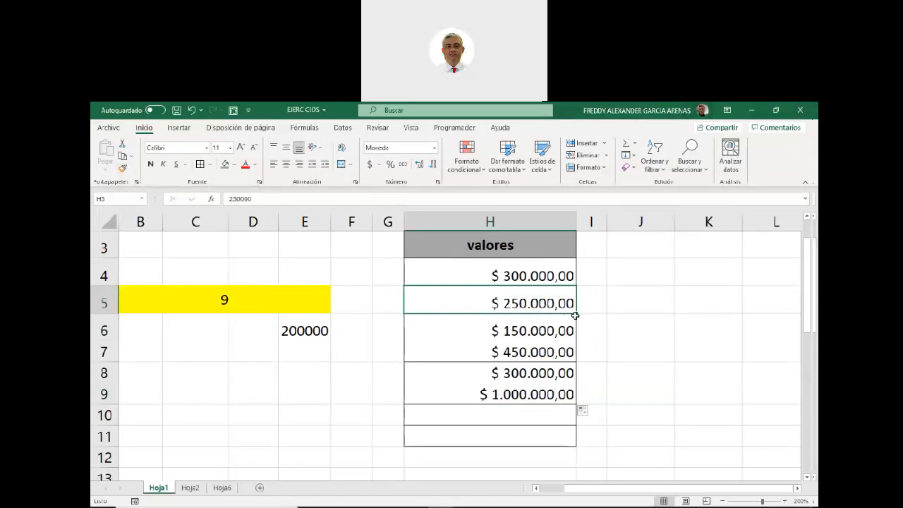
drag(576, 314, 577, 402)
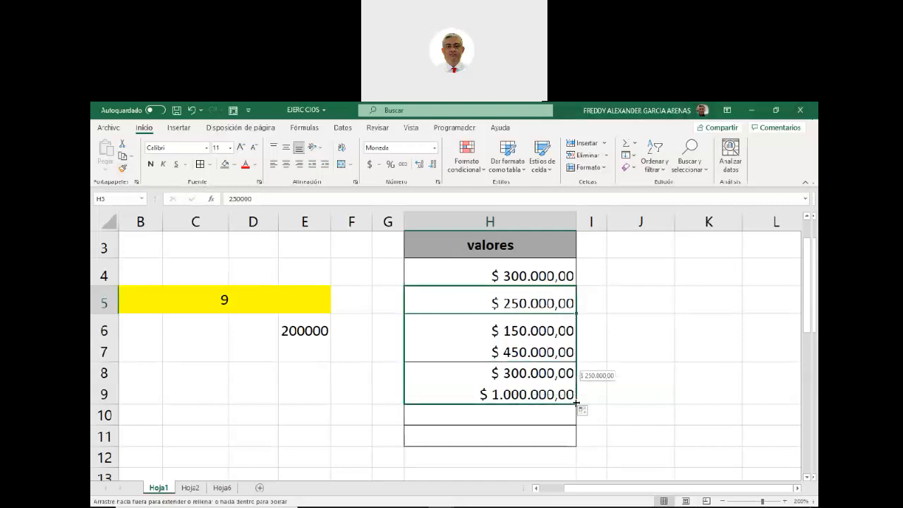
drag(576, 402, 576, 315)
click(618, 322)
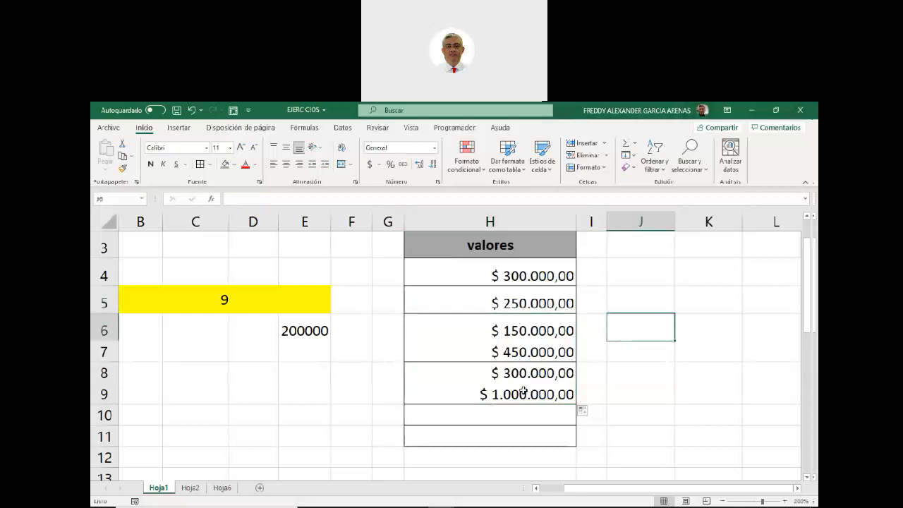
Check the number format of each value in cells H5 to H9 one by one.
click(477, 302)
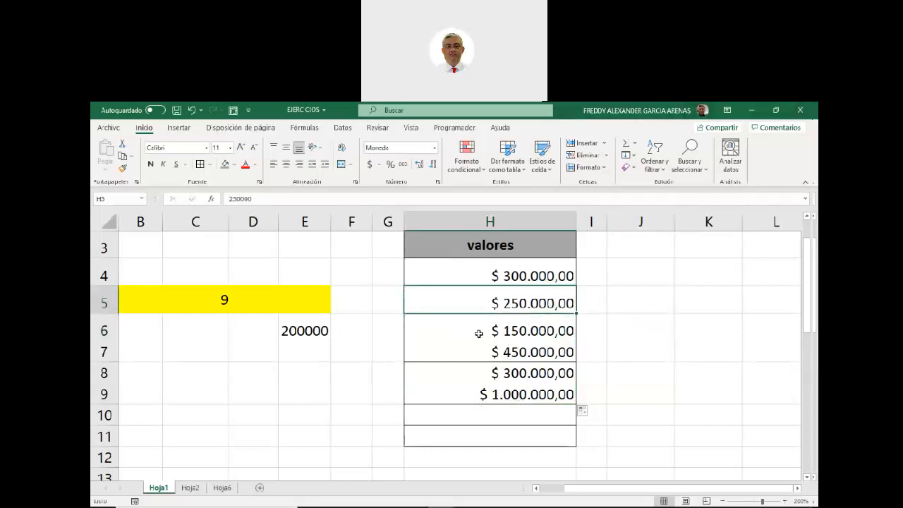
click(477, 332)
click(479, 349)
click(480, 374)
click(484, 395)
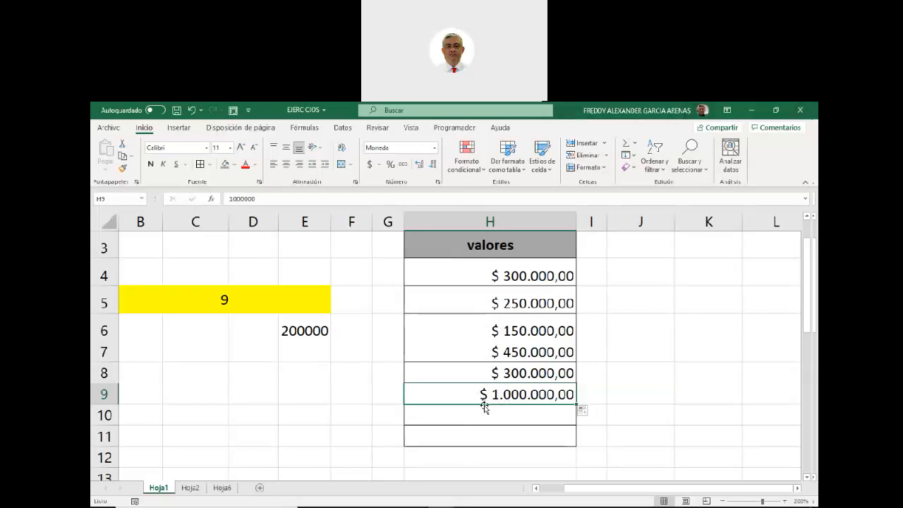
Select the whole of column H and examine the rows below the values table, including the text in row 29.
click(474, 222)
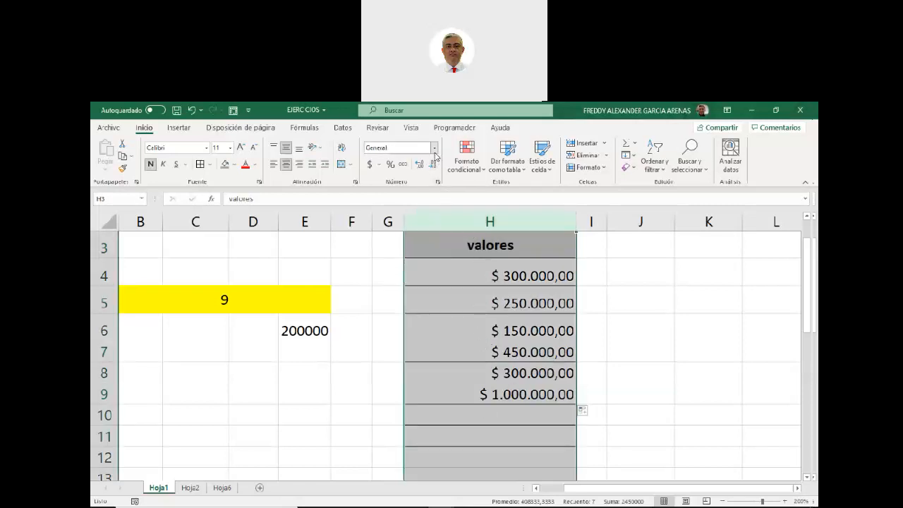
scroll(490, 399, down, 11)
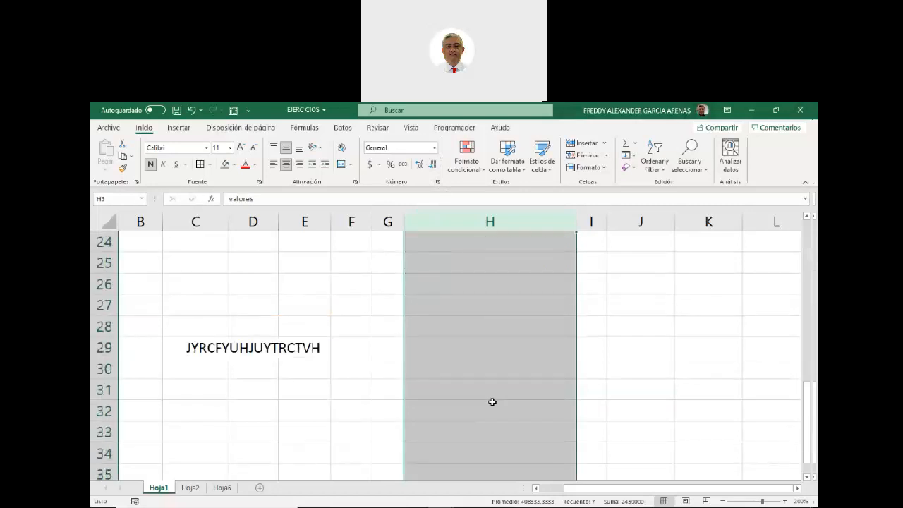
scroll(490, 401, up, 6)
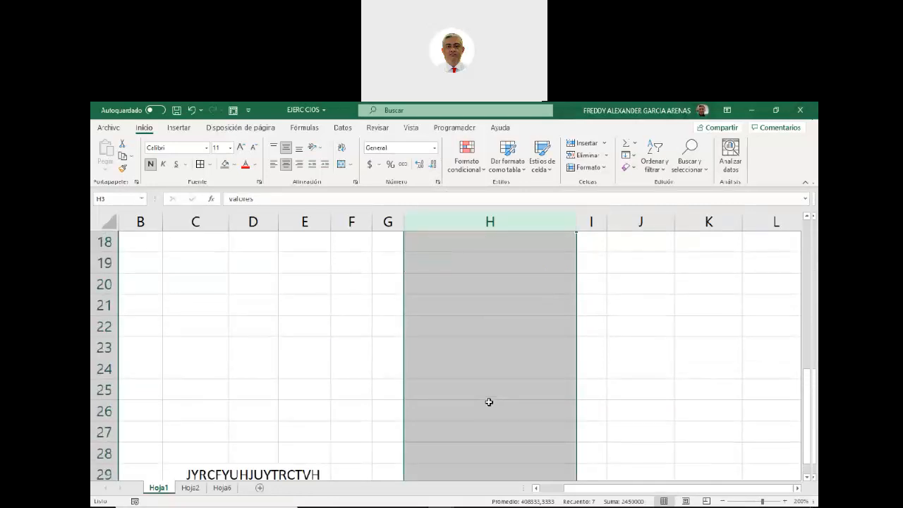
scroll(490, 401, down, 2)
click(243, 356)
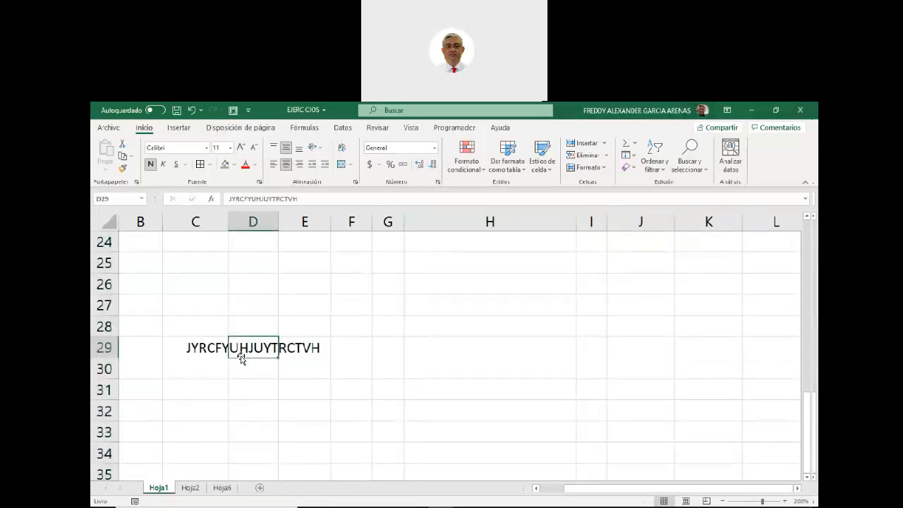
click(442, 349)
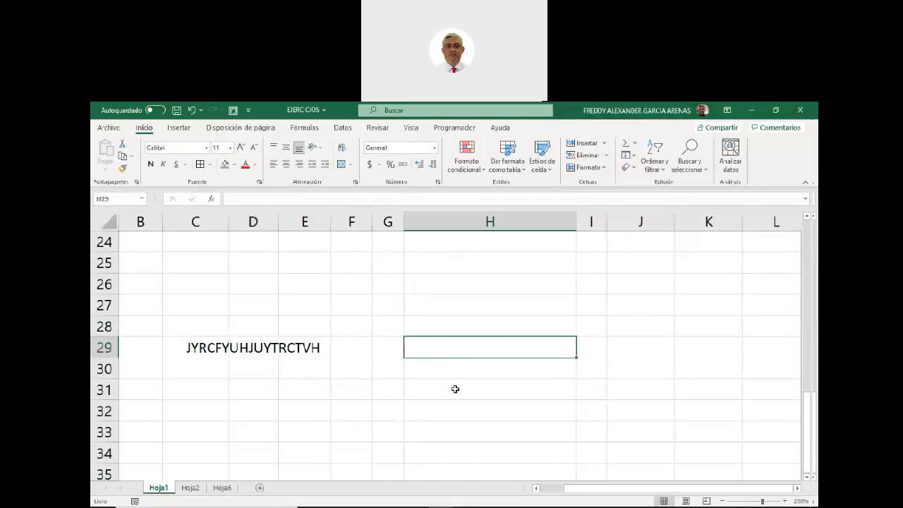
Select the value range H4:H9 under the "valores" heading to review its format.
scroll(452, 394, up, 8)
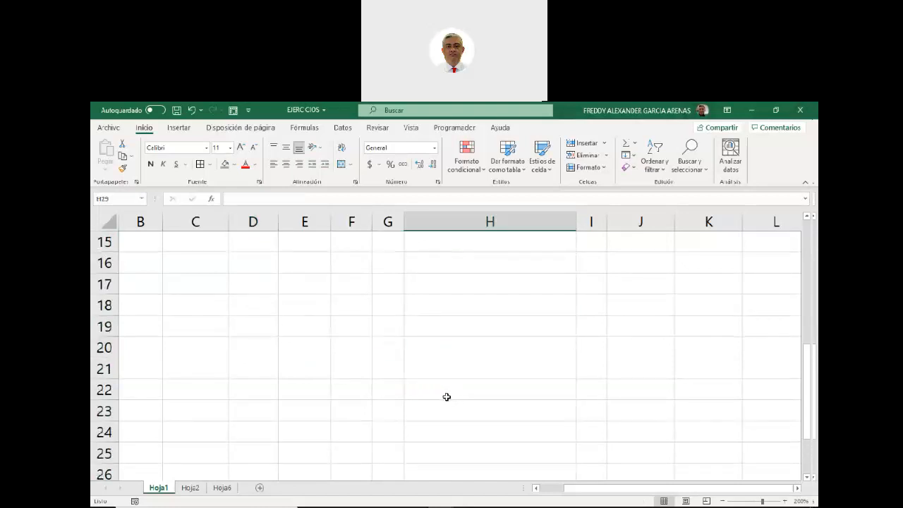
scroll(445, 396, down, 1)
scroll(445, 385, up, 1)
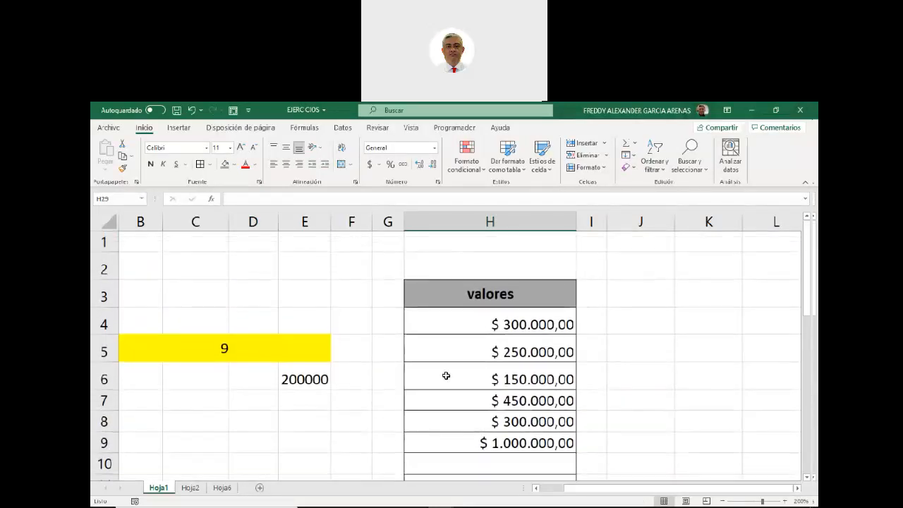
scroll(455, 339, down, 1)
drag(462, 246, 465, 370)
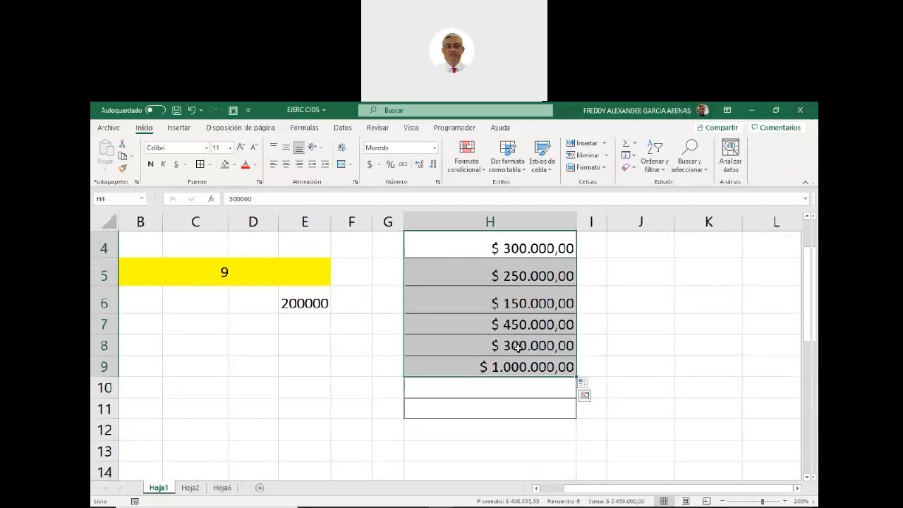
click(501, 387)
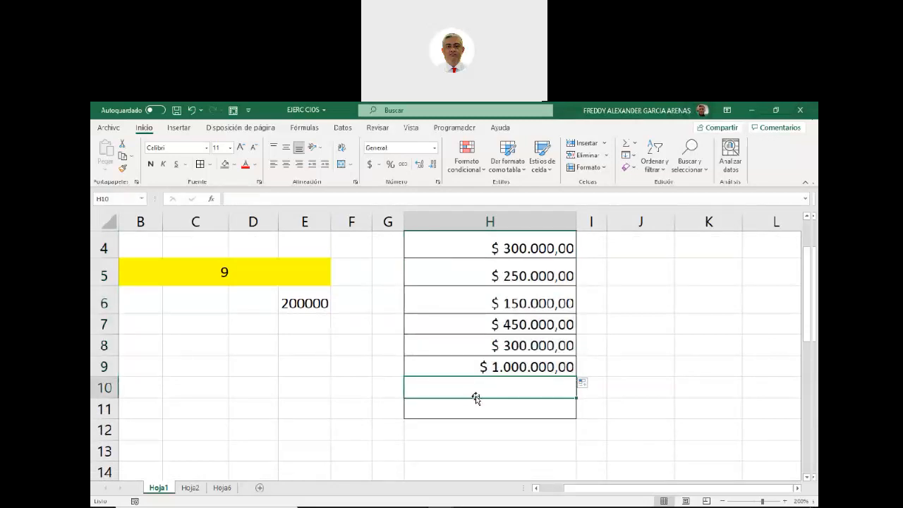
Select the 200000 value in cell E6 and widen column E.
click(304, 305)
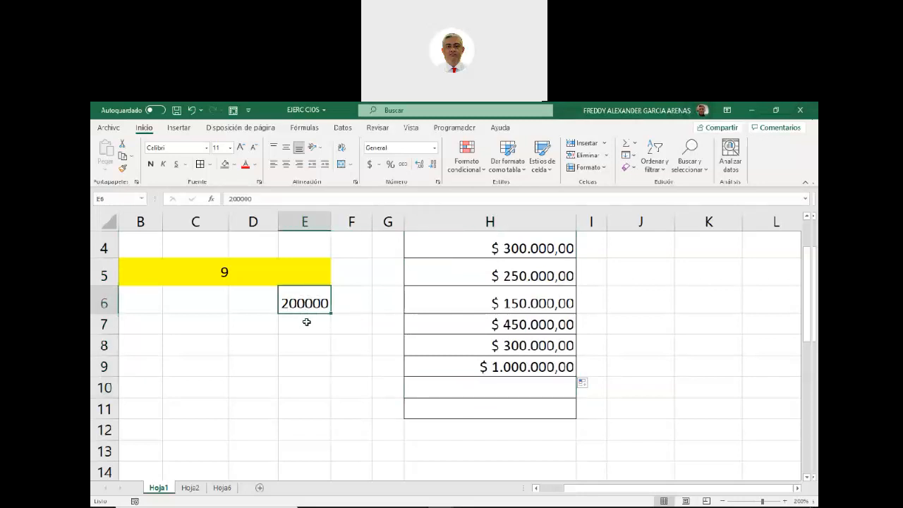
scroll(329, 345, up, 1)
scroll(328, 345, down, 1)
scroll(329, 345, up, 3)
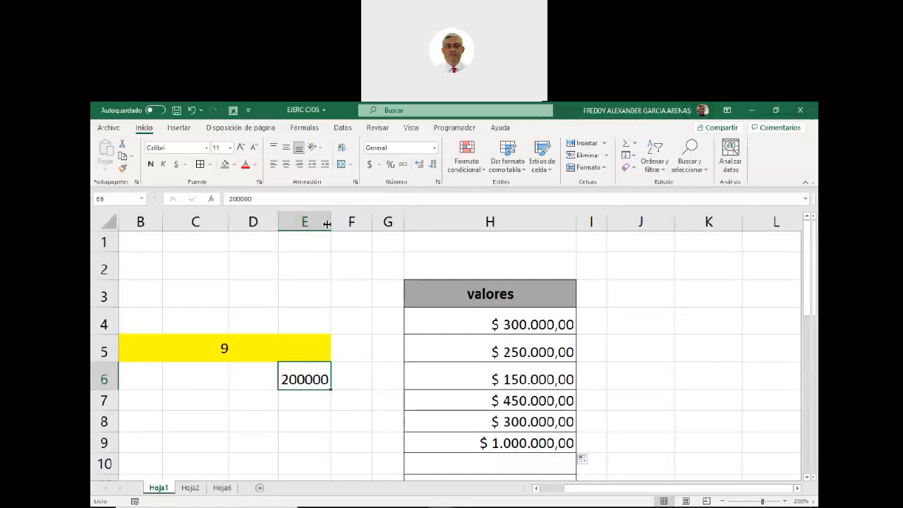
drag(329, 223, 362, 223)
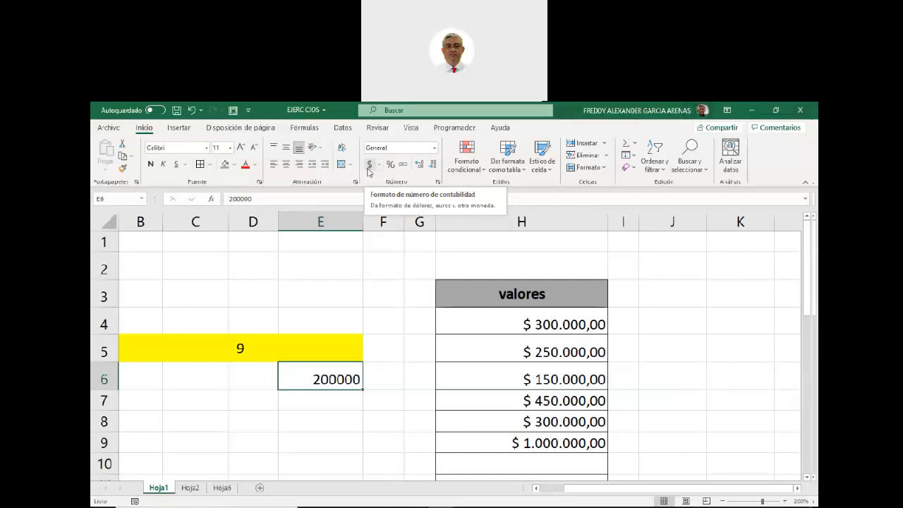
Apply the accounting number format to the 200000 value in cell E6 and autofit column E to it.
click(433, 148)
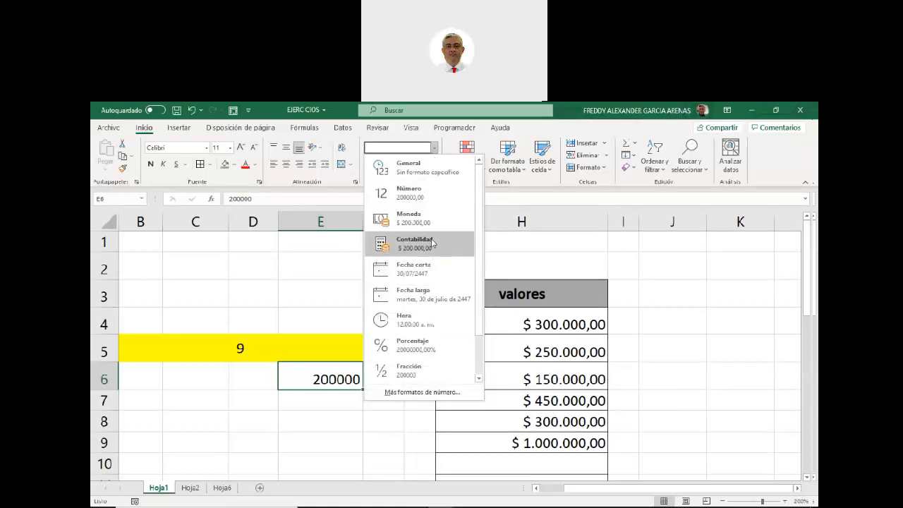
click(341, 280)
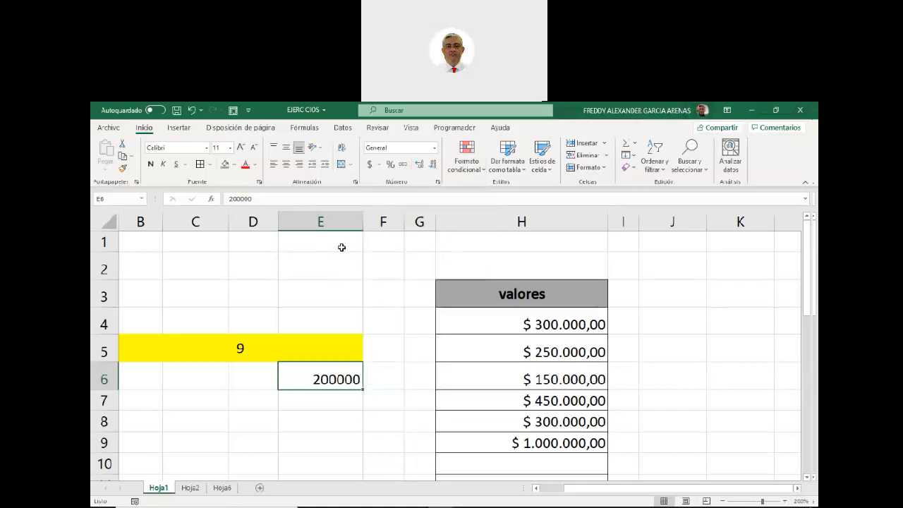
click(370, 165)
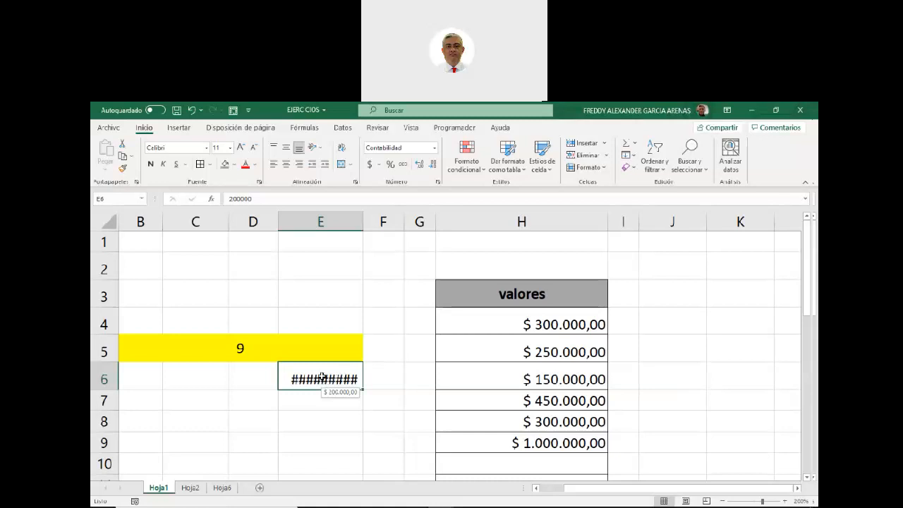
double_click(363, 222)
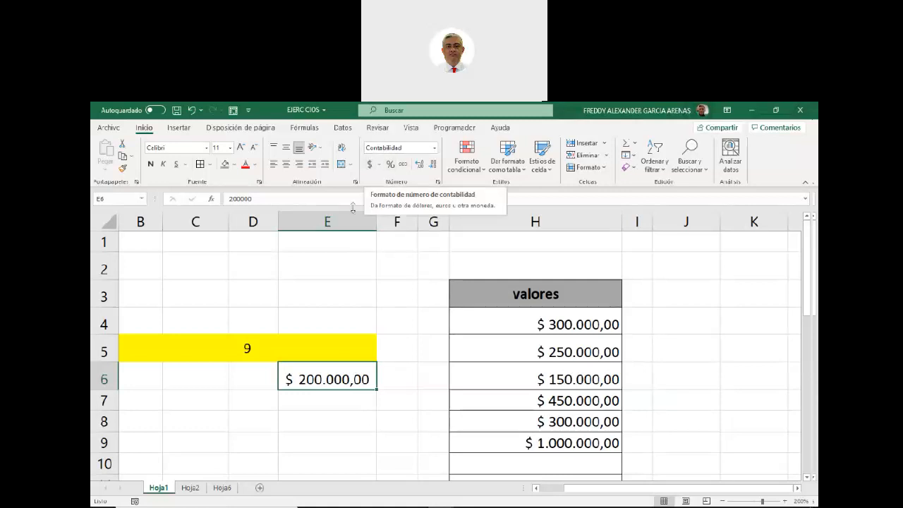
Enter 1 in cell E4 and format it with the percent style.
click(340, 325)
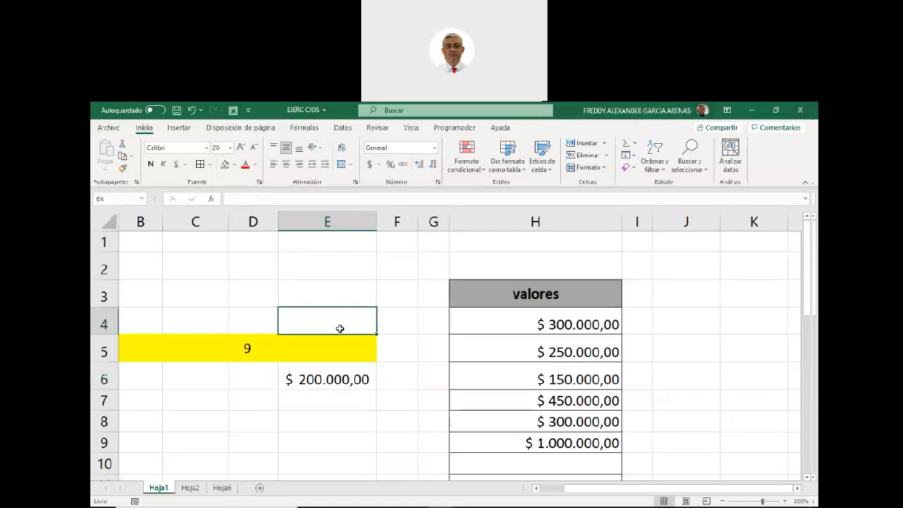
text(1)
click(402, 314)
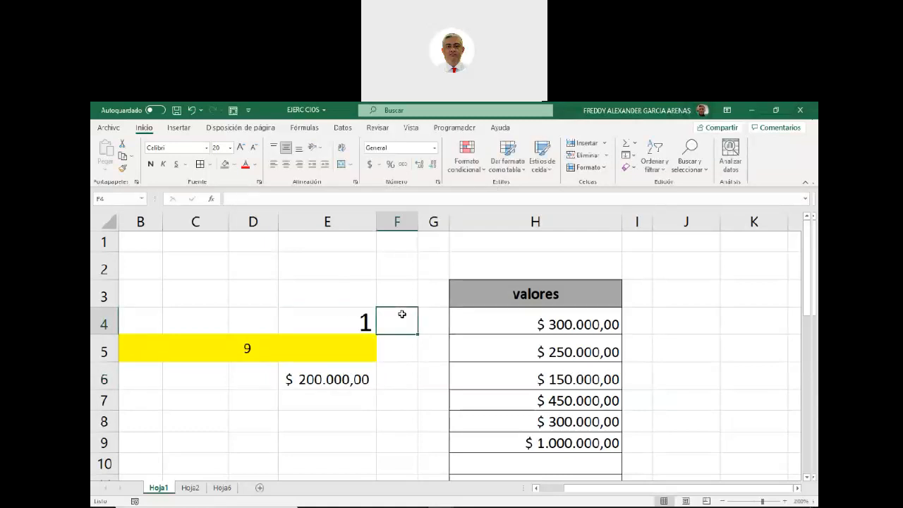
click(345, 322)
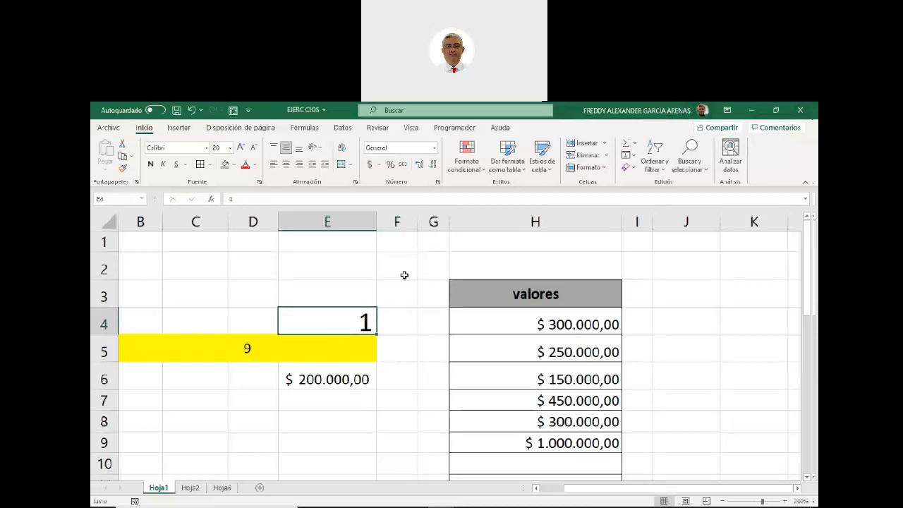
click(390, 165)
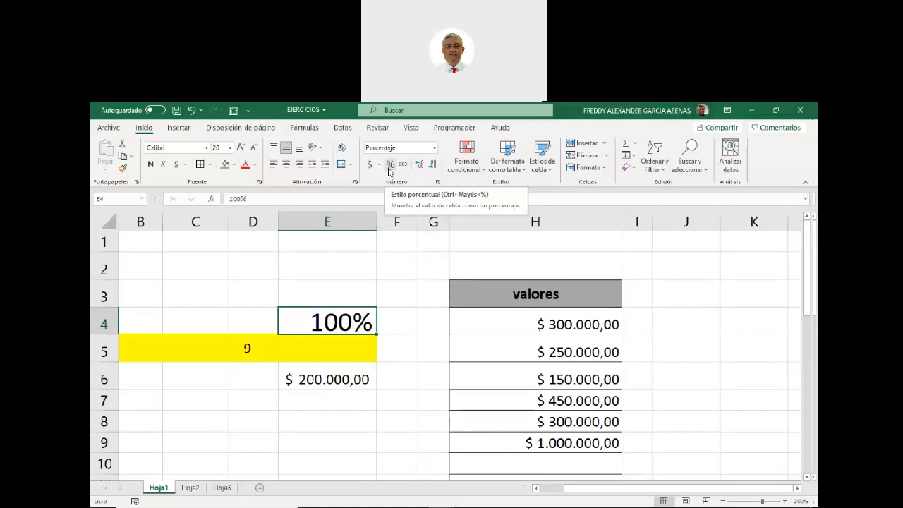
Enter 1000 in cell E3 and apply the thousands separator style to it.
click(340, 297)
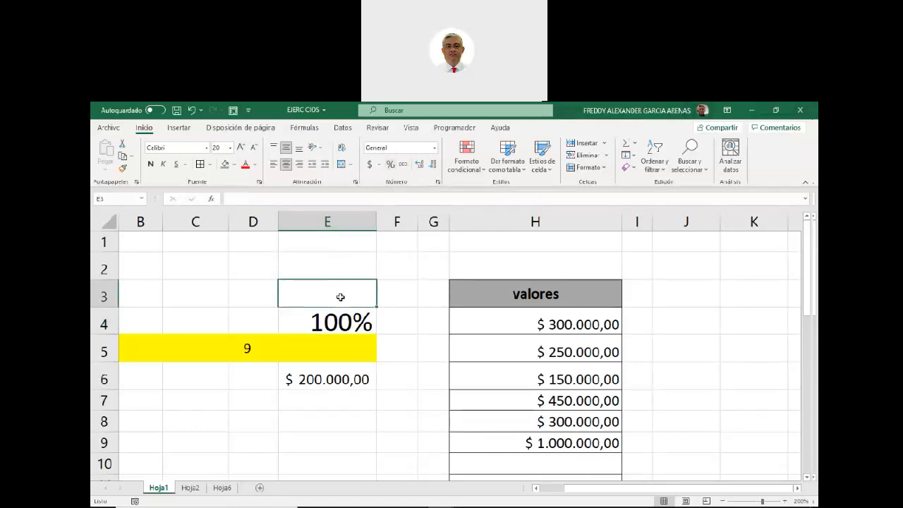
text(1000)
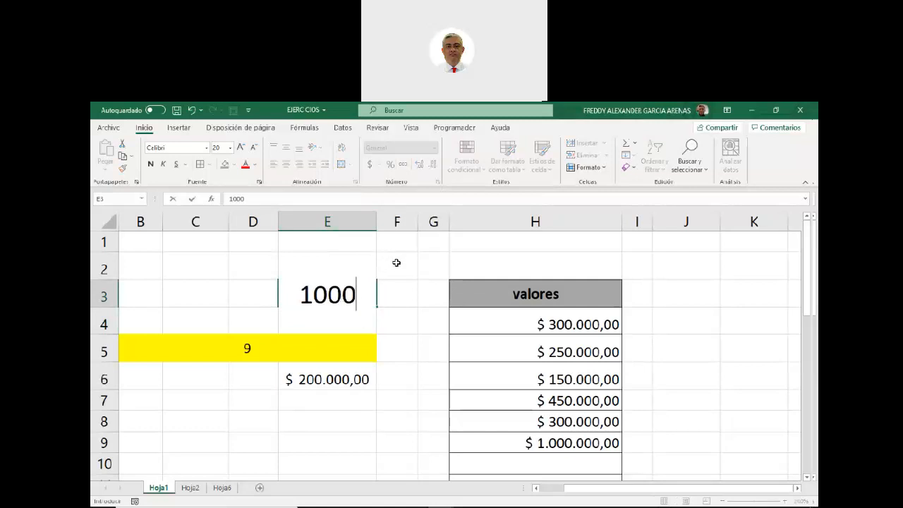
key(Tab)
click(358, 288)
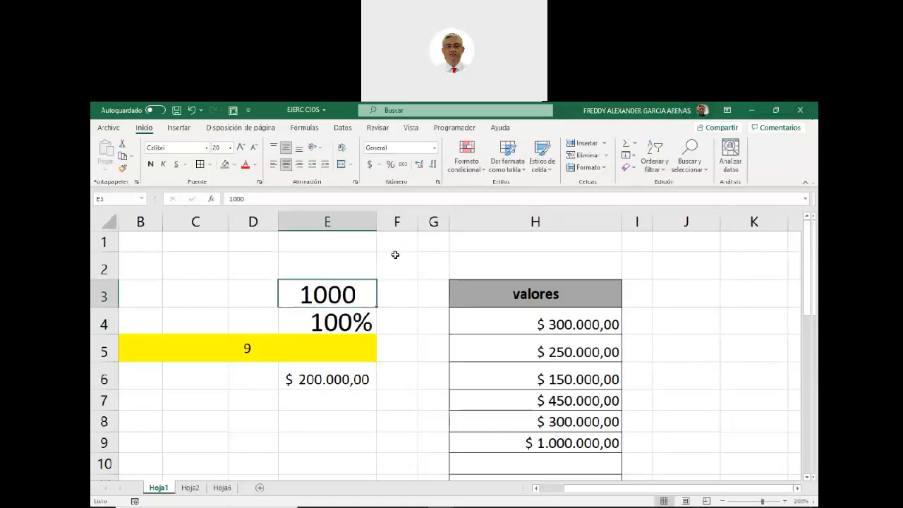
click(404, 170)
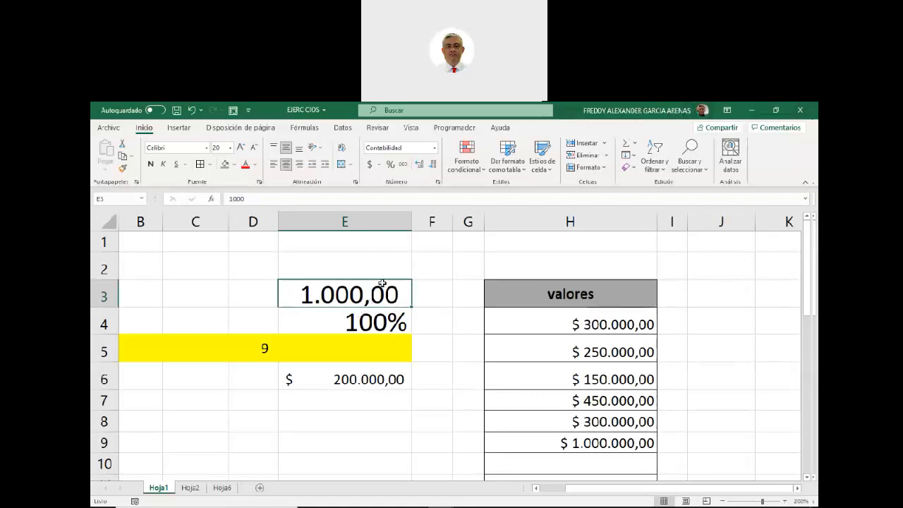
Increase the decimals of the value in E3 to four, and reduce them until none are displayed.
click(419, 165)
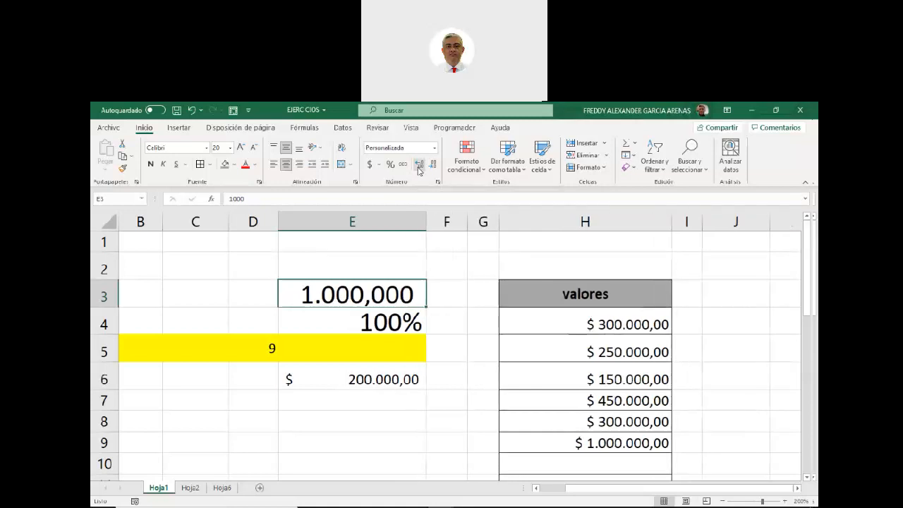
click(418, 168)
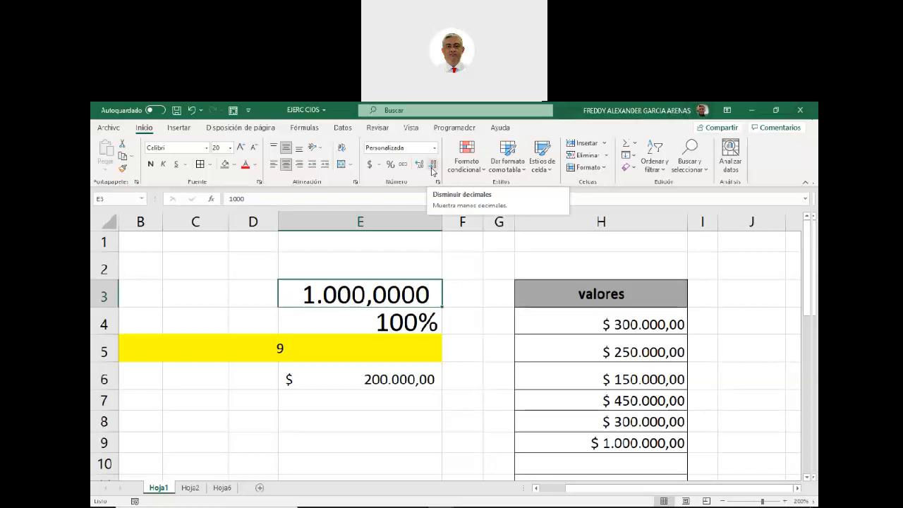
click(432, 169)
click(432, 169)
click(432, 169)
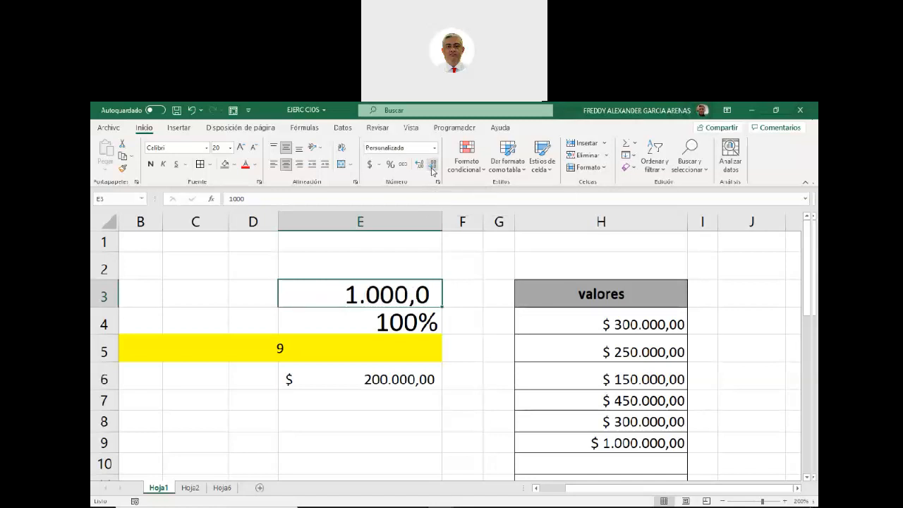
click(432, 168)
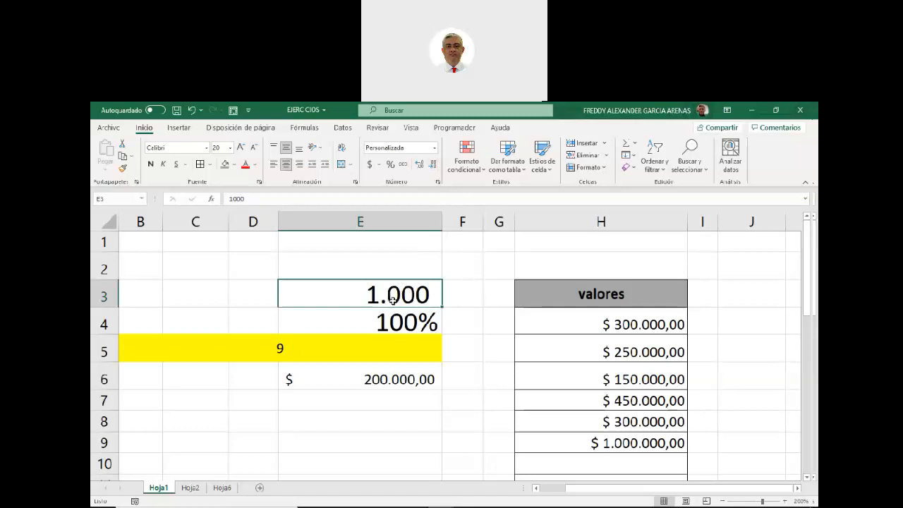
Review the number formats applied to cells E3, E4 and E6 one by one.
click(462, 265)
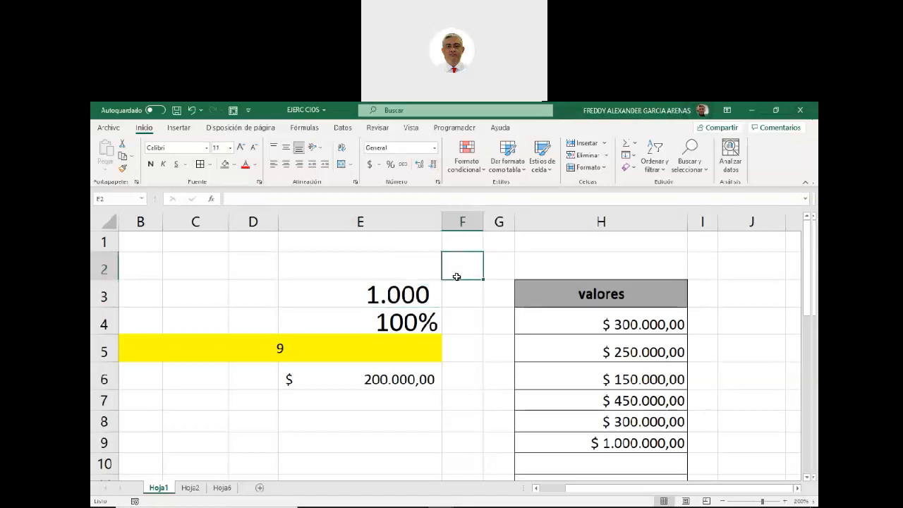
click(409, 301)
click(414, 322)
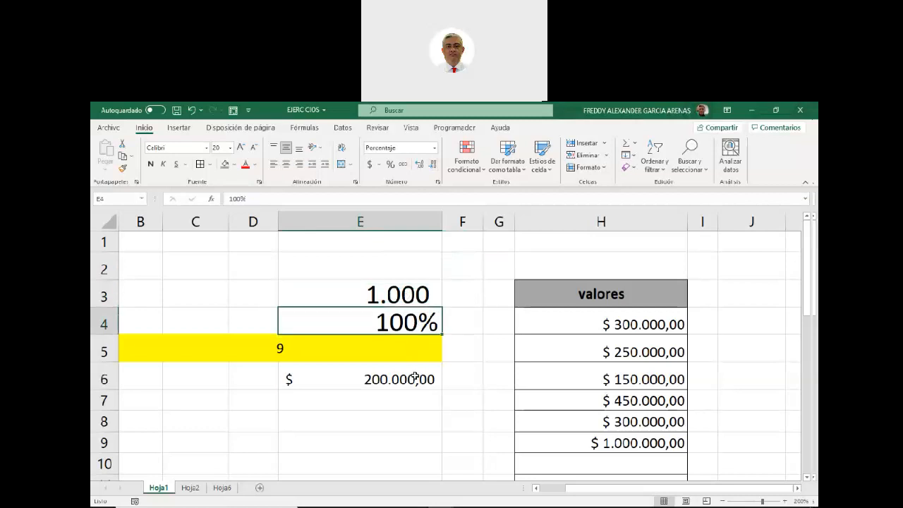
click(415, 376)
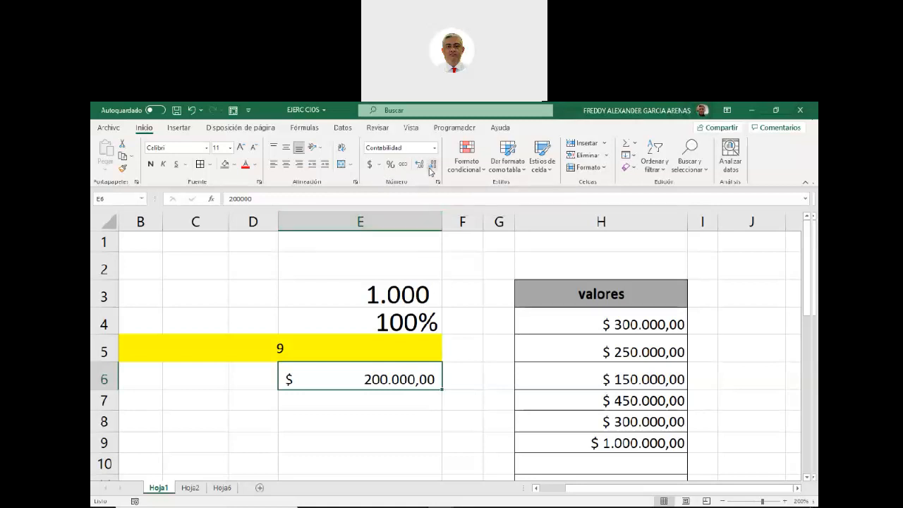
Enter 1000 in cell E2 and reselect the cell.
click(383, 267)
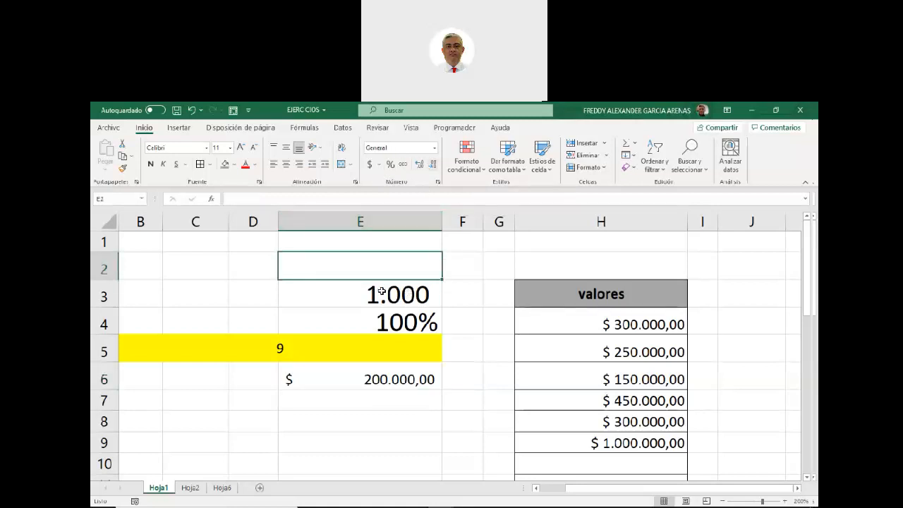
text(1000)
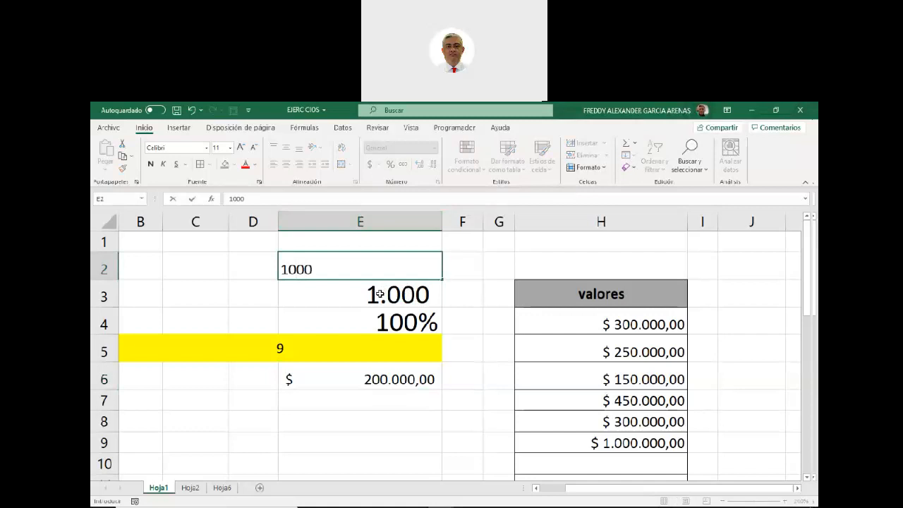
click(445, 286)
click(415, 264)
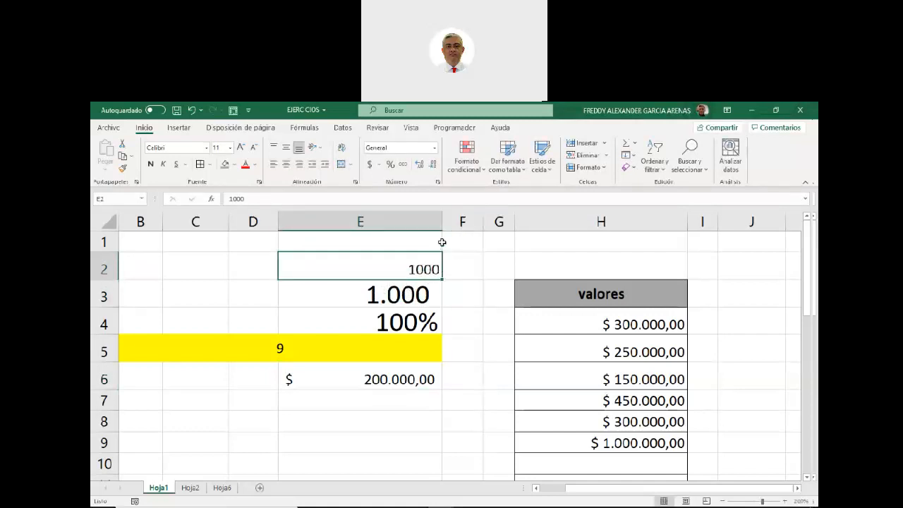
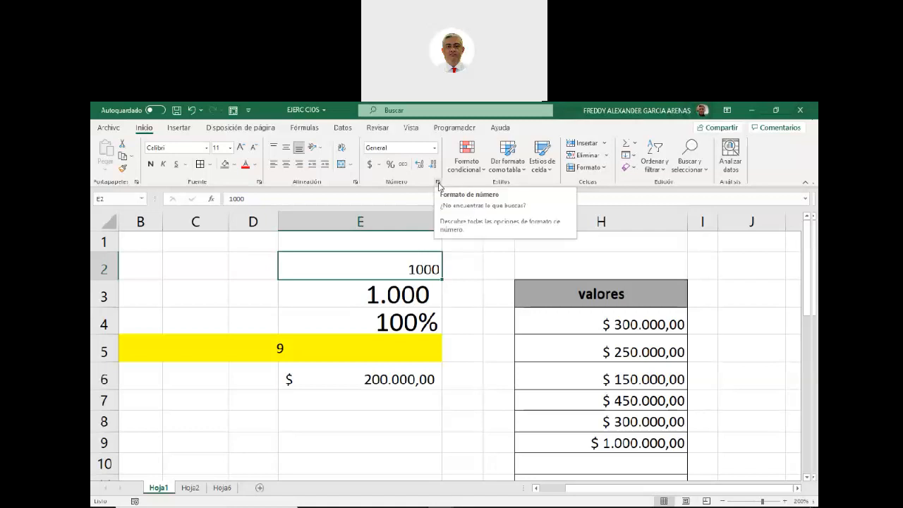
Open the full cell format options for E2 and examine the number, alignment, font, border, fill and protection settings.
click(438, 185)
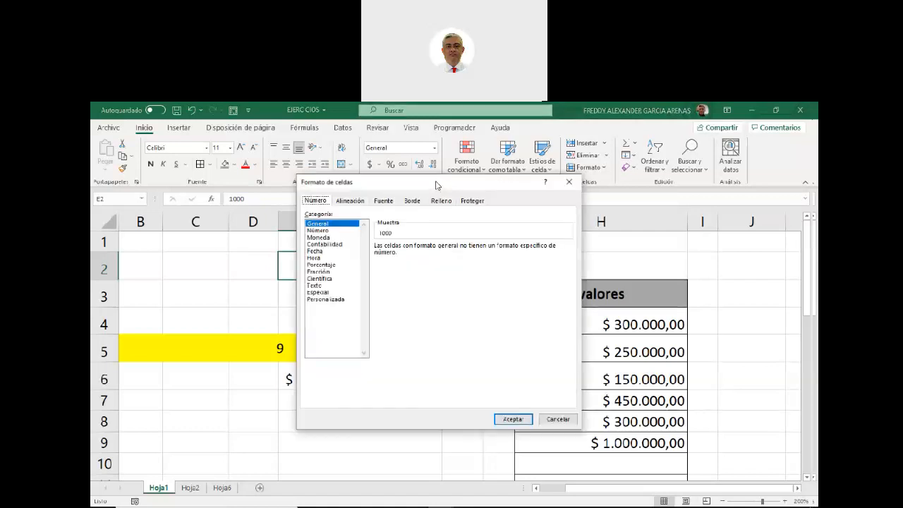
drag(439, 185, 443, 212)
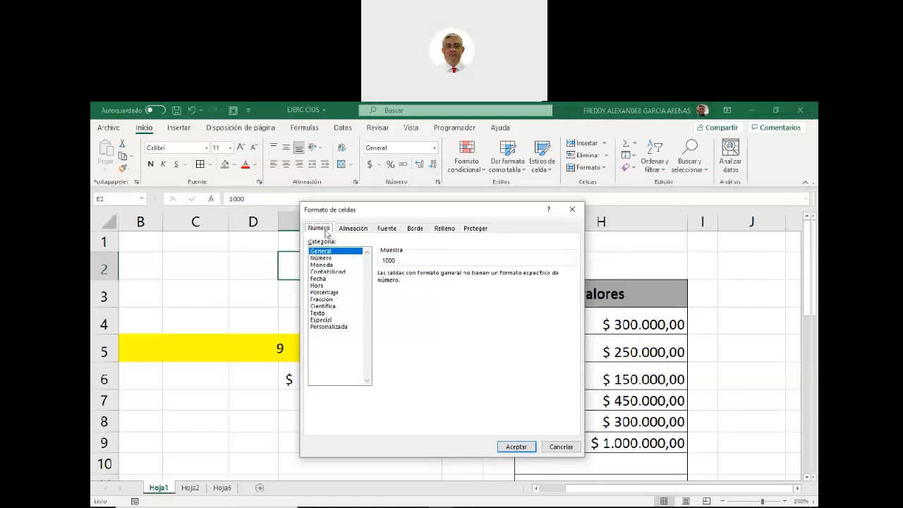
drag(377, 209, 353, 204)
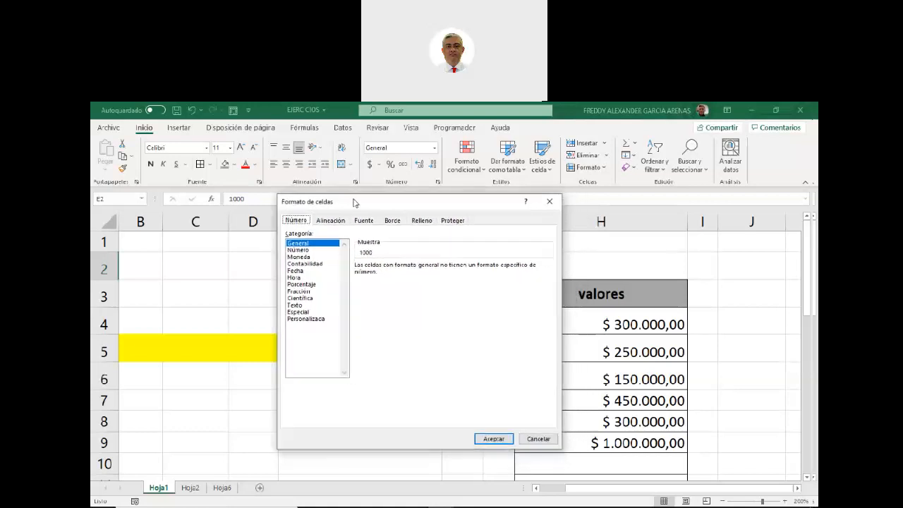
click(329, 221)
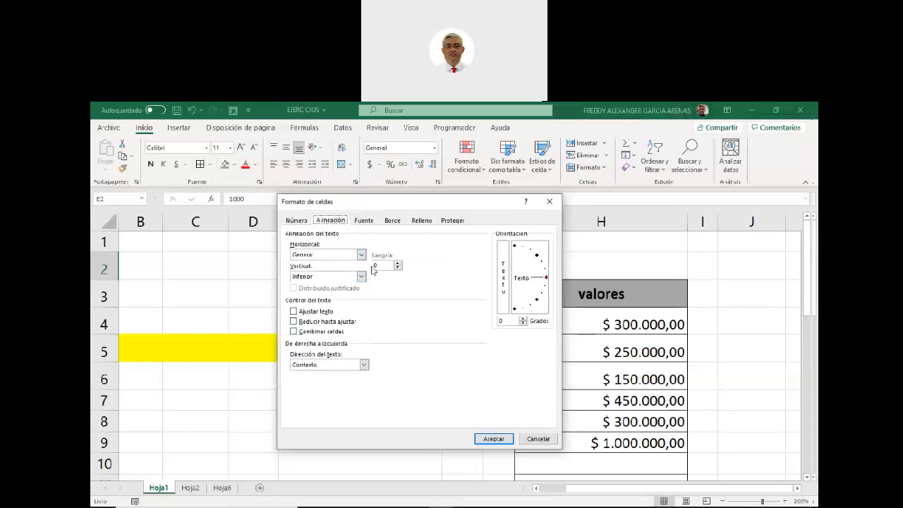
click(364, 221)
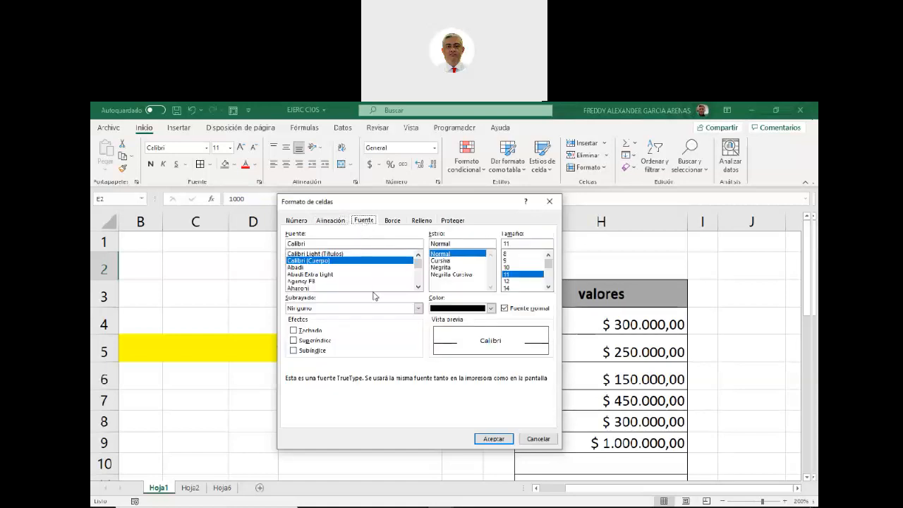
click(392, 221)
click(421, 221)
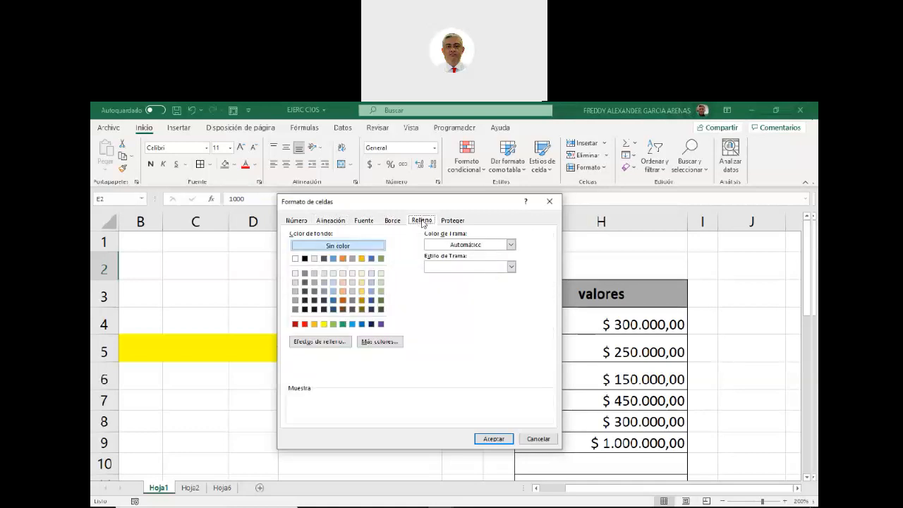
click(445, 222)
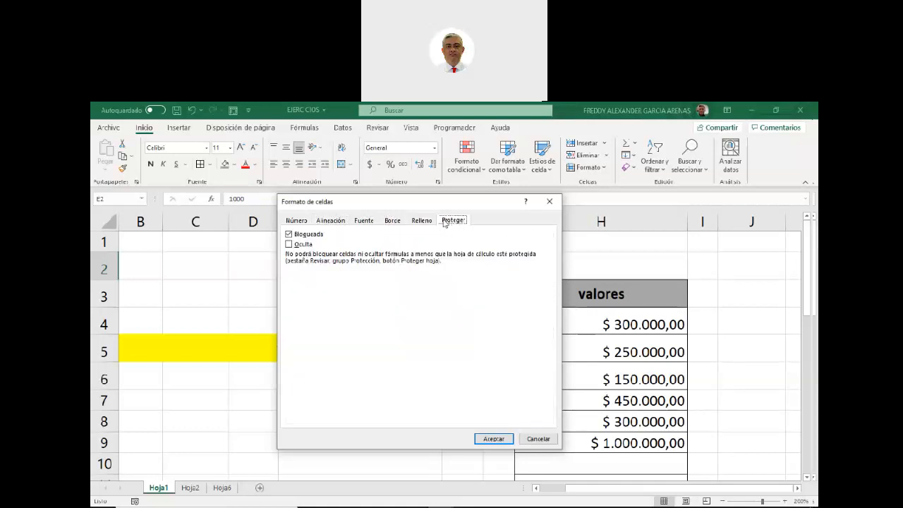
click(302, 223)
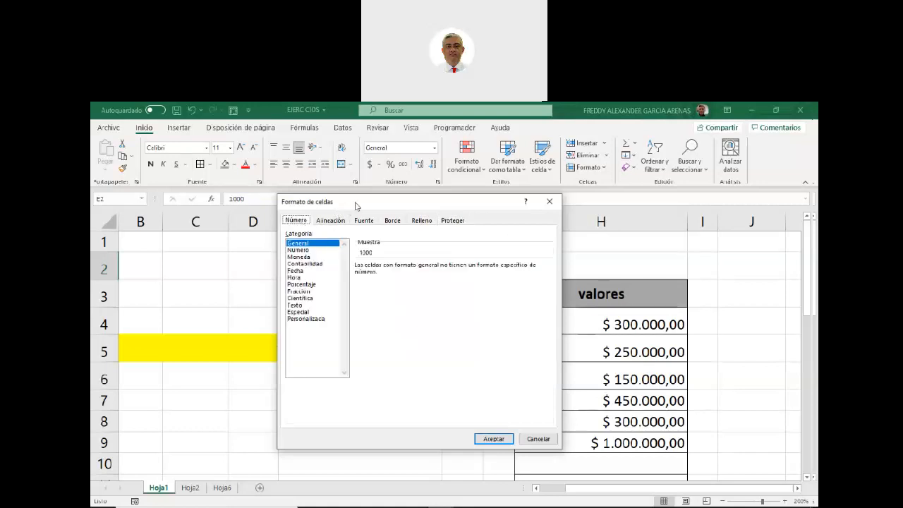
drag(355, 206, 397, 253)
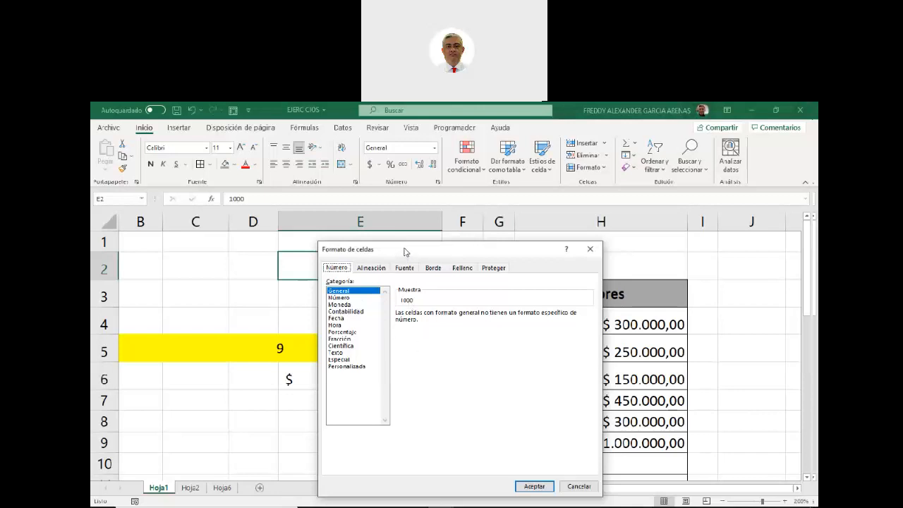
drag(409, 240, 409, 220)
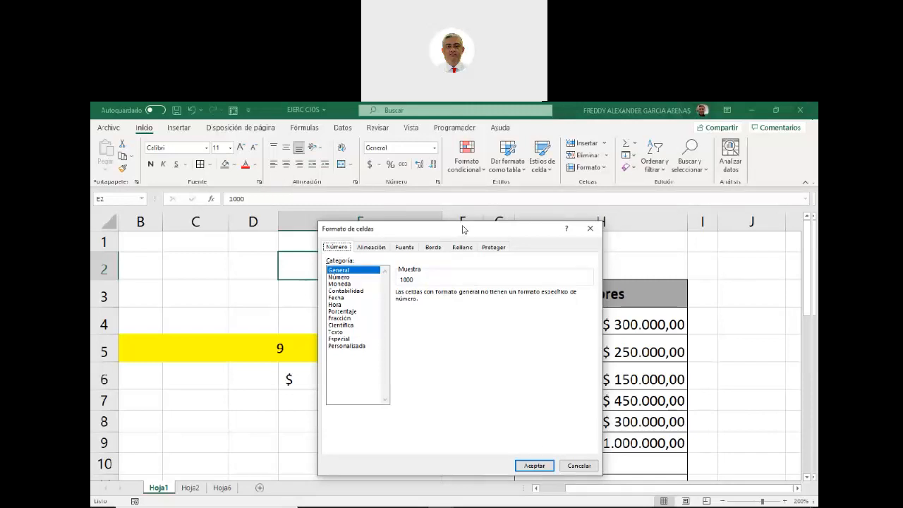
drag(462, 231, 467, 213)
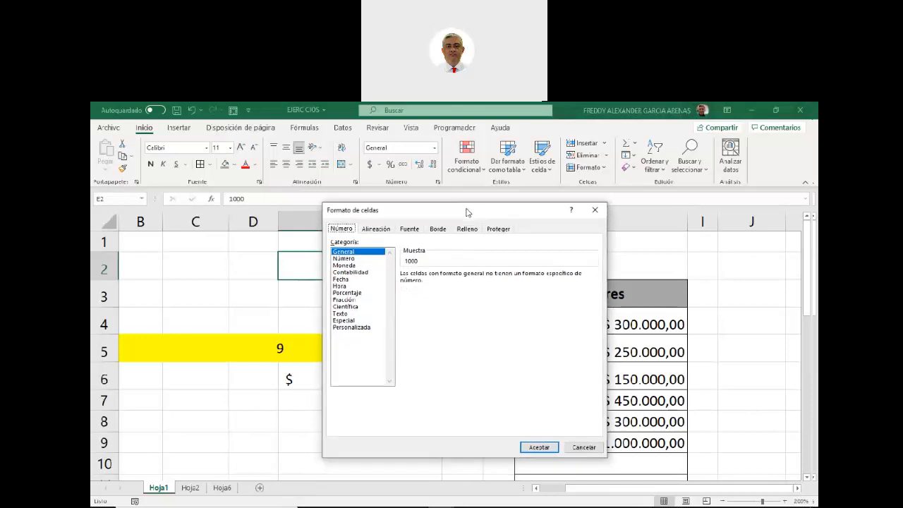
Set E2's format to the Número category with 2 decimal places, a thousands separator and negative numbers in red without a minus sign.
click(351, 259)
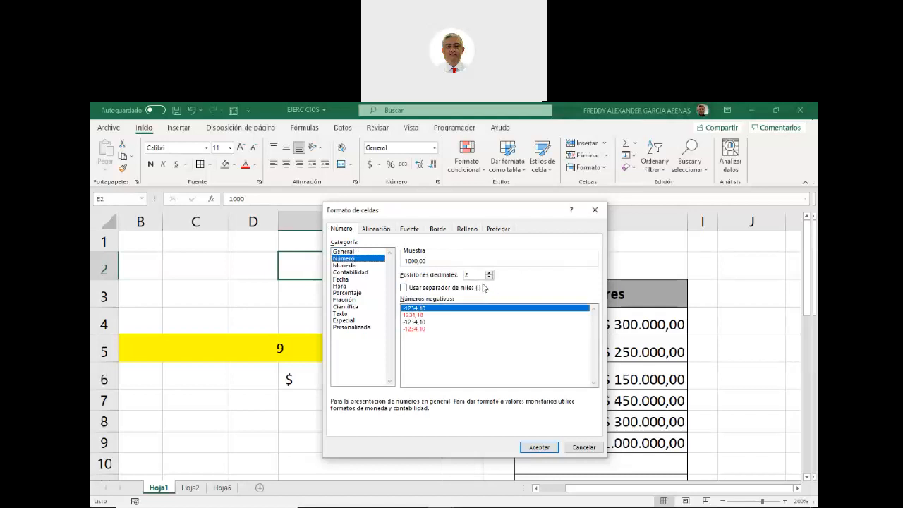
drag(470, 275, 453, 276)
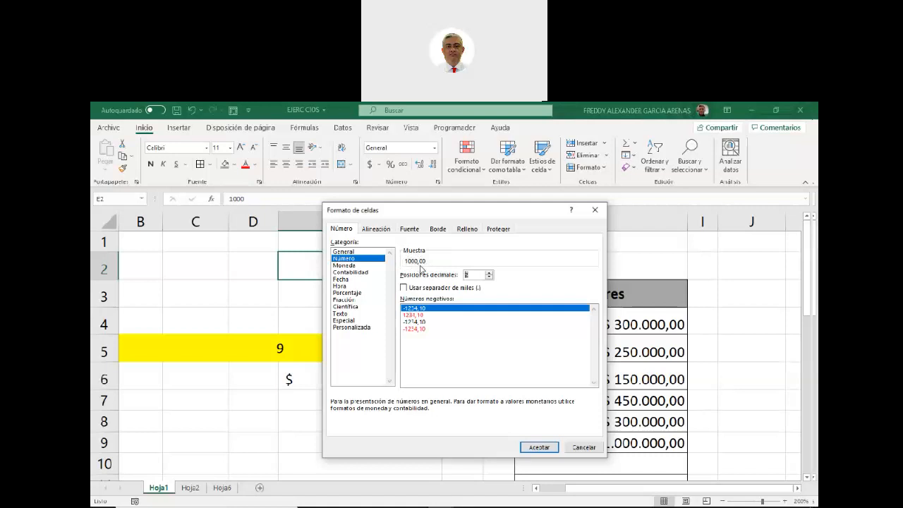
click(489, 272)
click(489, 272)
click(489, 277)
click(490, 277)
click(404, 289)
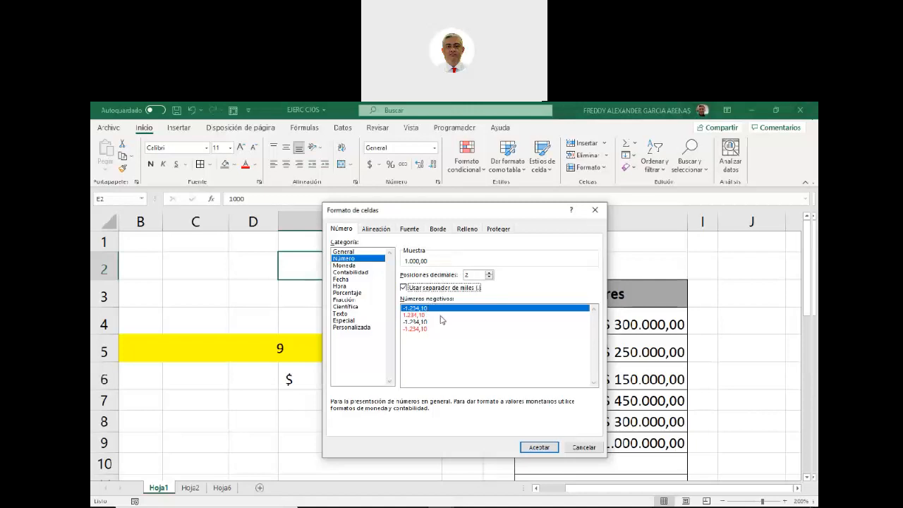
click(419, 315)
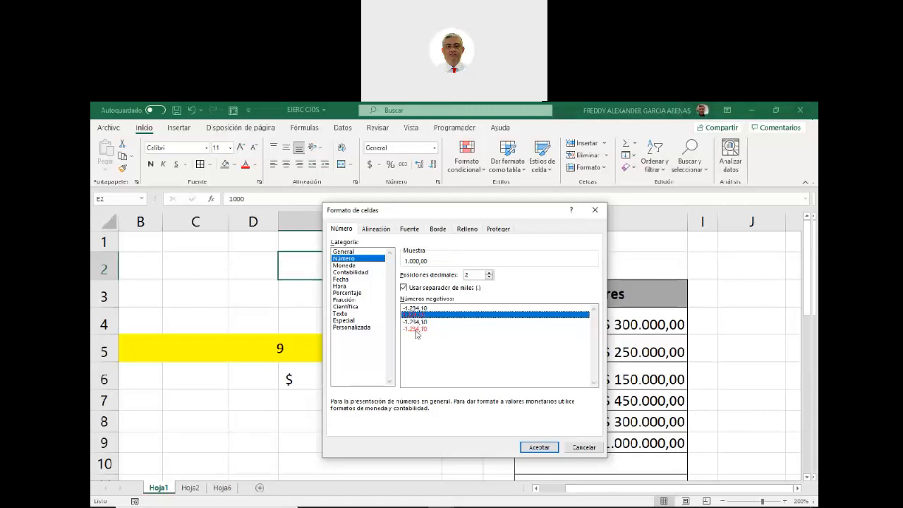
Try different negative-number display styles in the Número category for cell E2.
click(419, 328)
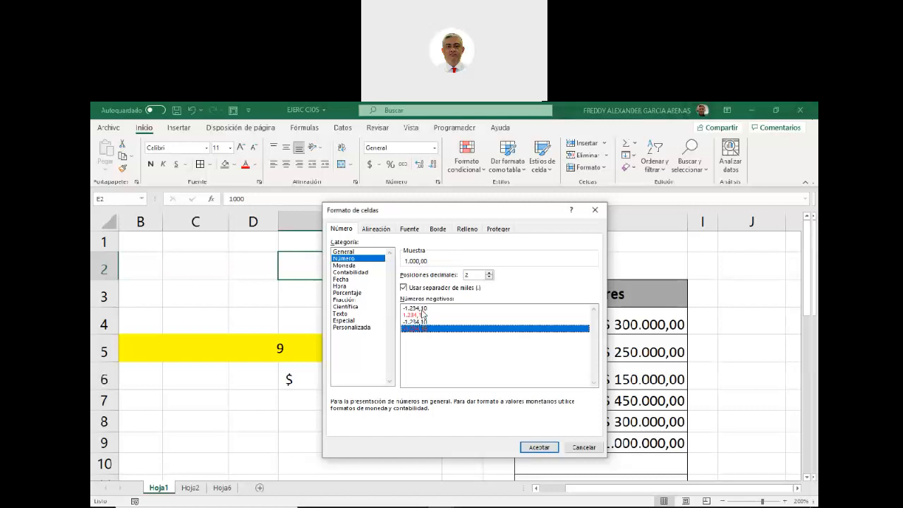
click(422, 310)
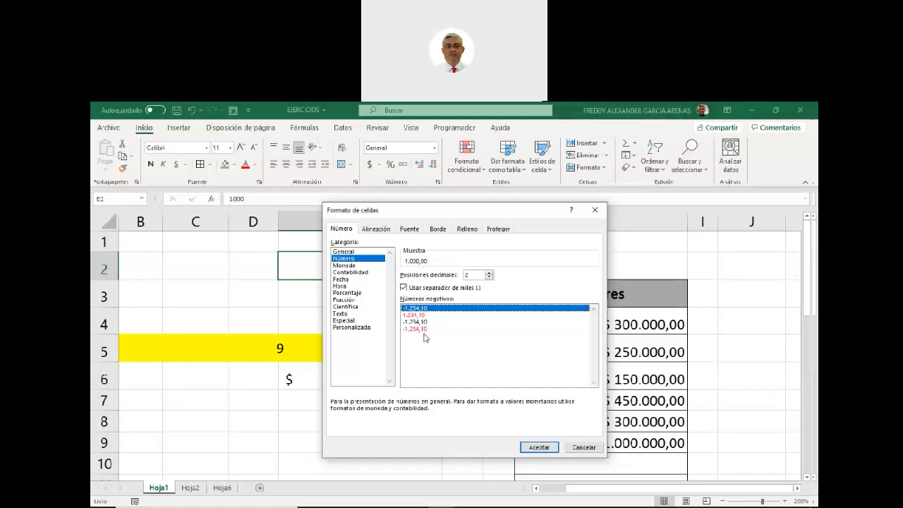
Review the currency symbols and negative-number styles offered by the Moneda format for cell E2.
click(352, 265)
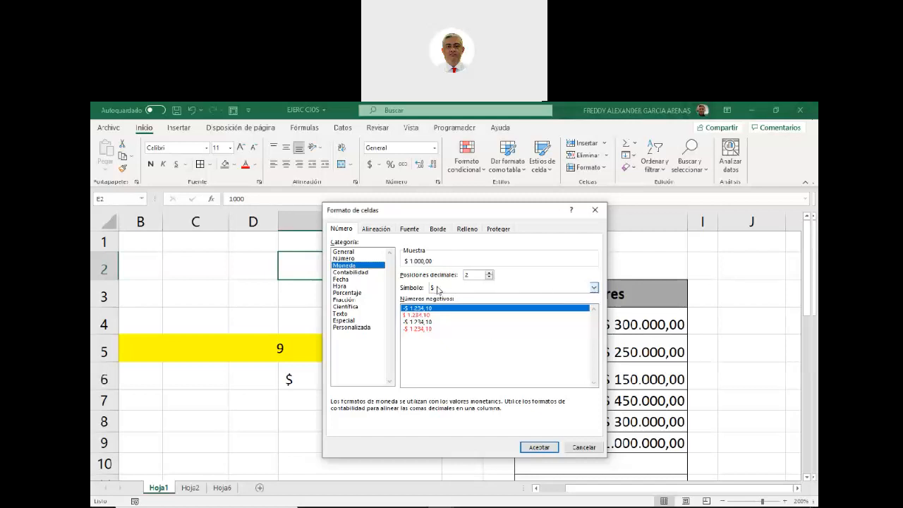
click(594, 288)
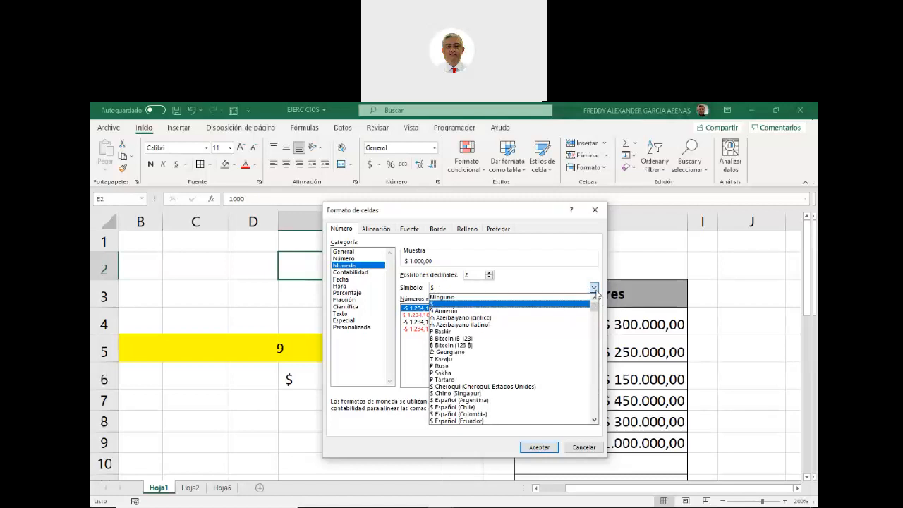
scroll(529, 363, down, 2)
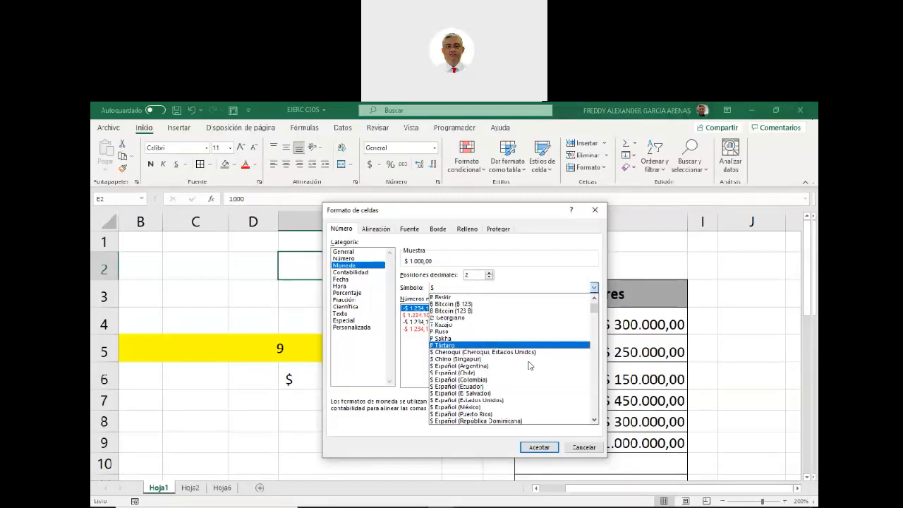
scroll(530, 364, down, 7)
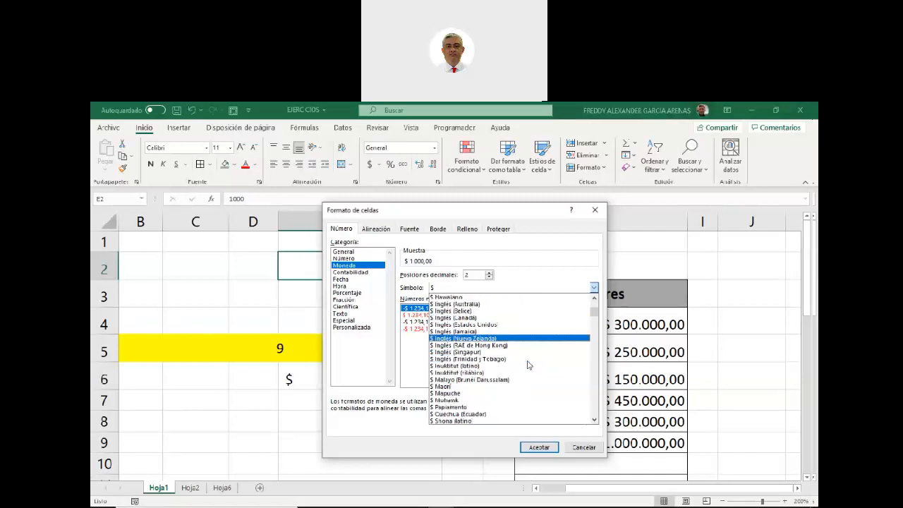
scroll(529, 365, down, 5)
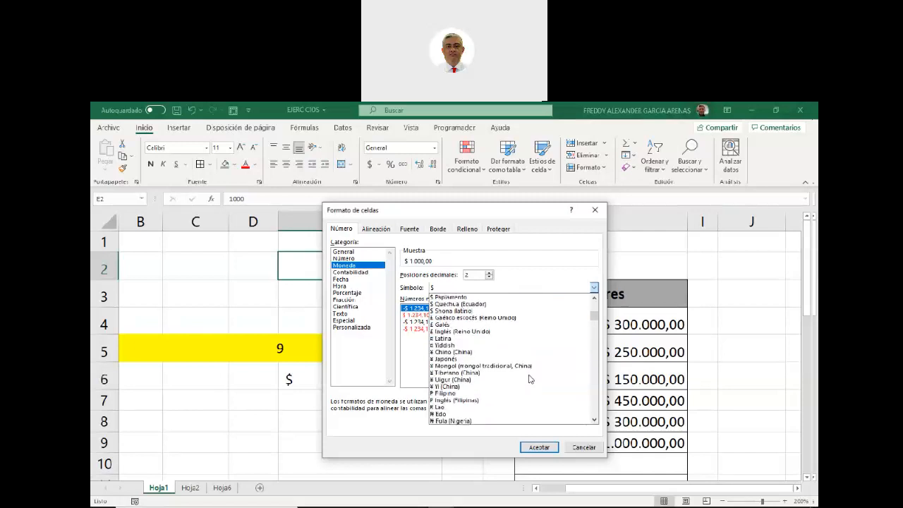
scroll(531, 380, down, 6)
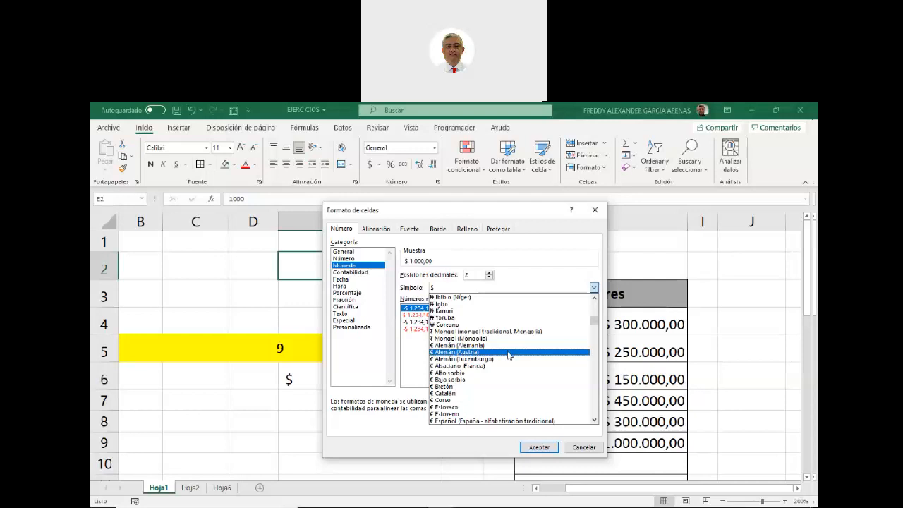
scroll(506, 355, down, 6)
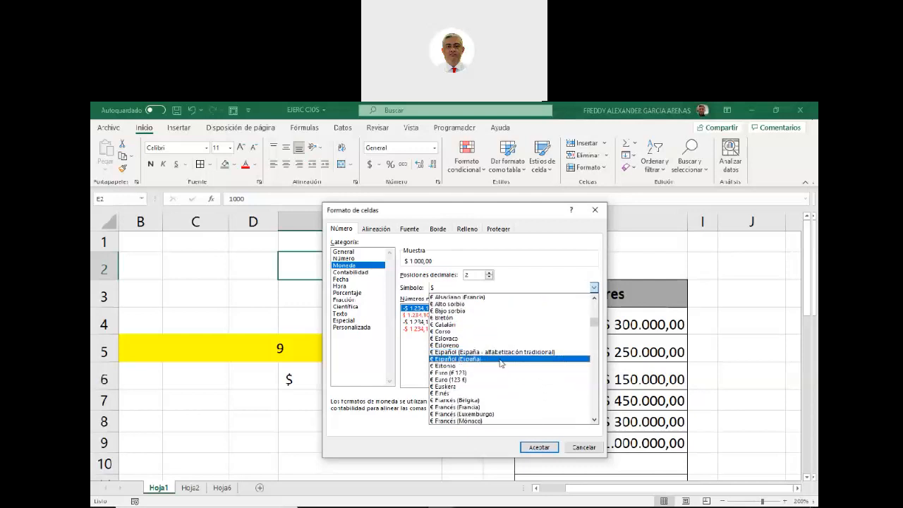
scroll(500, 362, down, 8)
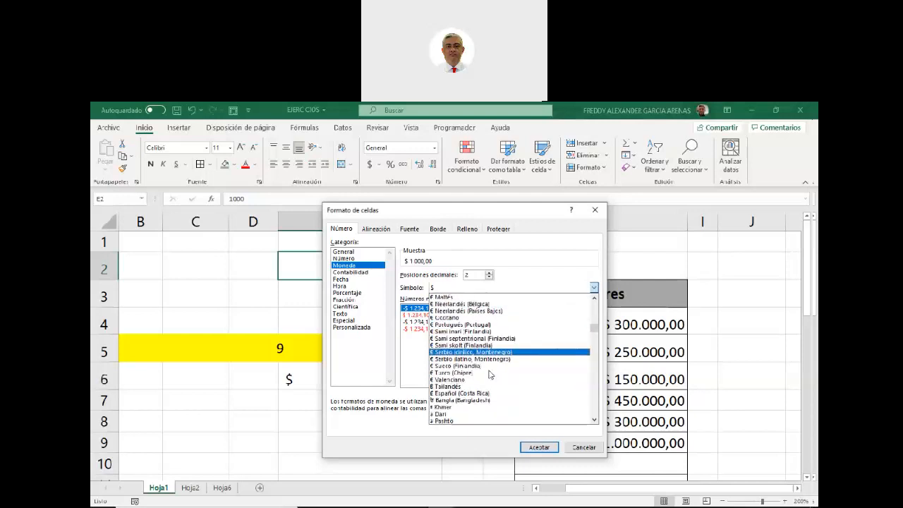
scroll(490, 374, up, 3)
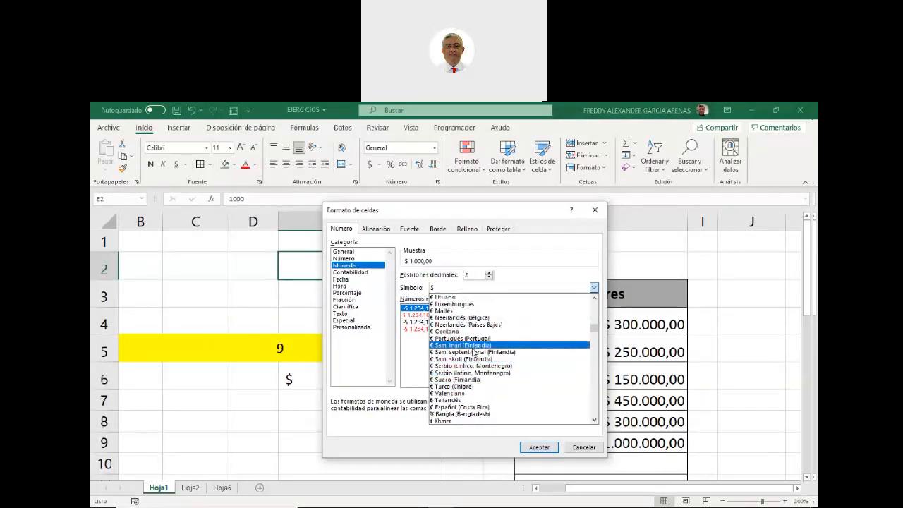
scroll(474, 352, down, 2)
scroll(474, 353, down, 7)
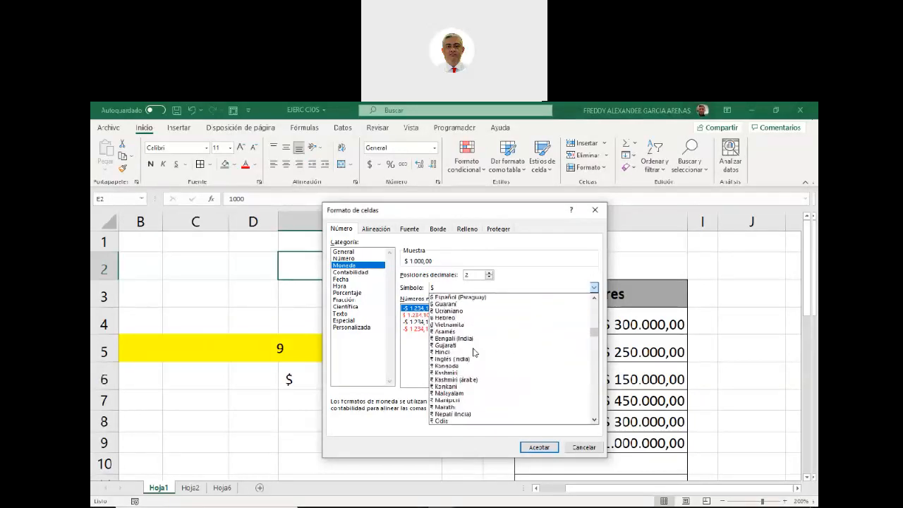
scroll(474, 353, down, 7)
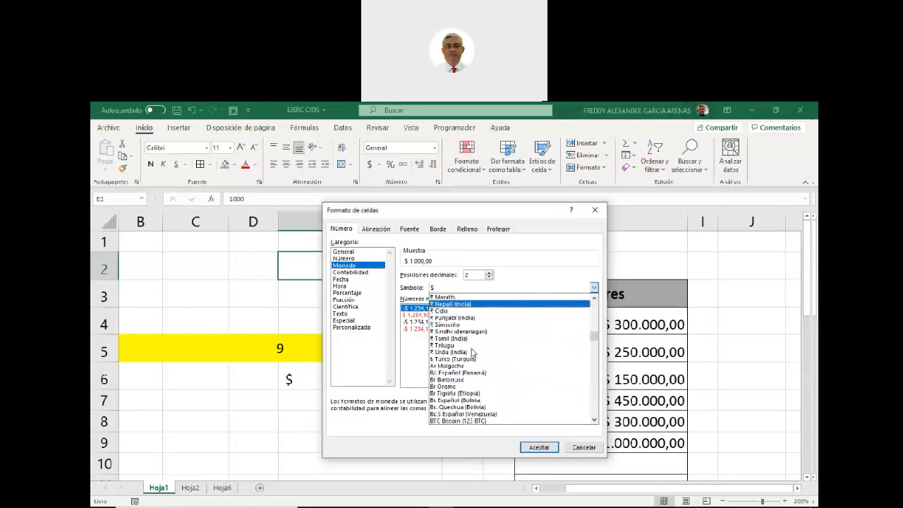
scroll(474, 353, down, 1)
scroll(473, 353, up, 2)
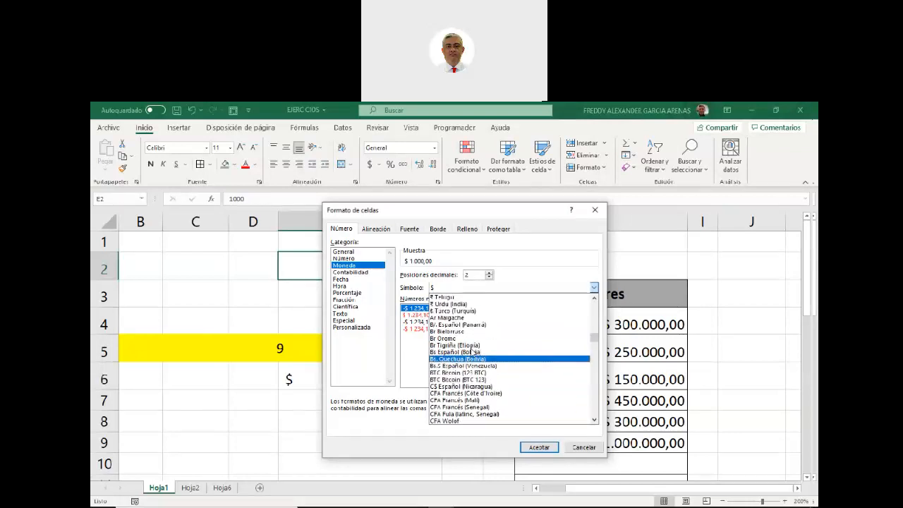
scroll(499, 353, down, 6)
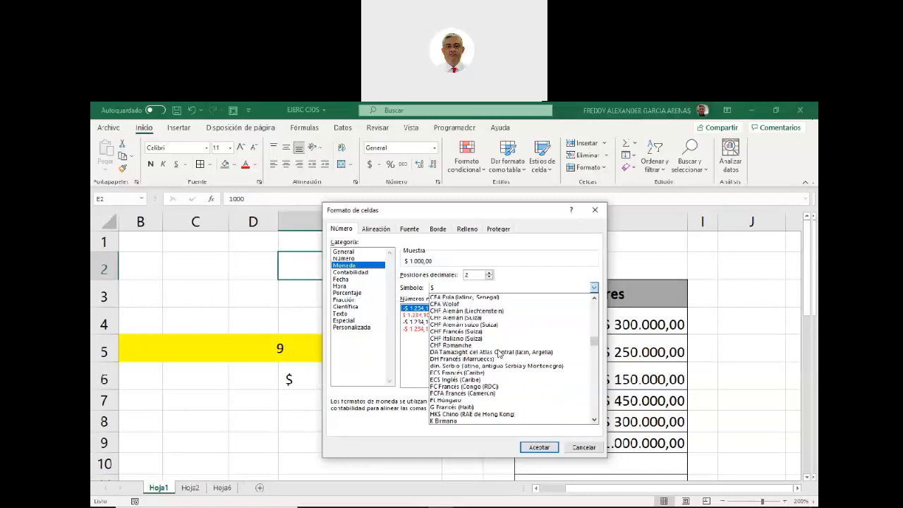
click(530, 254)
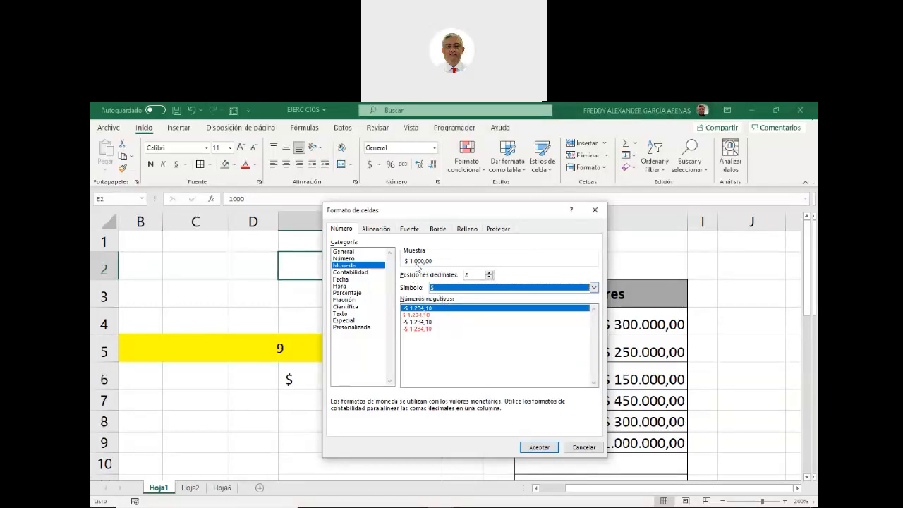
click(421, 315)
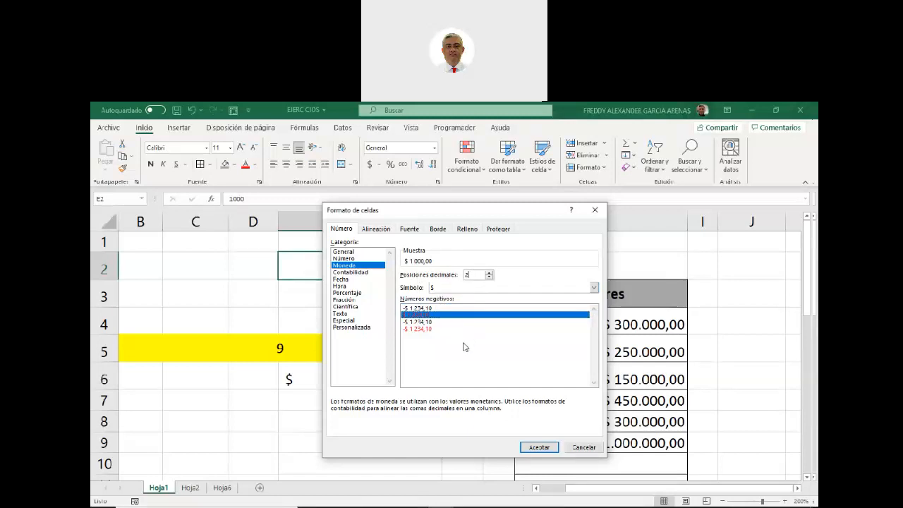
Review the symbol options of the Contabilidad format and leave the cell formatting dialog without applying changes.
click(348, 272)
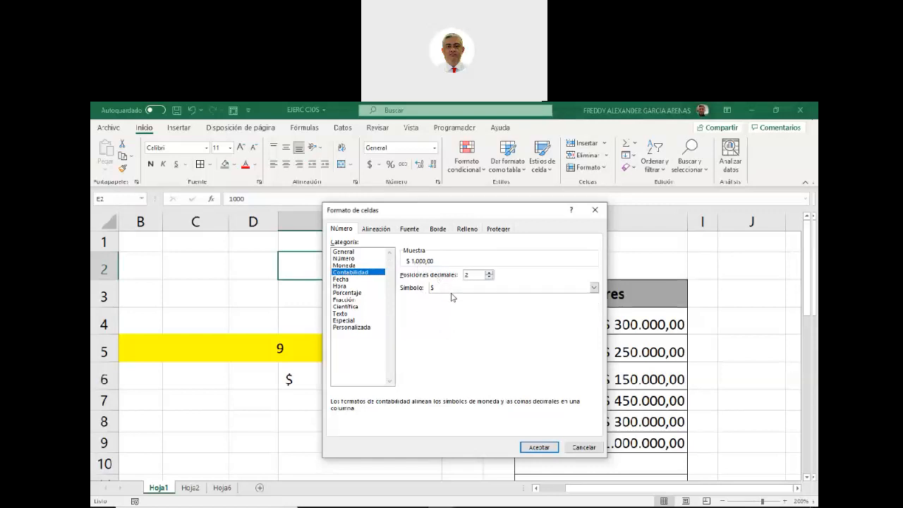
click(594, 288)
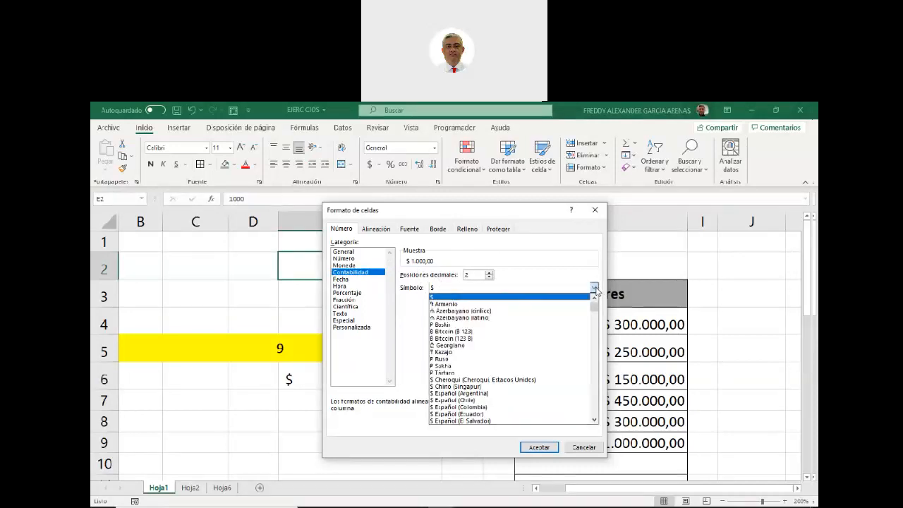
click(595, 288)
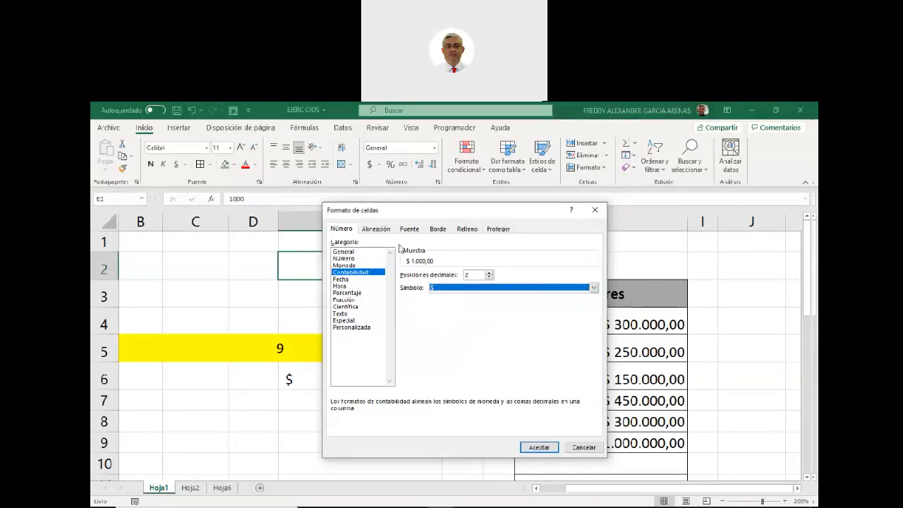
drag(416, 211, 385, 215)
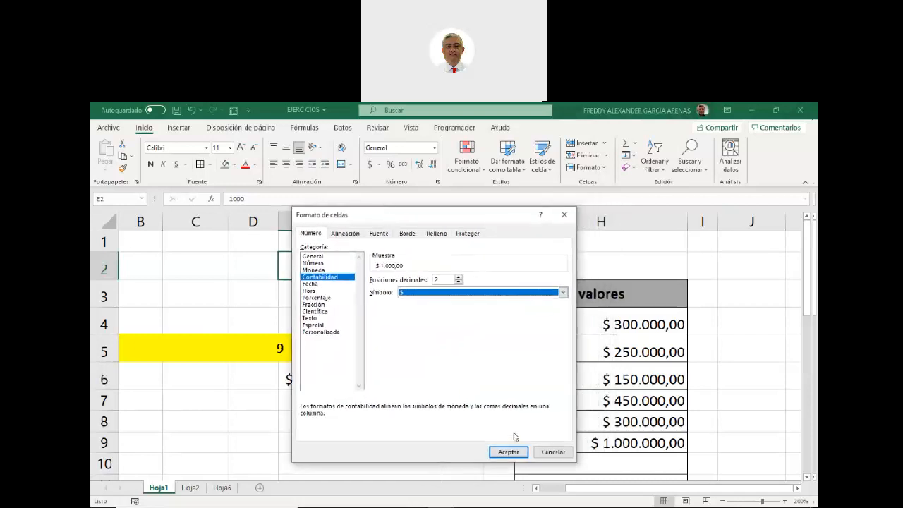
click(551, 451)
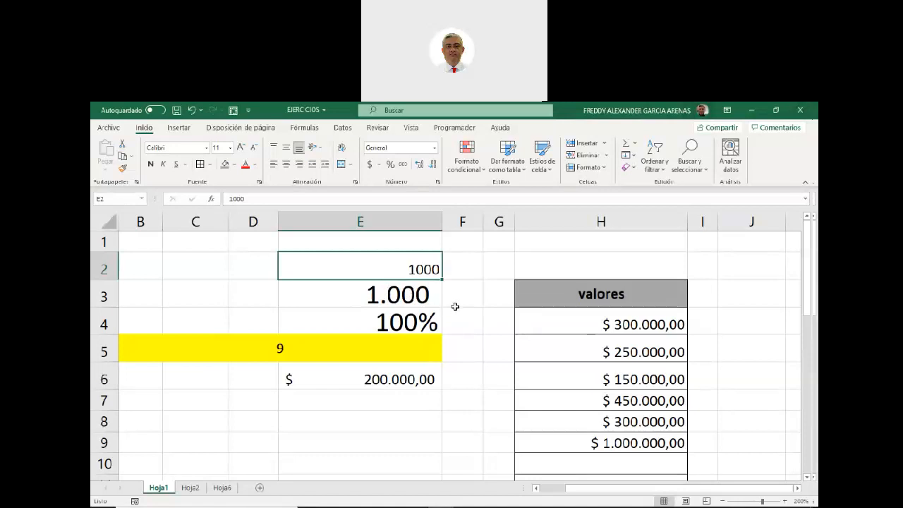
Enter 200 in cell E11 and give the cell the short date format (Fecha corta).
scroll(428, 371, down, 4)
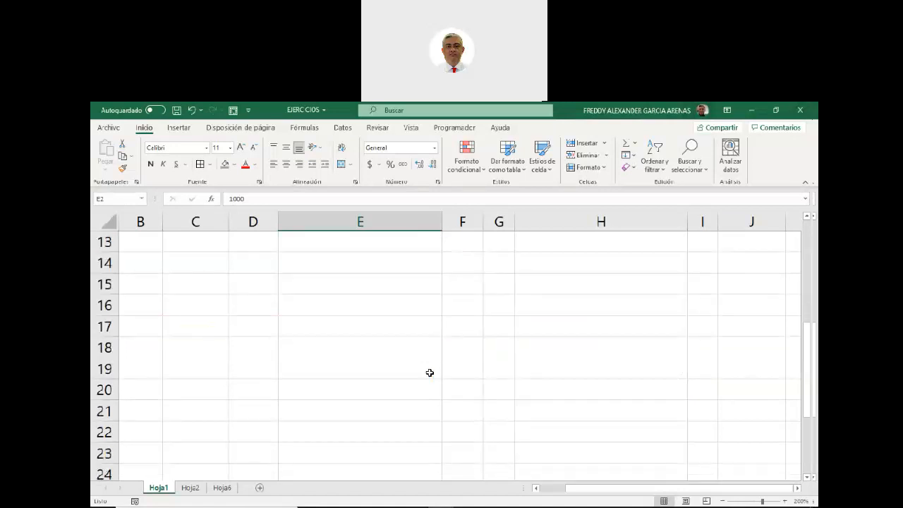
scroll(427, 371, up, 2)
click(347, 325)
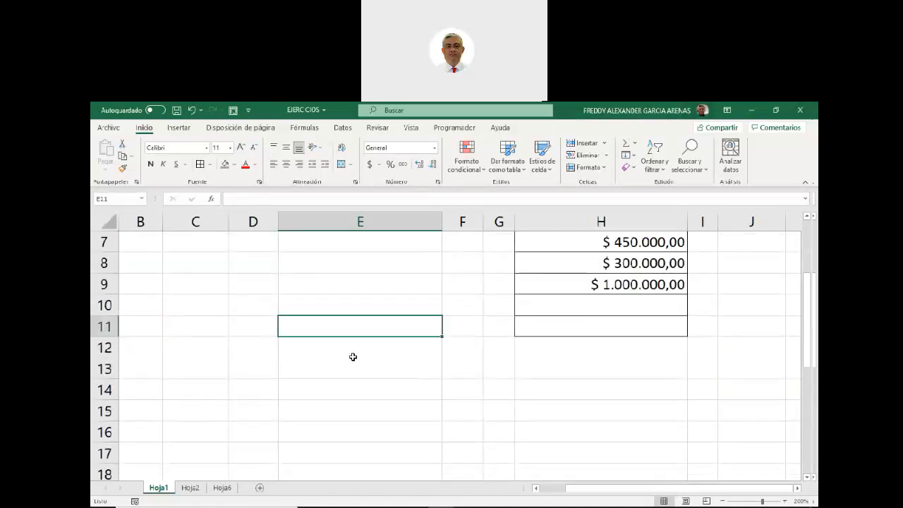
text(200)
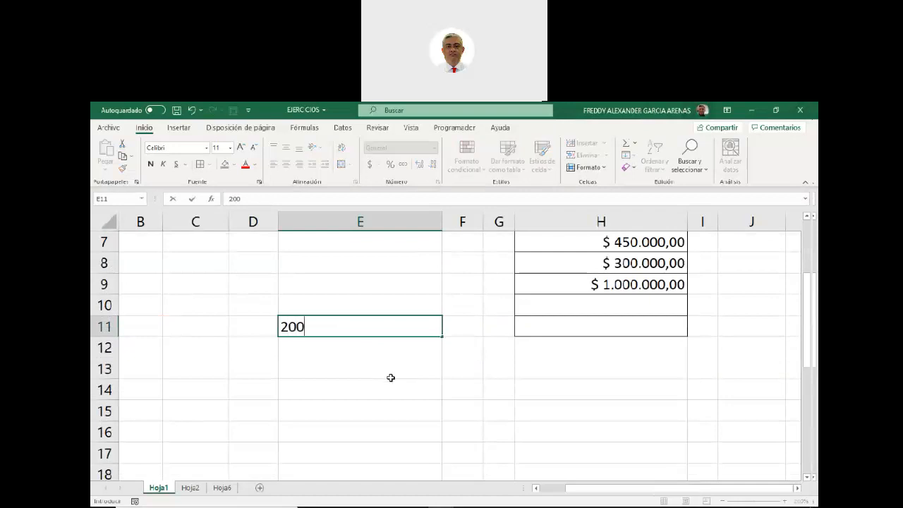
click(392, 379)
key(Up)
key(Up)
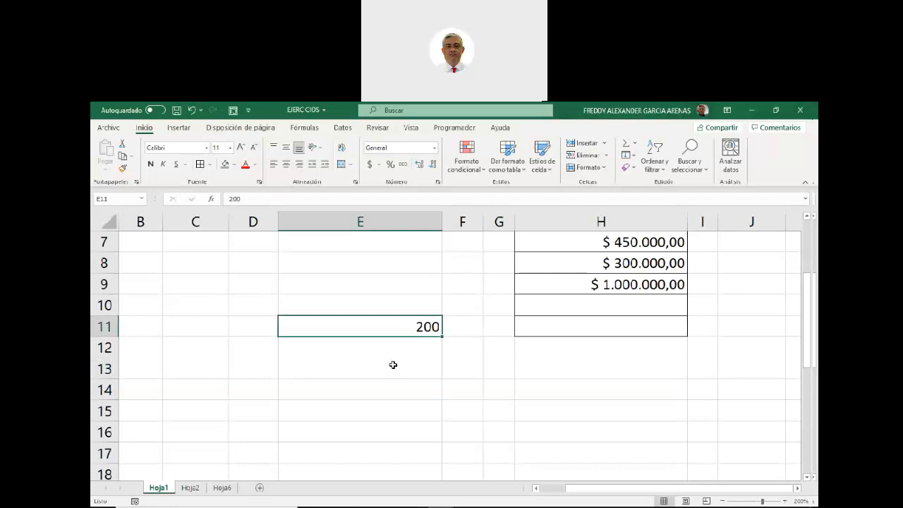
click(433, 148)
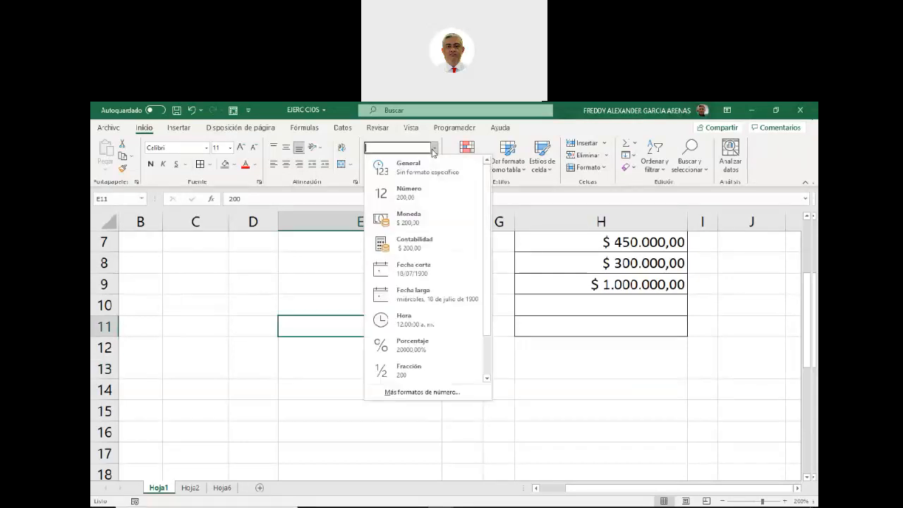
click(428, 272)
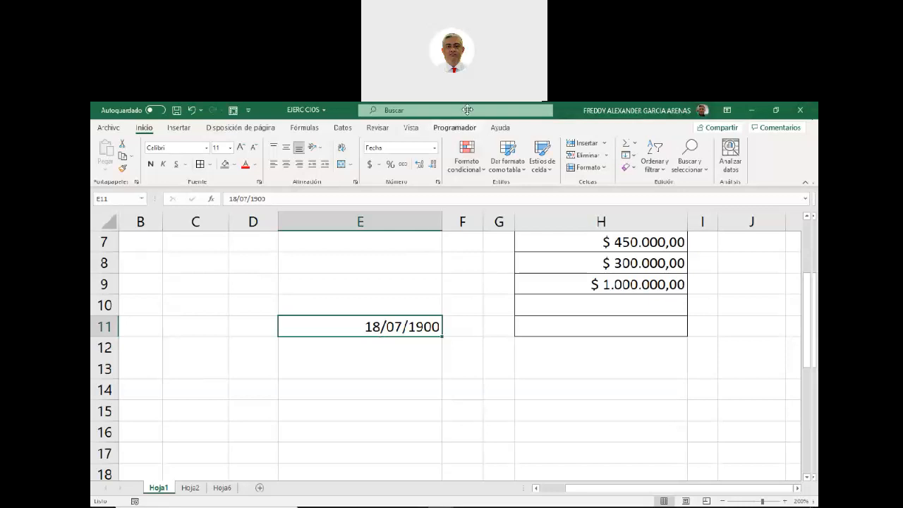
Handwrite the date pattern dd/mm/ with letters for the year as a screen annotation below cell E11, and clear it.
key(ctrl+u)
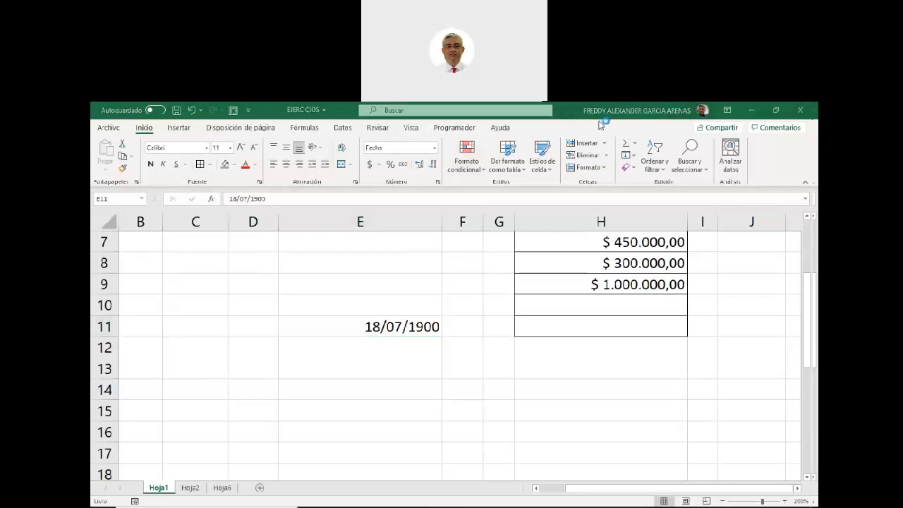
drag(398, 352, 354, 448)
drag(539, 349, 497, 449)
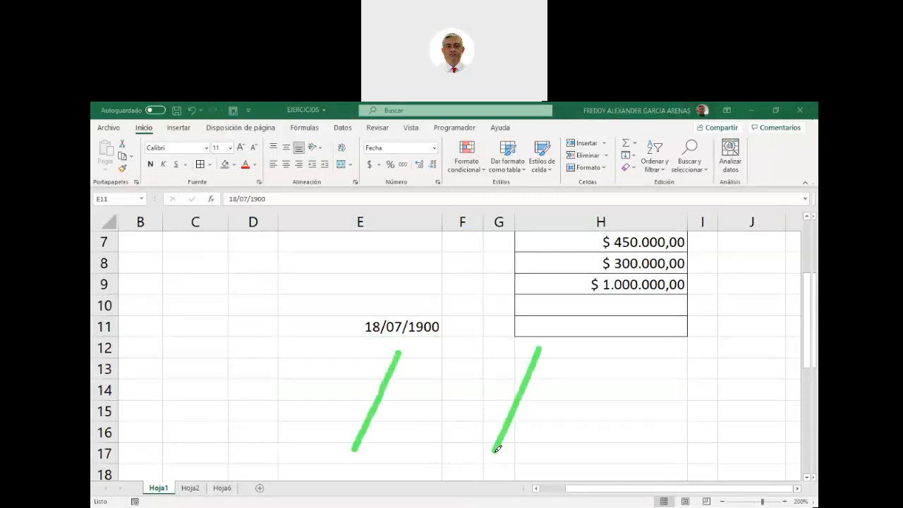
mouse_move(274, 396)
mouse_down()
mouse_move(251, 399)
mouse_move(272, 427)
mouse_move(272, 346)
mouse_move(277, 416)
mouse_up()
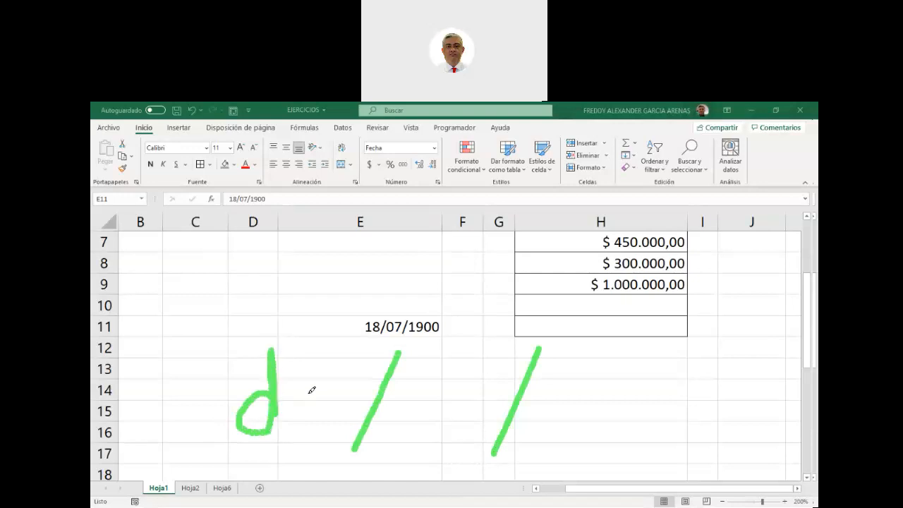
mouse_move(312, 390)
mouse_down()
mouse_move(308, 424)
mouse_move(309, 347)
mouse_move(308, 361)
mouse_up()
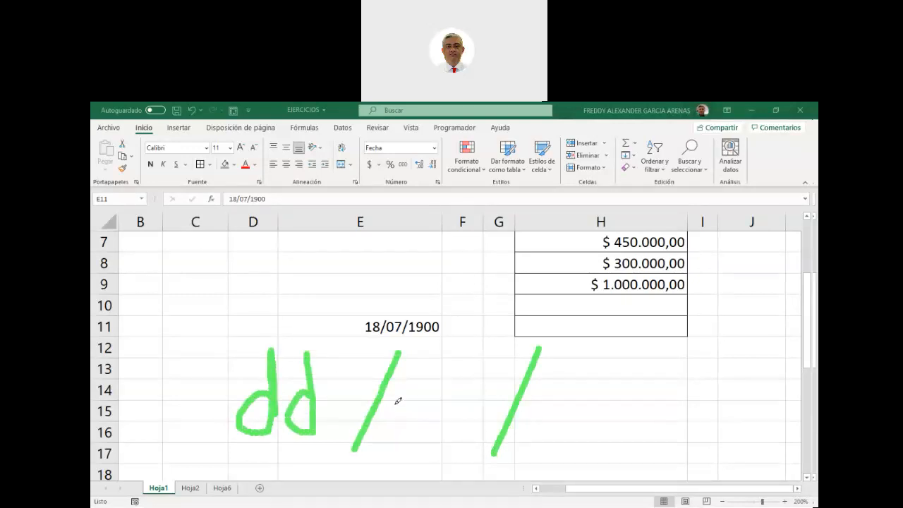
mouse_move(399, 382)
mouse_down()
mouse_move(402, 416)
mouse_move(423, 389)
mouse_move(433, 410)
mouse_move(454, 380)
mouse_move(476, 373)
mouse_move(497, 407)
mouse_up()
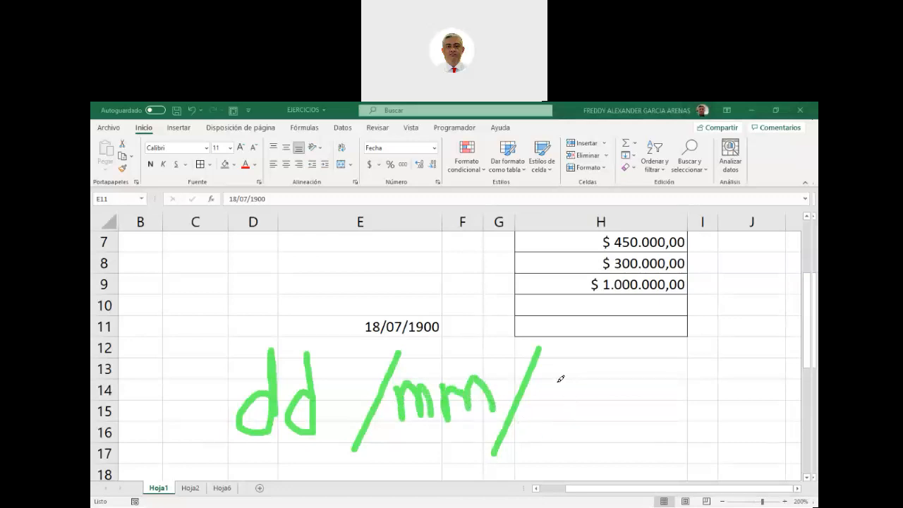
mouse_move(549, 362)
mouse_down()
mouse_move(531, 419)
mouse_move(570, 410)
mouse_move(557, 389)
mouse_move(584, 368)
mouse_move(613, 404)
mouse_move(586, 386)
mouse_move(605, 400)
mouse_move(649, 395)
mouse_move(653, 405)
mouse_up()
drag(662, 358, 660, 366)
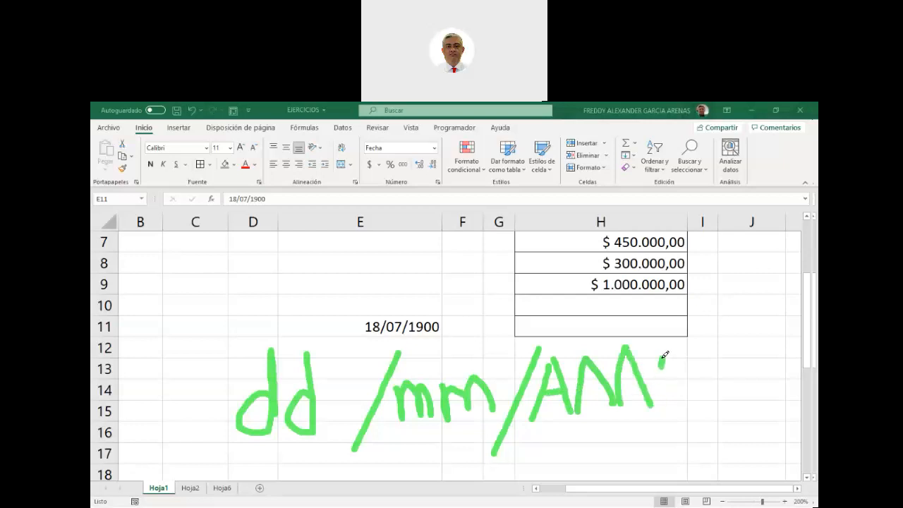
key(Escape)
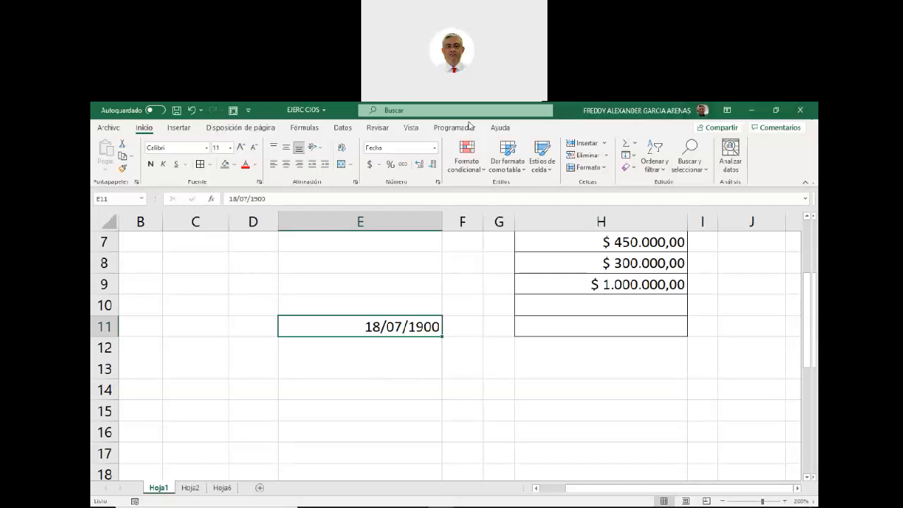
Mark the day, month and year of the date in cell E11 with green annotation strokes, and clear them.
key(ctrl+u)
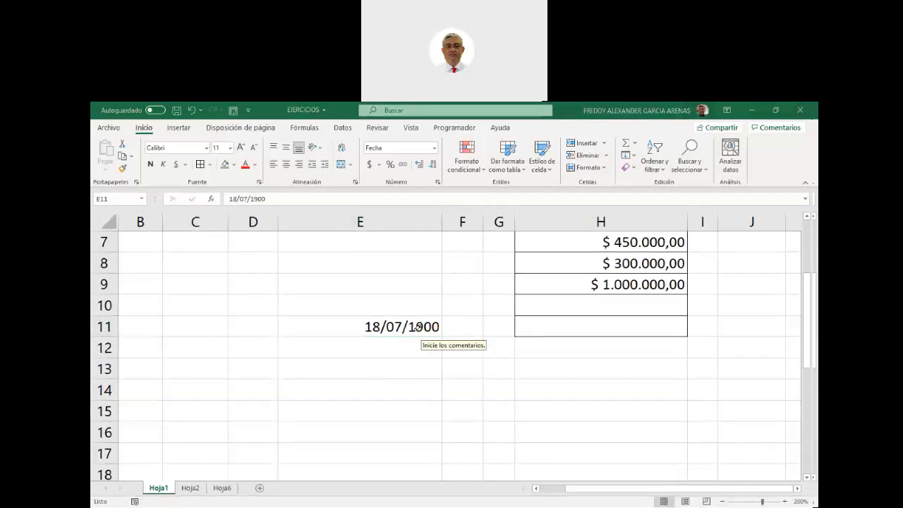
mouse_move(407, 311)
mouse_down()
mouse_move(443, 312)
mouse_move(371, 312)
mouse_up()
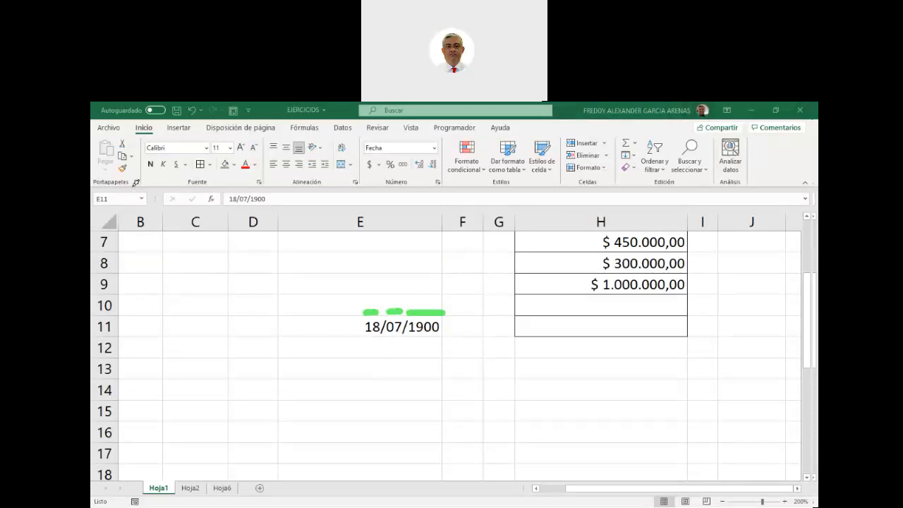
key(Escape)
Format cell E11 with the long date type shown as *miércoles, 14 de marzo de 2012.
click(438, 182)
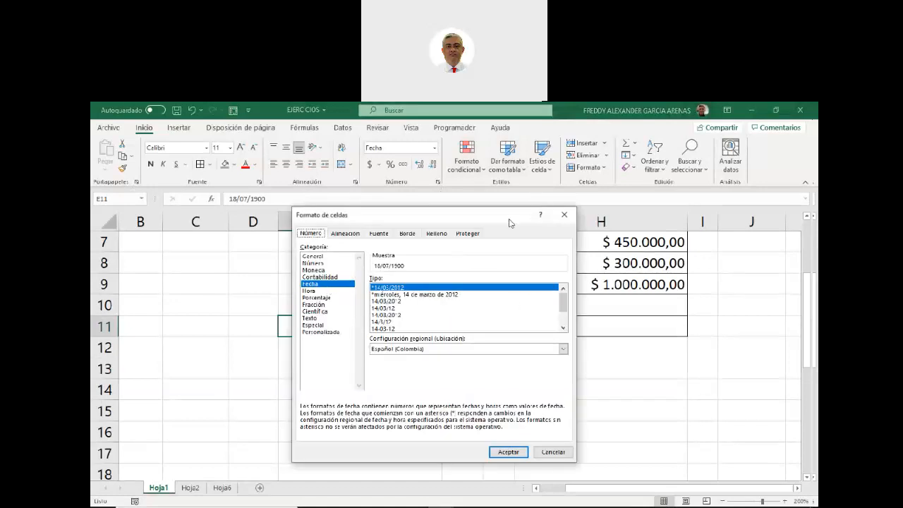
drag(509, 220, 575, 164)
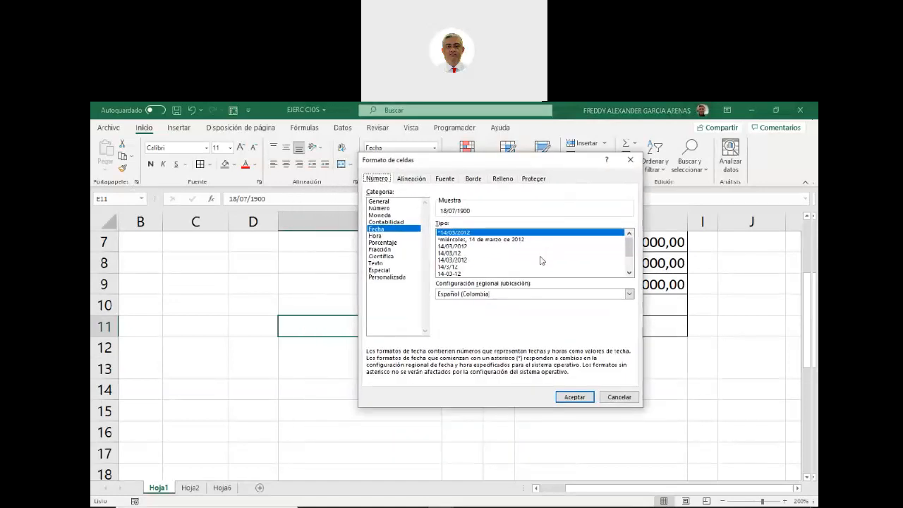
click(487, 240)
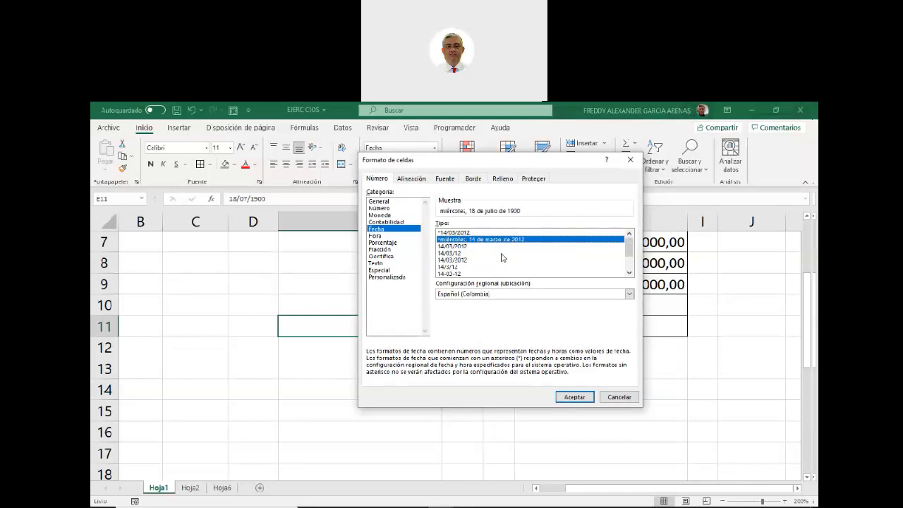
drag(503, 164, 634, 160)
click(667, 400)
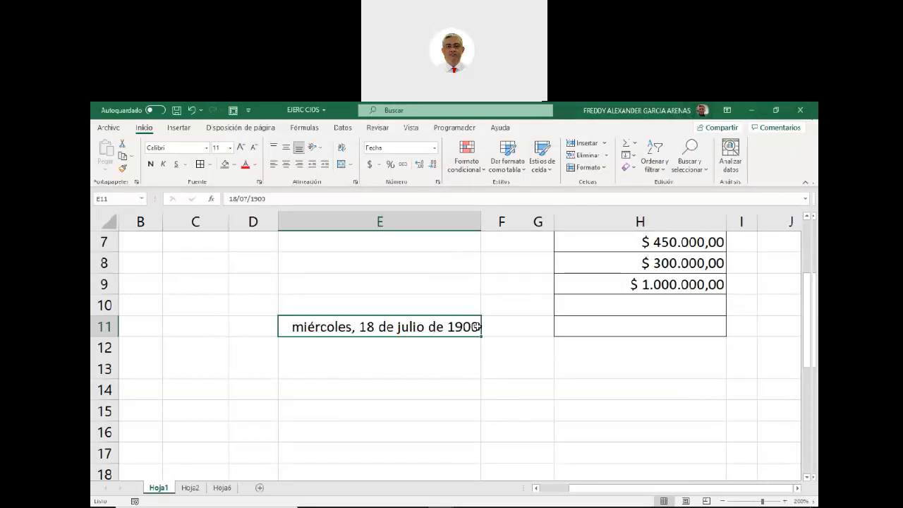
Change the date type of cell E11 to 14-03-12 in the cell formatting dialog.
click(434, 152)
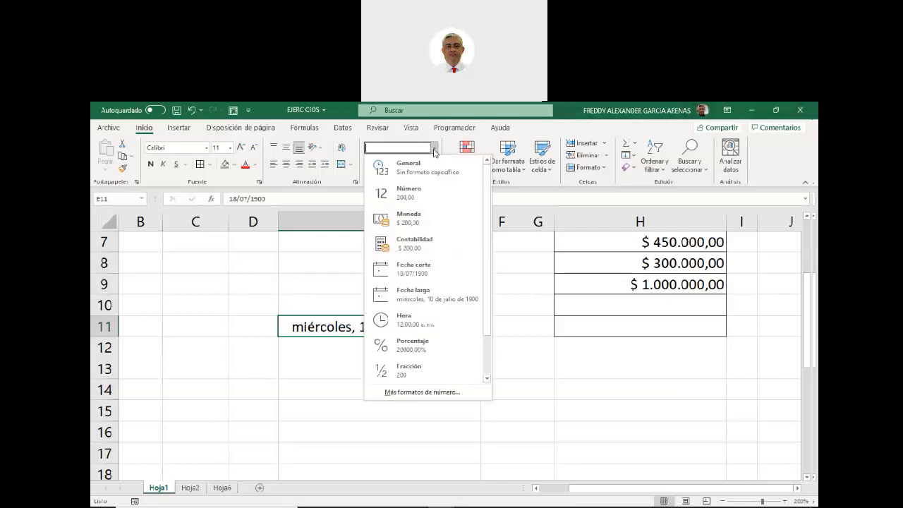
click(510, 312)
click(438, 182)
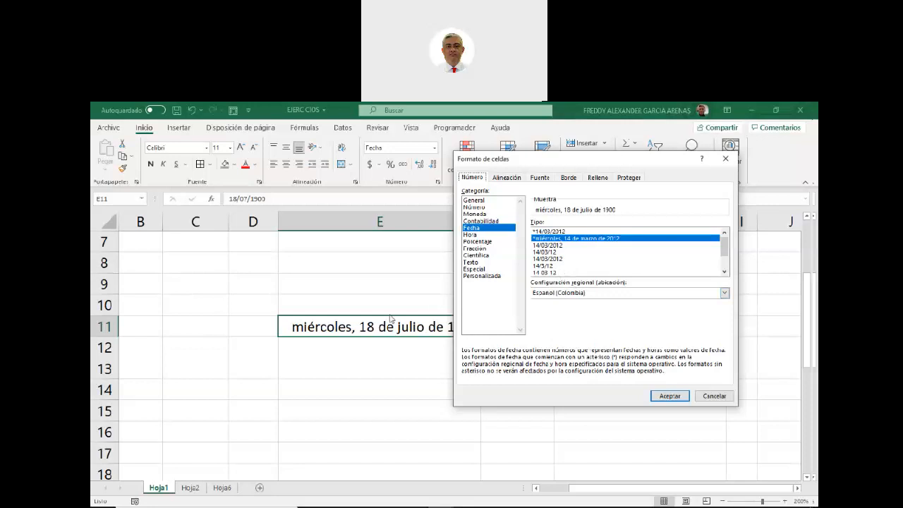
click(543, 273)
click(668, 396)
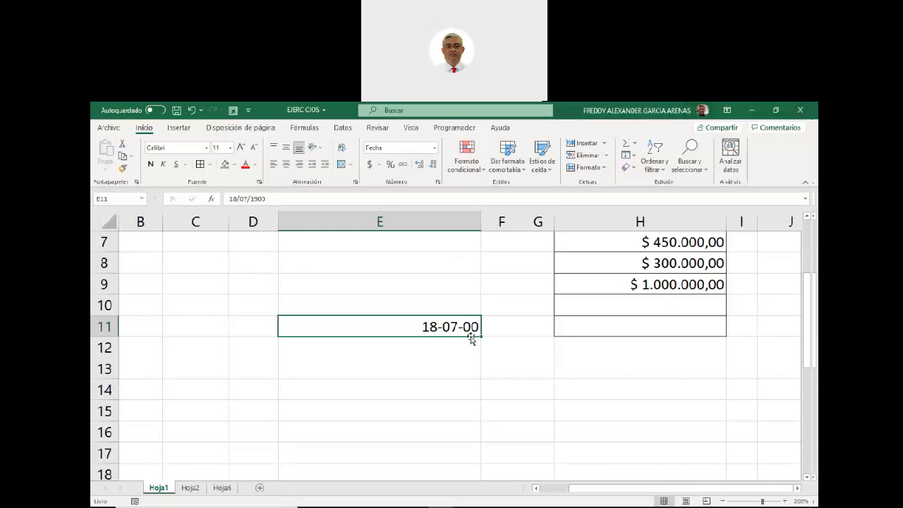
Change the date type of cell E11 to 14 de marzo de 2012.
click(438, 182)
drag(593, 165, 479, 171)
drag(611, 254, 613, 274)
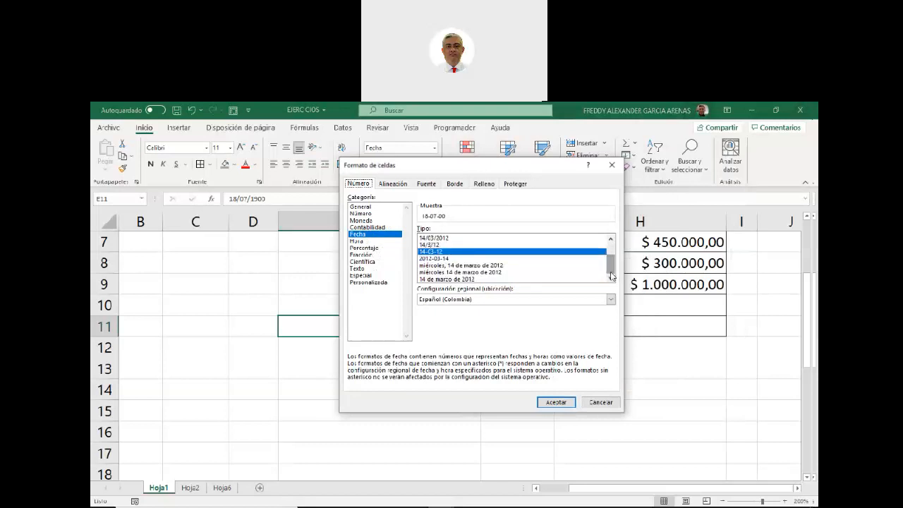
click(455, 279)
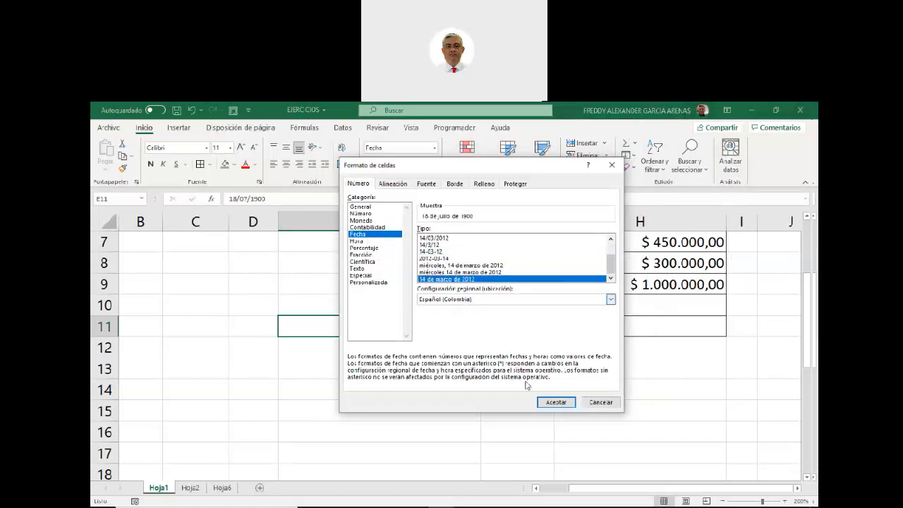
click(552, 402)
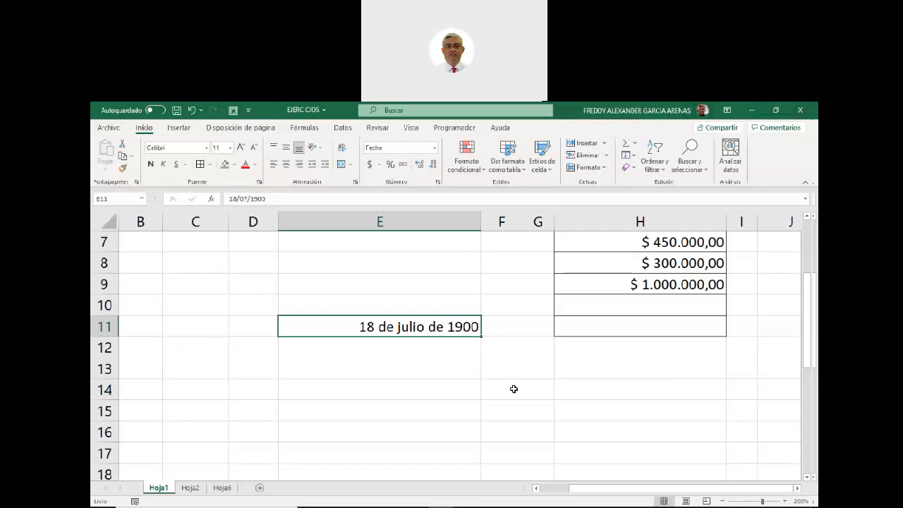
Switch cell E11 to the General format and back to the short date format (Fecha corta).
click(434, 147)
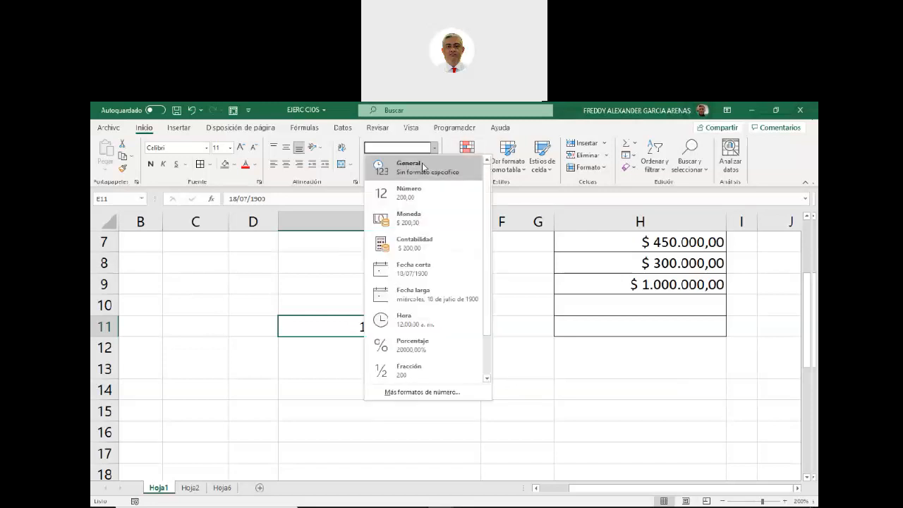
click(423, 165)
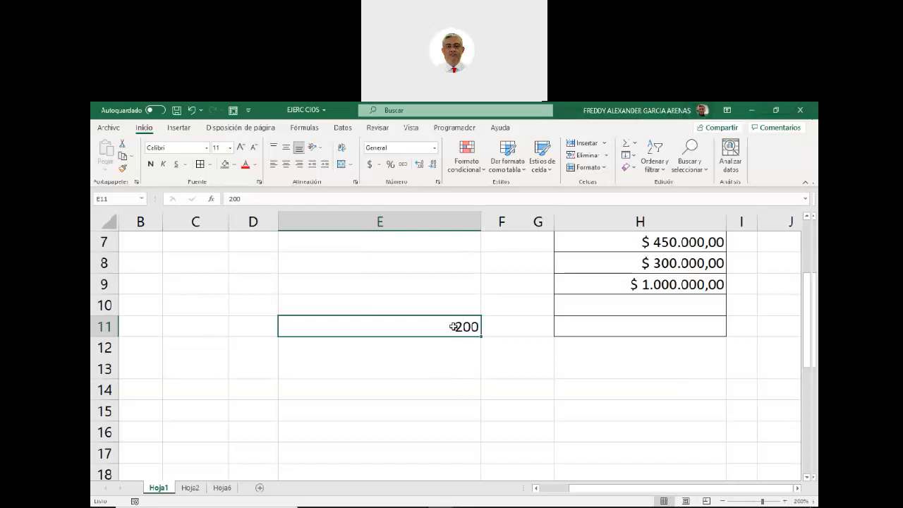
click(434, 147)
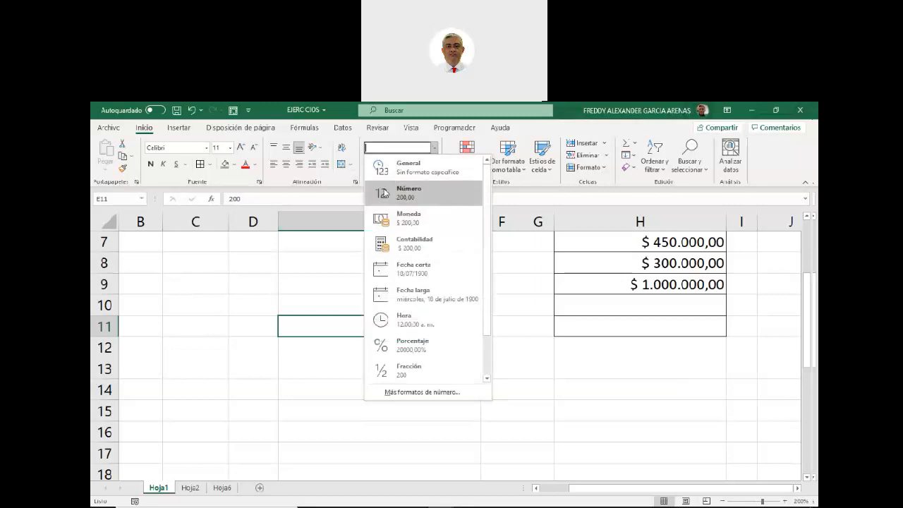
click(385, 269)
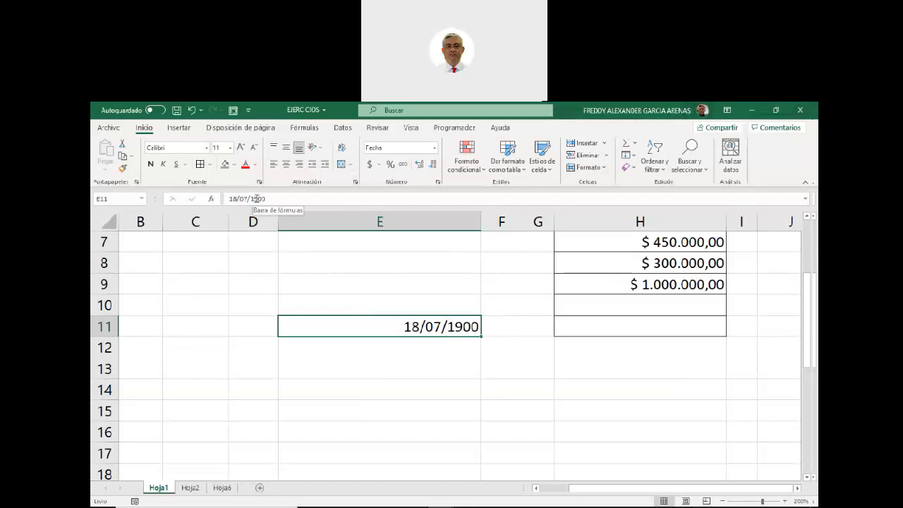
Change the year of the date in cell E11 to 2021.
drag(251, 199, 268, 198)
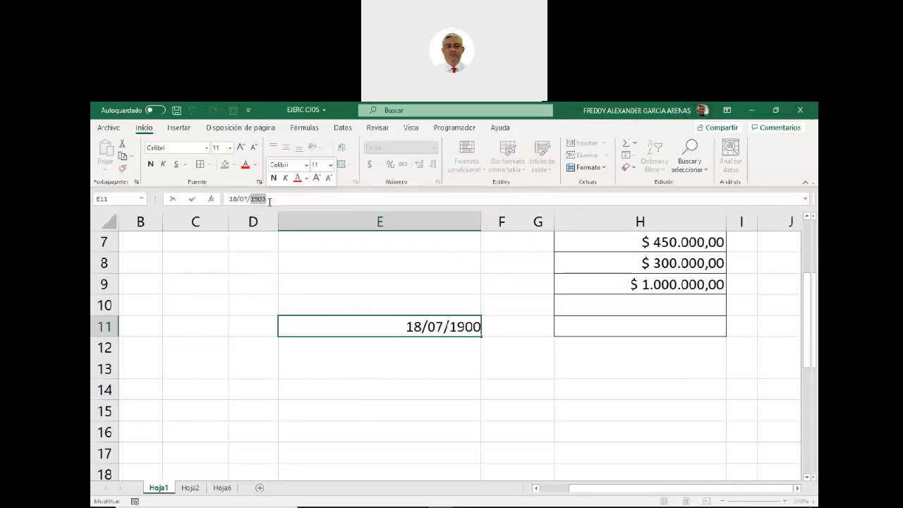
text(2021)
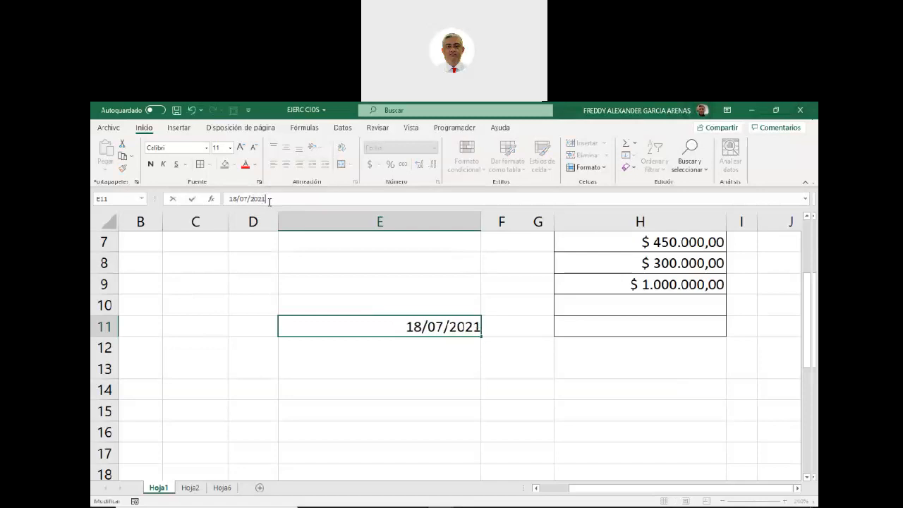
click(440, 382)
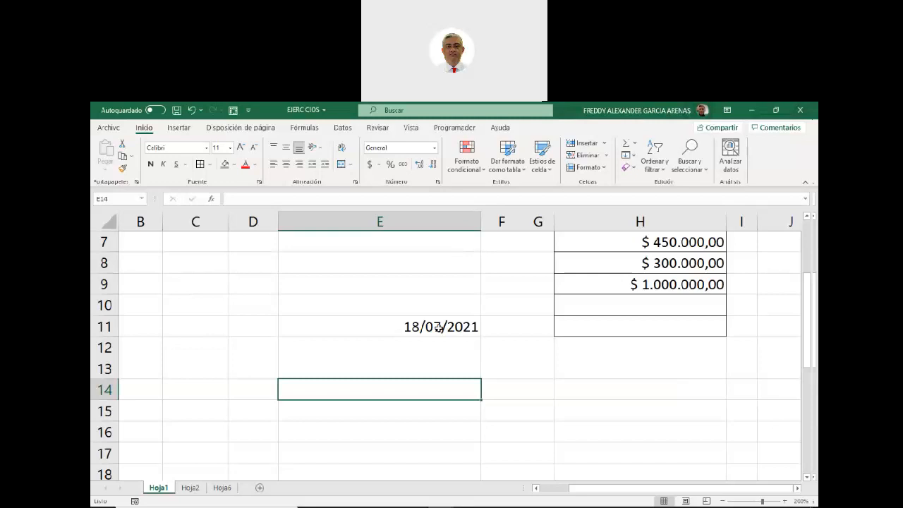
Show cell E11 as a plain number with the General format, and restore the short date format (Fecha corta).
click(462, 319)
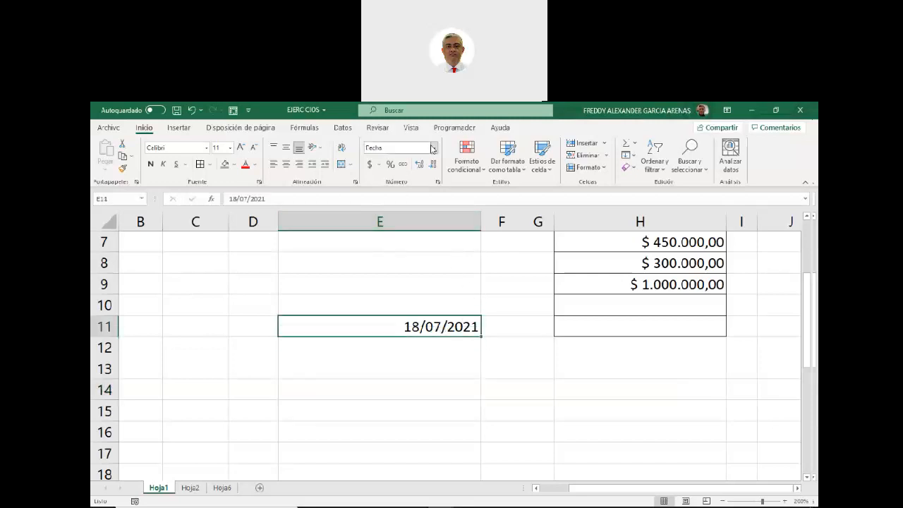
click(434, 147)
click(411, 167)
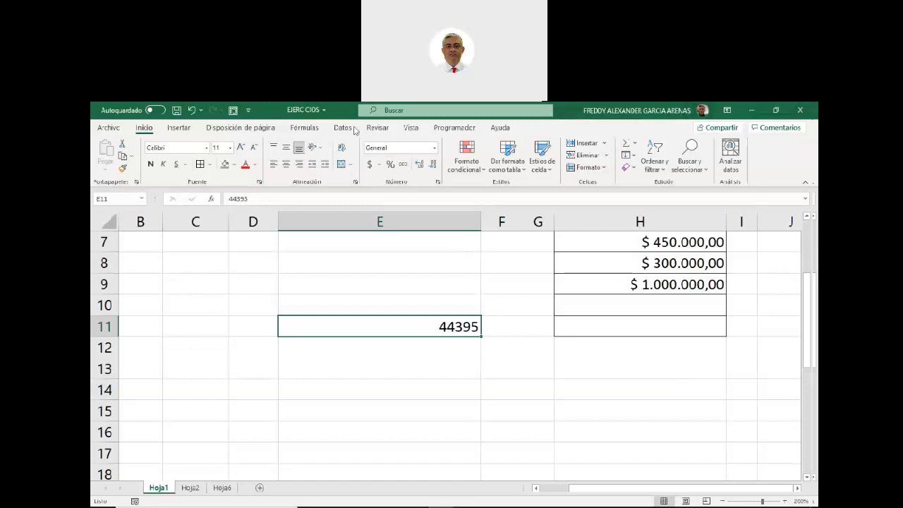
click(434, 147)
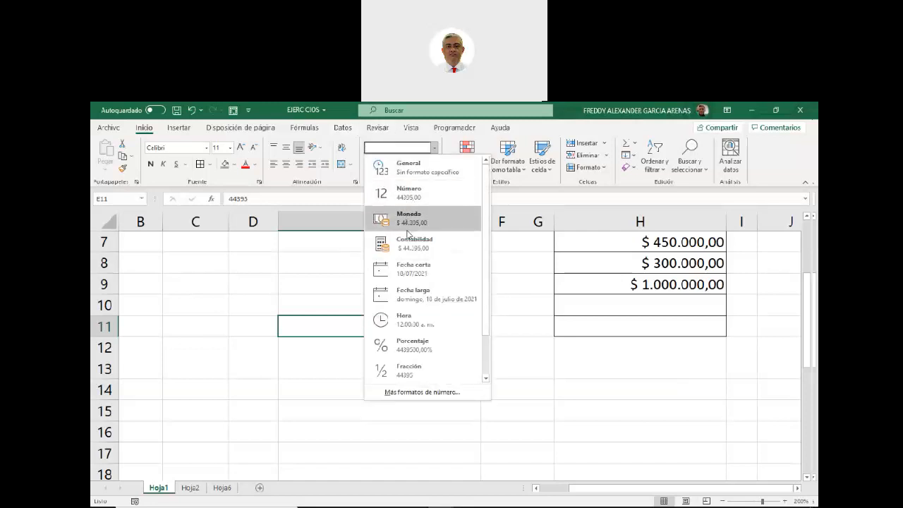
click(415, 272)
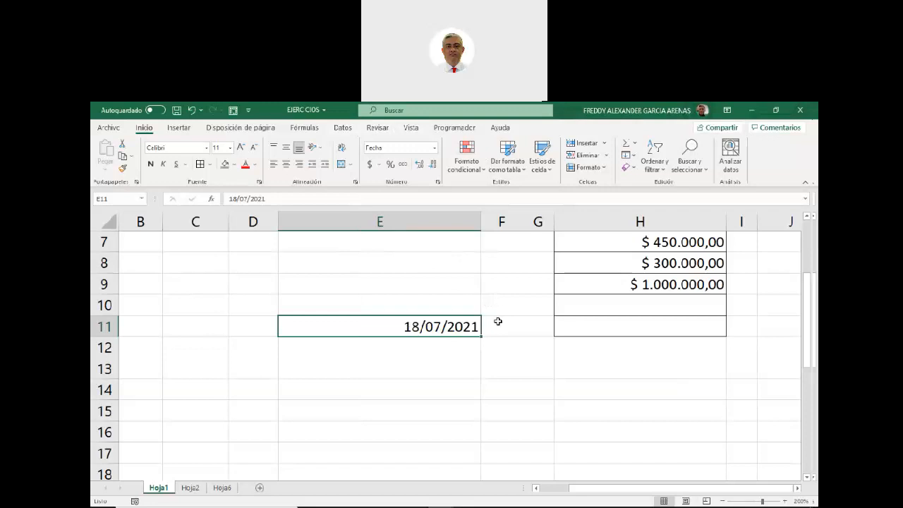
Enter the date in cell E13 as 24 ago.
click(419, 364)
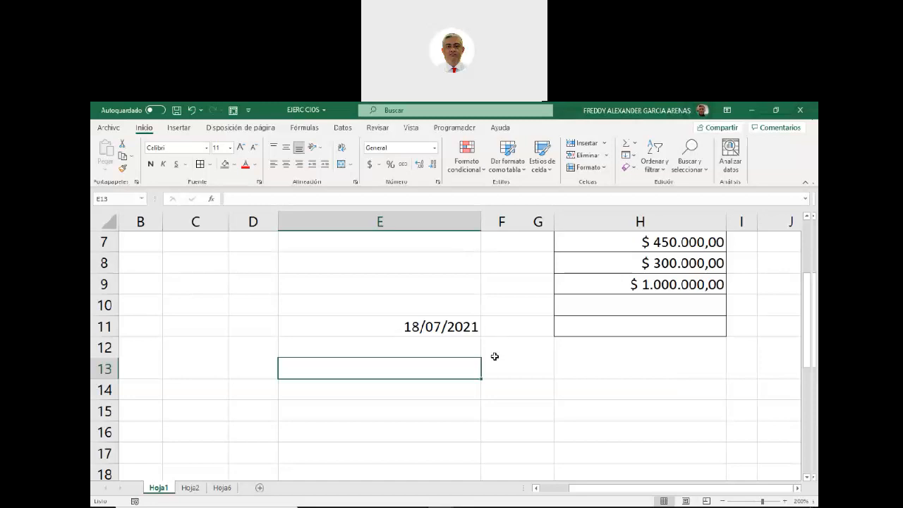
click(397, 147)
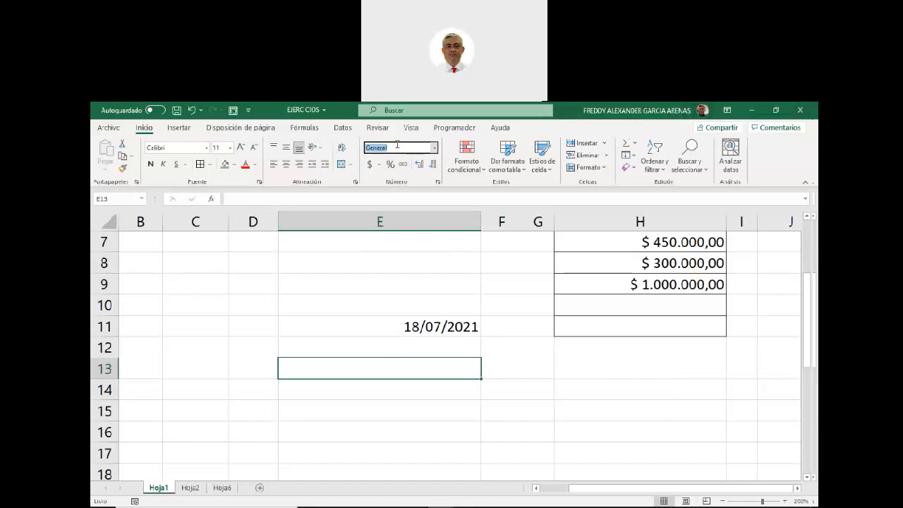
click(443, 369)
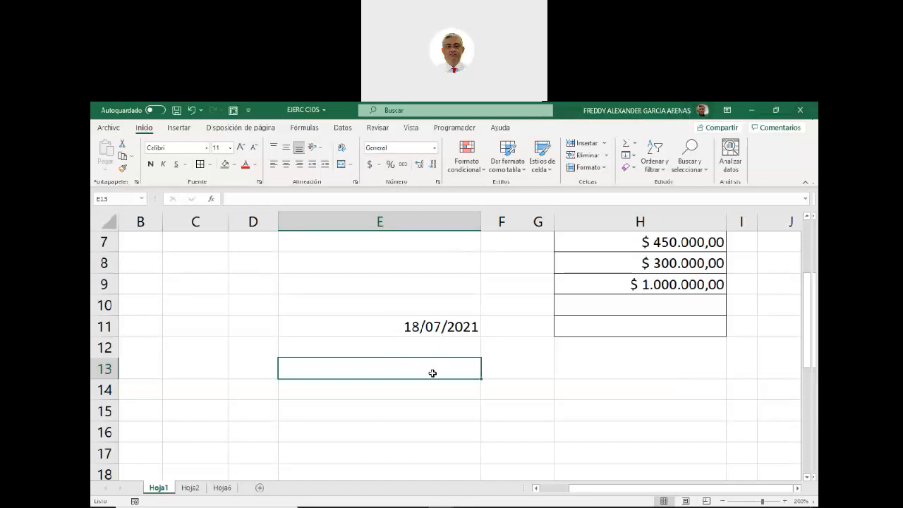
text(24)
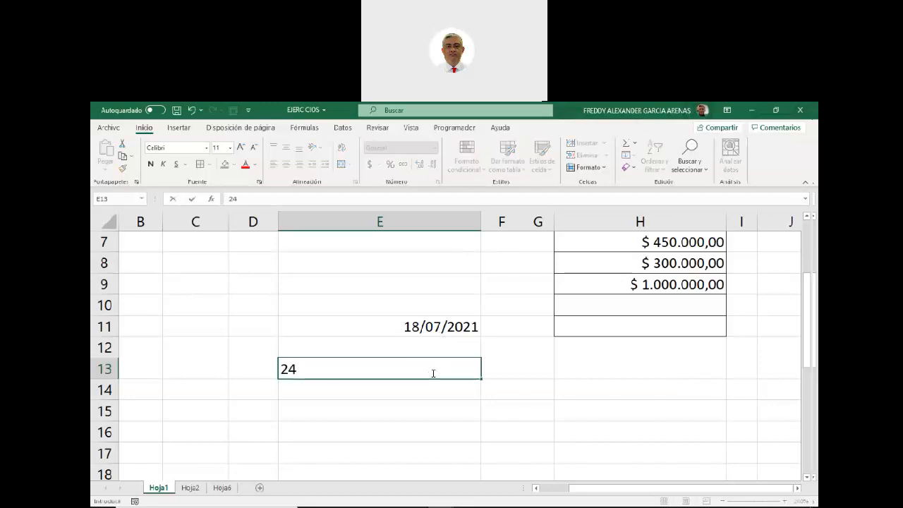
text( ago)
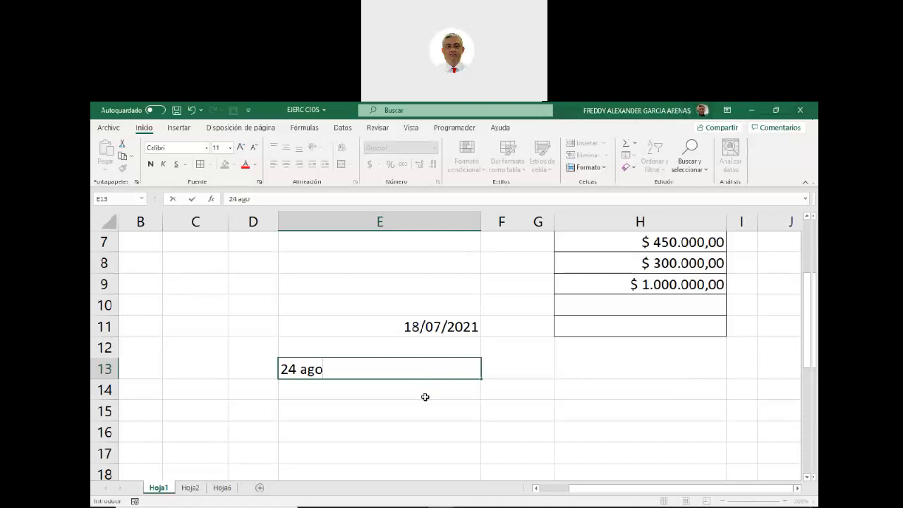
key(Return)
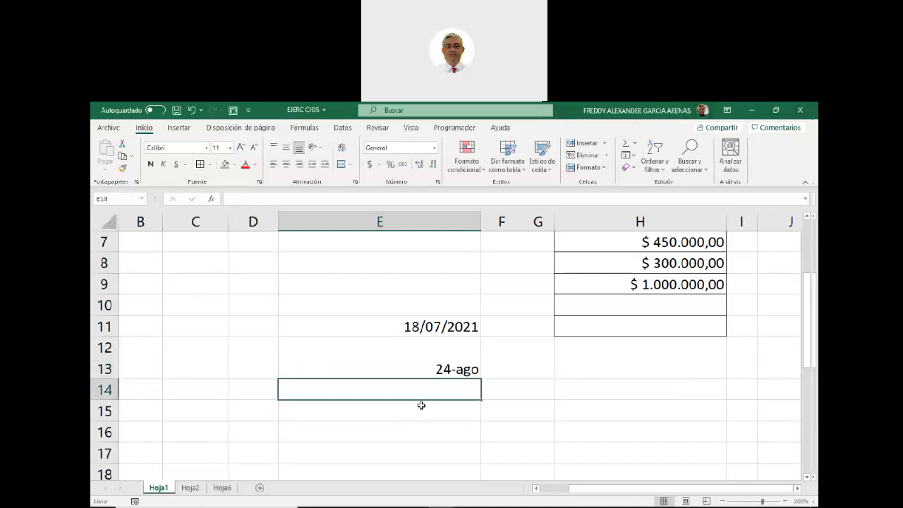
Examine the full date stored in cell E13.
click(421, 369)
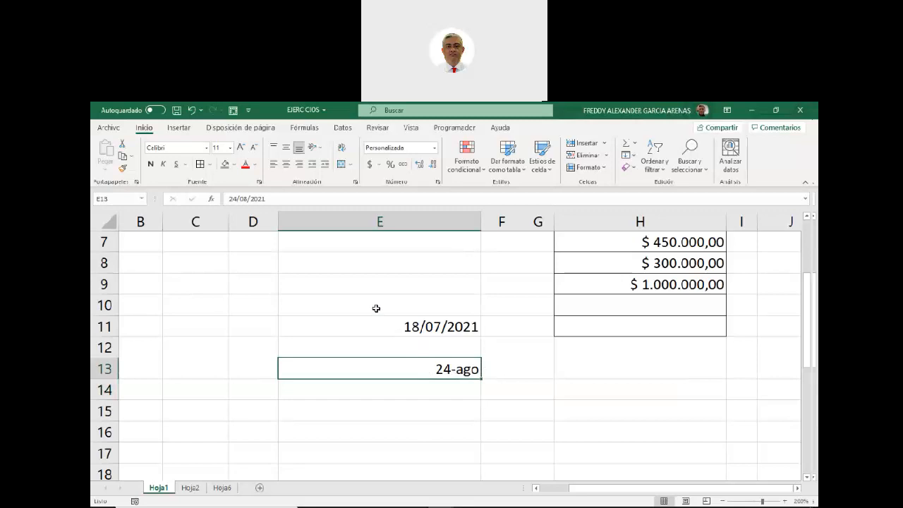
click(281, 199)
drag(281, 200, 229, 199)
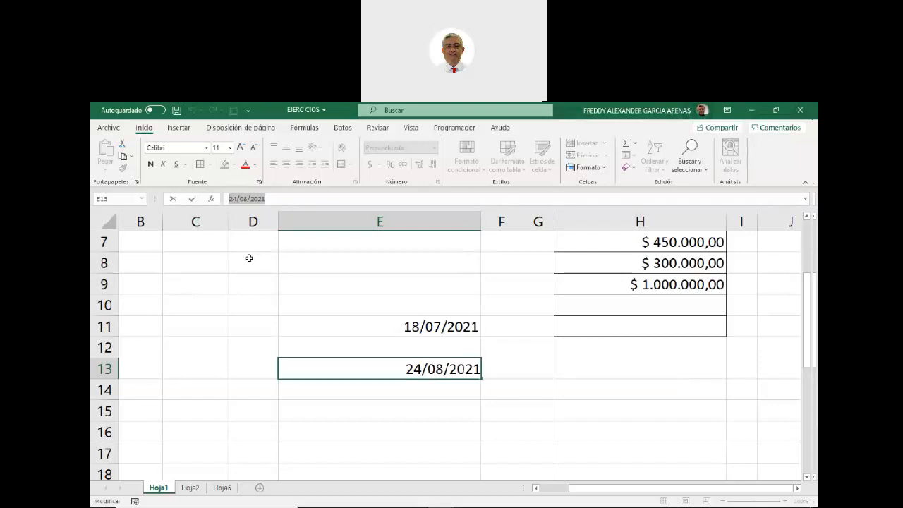
Enter the date 24/08/2021 in cell E15.
click(404, 416)
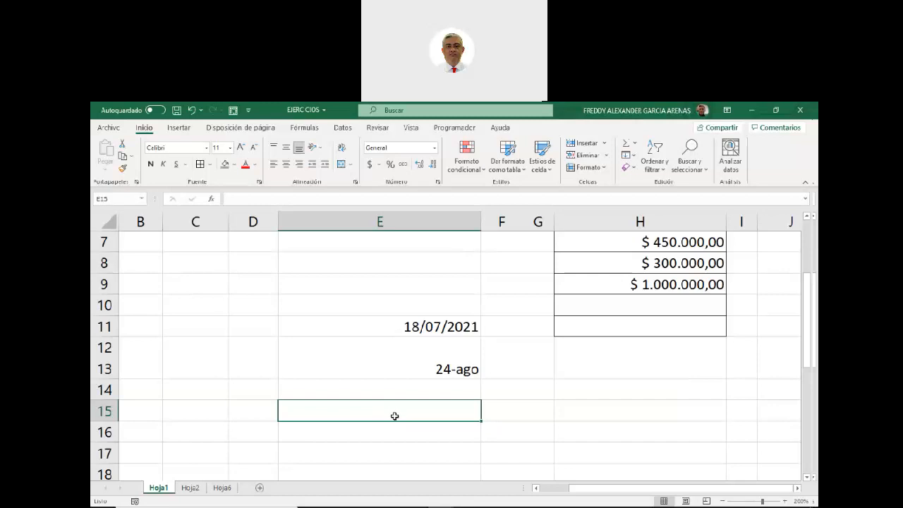
text(24)
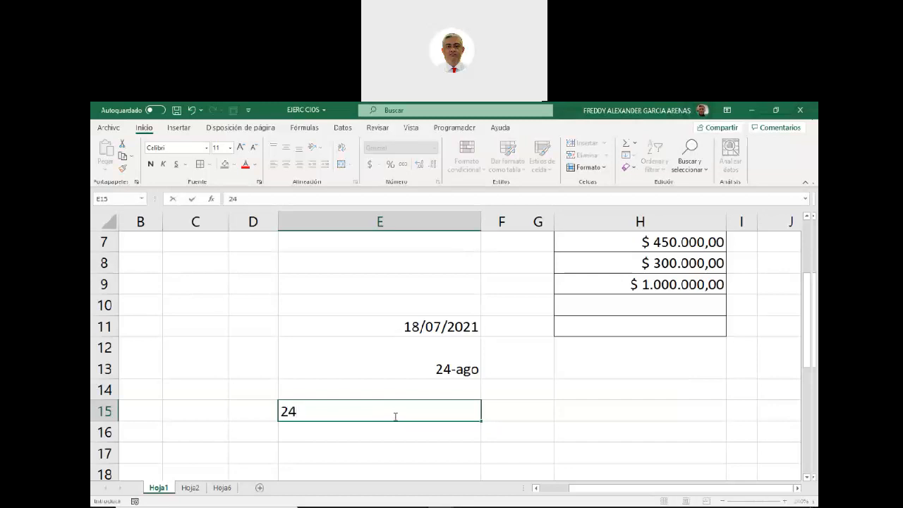
text(/)
text(ag)
key(BackSpace)
key(BackSpace)
text(08/2021)
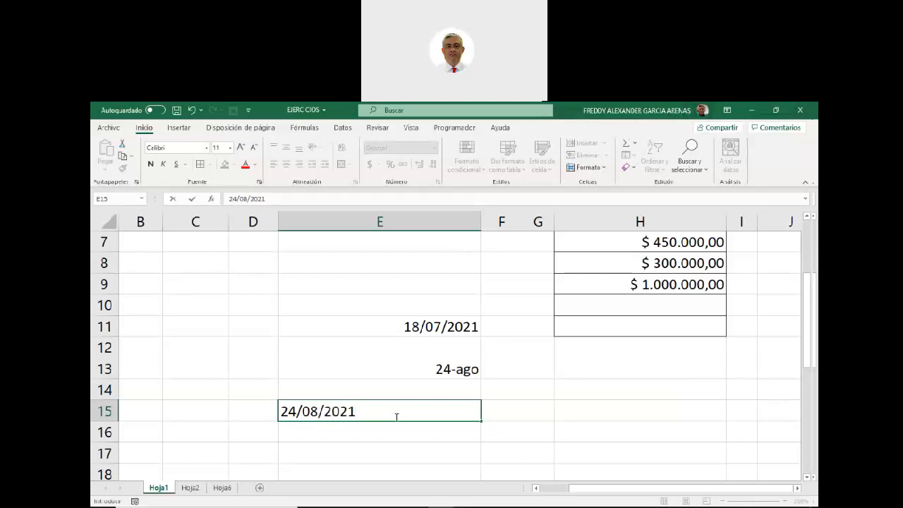
click(534, 411)
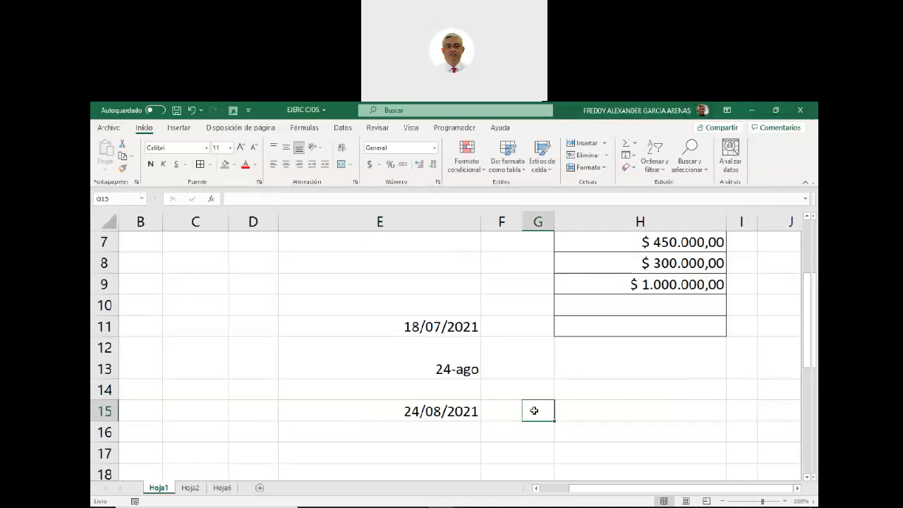
Check the number formats assigned to the dates in cells E15 and E13.
click(443, 411)
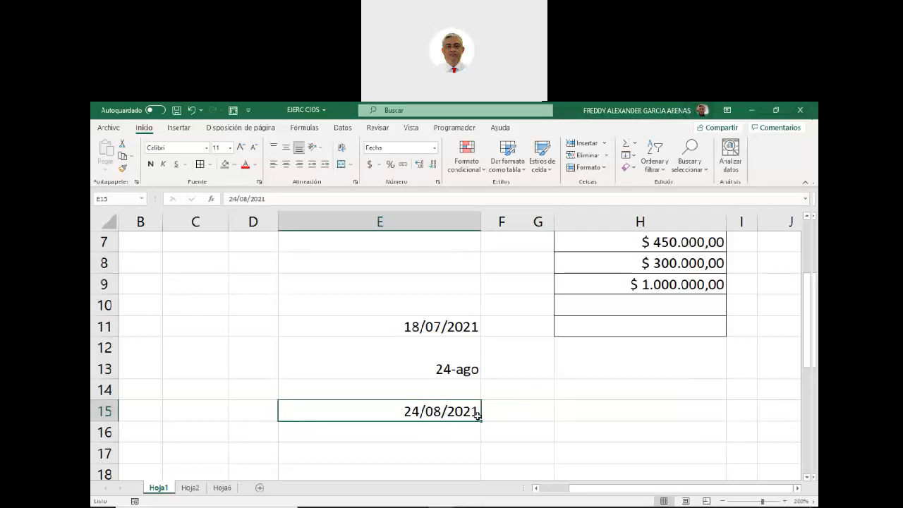
click(387, 147)
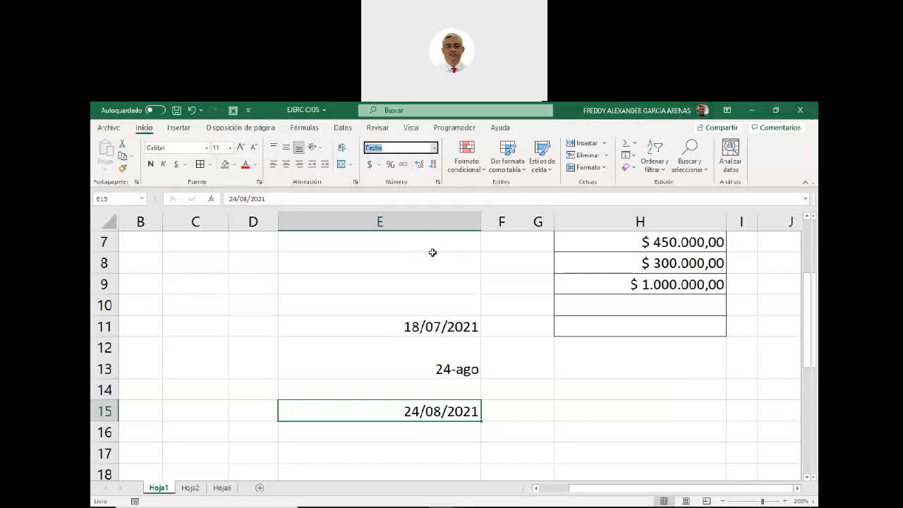
click(449, 370)
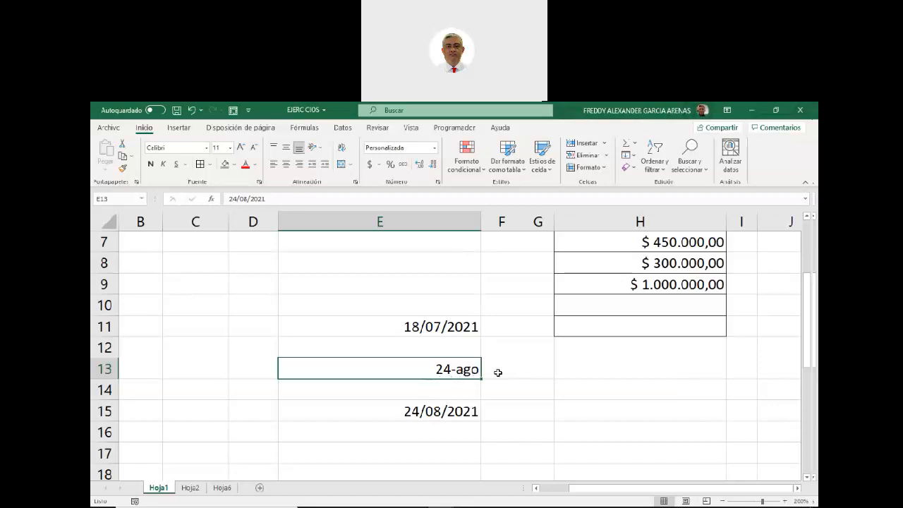
Open the cell format settings for empty cell E9 and show the custom formats (Personalizada).
click(424, 286)
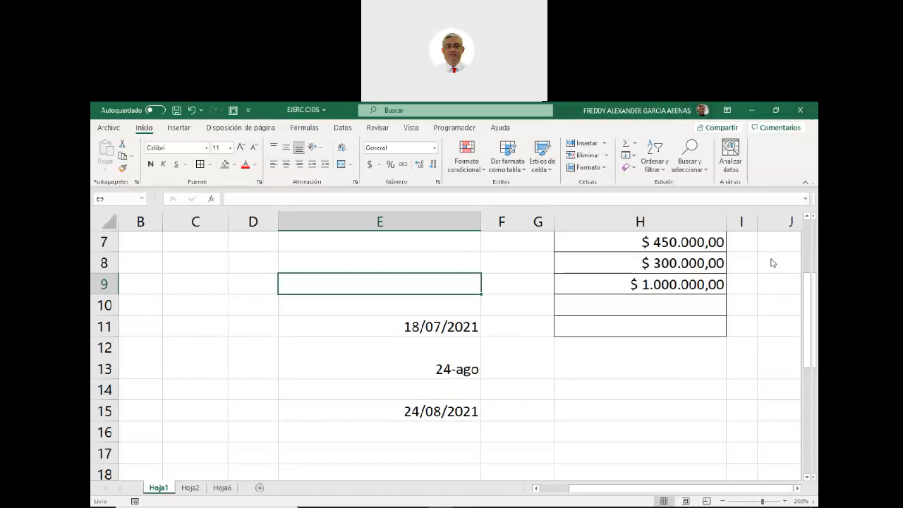
click(533, 367)
click(414, 285)
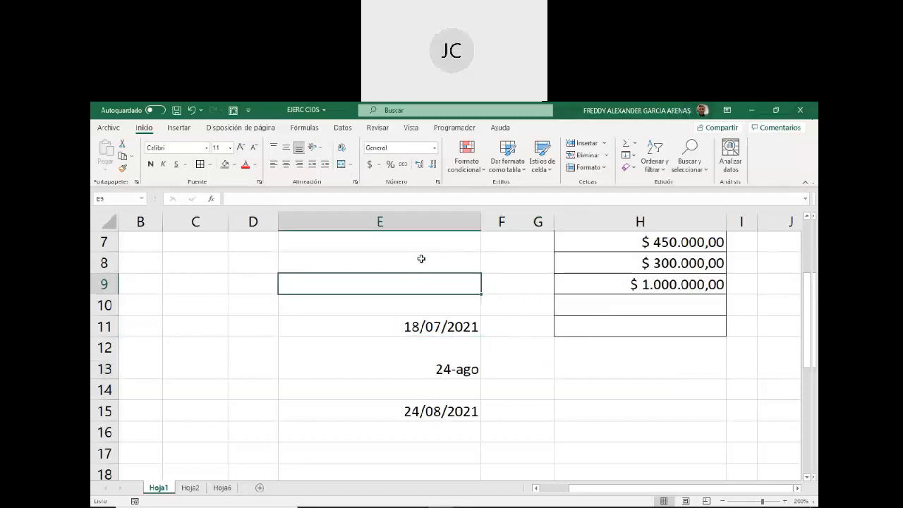
click(438, 181)
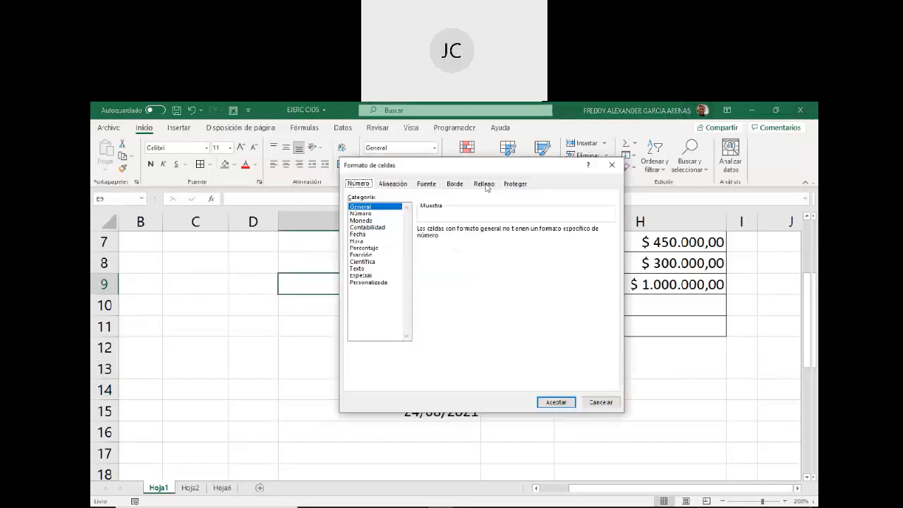
drag(515, 171, 637, 170)
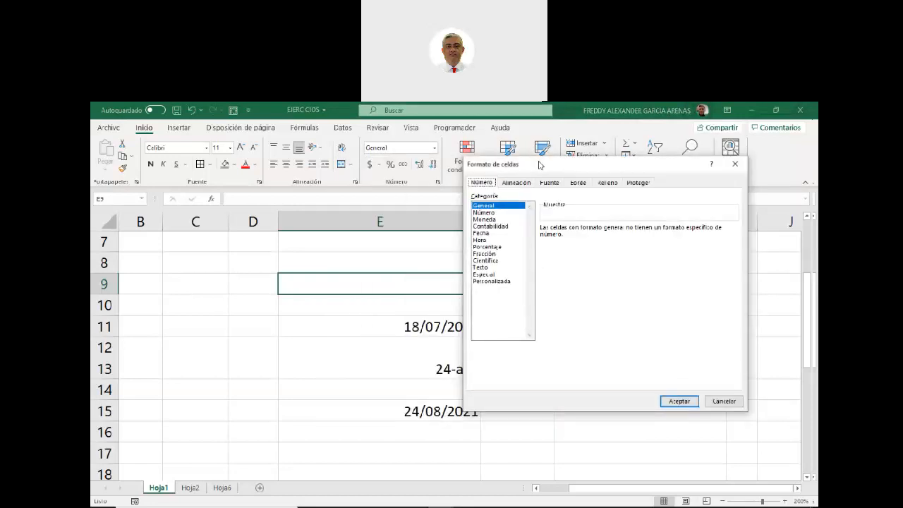
drag(543, 167, 569, 174)
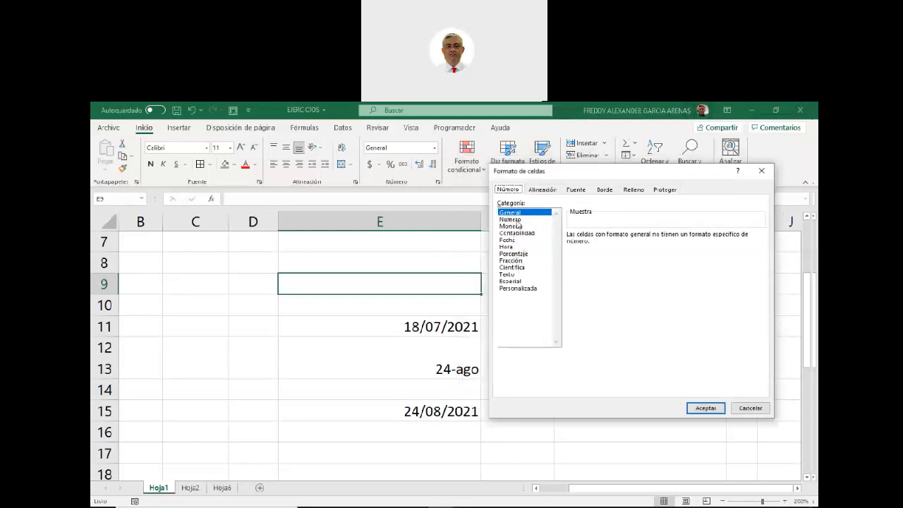
click(517, 288)
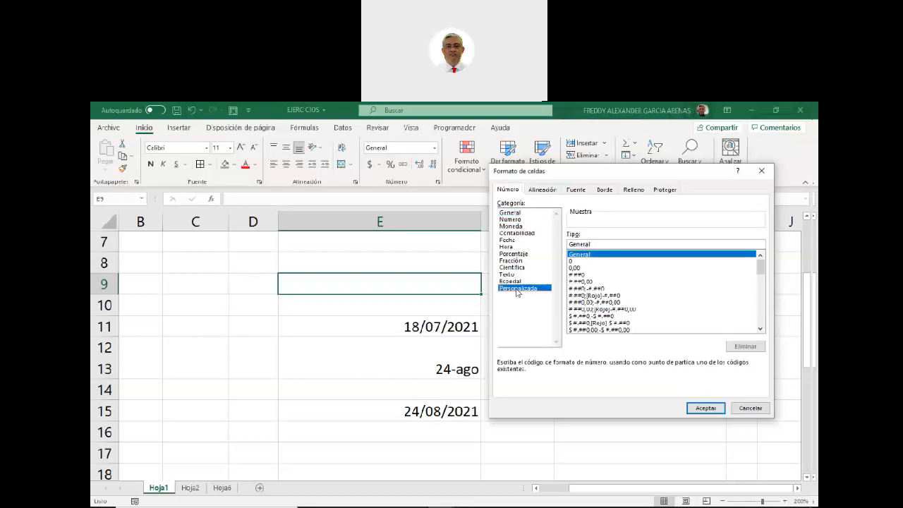
Examine the custom number, currency and percentage codes, including $ #.##0;-$ #.##0, its [Rojo] variant and 0%.
drag(585, 178, 413, 176)
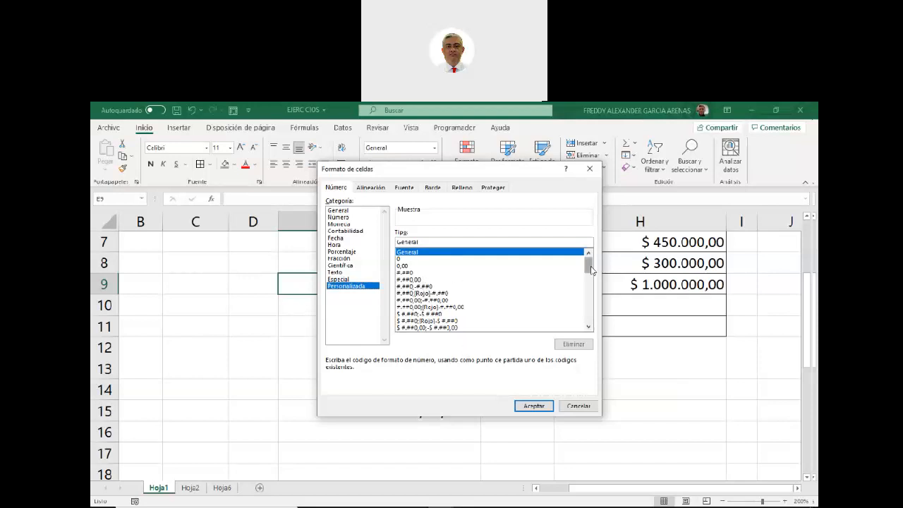
drag(590, 268, 590, 276)
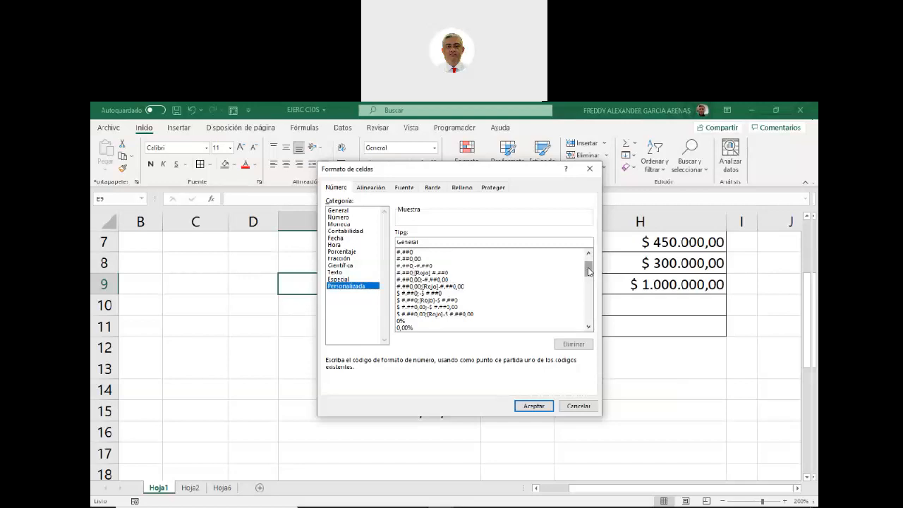
click(405, 293)
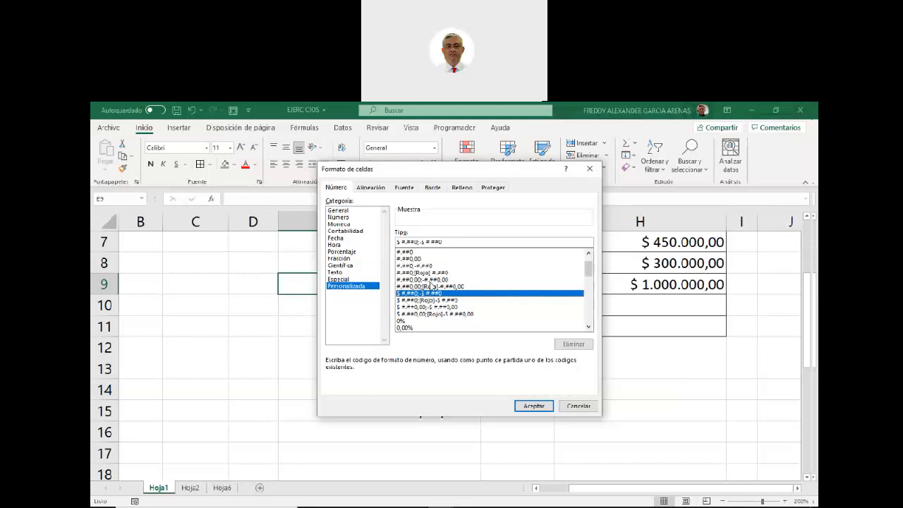
scroll(431, 286, down, 1)
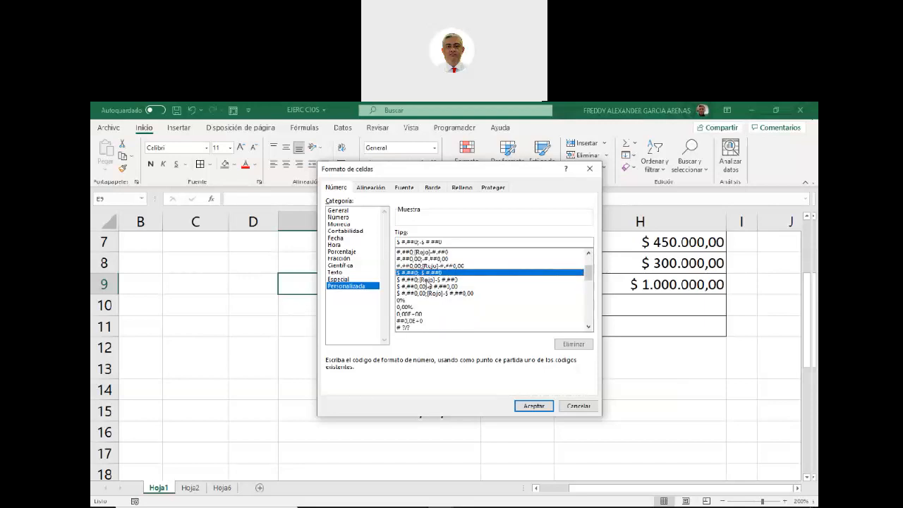
click(427, 280)
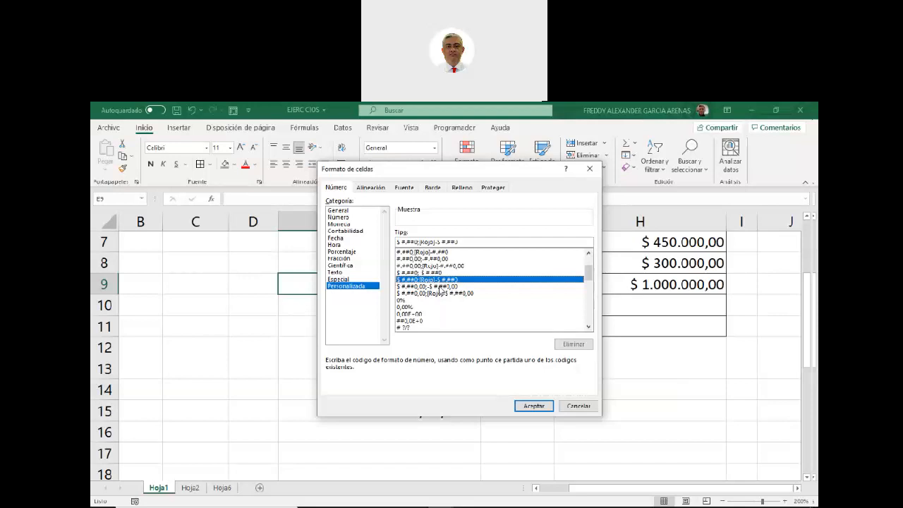
click(401, 301)
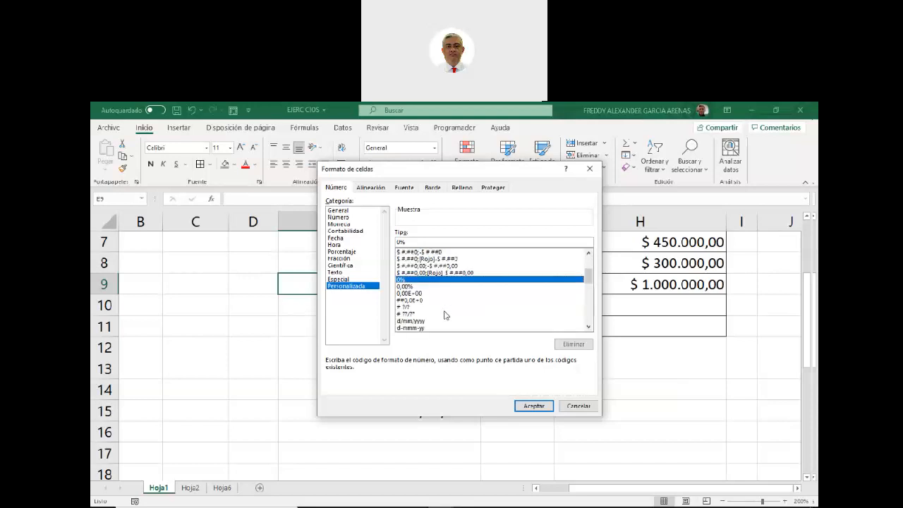
Examine the custom date code d/mm/yyyy and compare it with the dates already in column E.
scroll(443, 312, down, 2)
scroll(443, 308, down, 2)
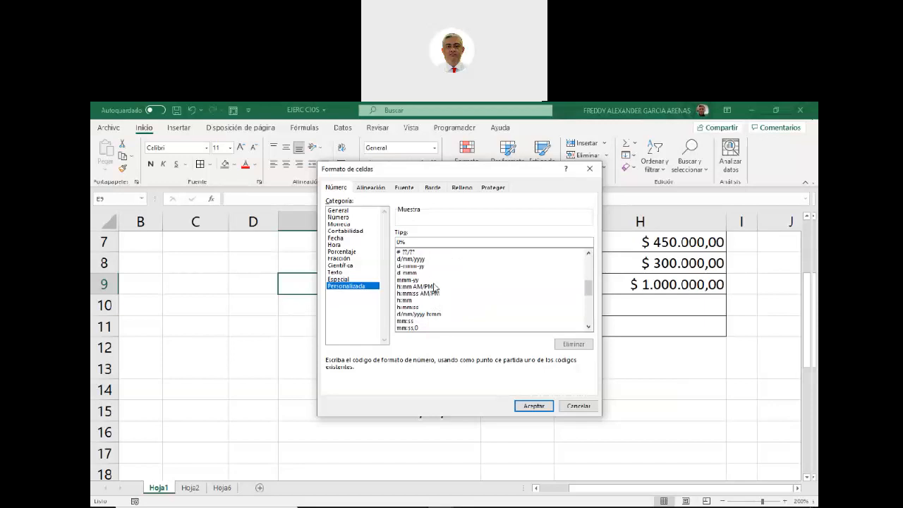
click(419, 260)
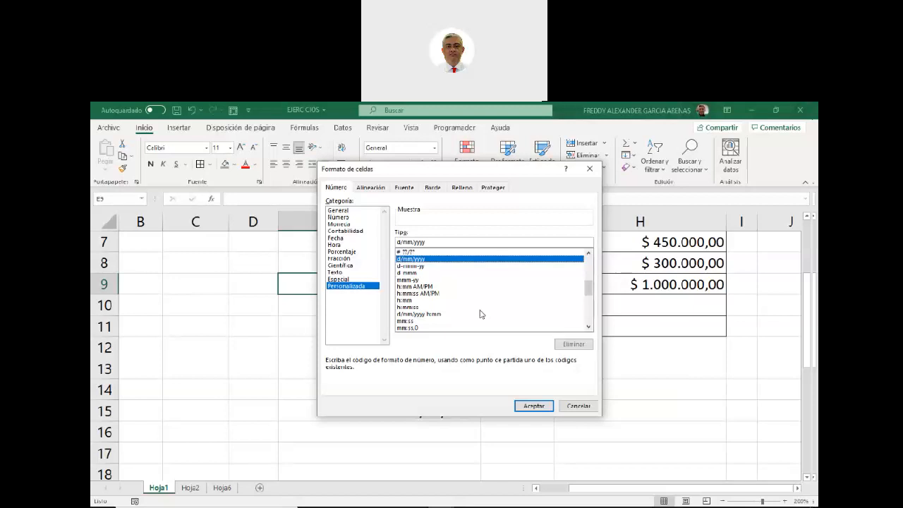
drag(427, 170, 446, 390)
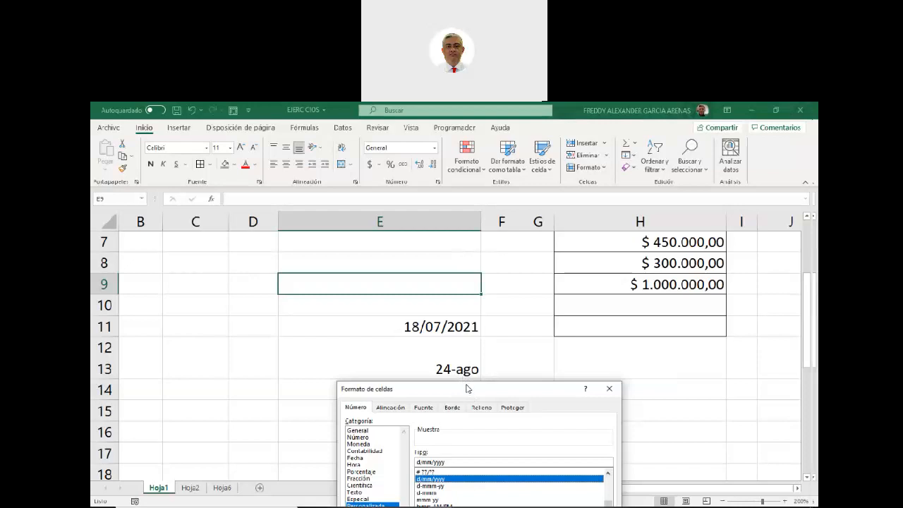
drag(464, 390, 450, 348)
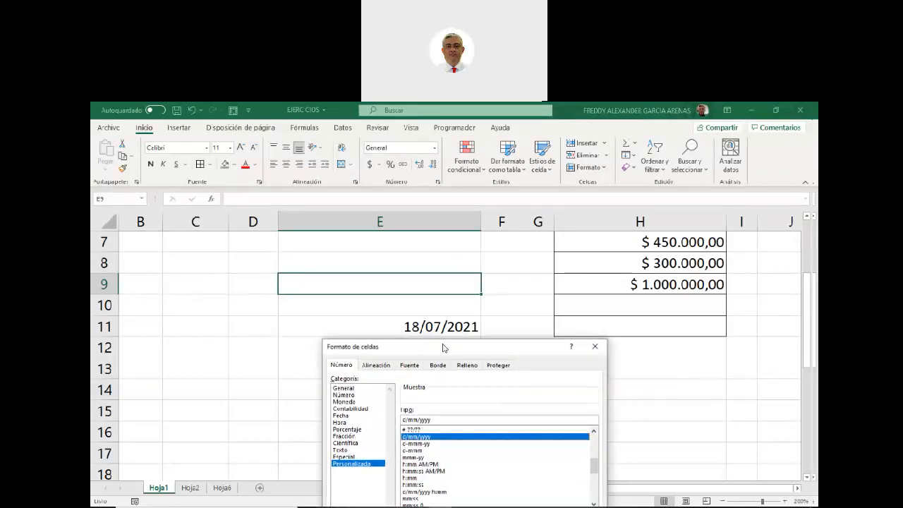
drag(443, 347, 438, 193)
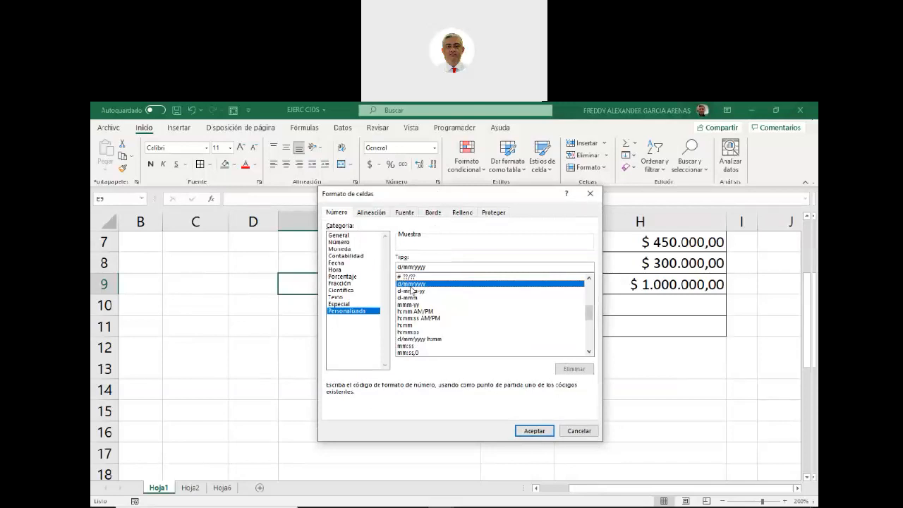
Examine the custom time codes h:mm AM/PM, h:mm:ss AM/PM and h:mm:ss.
click(410, 311)
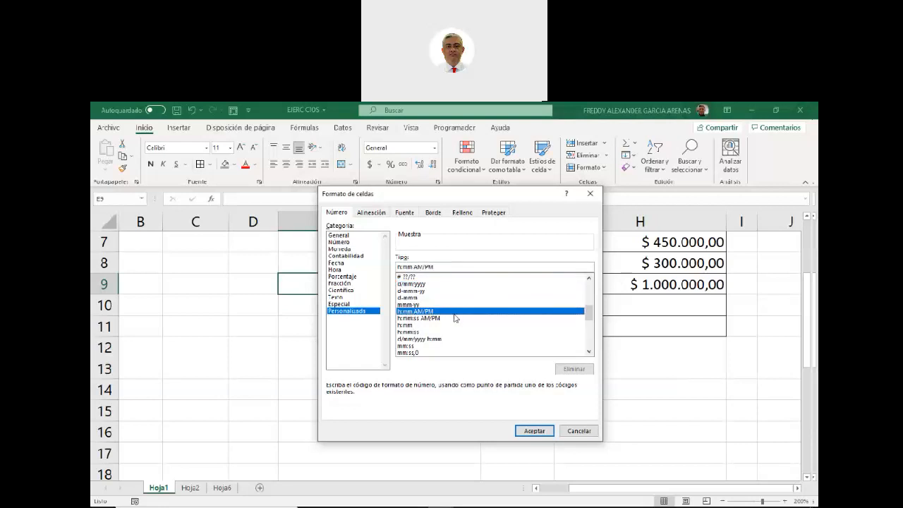
click(414, 318)
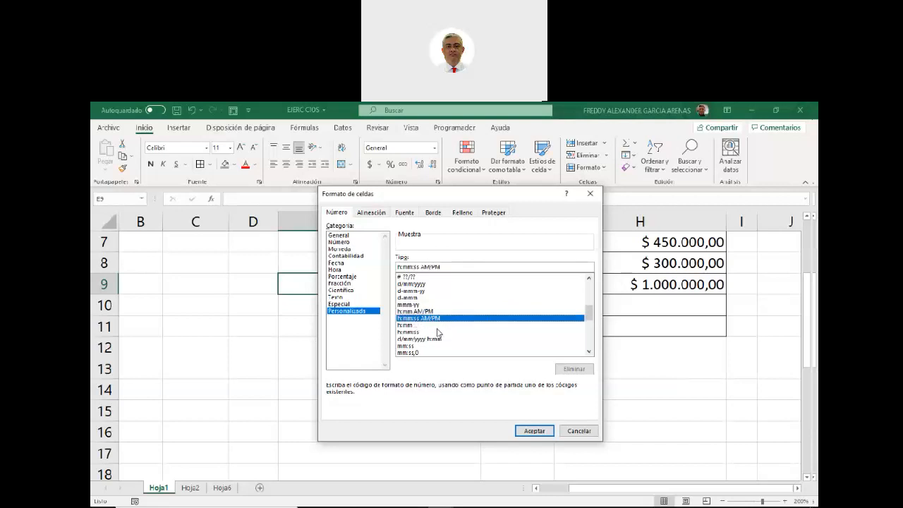
click(413, 331)
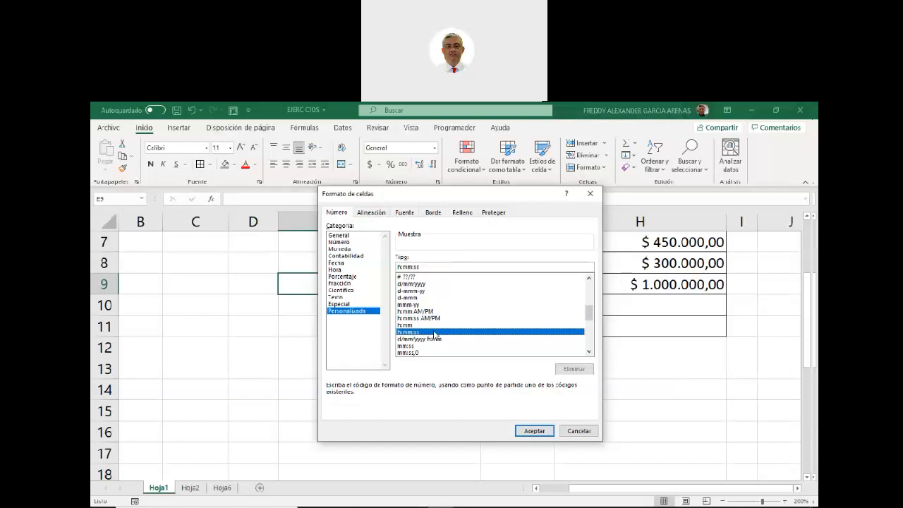
Examine the accounting and es-CO long date codes further down the custom list, and close the cell format settings without applying any.
scroll(469, 322, down, 1)
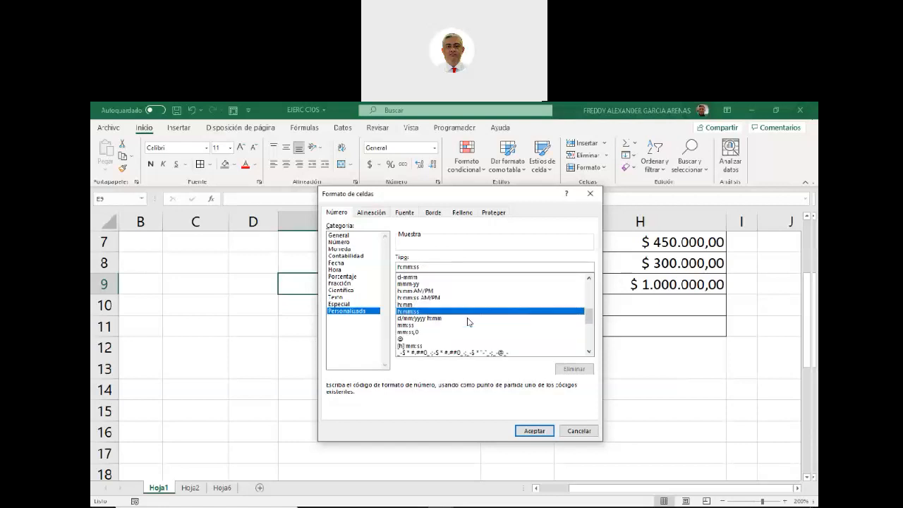
scroll(468, 322, down, 3)
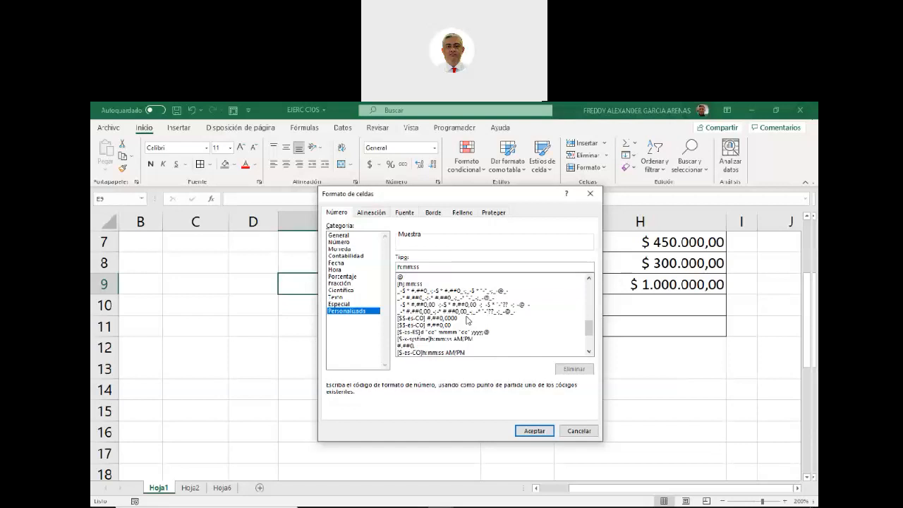
click(452, 292)
scroll(463, 319, down, 3)
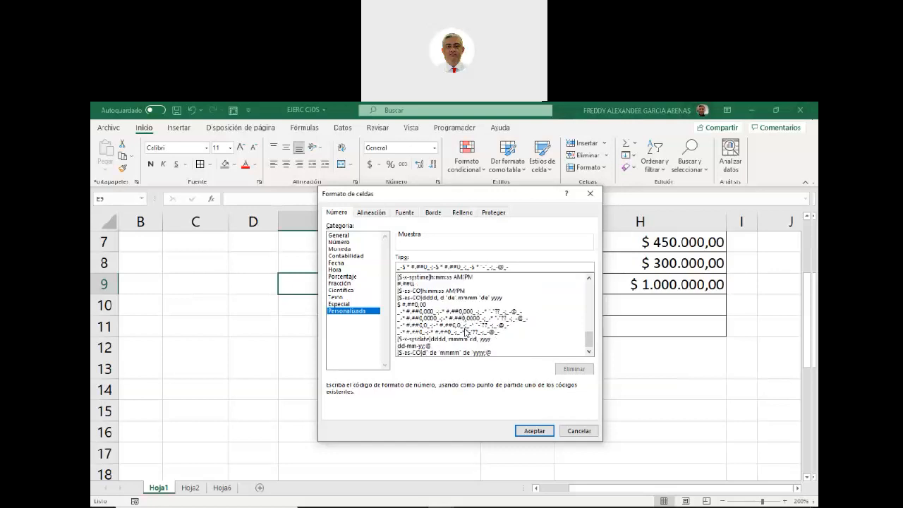
scroll(465, 332, up, 3)
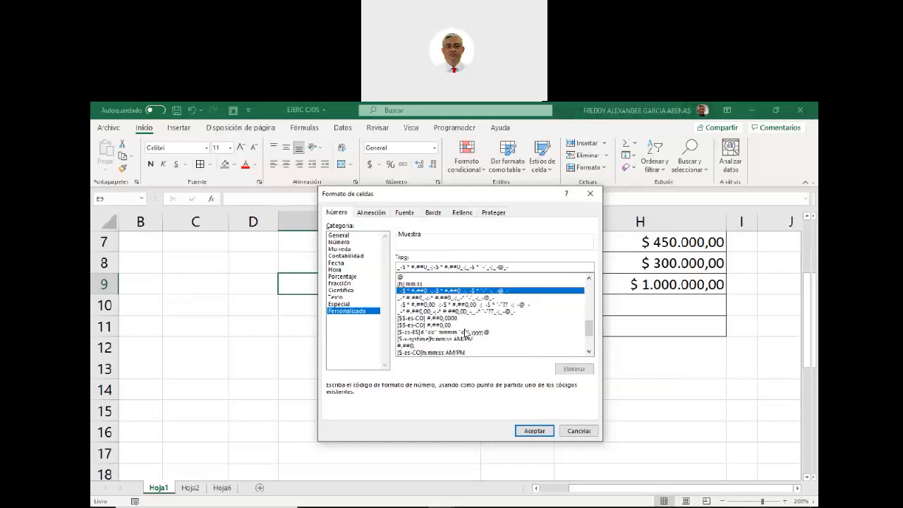
scroll(465, 331, down, 3)
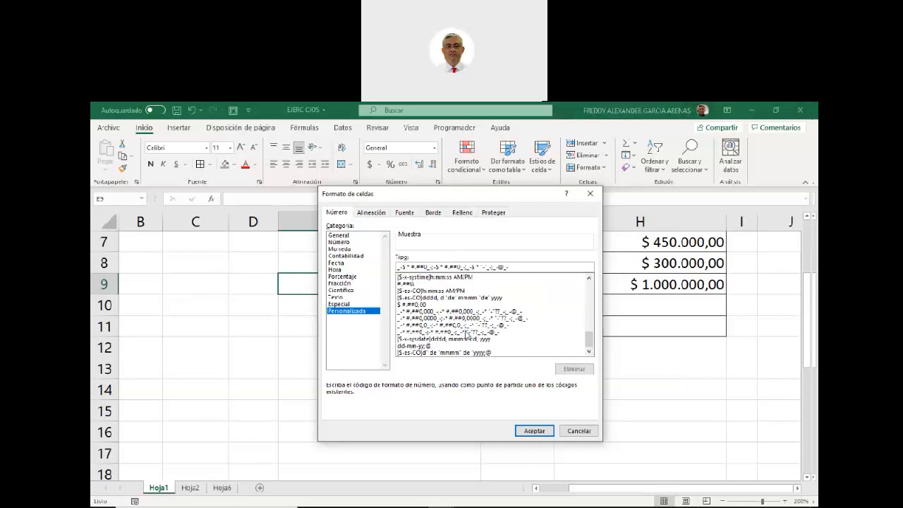
click(455, 353)
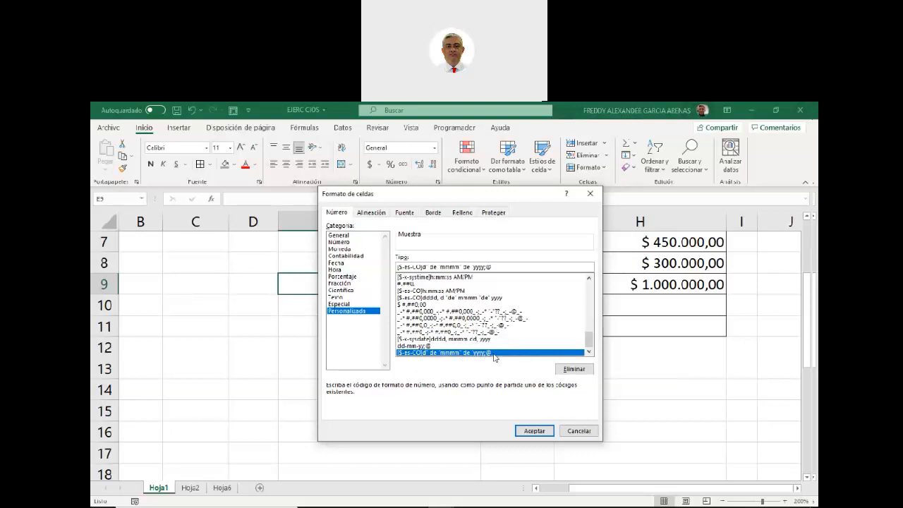
drag(591, 340, 589, 288)
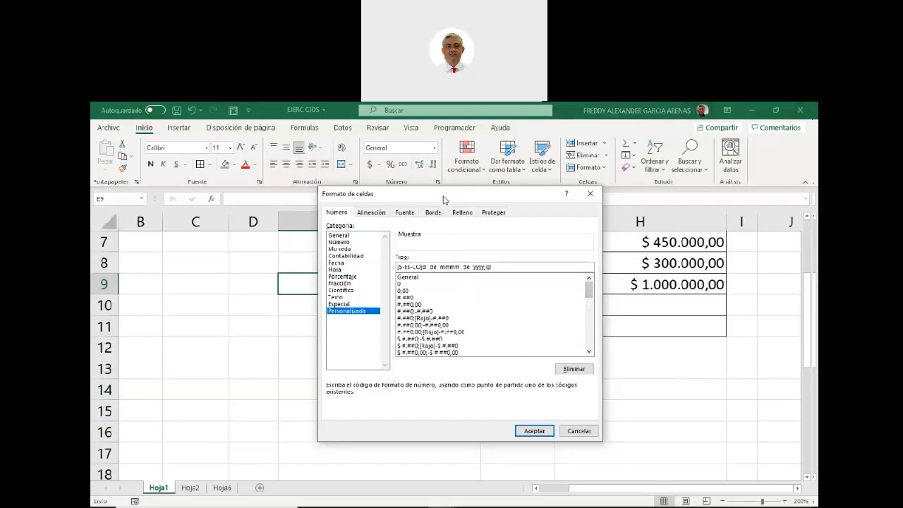
drag(445, 200, 480, 429)
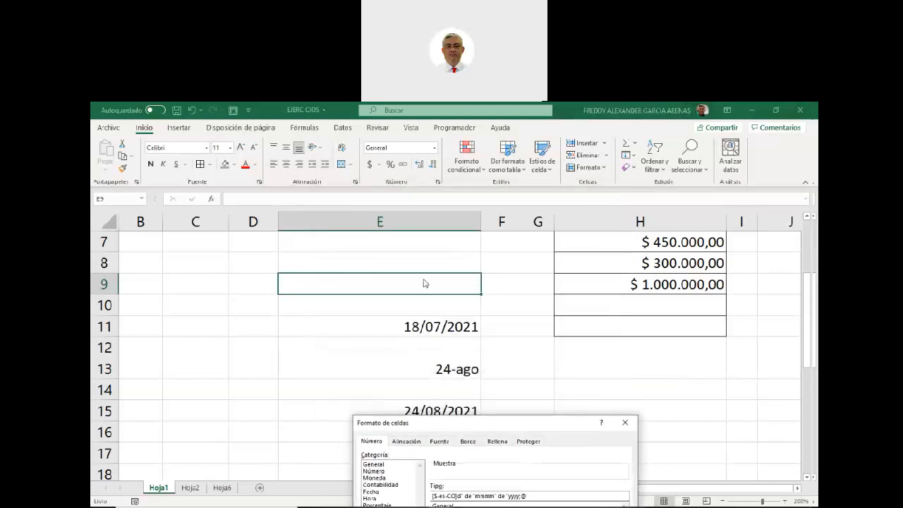
click(625, 422)
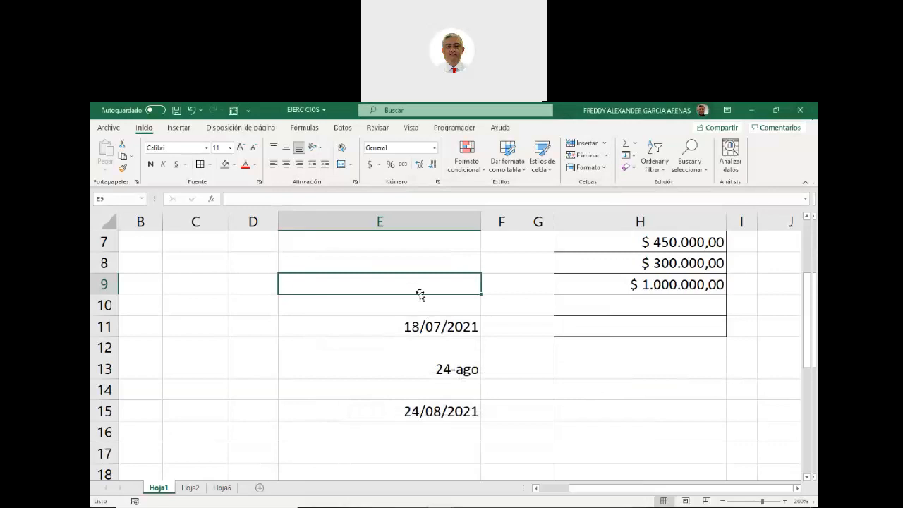
Enter 3000 in cell E9 and keep that cell selected.
text(3000)
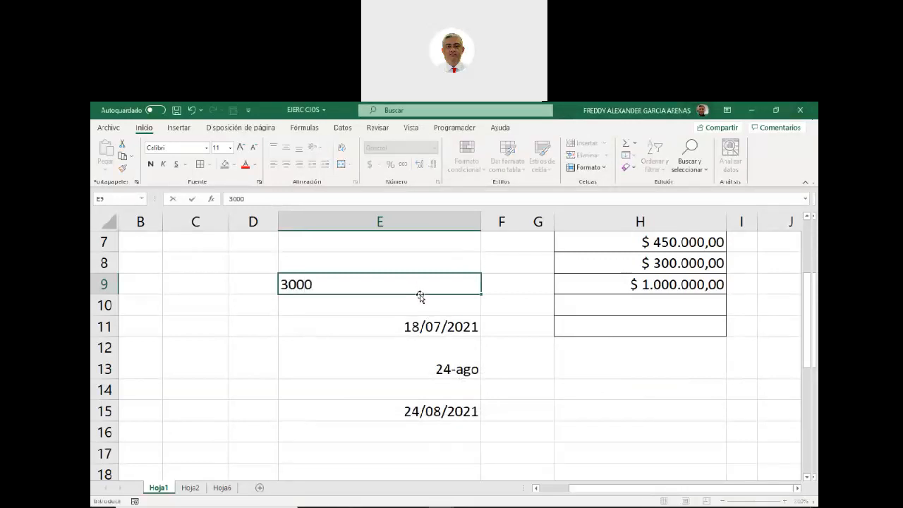
click(396, 309)
click(397, 289)
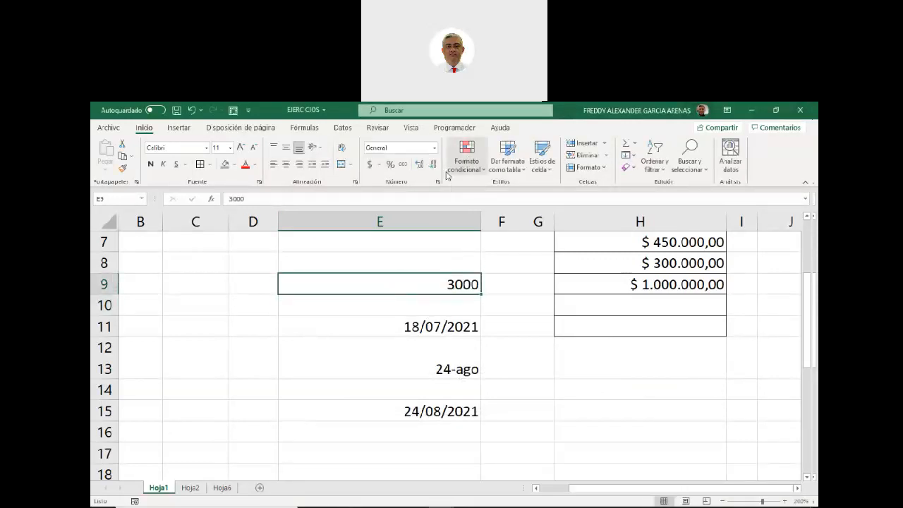
Apply the custom number format #.##0. to cell E9, building it from the existing #.##0 code.
key(ctrl+1)
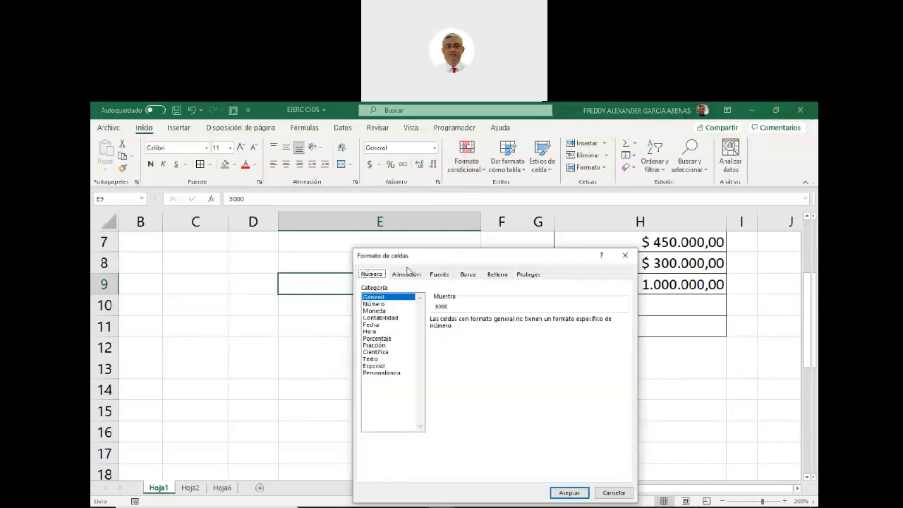
click(388, 373)
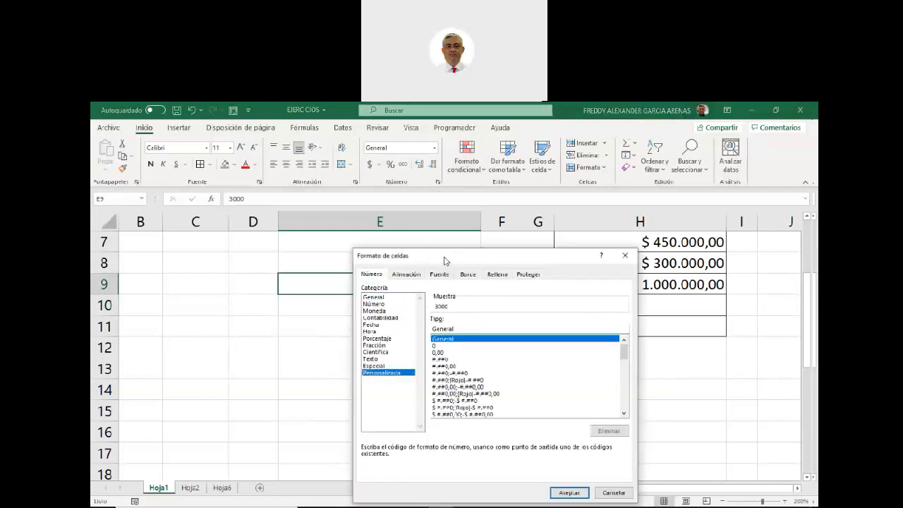
drag(445, 261, 446, 162)
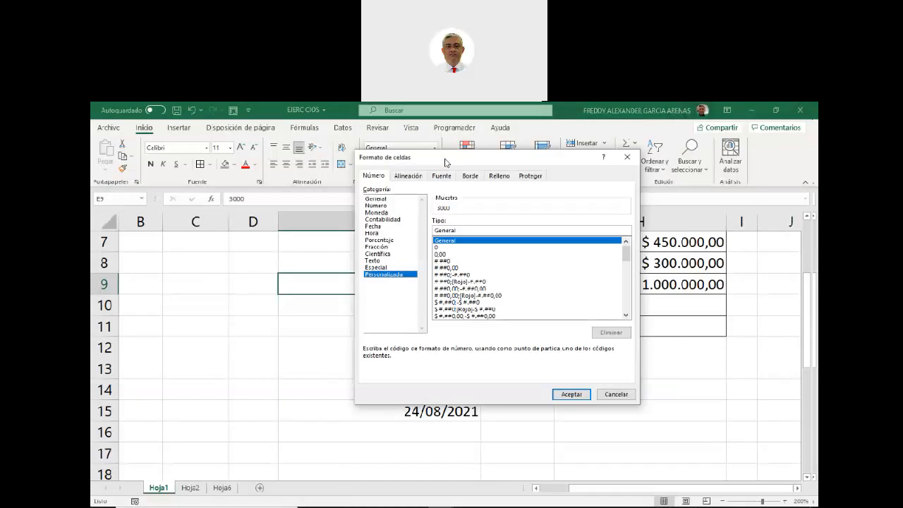
click(455, 261)
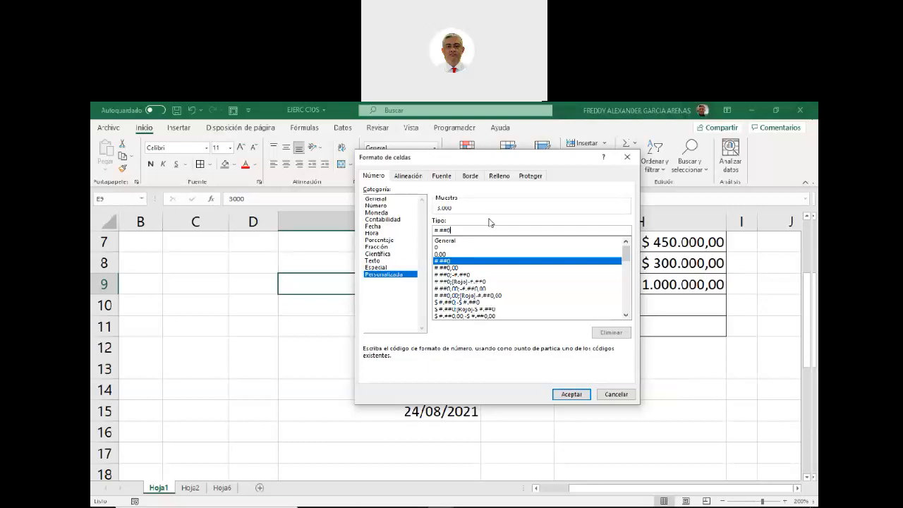
text(.)
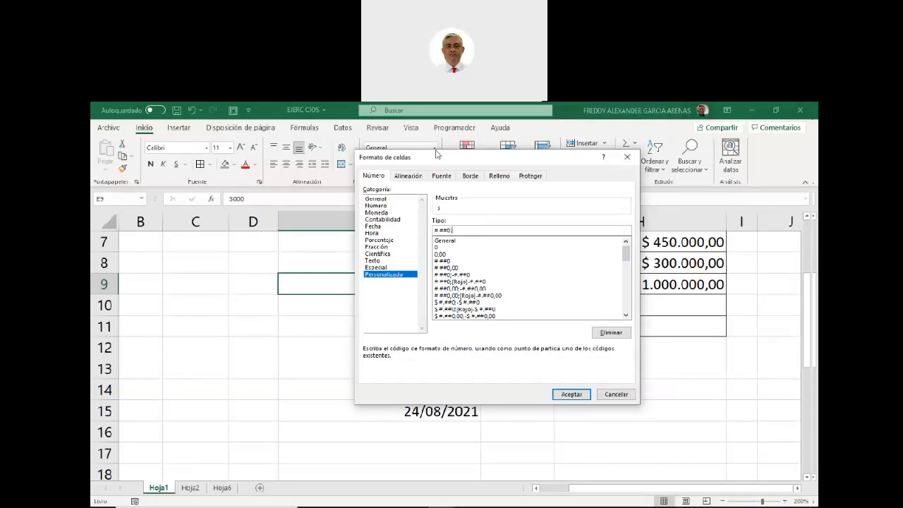
drag(436, 156, 428, 306)
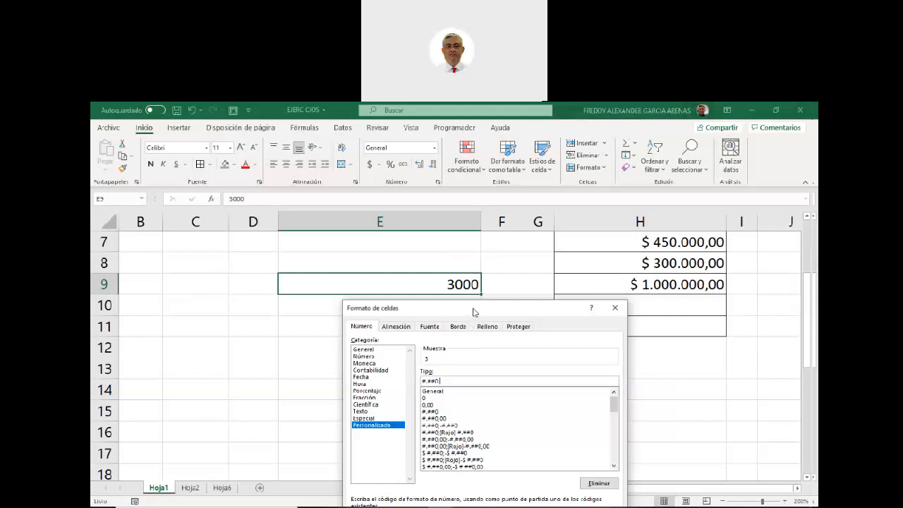
drag(474, 308, 495, 178)
click(582, 416)
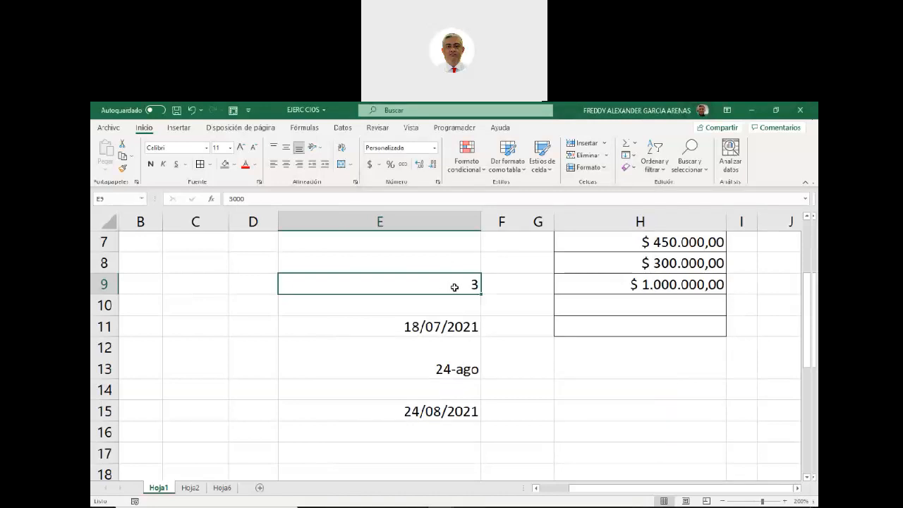
Check the underlying value stored in cell E9 without changing it.
click(244, 199)
double_click(243, 199)
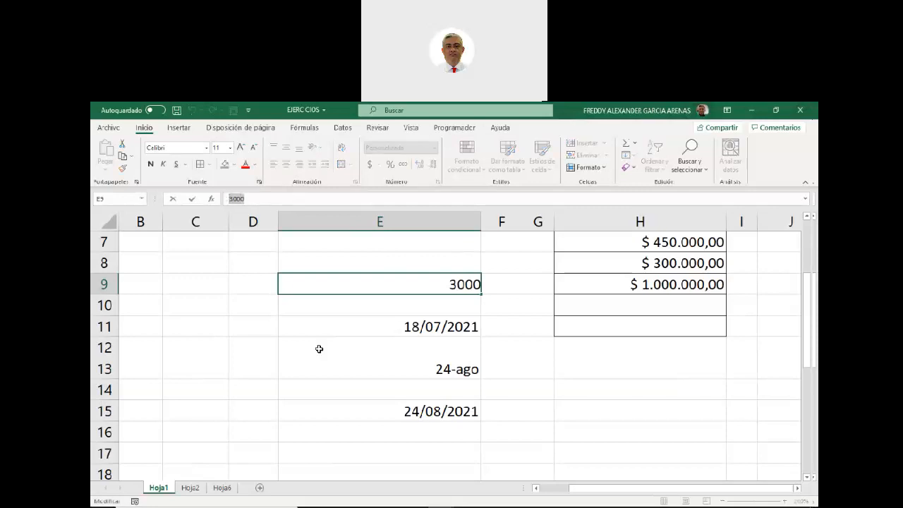
click(517, 317)
click(431, 287)
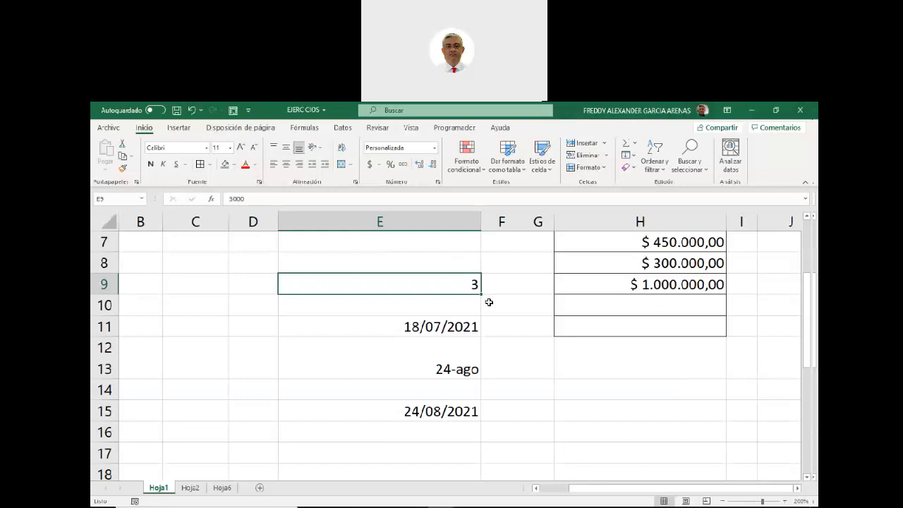
Look for the #.##0. code among the standard number formats and in the custom list, and close the settings without changes.
click(434, 148)
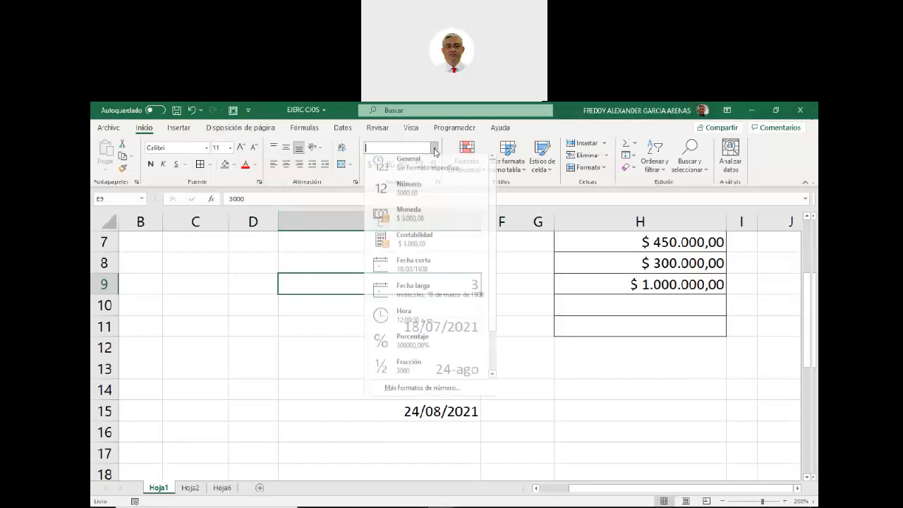
scroll(423, 353, down, 1)
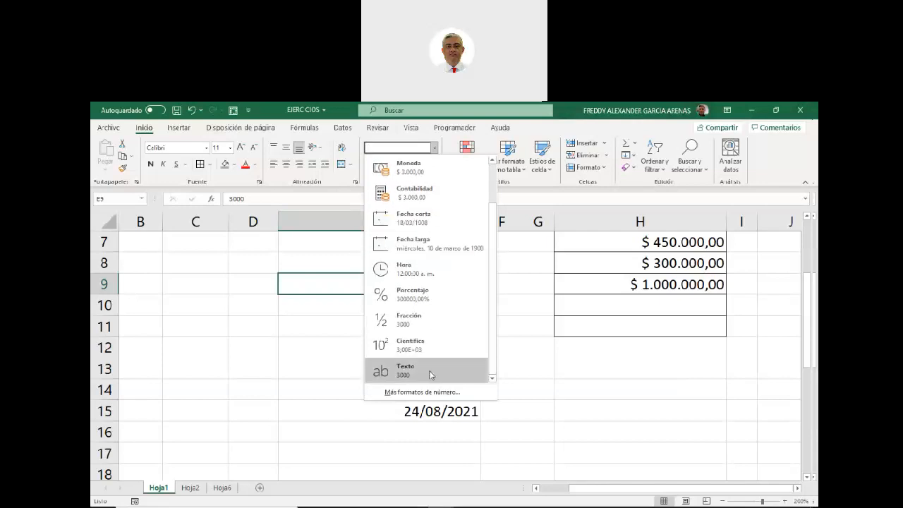
click(526, 313)
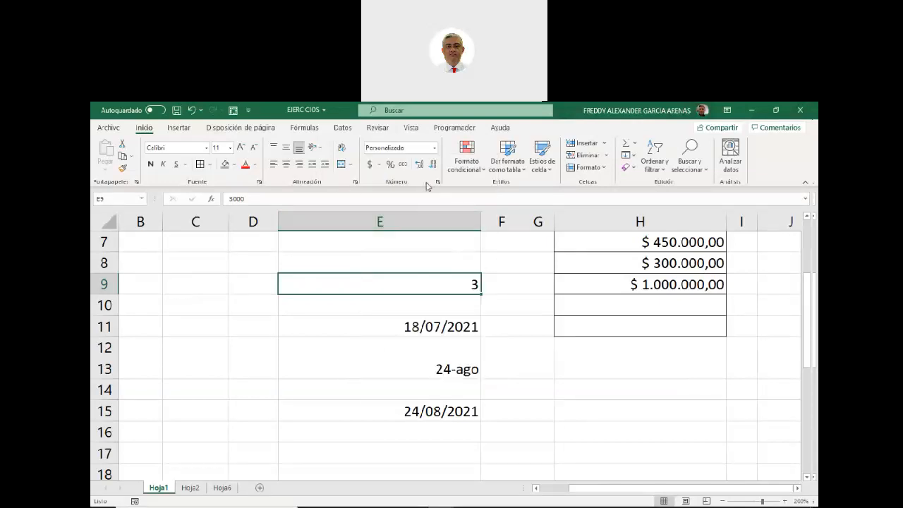
click(437, 183)
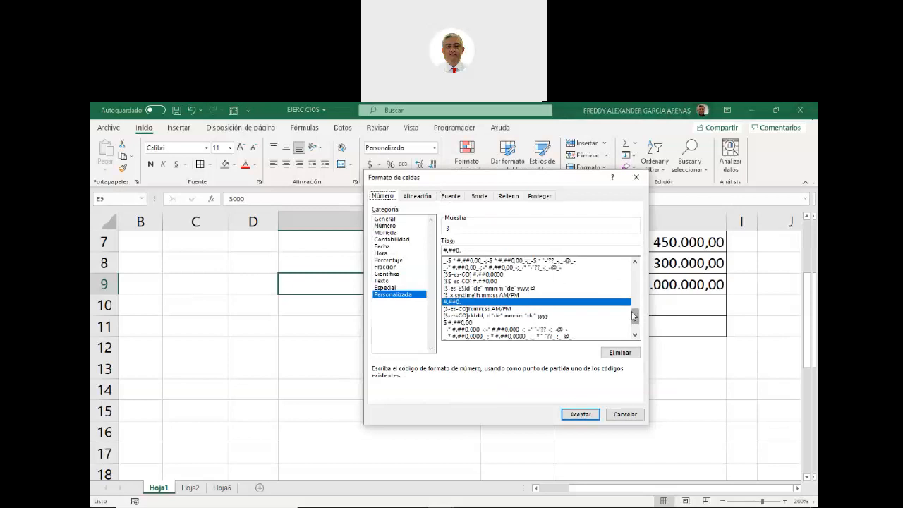
scroll(634, 328, down, 2)
scroll(635, 328, up, 2)
scroll(634, 328, down, 2)
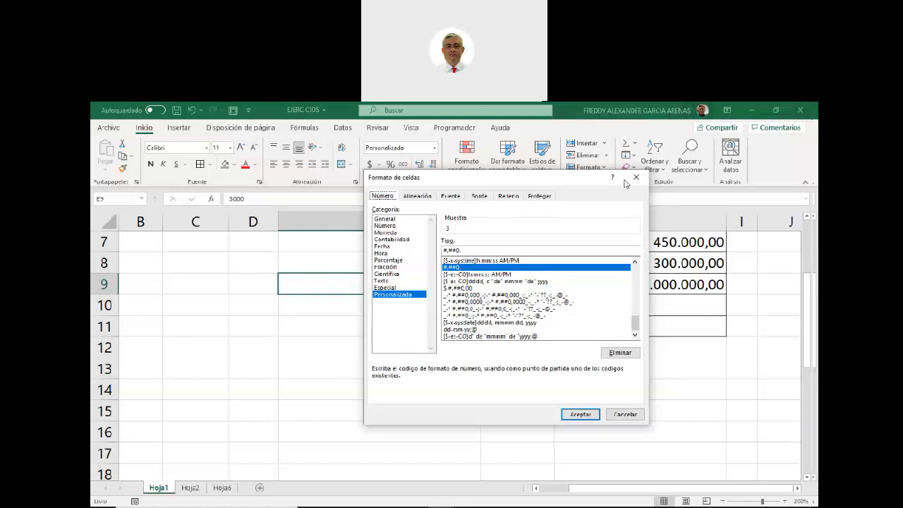
click(625, 413)
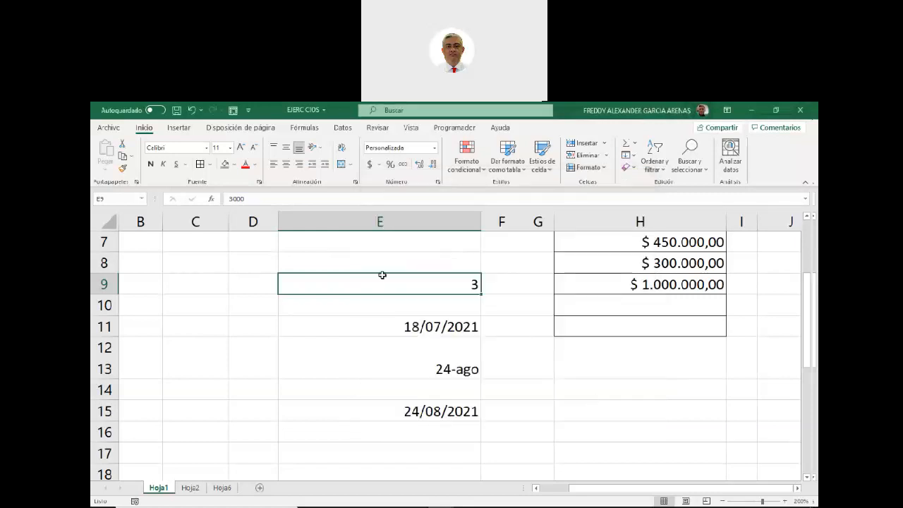
Enter 5000000 in cell E8 and keep that cell selected.
click(388, 265)
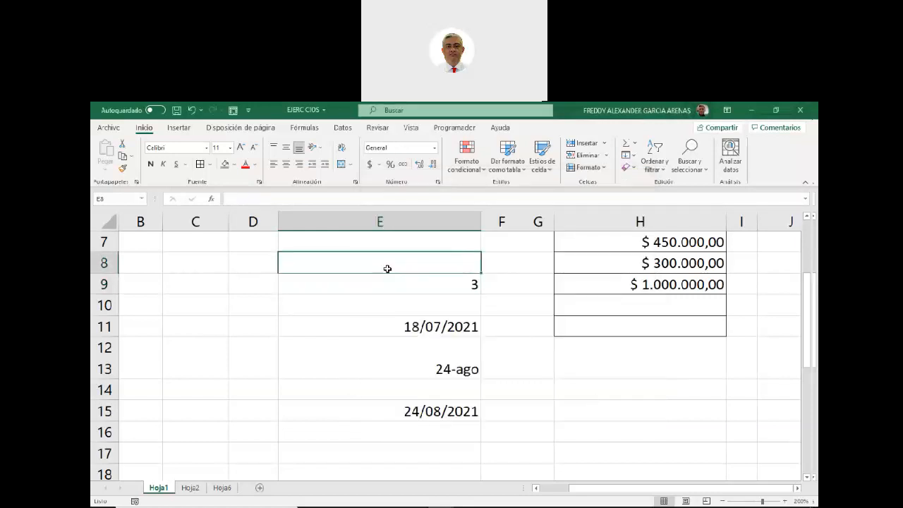
text(3)
key(BackSpace)
text(5000000)
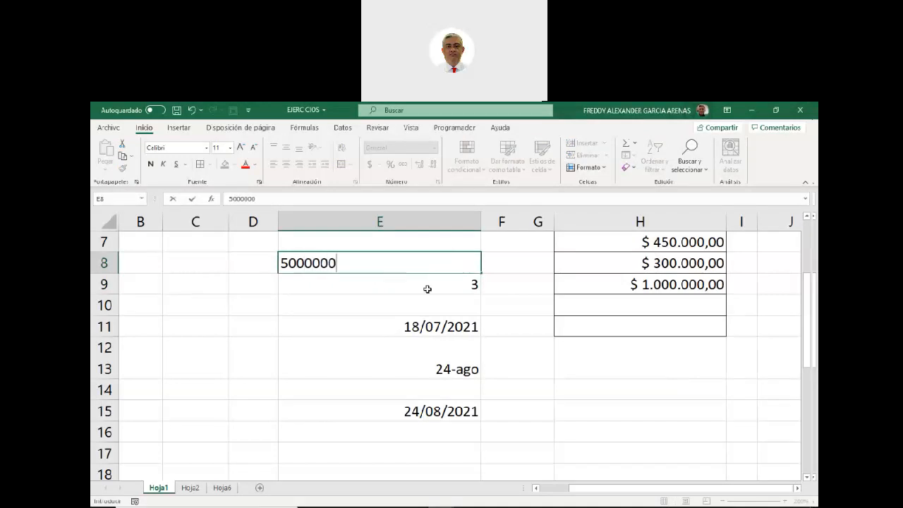
click(507, 298)
click(459, 263)
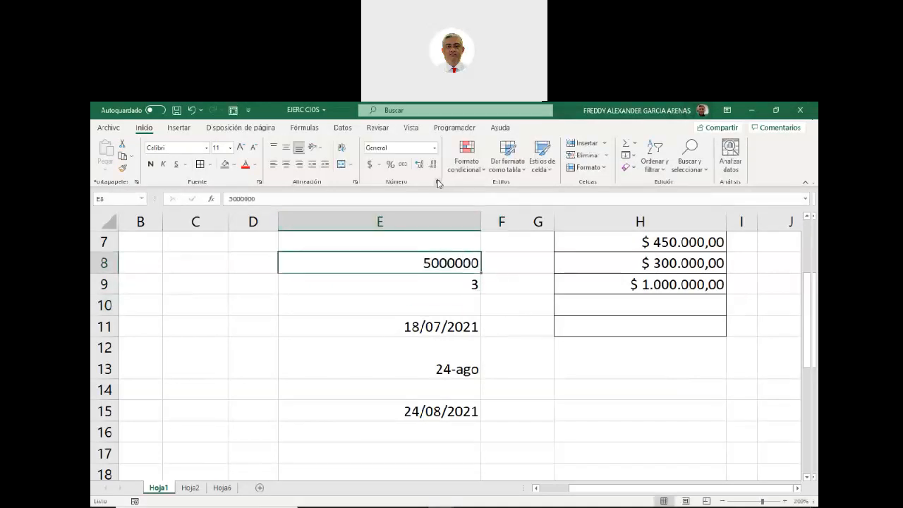
Apply the custom number format #.##0.. to cell E8, extending the saved #.##0. code by one more thousands separator.
key(ctrl+1)
click(406, 294)
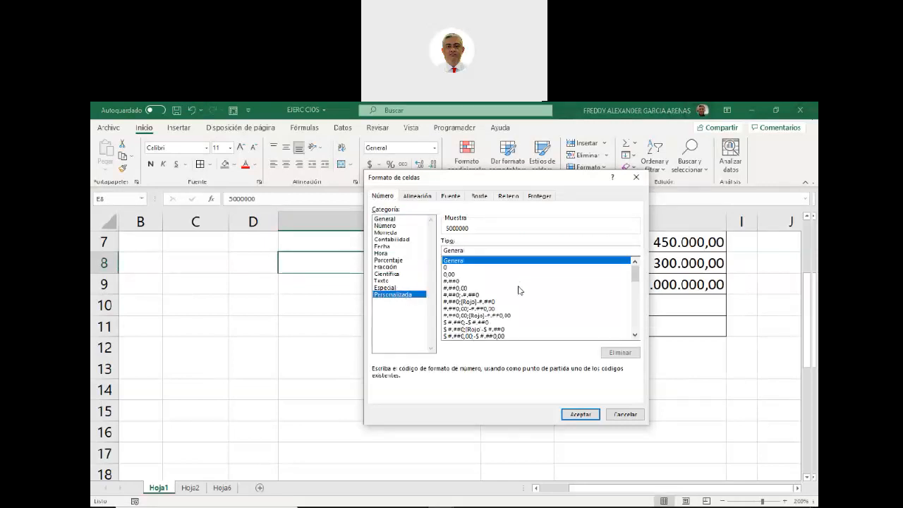
drag(636, 275, 642, 323)
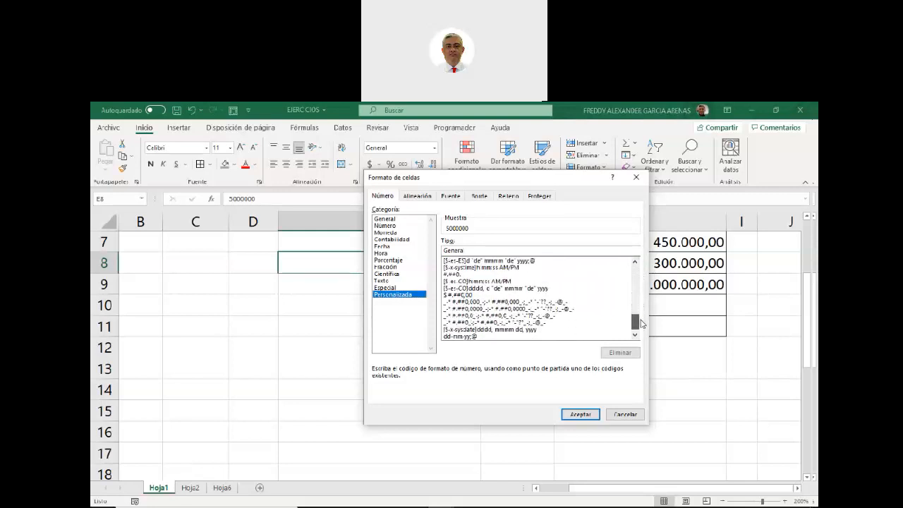
click(453, 275)
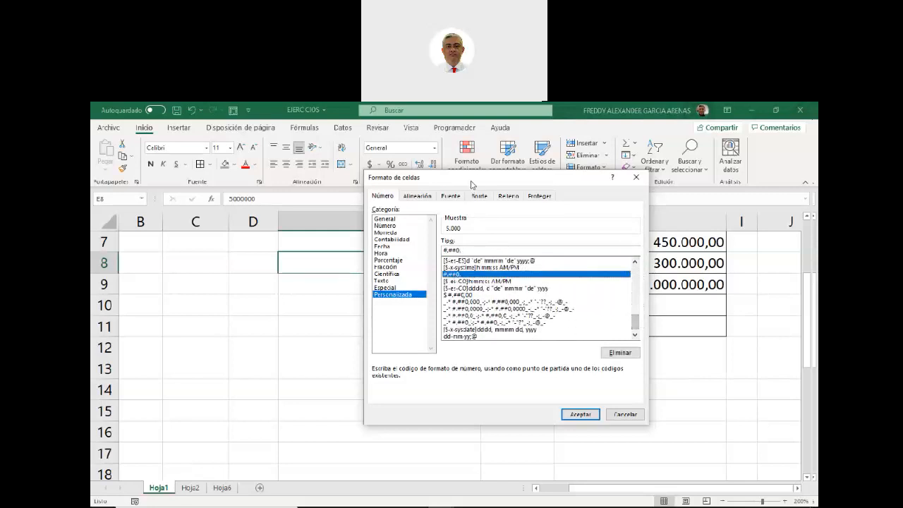
drag(488, 183, 460, 299)
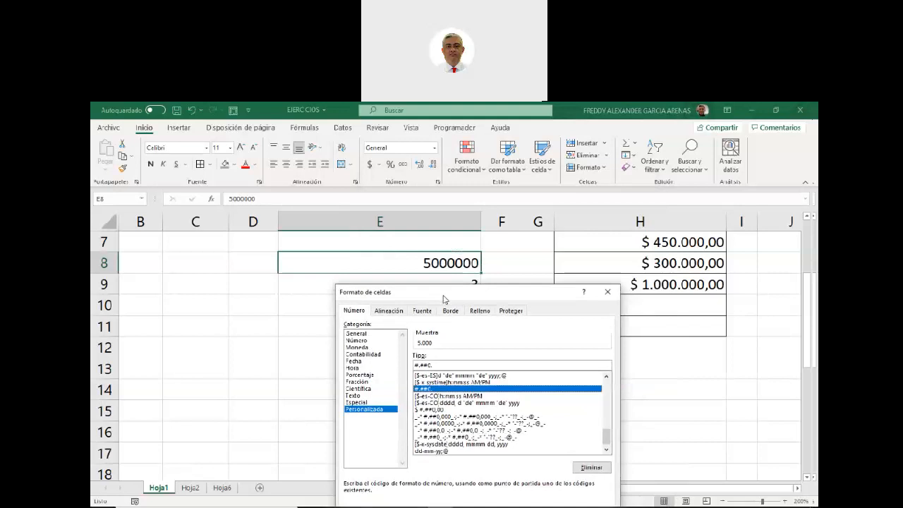
click(438, 365)
text(,)
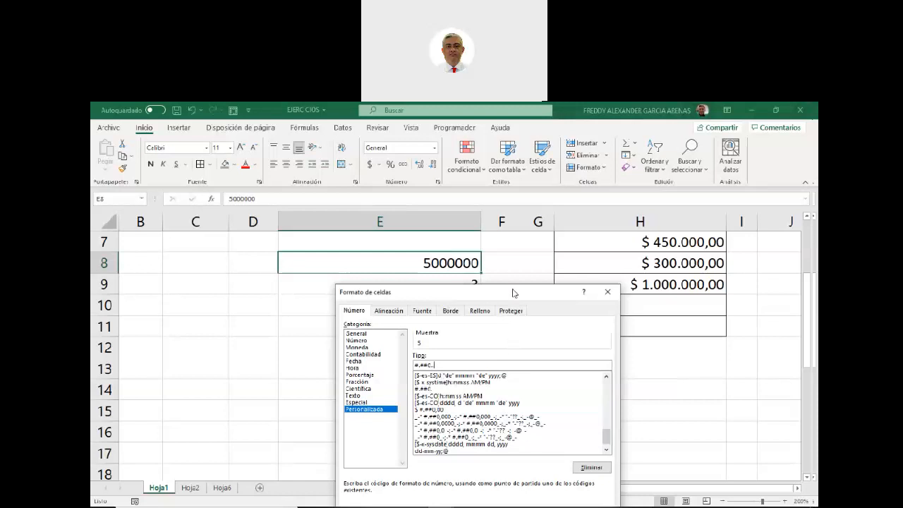
drag(514, 292, 521, 167)
click(557, 404)
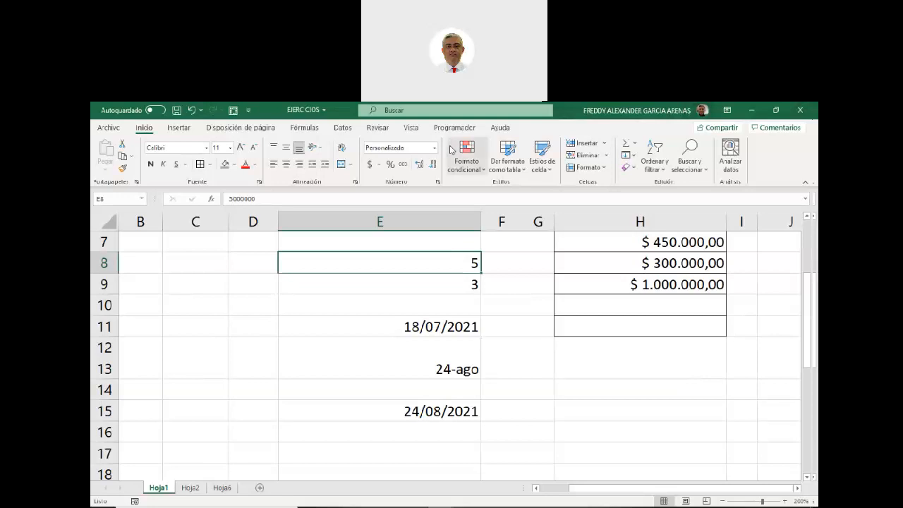
Add the colour code [verde] at the start of cell E8's custom format #.##0.. and apply it.
click(438, 182)
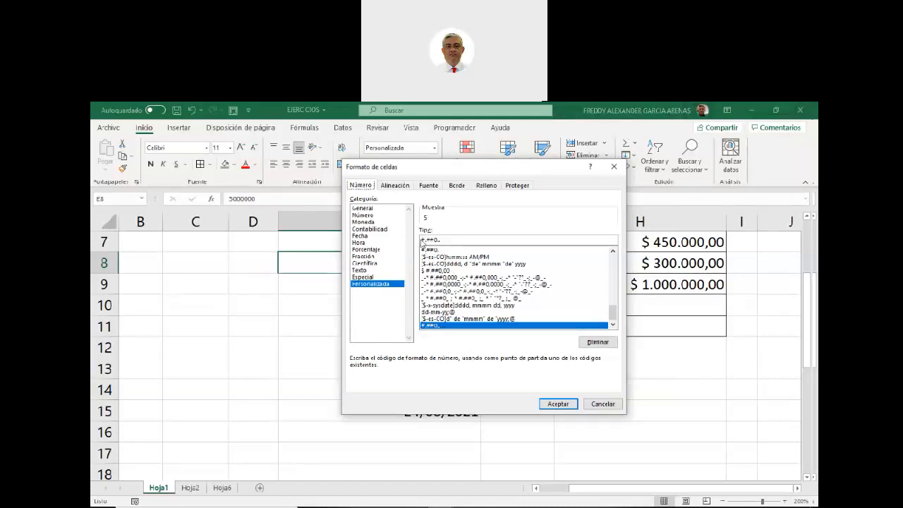
click(422, 240)
text([)
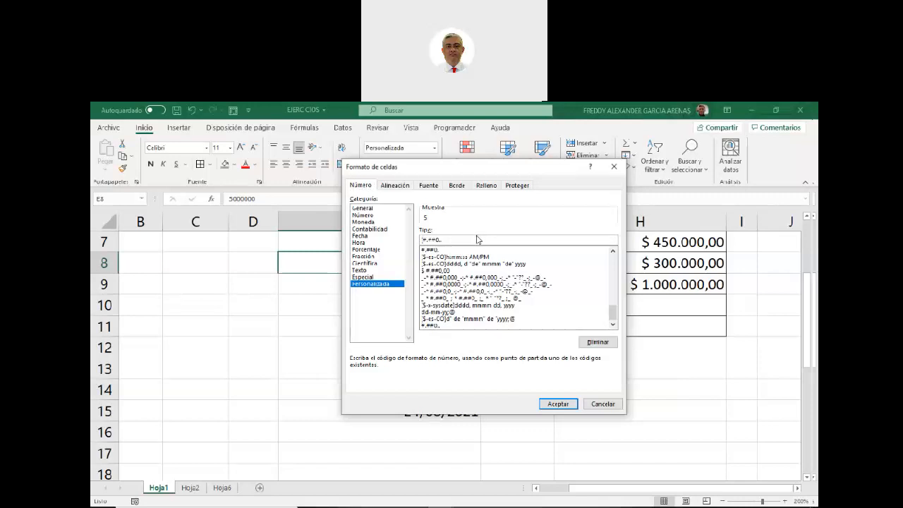
text(verde])
click(556, 405)
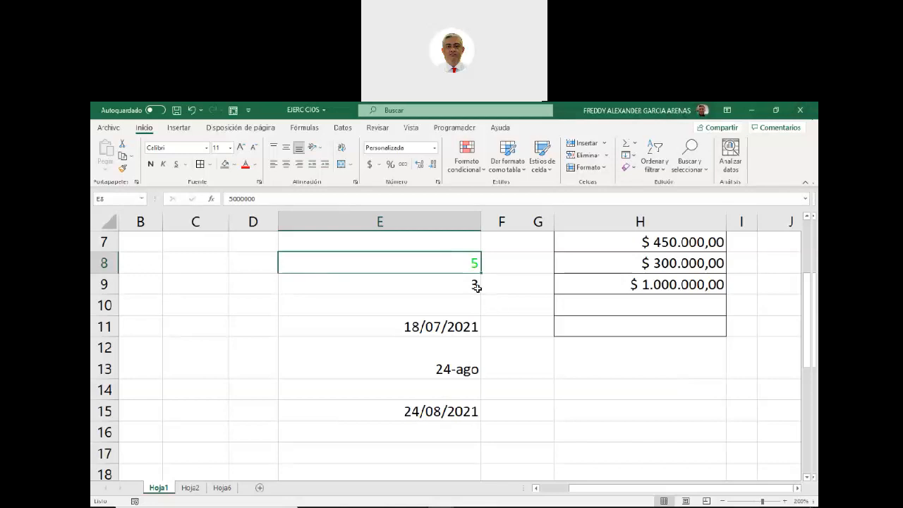
Change the colour code in cell E8's custom format to [azul] and apply it.
click(438, 182)
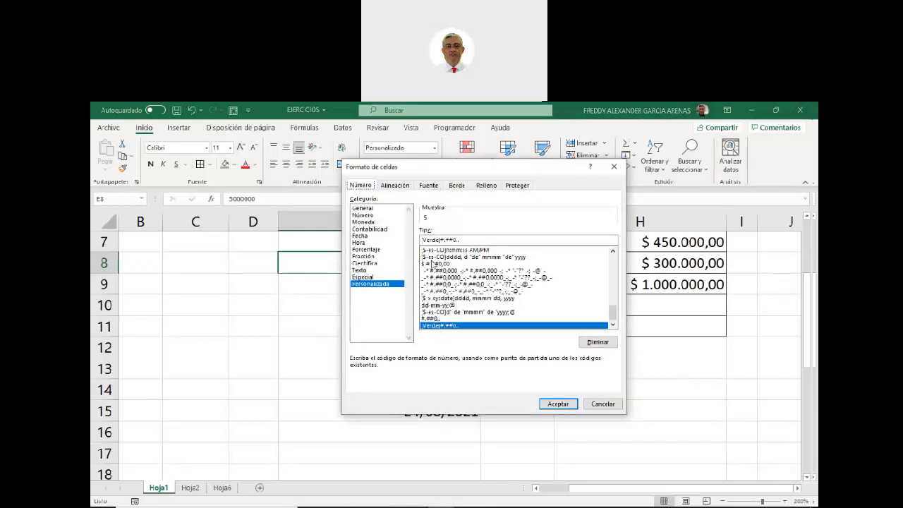
click(439, 240)
key(BackSpace)
key(BackSpace)
key(BackSpace)
key(BackSpace)
key(BackSpace)
text(azul)
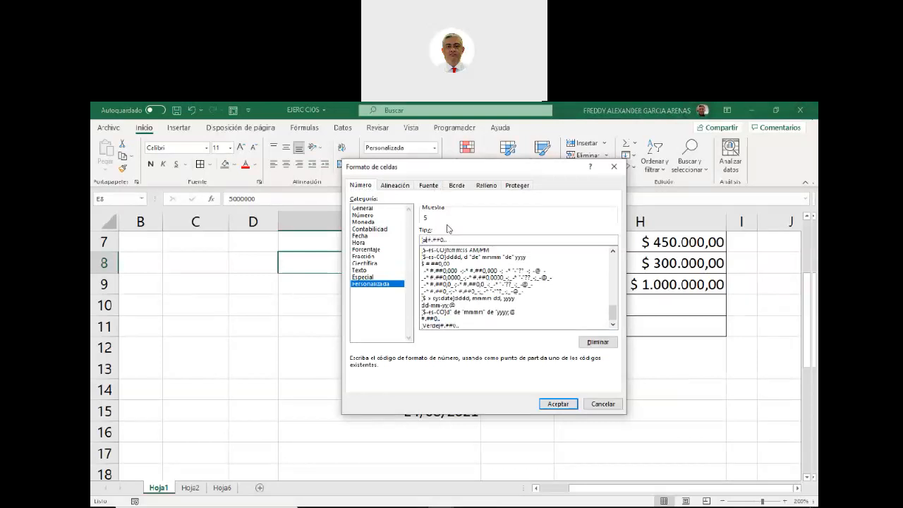
click(563, 404)
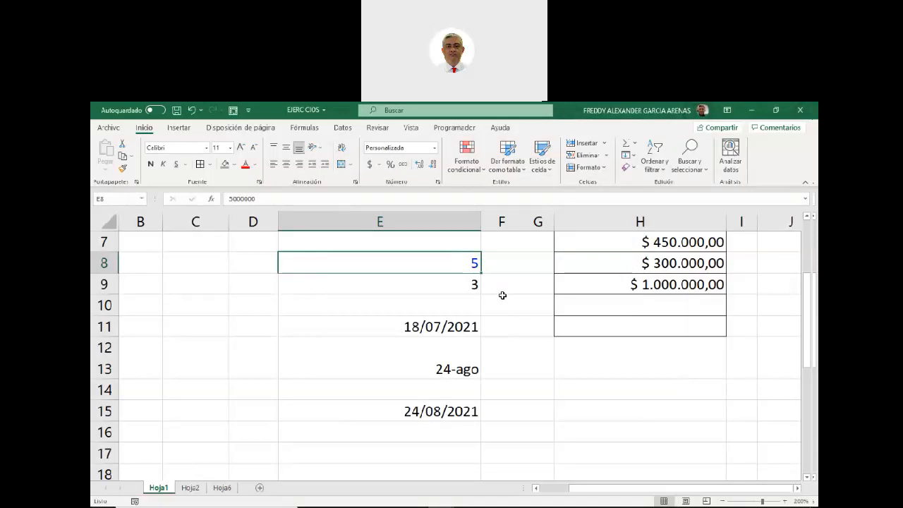
Replace the value in cell E8 with 8000000 and select the cell again.
text(8000)
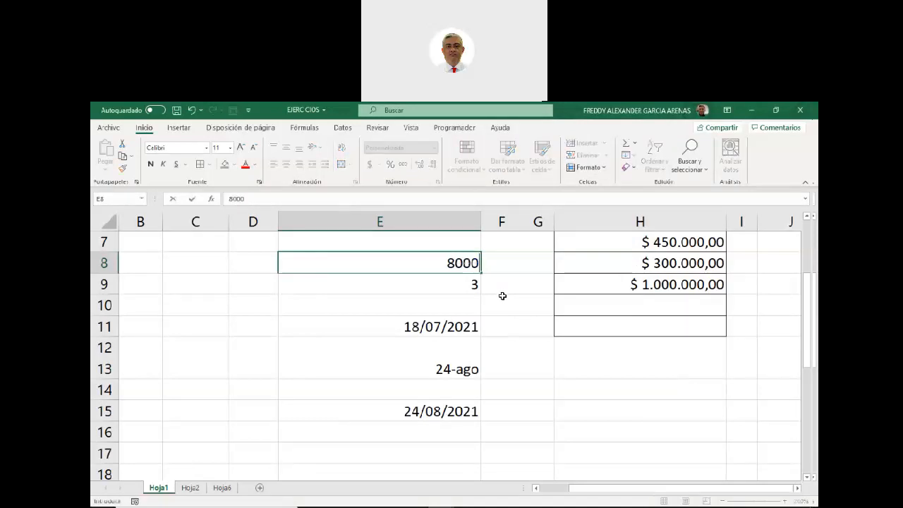
text(000)
key(Return)
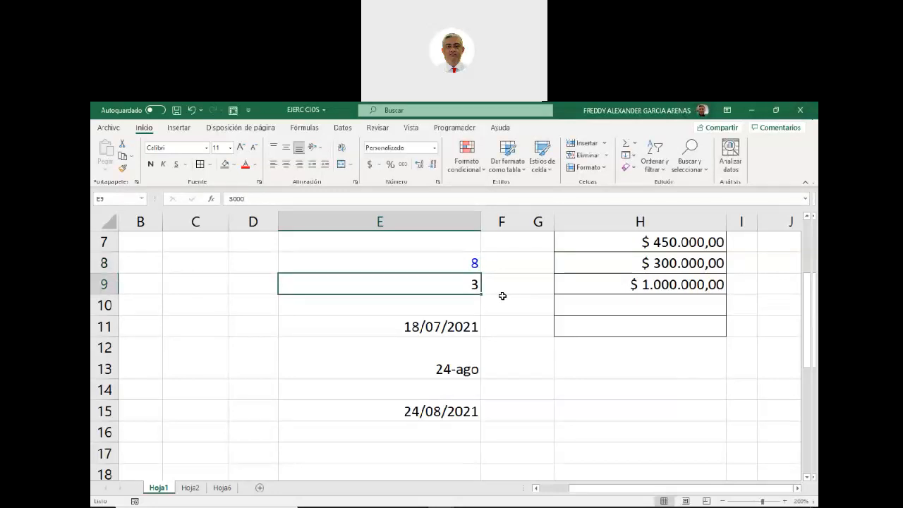
key(Up)
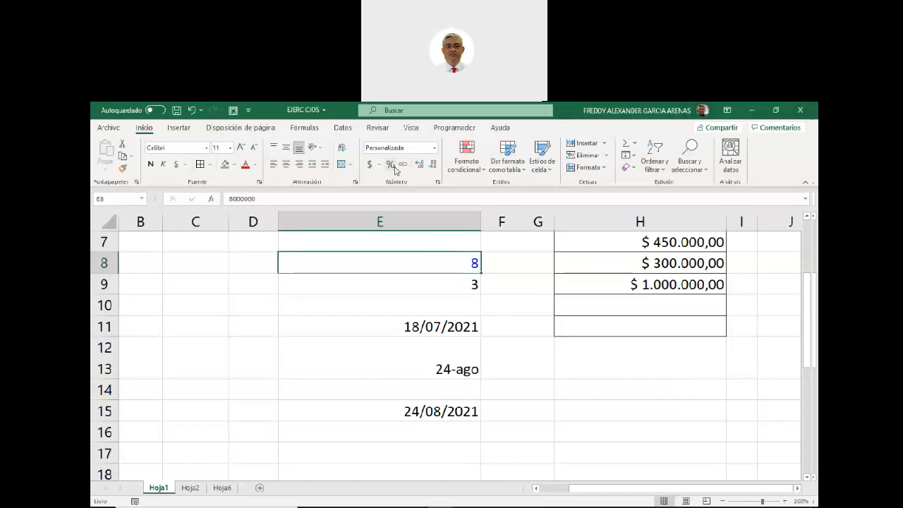
Examine the standard font colours offered for cell E8, including Azul.
click(253, 166)
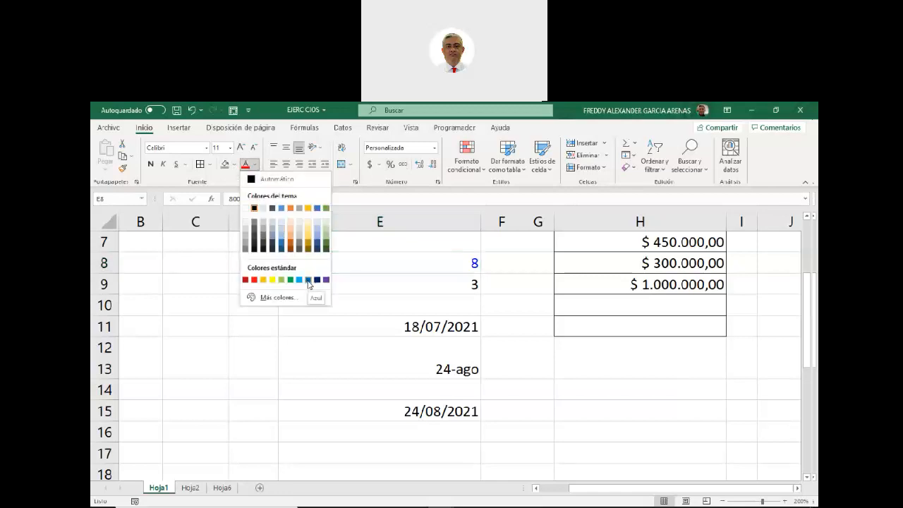
click(308, 280)
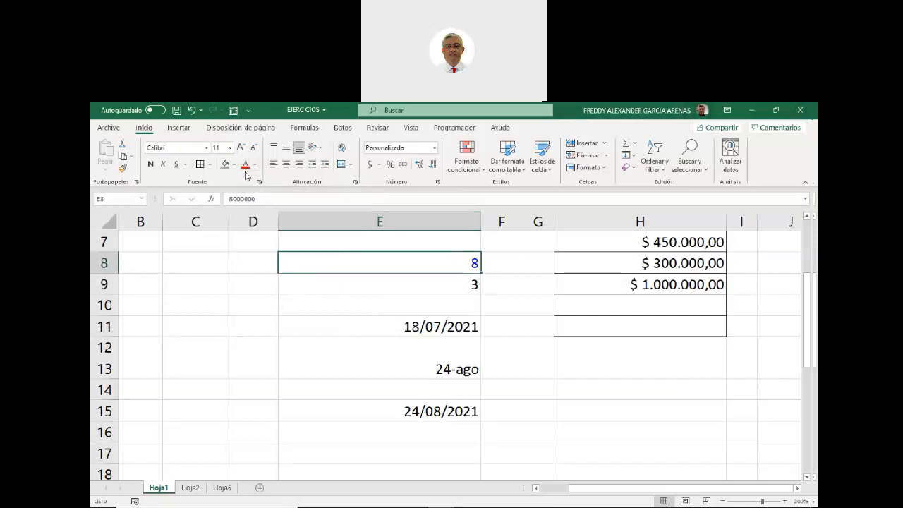
Review cell E8's saved custom number formats, previewing Texto and #.##0., and confirm the code [Azul]#.##0..
click(438, 184)
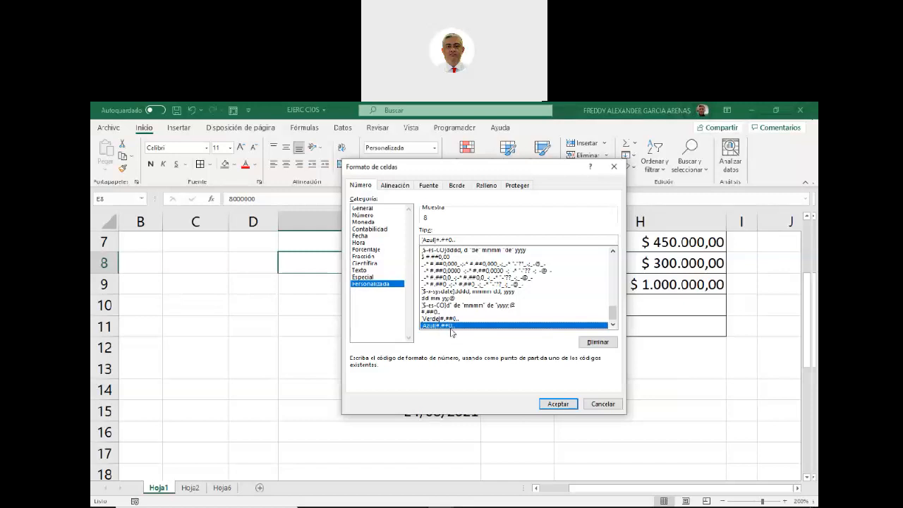
scroll(447, 319, up, 2)
scroll(447, 319, down, 2)
click(360, 270)
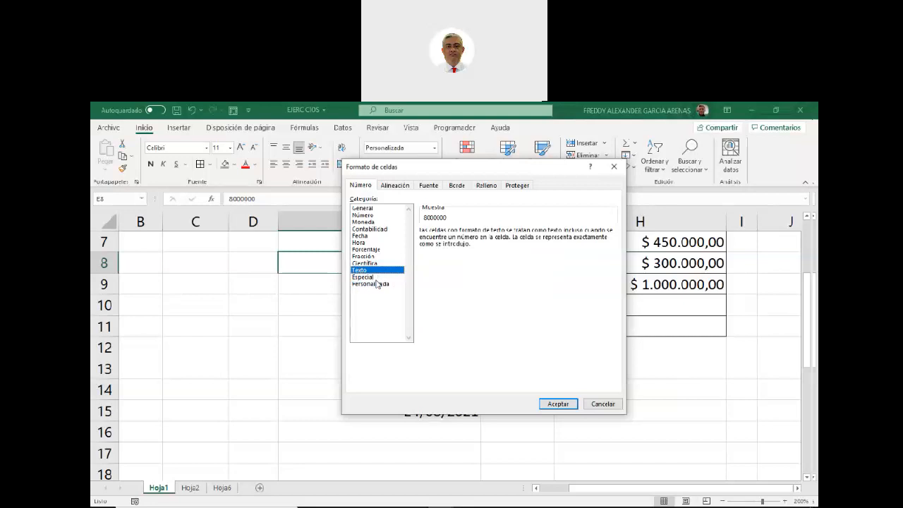
click(377, 284)
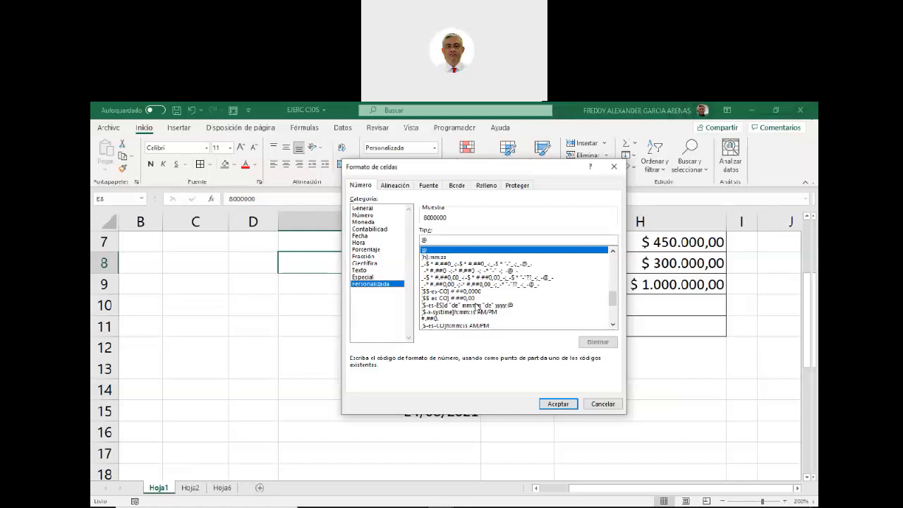
click(428, 319)
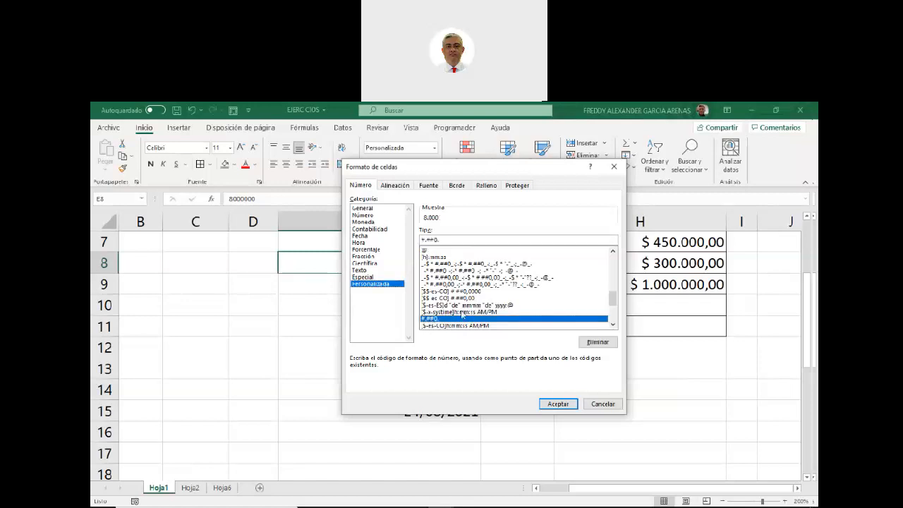
scroll(477, 309, down, 2)
scroll(476, 309, down, 2)
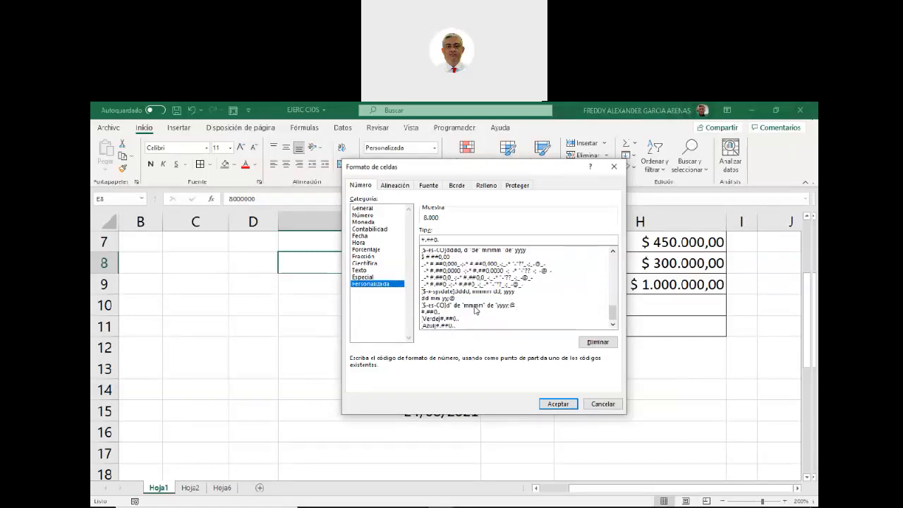
click(427, 325)
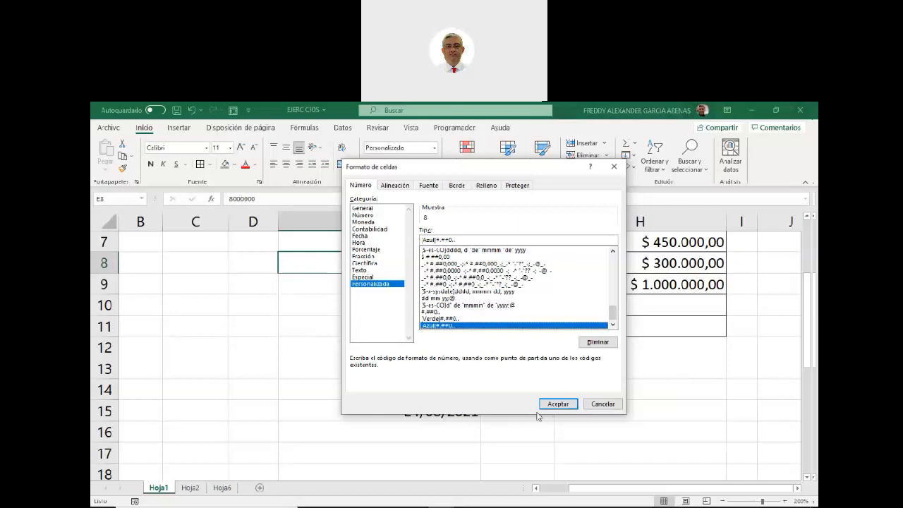
click(557, 403)
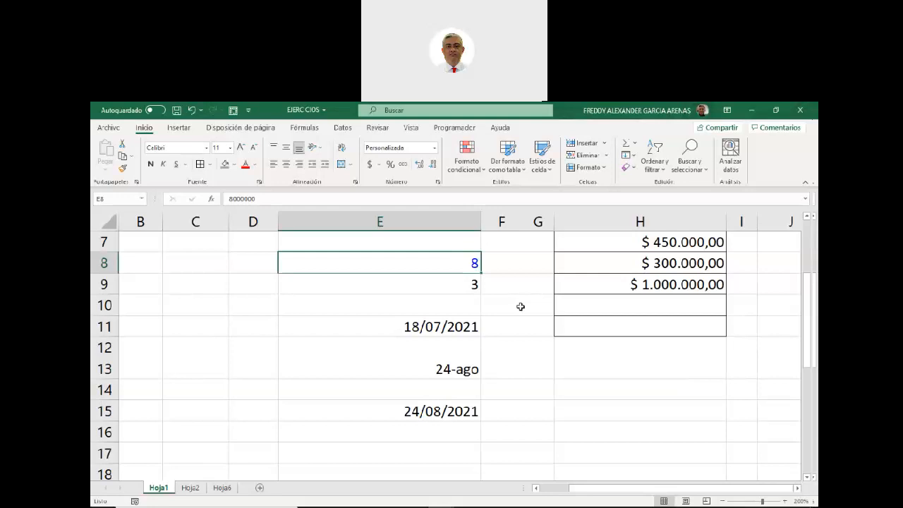
Review the formatted values on Hoja1, and the vertical text, rotated text and bordered table on Hoja2.
click(497, 322)
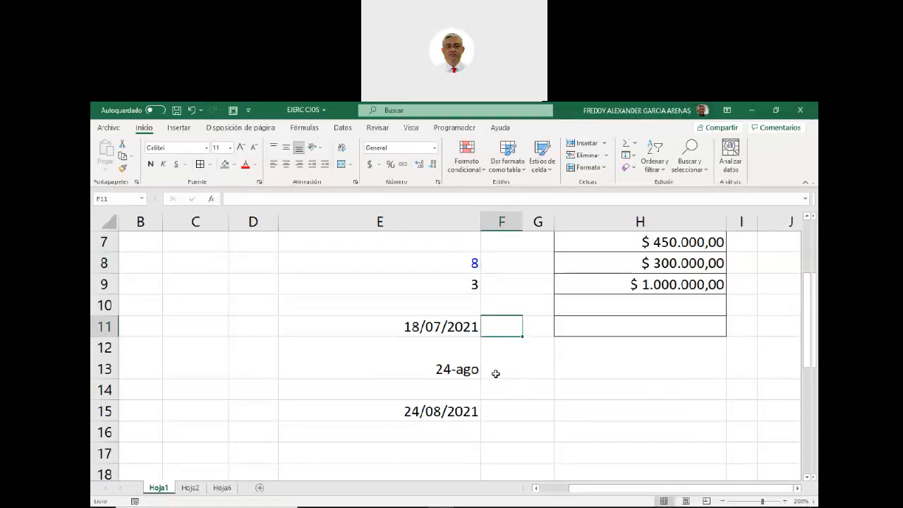
scroll(496, 374, up, 2)
scroll(496, 374, down, 1)
scroll(496, 374, up, 1)
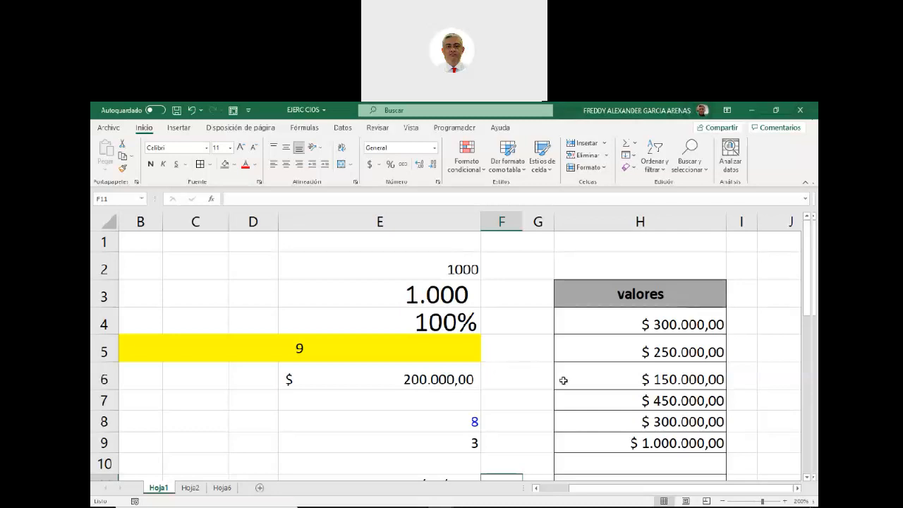
click(189, 489)
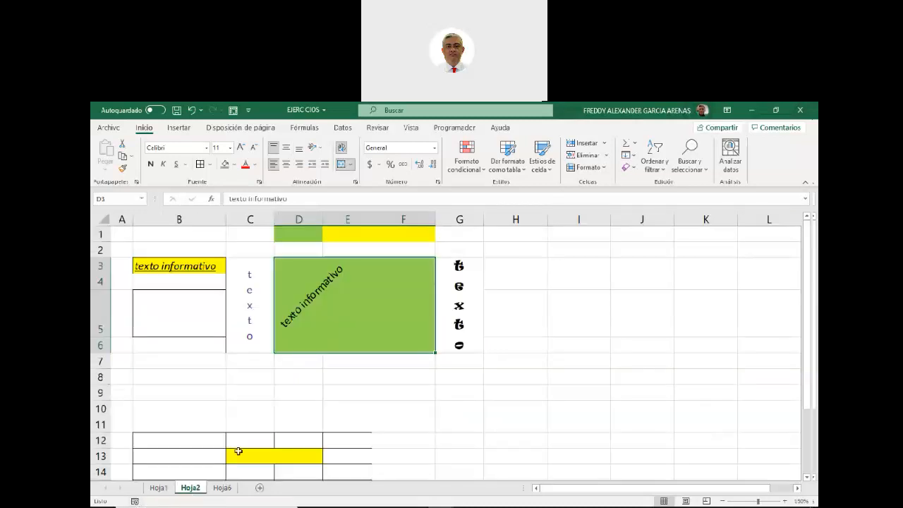
scroll(331, 400, down, 2)
scroll(331, 400, up, 2)
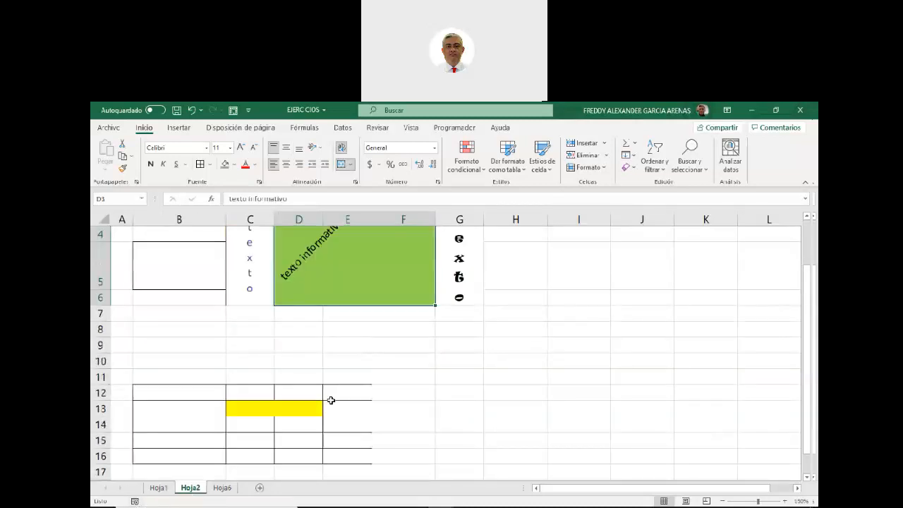
scroll(331, 400, up, 1)
scroll(331, 400, up, 1)
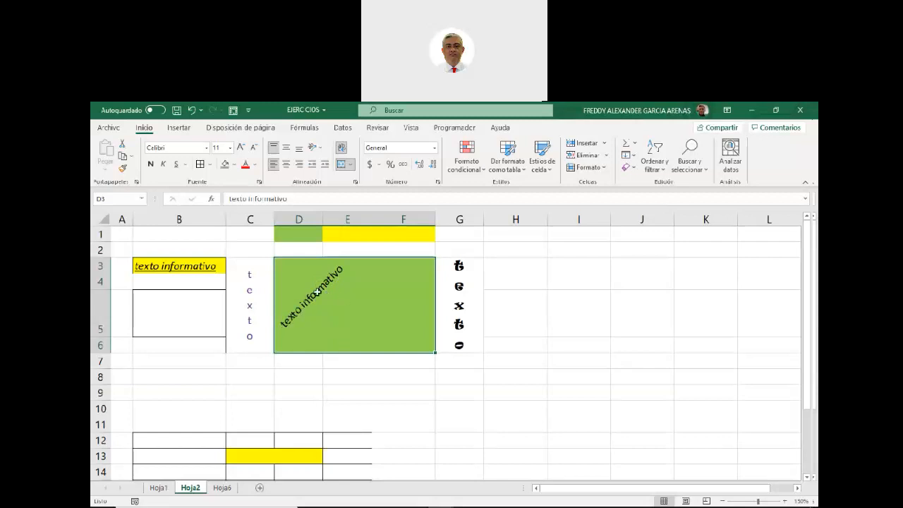
click(249, 300)
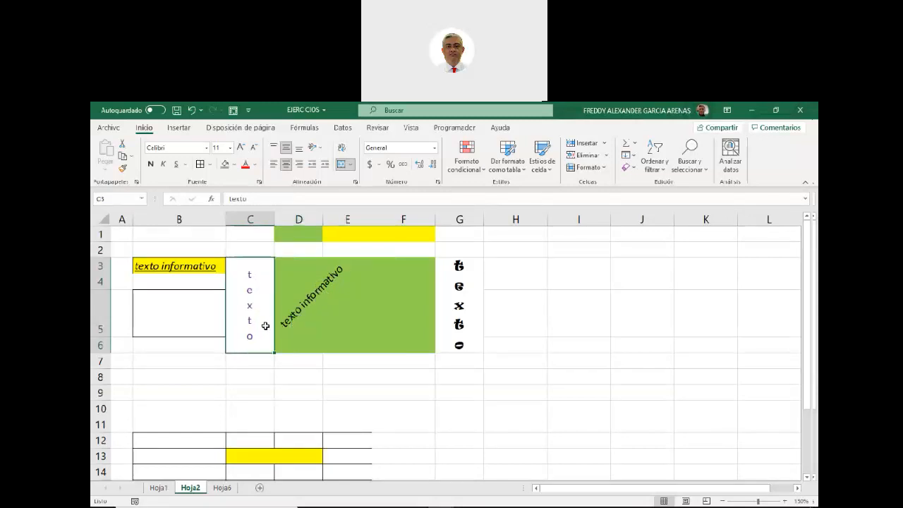
click(460, 310)
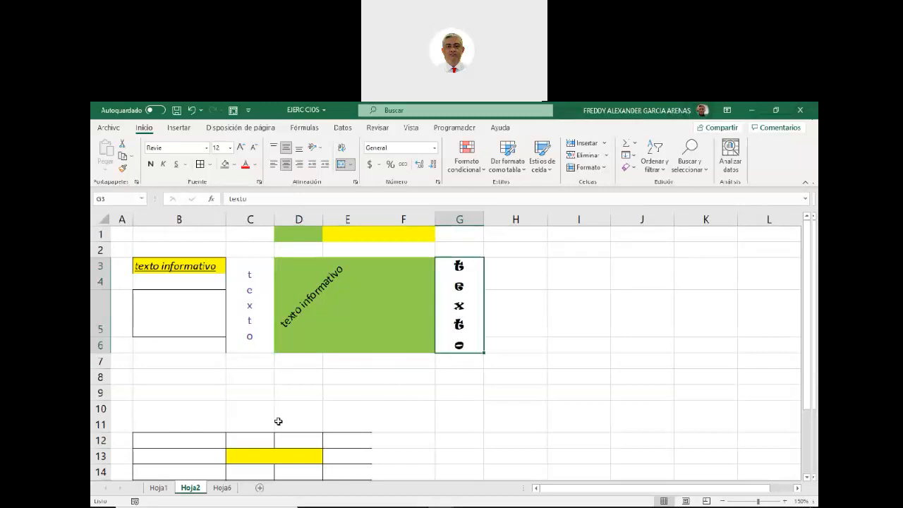
scroll(304, 383, down, 3)
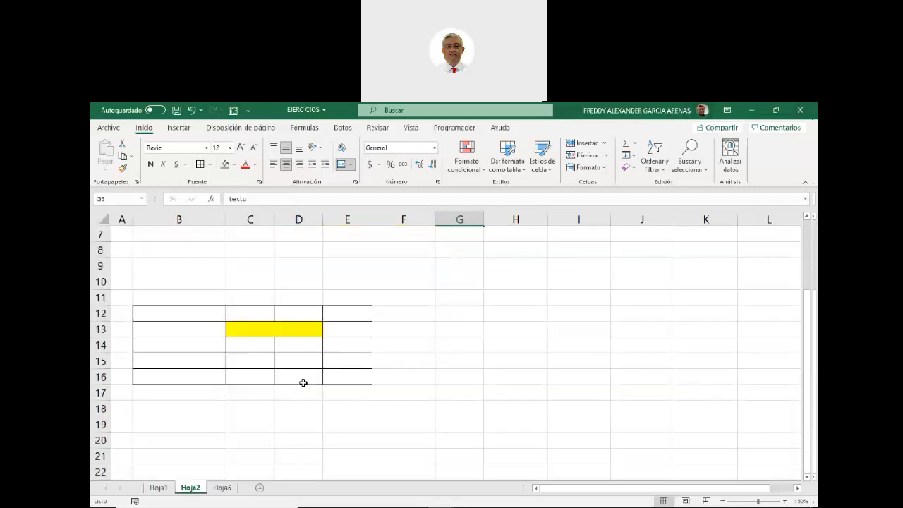
scroll(304, 382, up, 3)
scroll(304, 382, down, 1)
scroll(303, 382, up, 1)
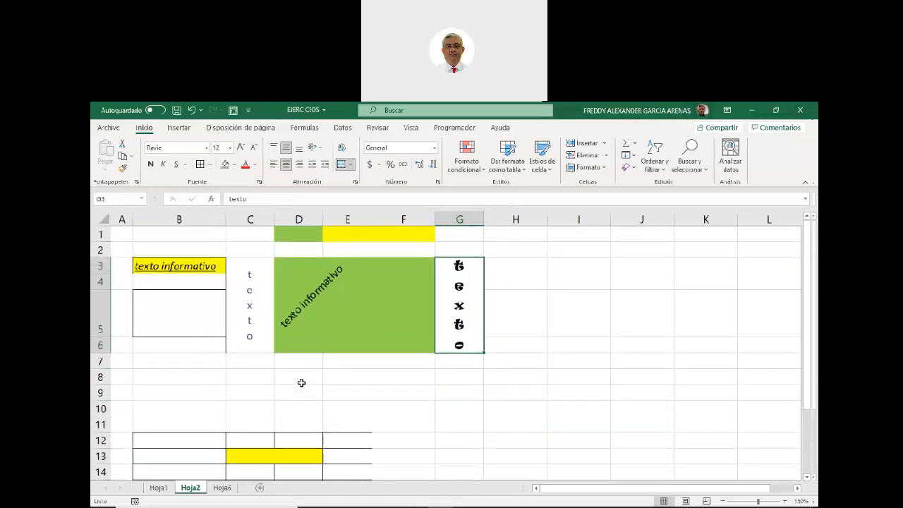
Show the Hoja2 sheet in Page Layout view and look through its first page from header to footer.
click(779, 157)
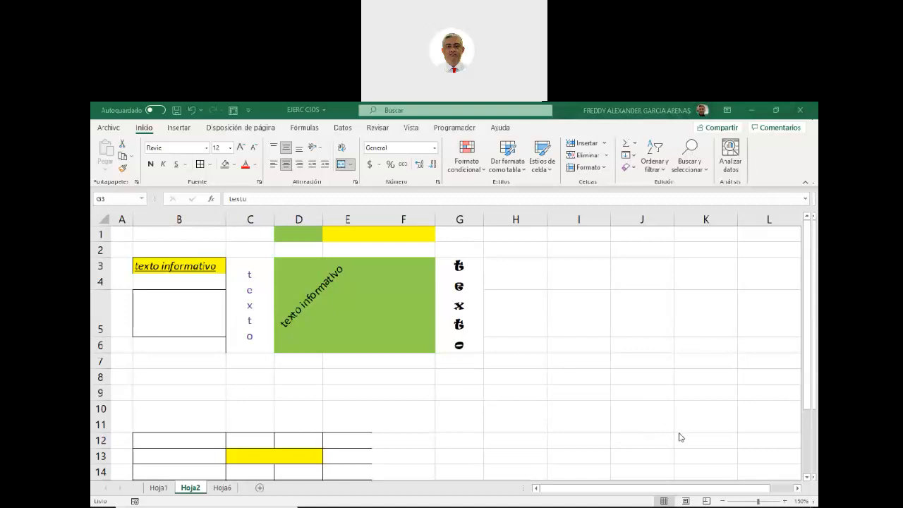
click(685, 502)
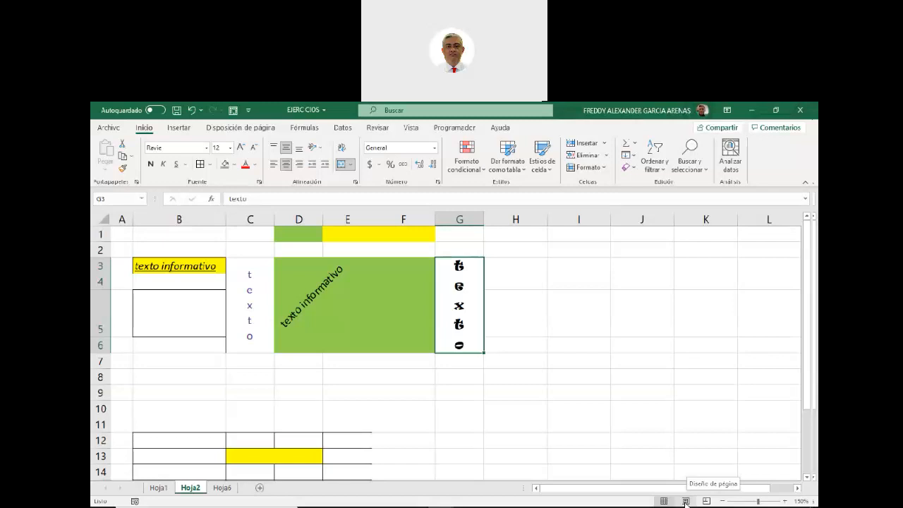
click(685, 501)
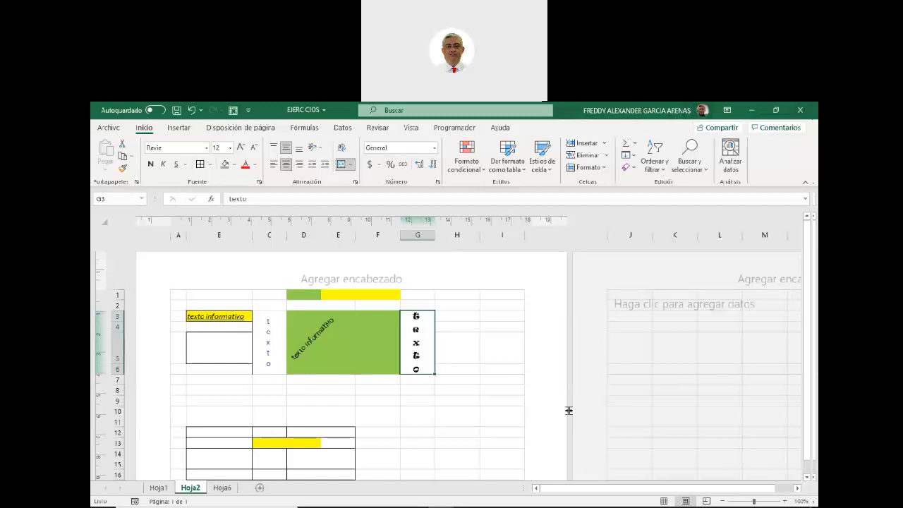
scroll(545, 407, down, 2)
scroll(545, 407, down, 5)
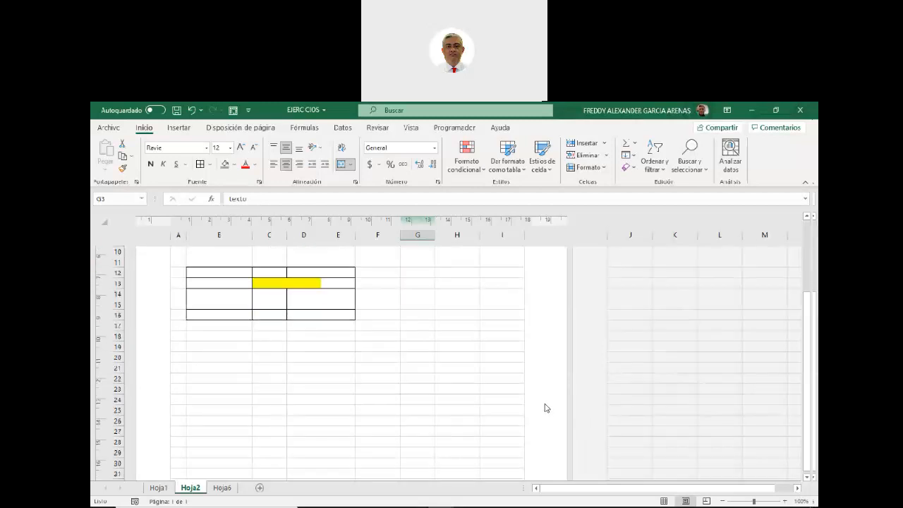
scroll(545, 407, down, 6)
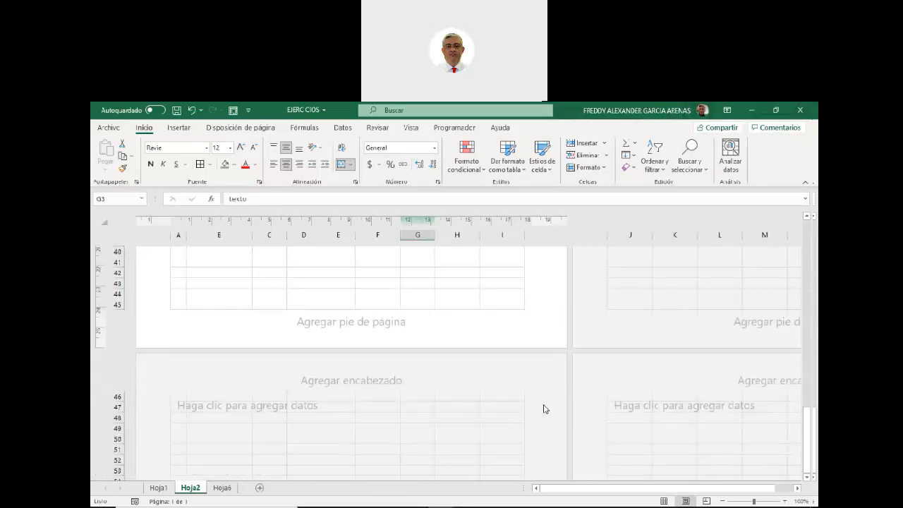
scroll(544, 409, up, 12)
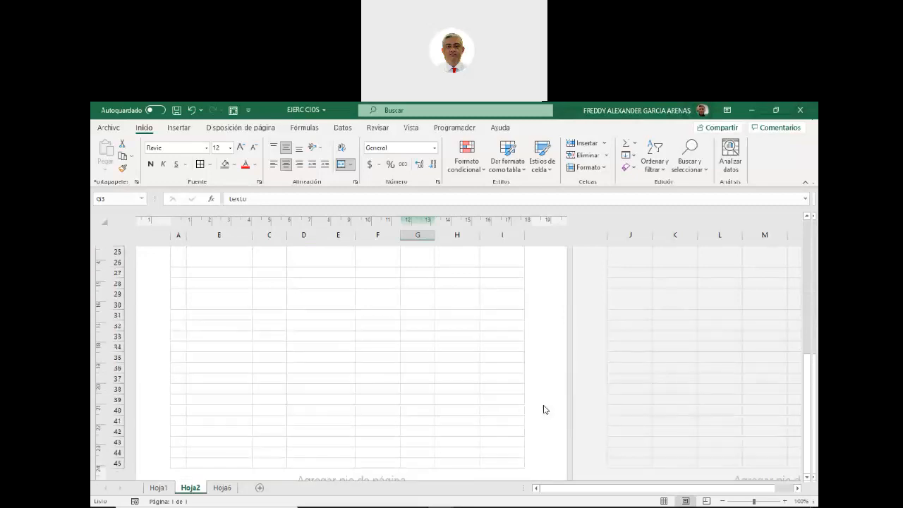
scroll(545, 409, up, 2)
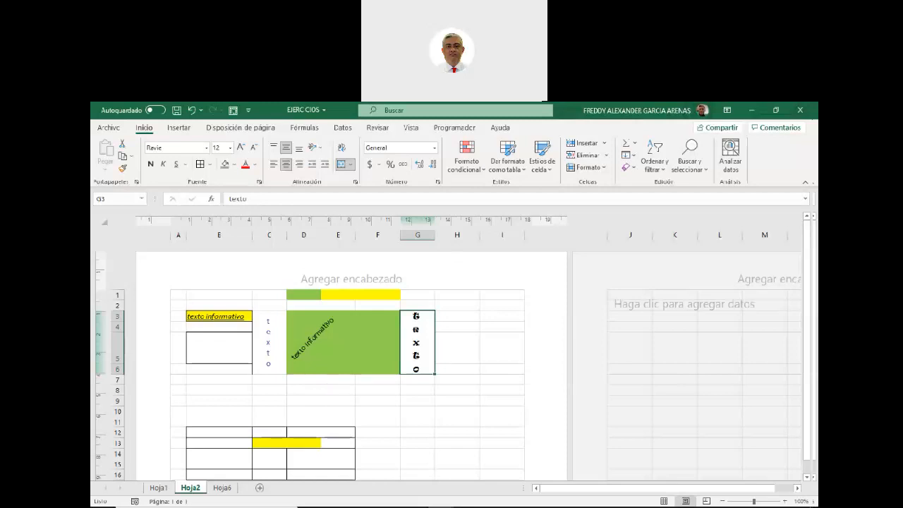
Switch to the Almacenes Pachita invoice PDF in Acrobat Reader, mark the shopping-cart picture and examine the company header, discount box and product table.
mouse_move(414, 503)
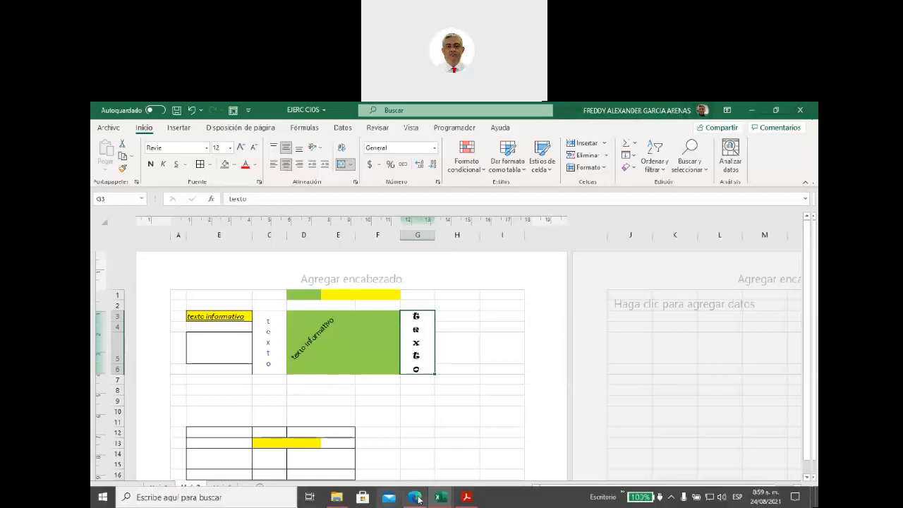
click(466, 497)
scroll(433, 363, up, 3)
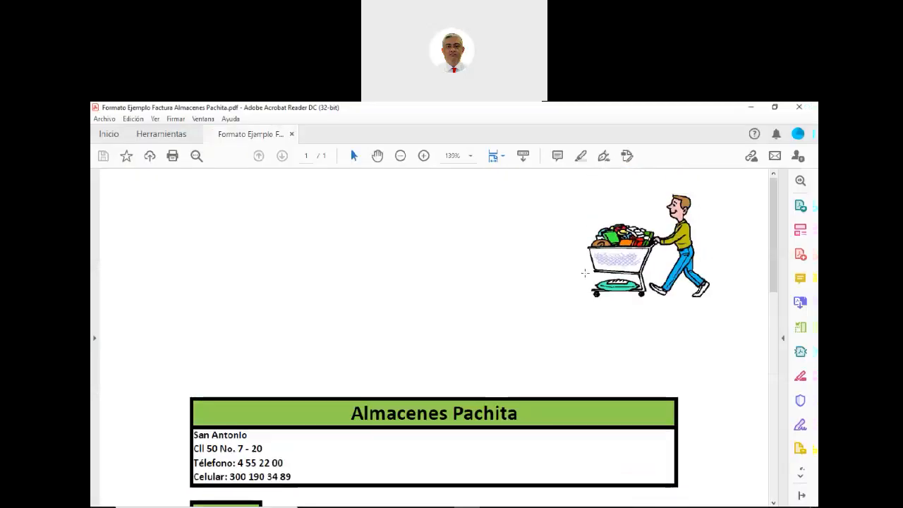
drag(597, 194, 707, 297)
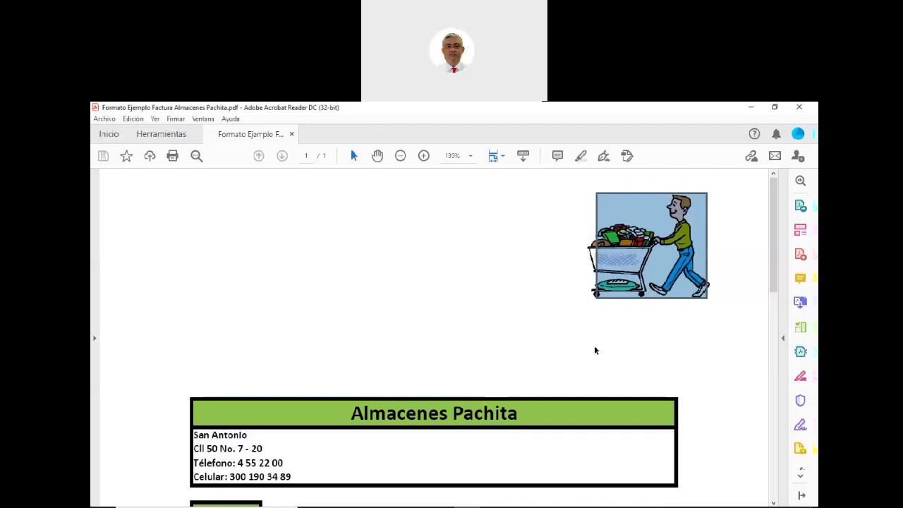
scroll(593, 347, down, 3)
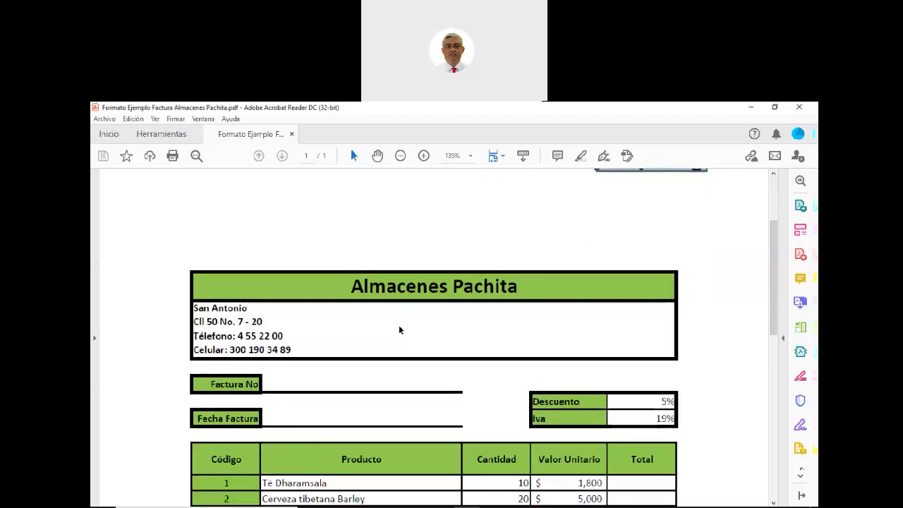
scroll(376, 379, down, 2)
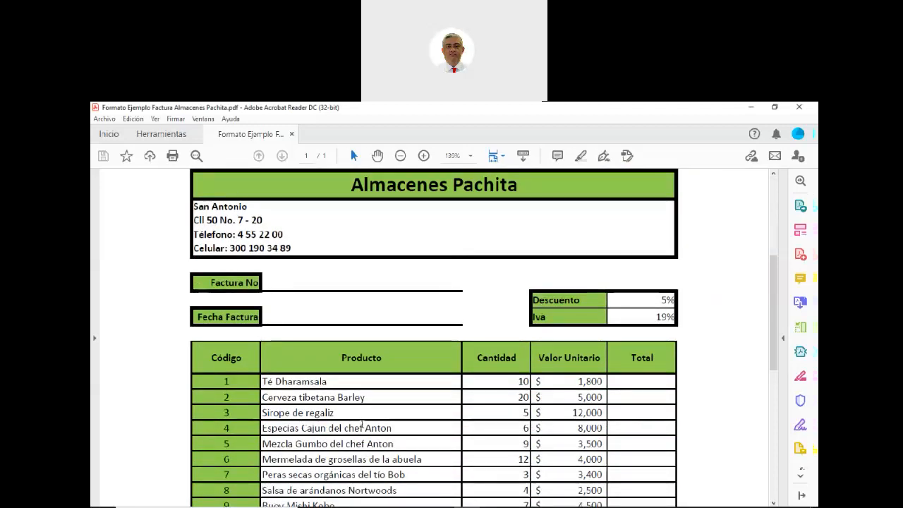
scroll(462, 405, down, 2)
scroll(565, 422, up, 6)
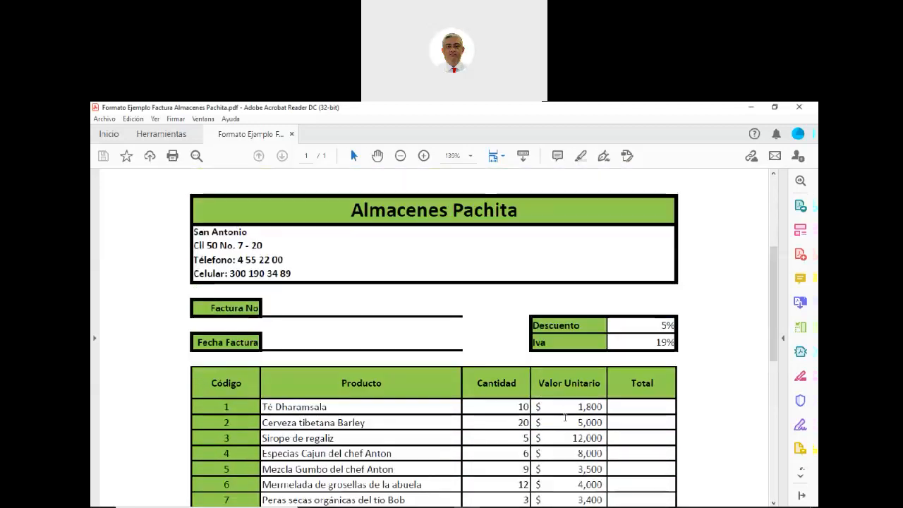
scroll(565, 423, up, 1)
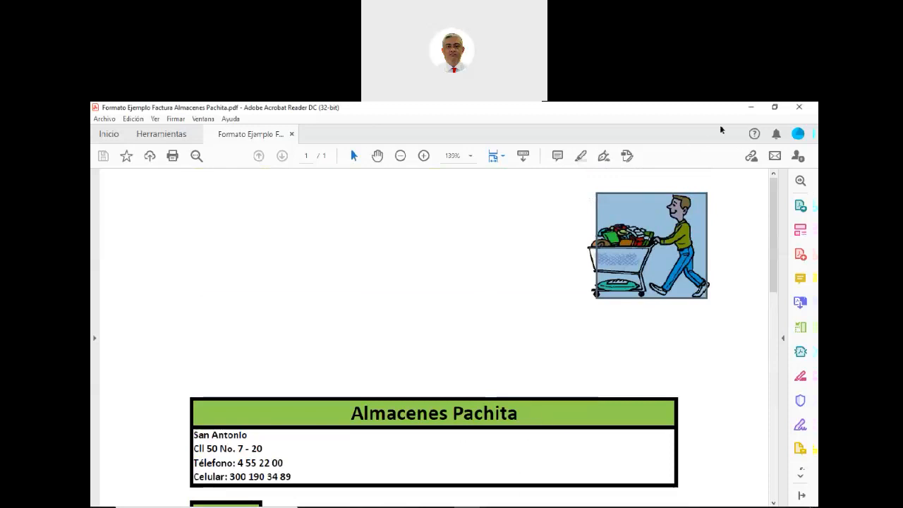
Return to the Excel workbook, open Hoja2's right-hand header section for editing and leave it empty by selecting cell H4.
click(746, 110)
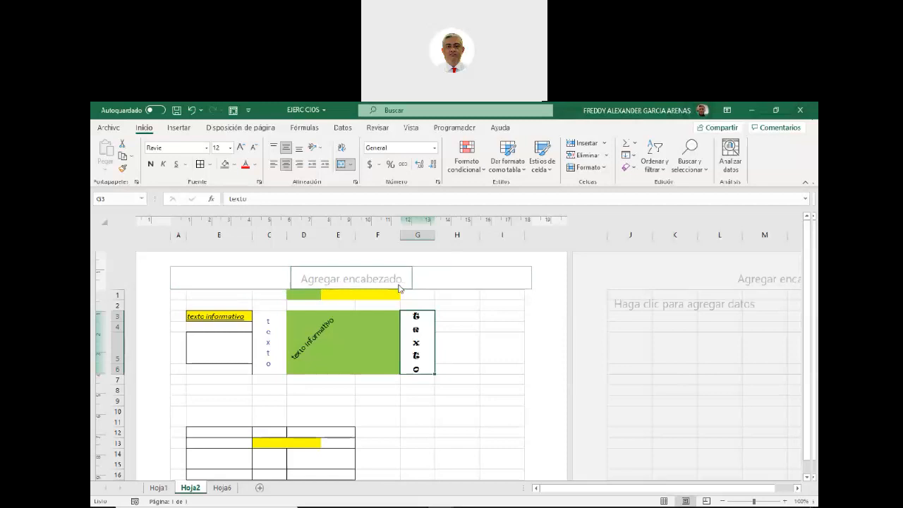
click(461, 280)
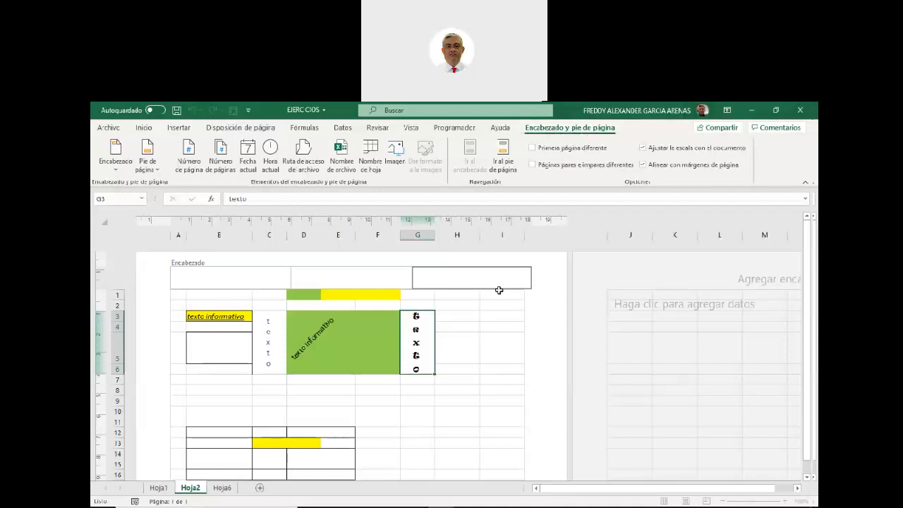
click(452, 328)
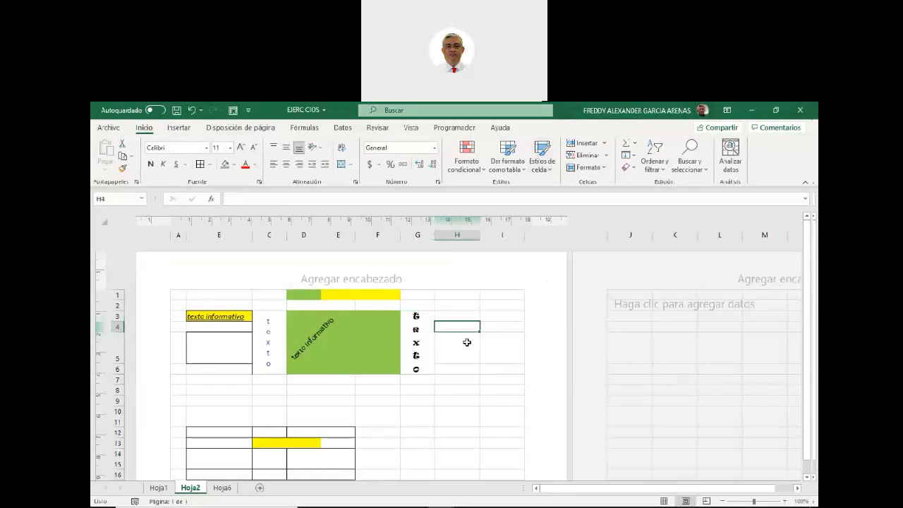
Insert the Logo picture from the Unidad 2 Formatos, columnas y filas folder into Hoja2's right-hand header section.
click(464, 280)
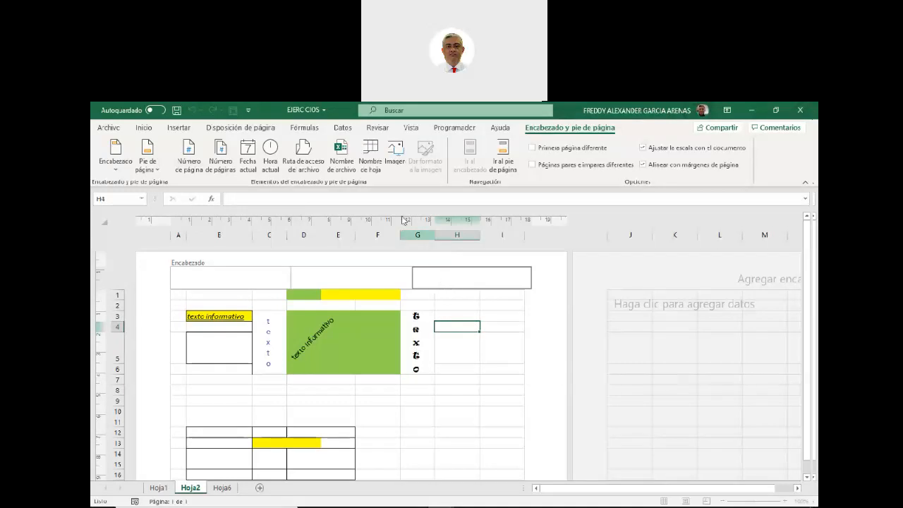
click(397, 169)
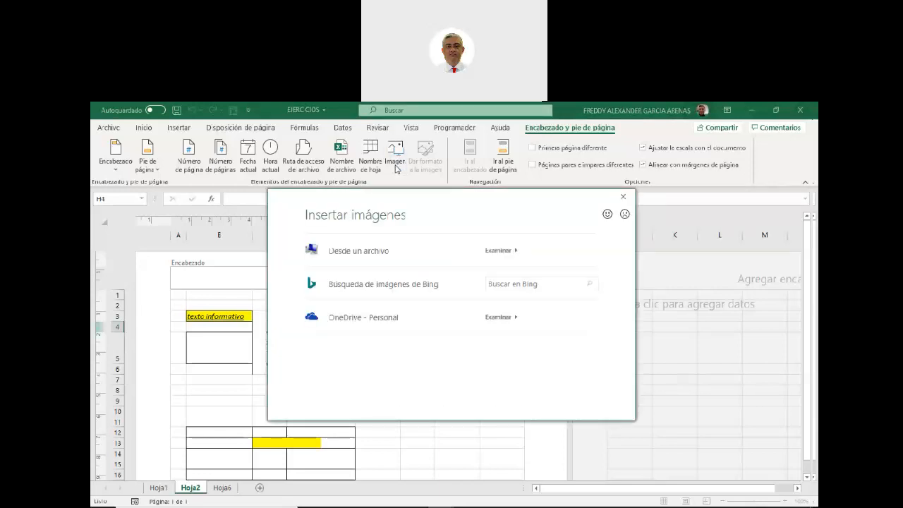
click(374, 256)
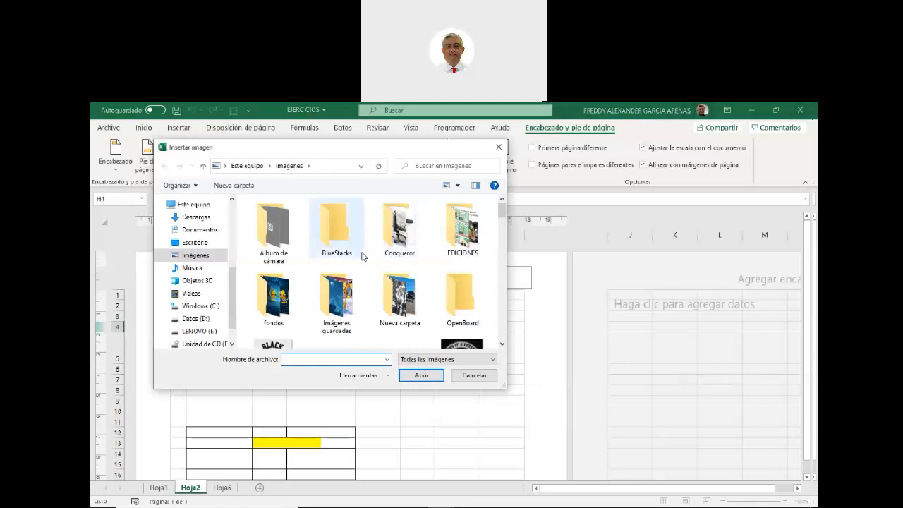
scroll(352, 263, down, 3)
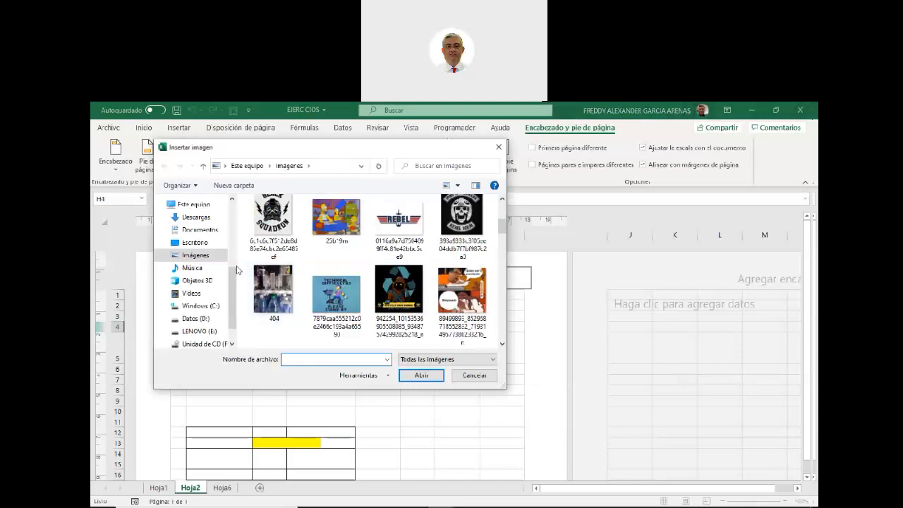
drag(232, 277, 232, 226)
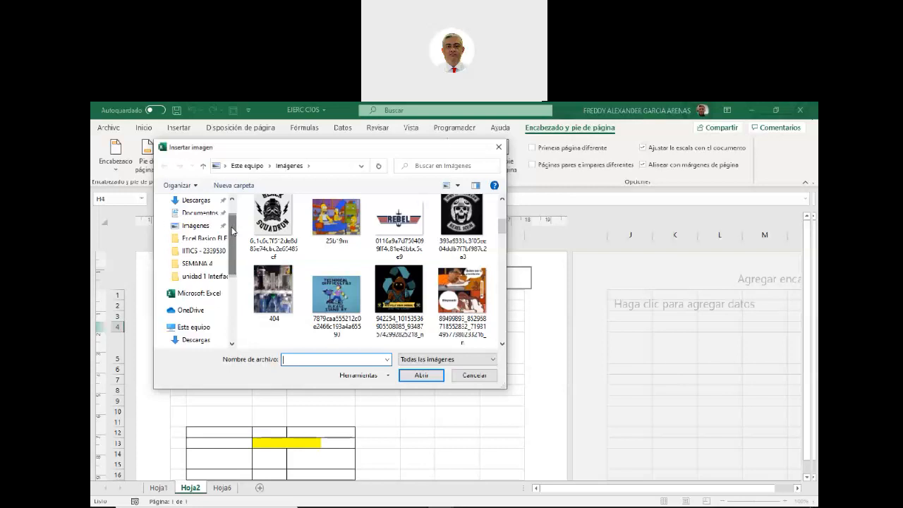
click(218, 241)
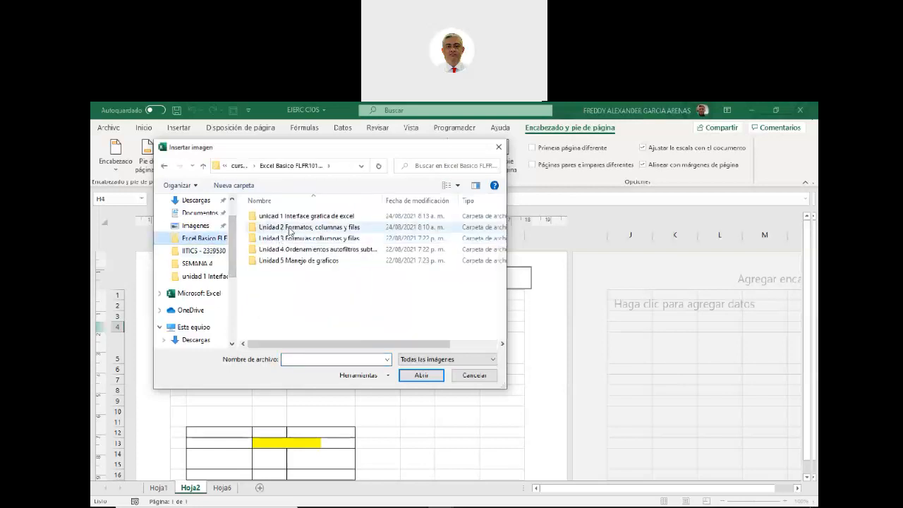
double_click(290, 227)
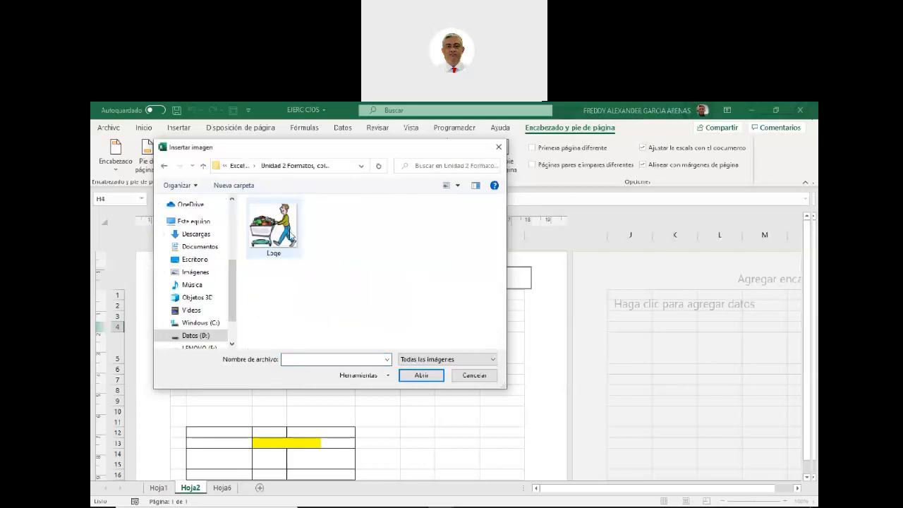
click(275, 232)
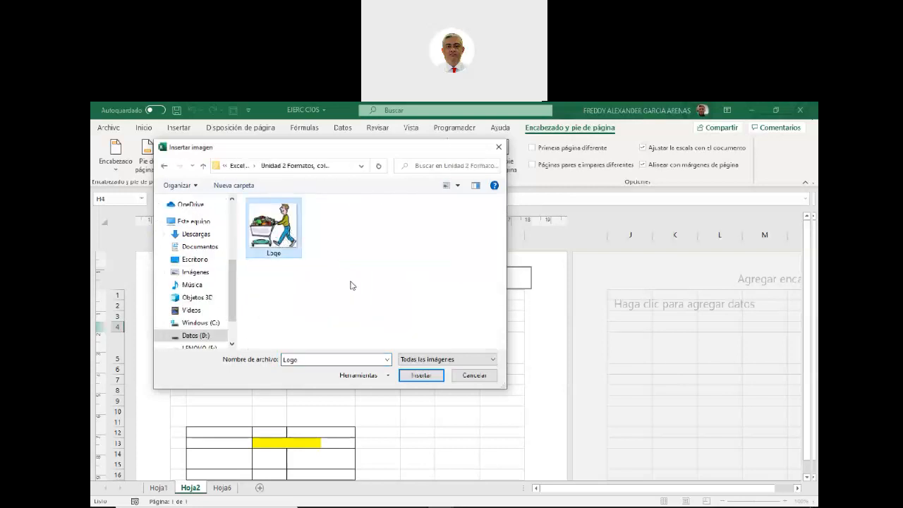
click(420, 376)
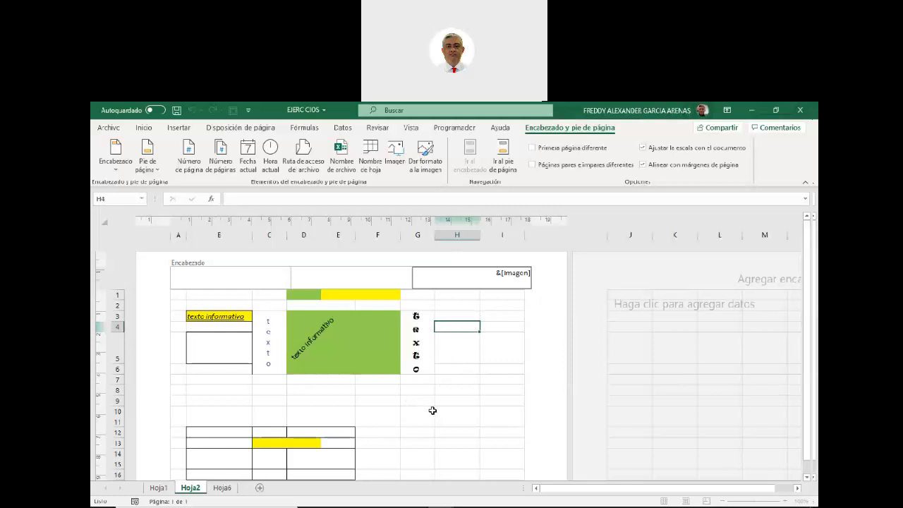
click(412, 401)
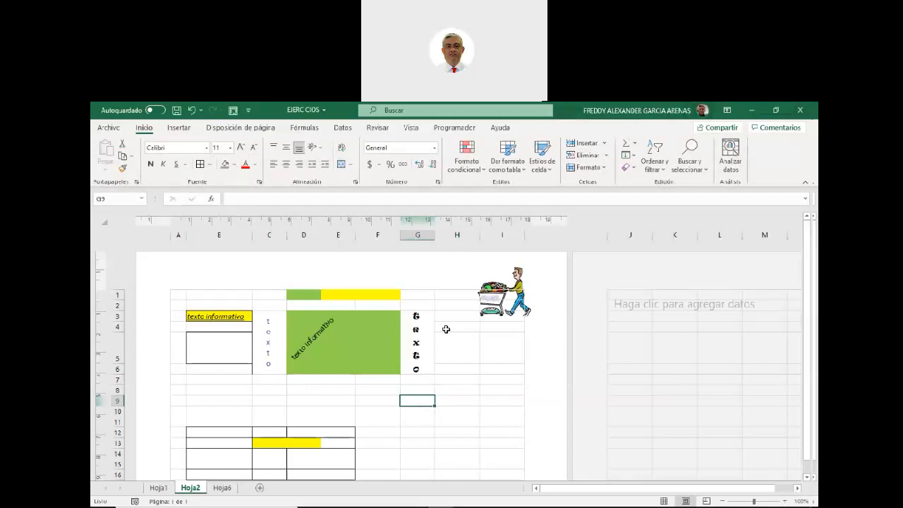
Enter filler text around the header logo: erewtrwt in H1, wertwer in I1, wetwer in I2, werwerwe in H3 and werwer in I3.
click(446, 296)
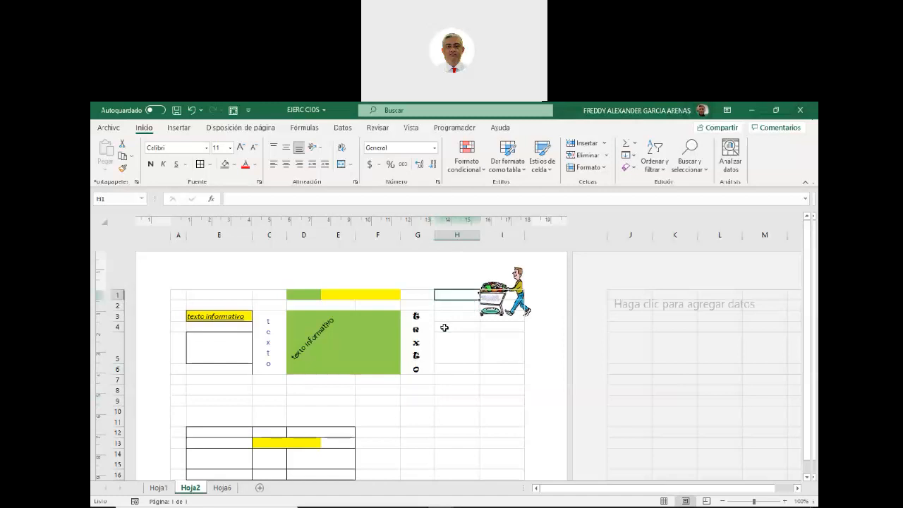
text(erewtrwt)
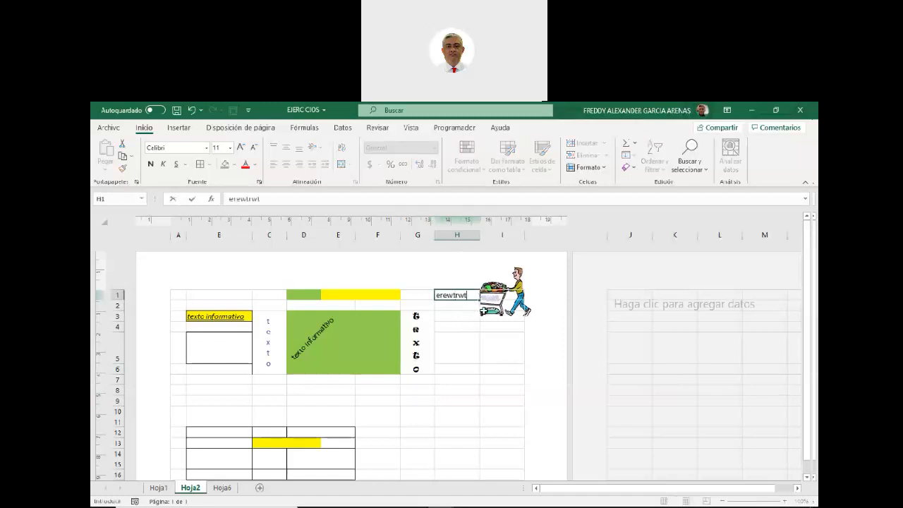
click(489, 292)
text(wertwer)
click(497, 308)
text(wetwer)
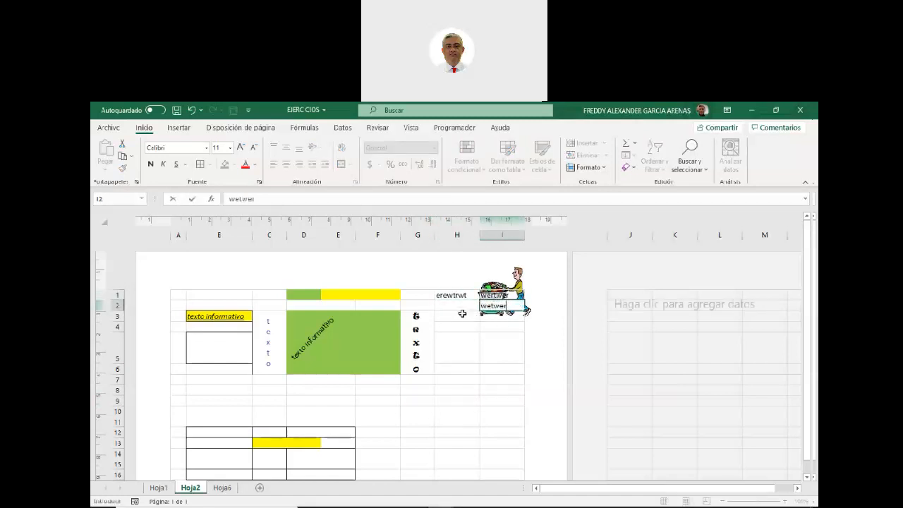
click(463, 313)
text(werwerwe)
click(489, 321)
text(werwer)
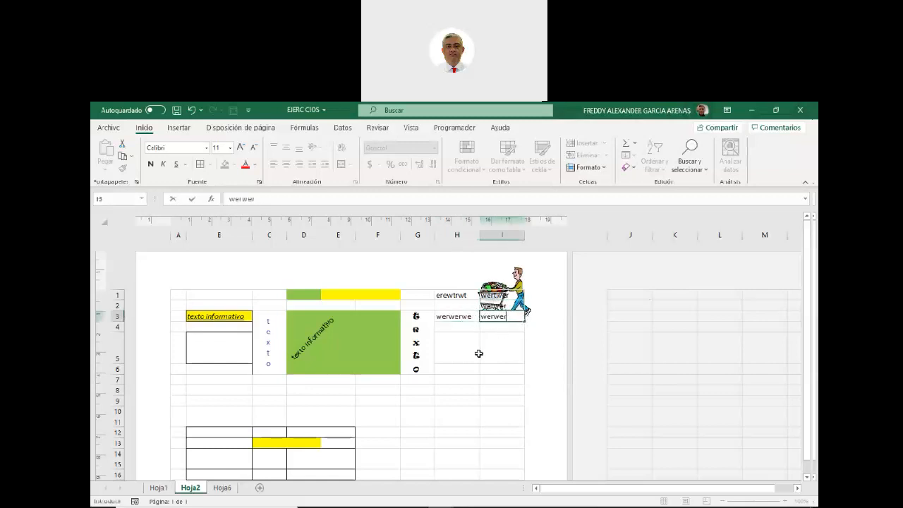
click(475, 352)
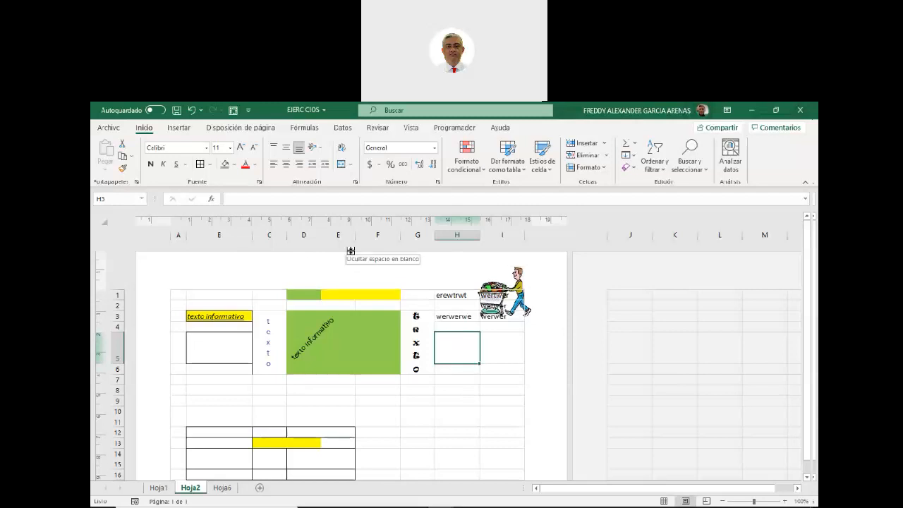
Increase Hoja2's top page margin until row 1 starts just below the shopping-cart logo.
click(118, 295)
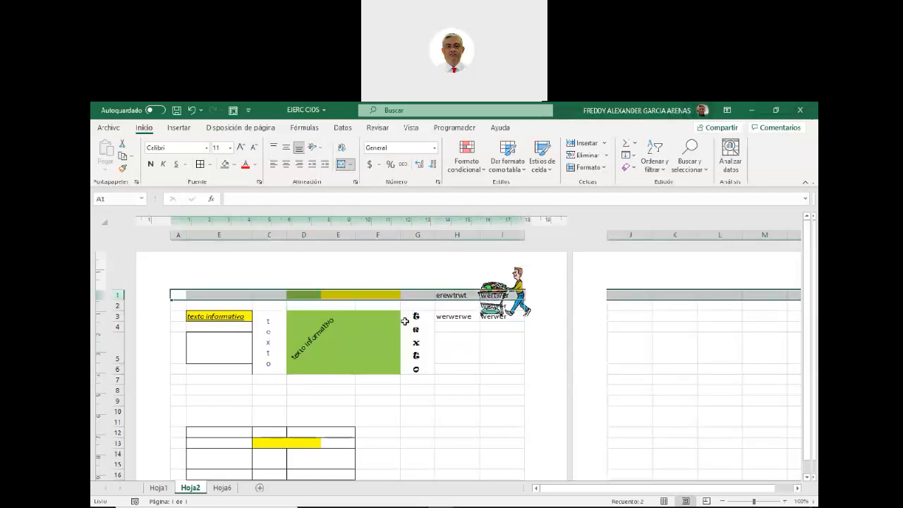
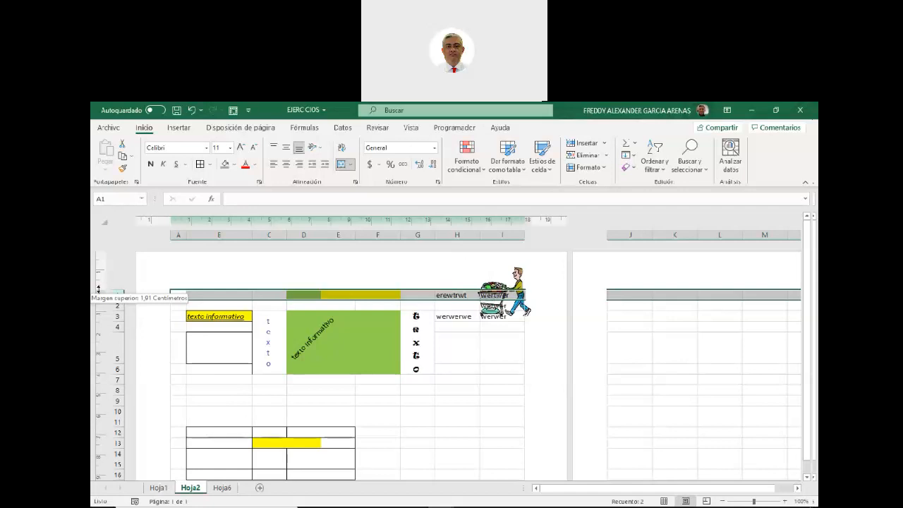
drag(98, 290, 100, 319)
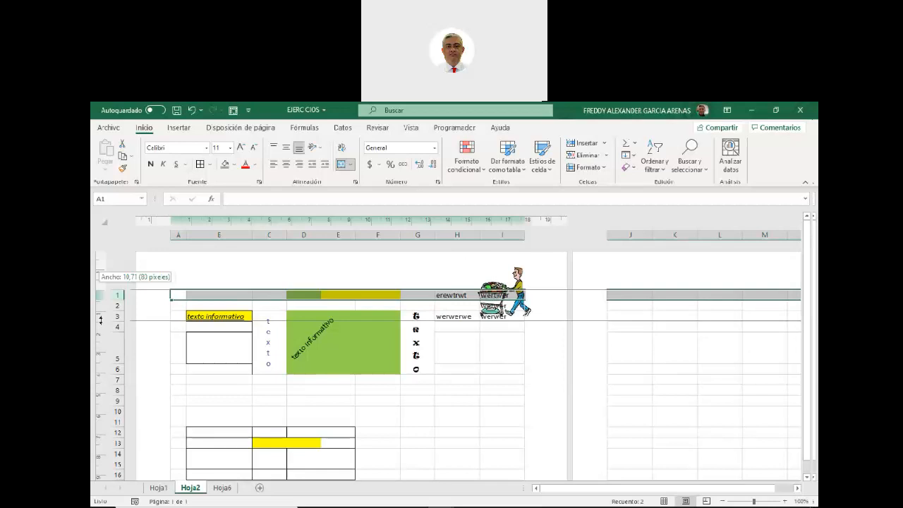
drag(100, 319, 100, 320)
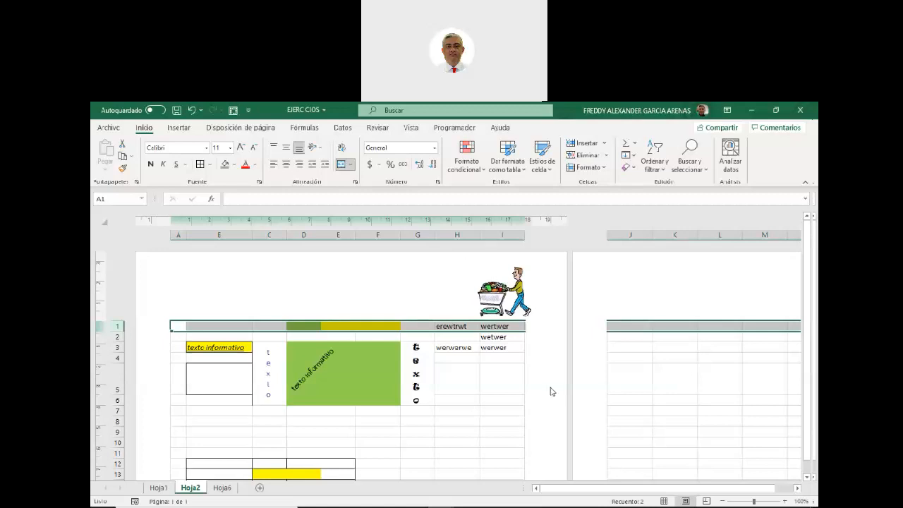
Enter "Mercado de la esquina" in the center header section of Hoja2 and leave header editing.
click(317, 288)
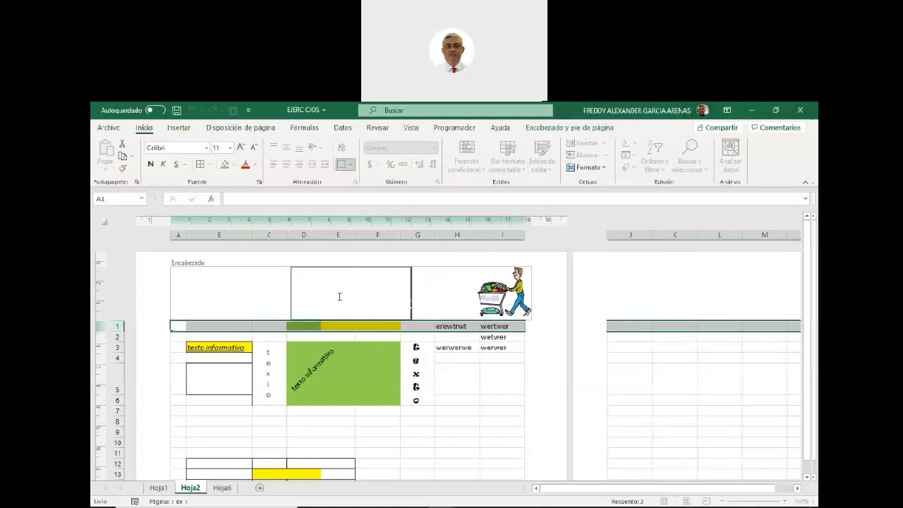
text(Mercado de la caquina)
click(458, 382)
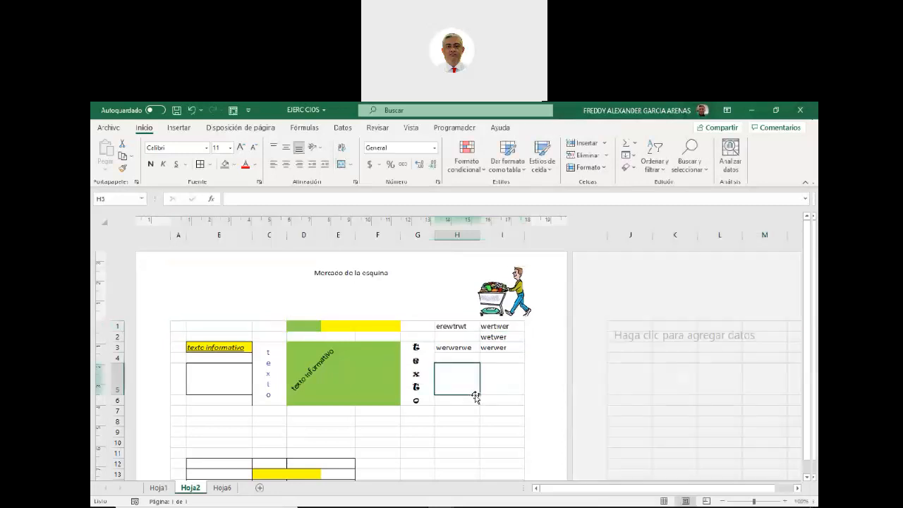
click(338, 282)
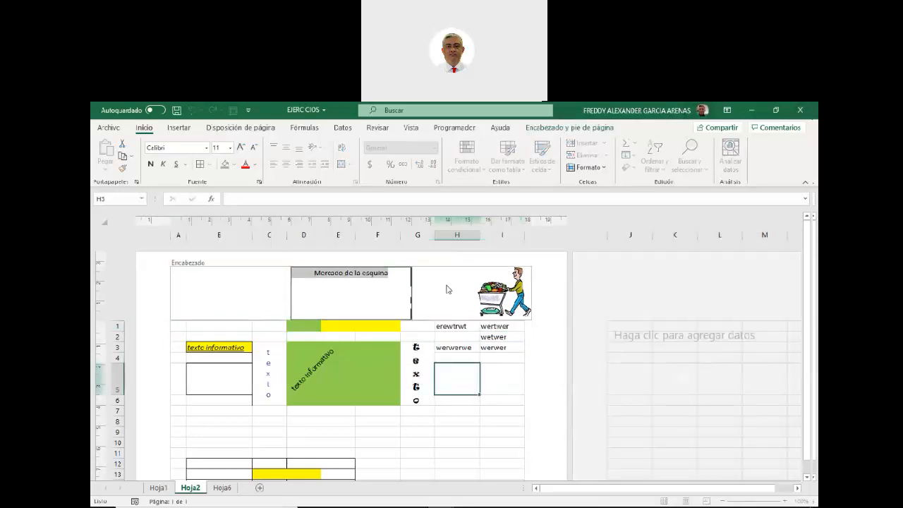
click(575, 366)
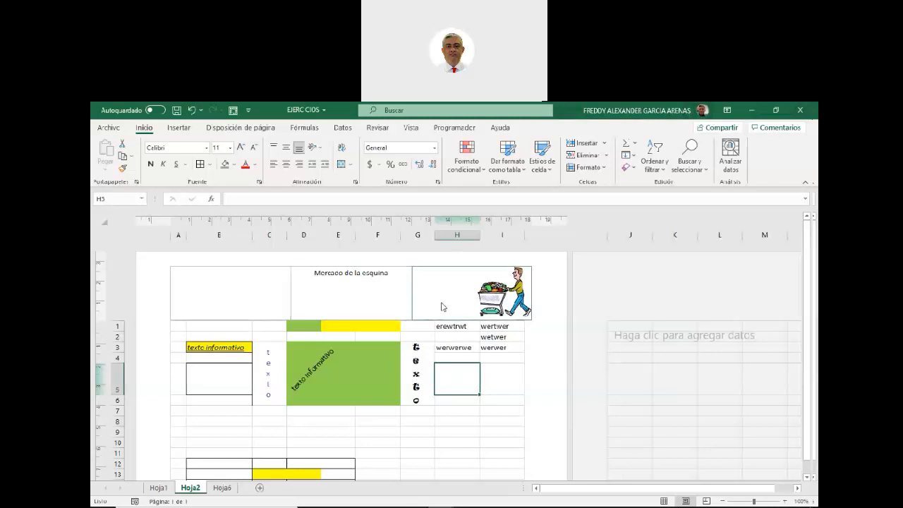
Enter "factura numero 2" in cell C51 on Hoja2's second page and check the header at the top of that page.
scroll(427, 364, down, 5)
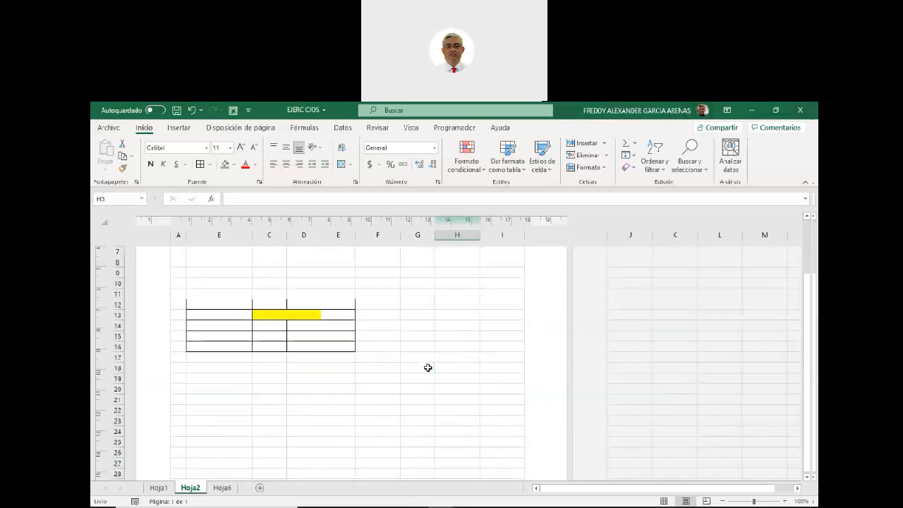
scroll(424, 368, down, 10)
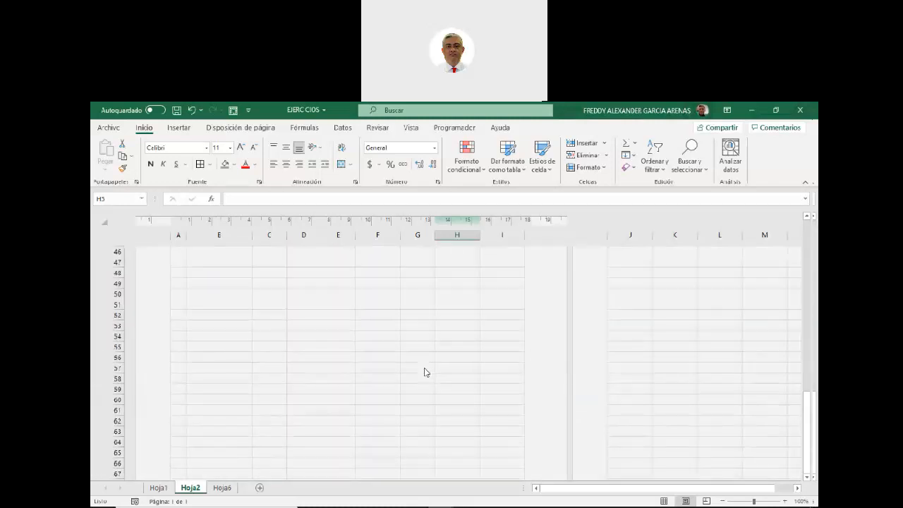
scroll(423, 369, up, 4)
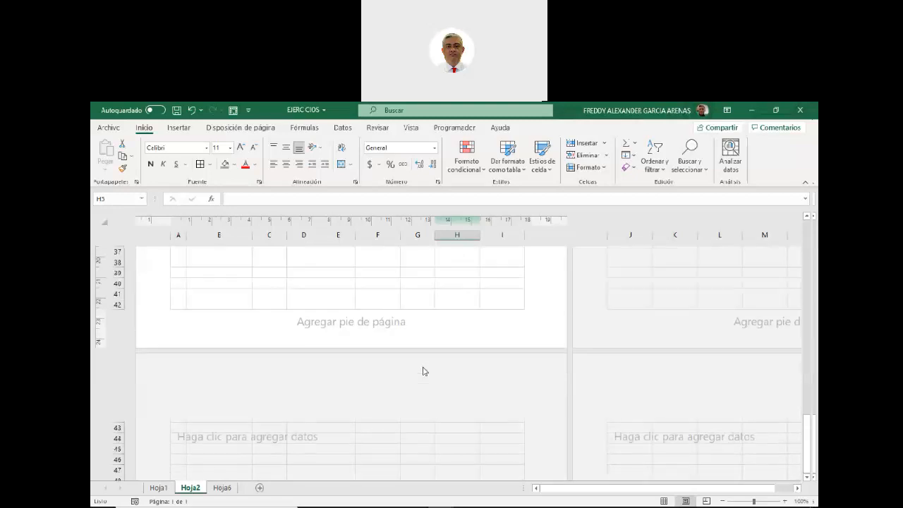
scroll(423, 370, down, 1)
scroll(421, 369, down, 2)
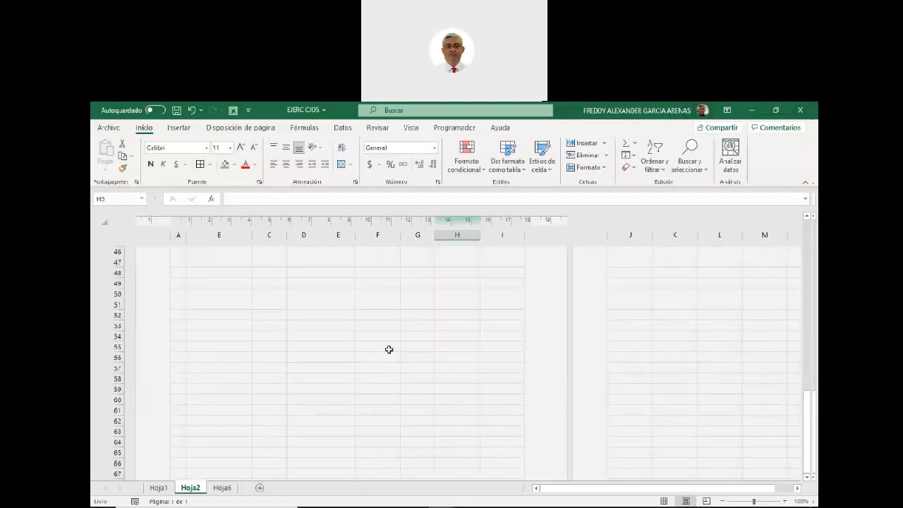
click(279, 306)
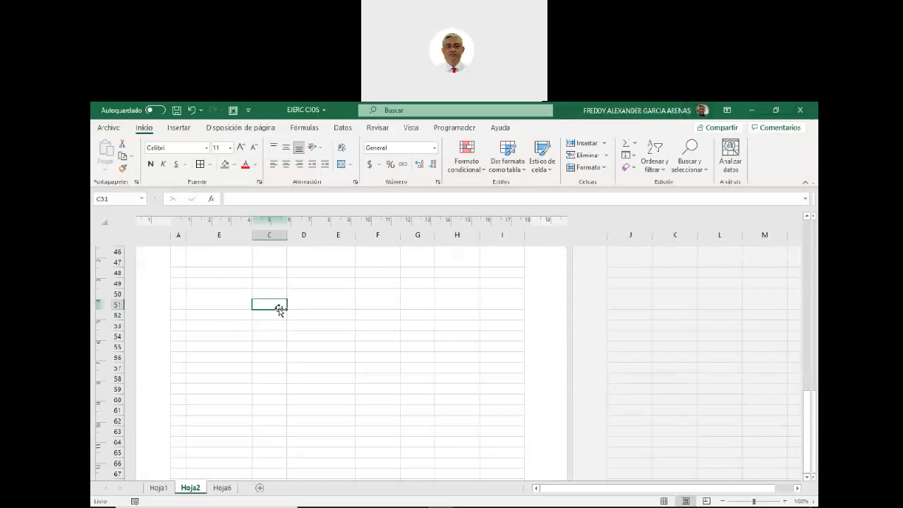
text(factura nu)
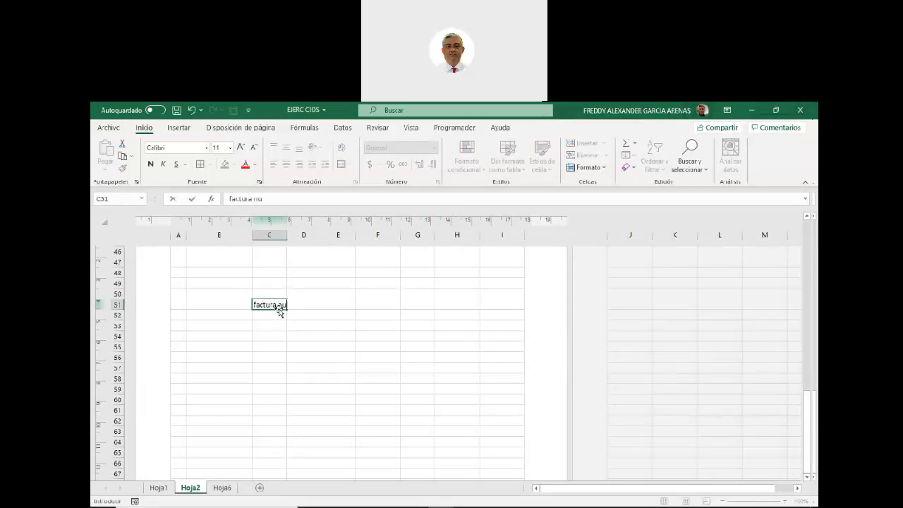
text(mero 2)
click(350, 325)
scroll(354, 345, up, 3)
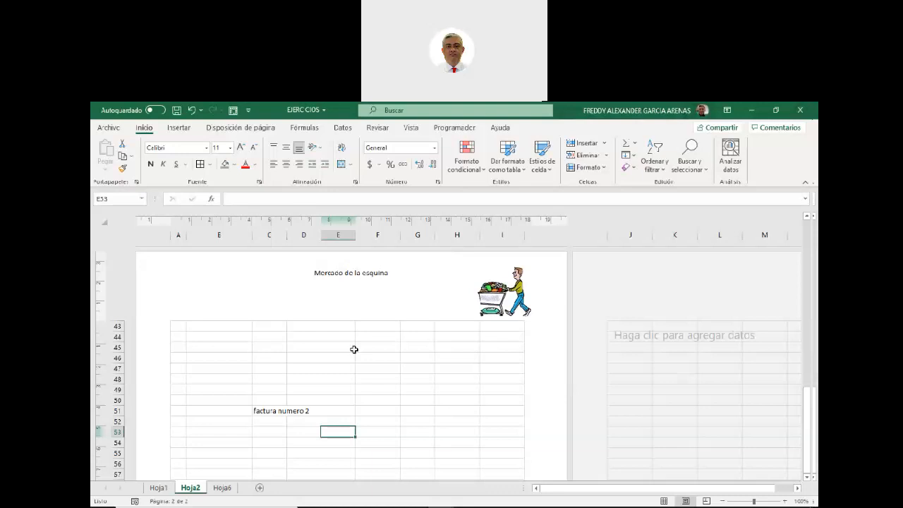
Switch Hoja2 to Normal view and insert the Logo picture from this device into the worksheet.
click(664, 501)
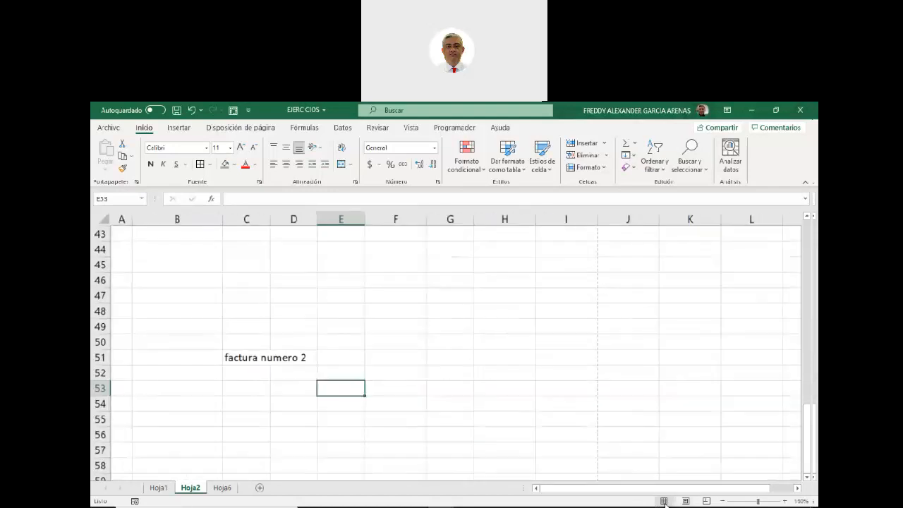
scroll(371, 412, up, 14)
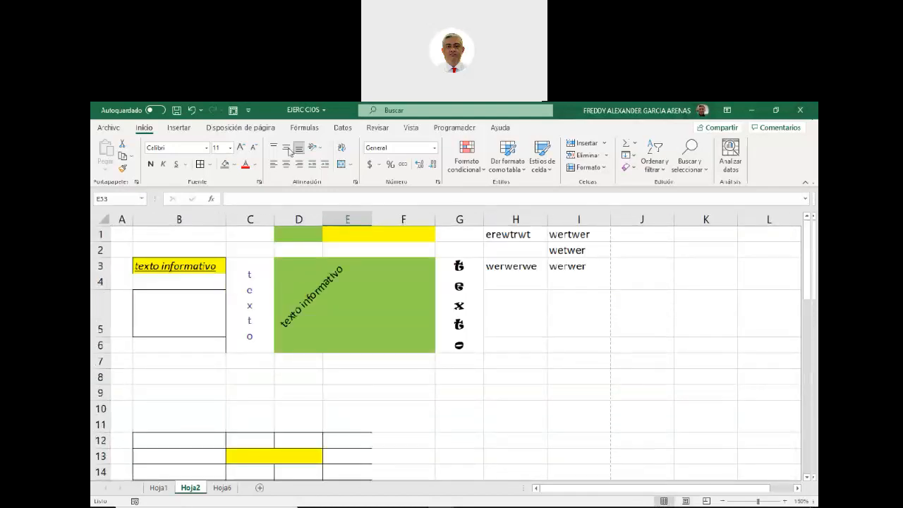
click(179, 128)
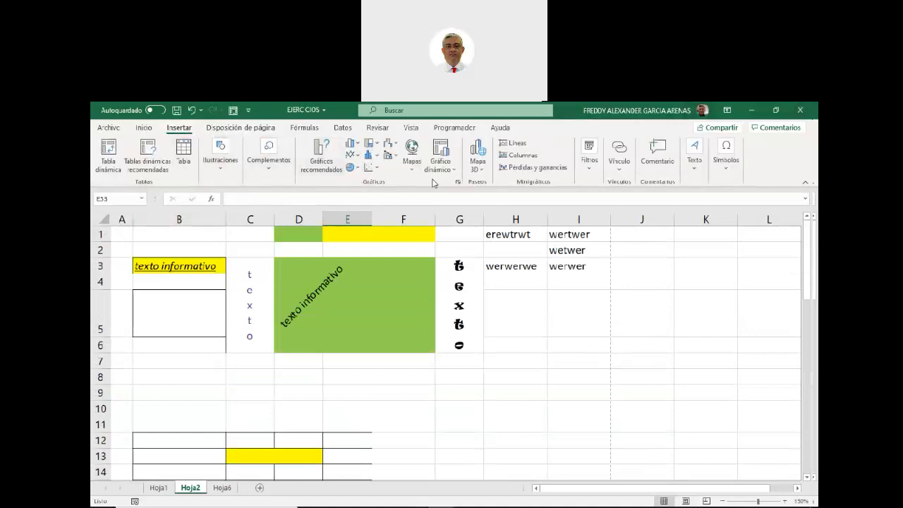
click(220, 166)
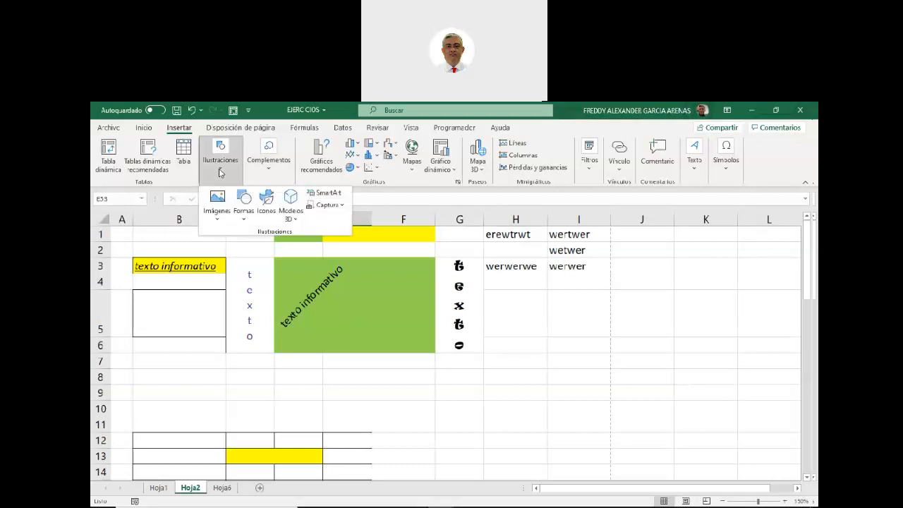
click(218, 223)
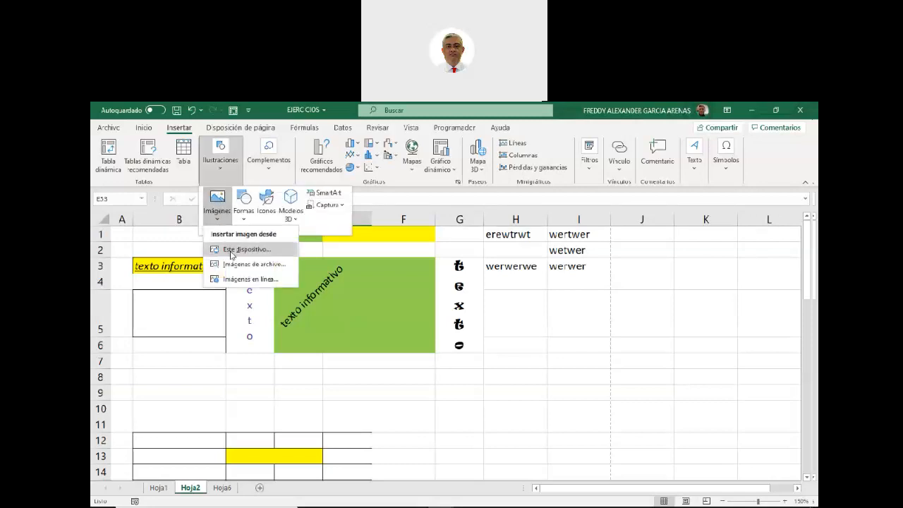
click(231, 252)
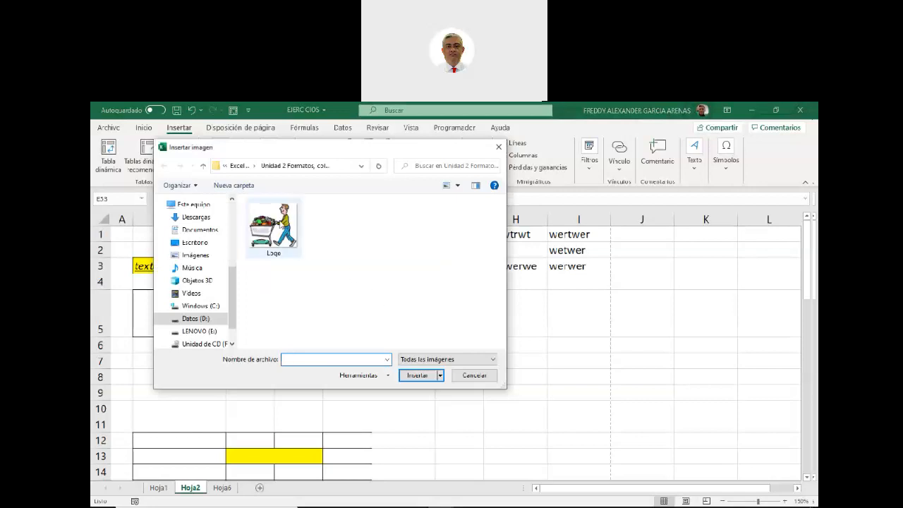
click(419, 375)
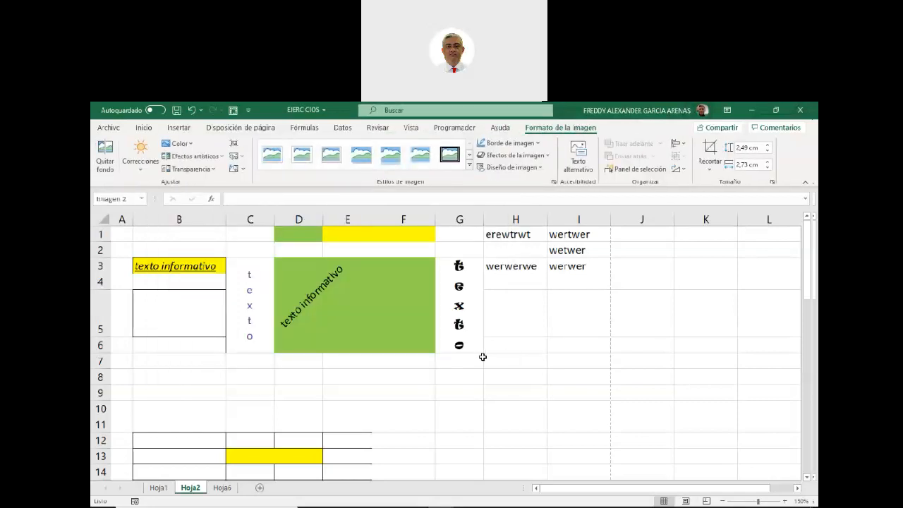
Move the inserted Logo picture to columns H and I around row 43, at the start of the second page.
scroll(490, 353, down, 7)
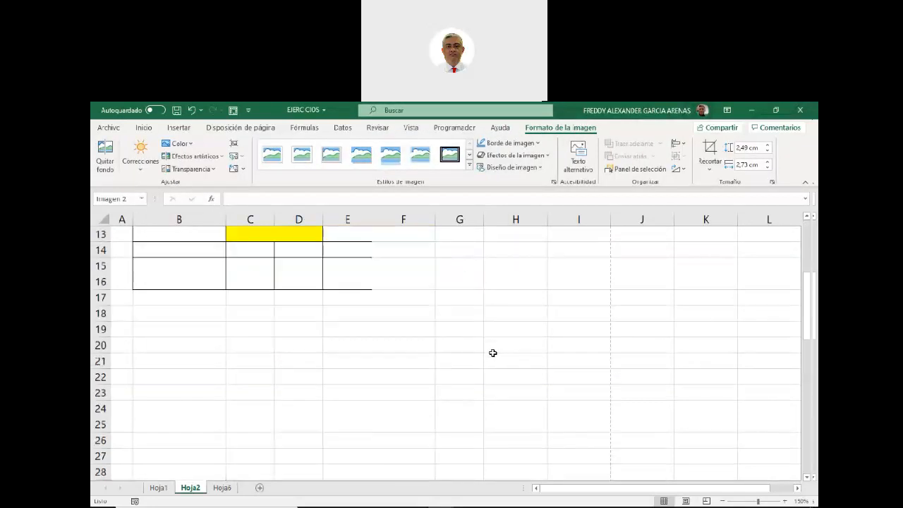
scroll(486, 353, up, 4)
scroll(484, 353, down, 14)
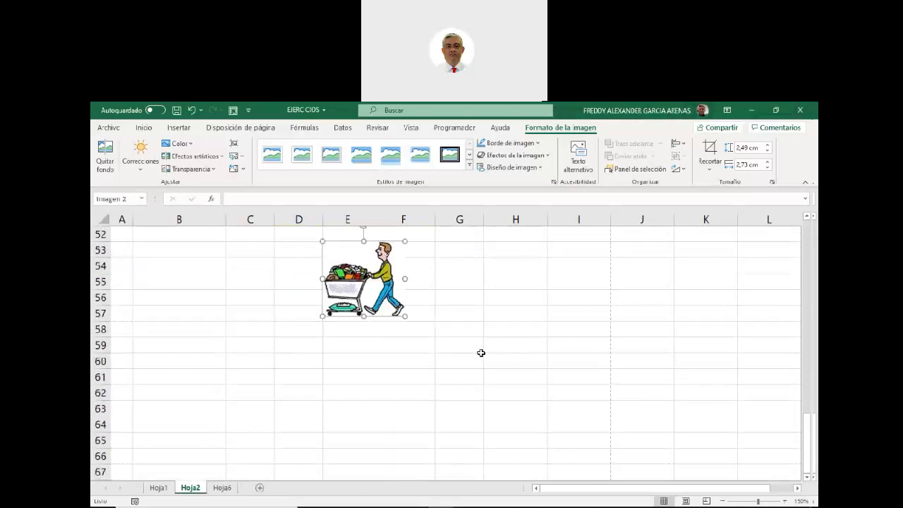
scroll(478, 356, up, 2)
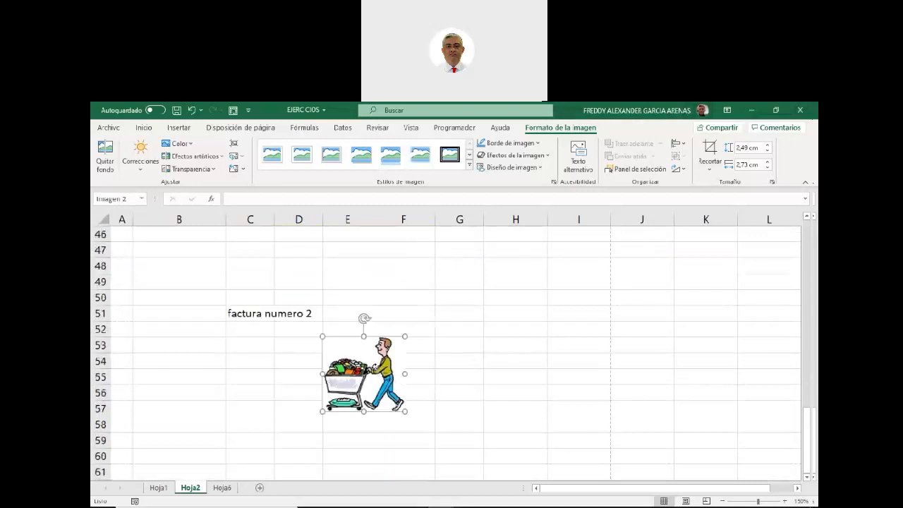
drag(397, 349, 506, 268)
scroll(536, 284, up, 2)
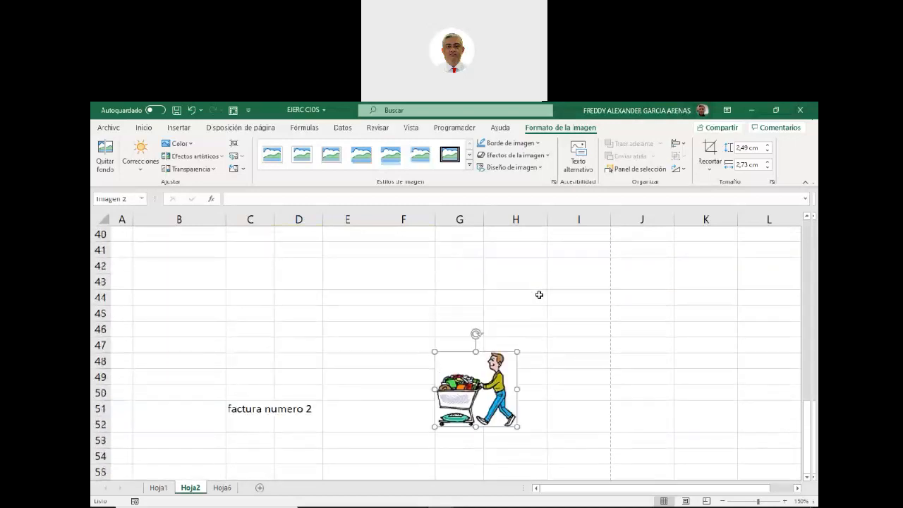
drag(483, 380, 556, 307)
Compare both pages for the logo, delete the inserted picture and return Hoja2 to Page Layout view.
scroll(393, 367, up, 13)
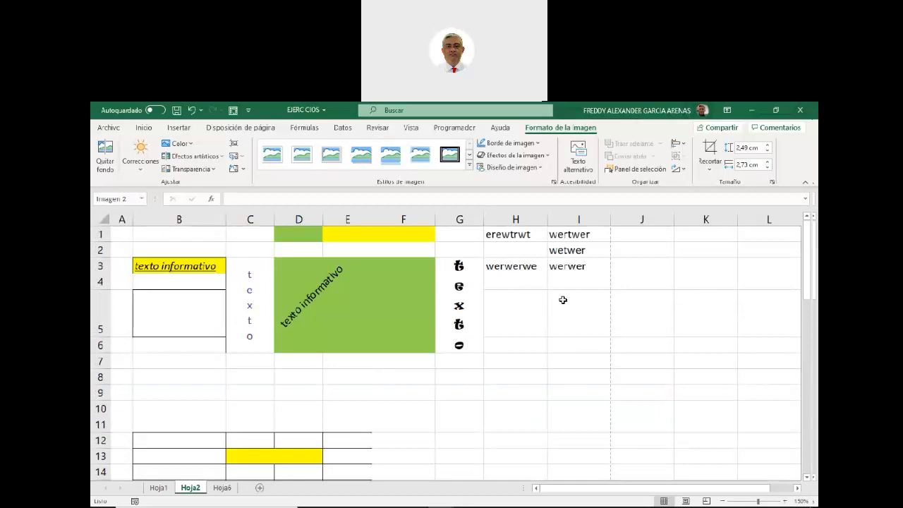
scroll(562, 300, down, 11)
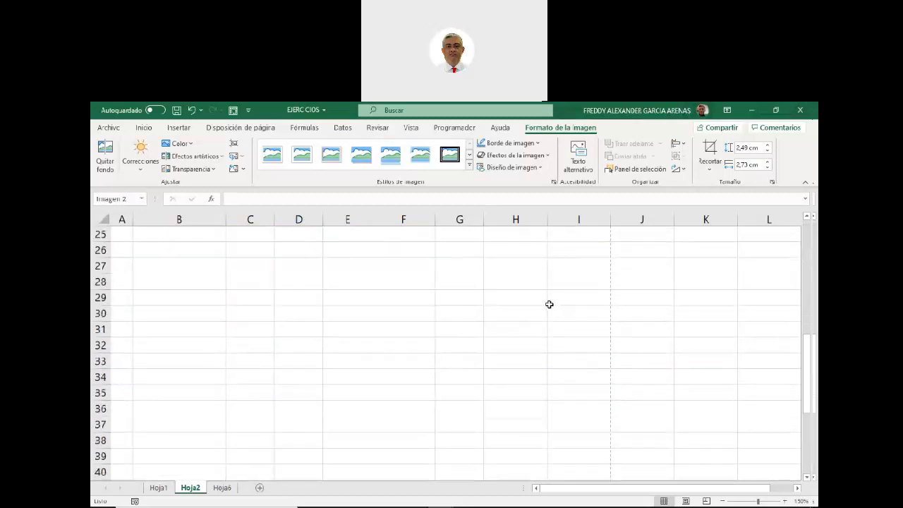
scroll(544, 396, down, 1)
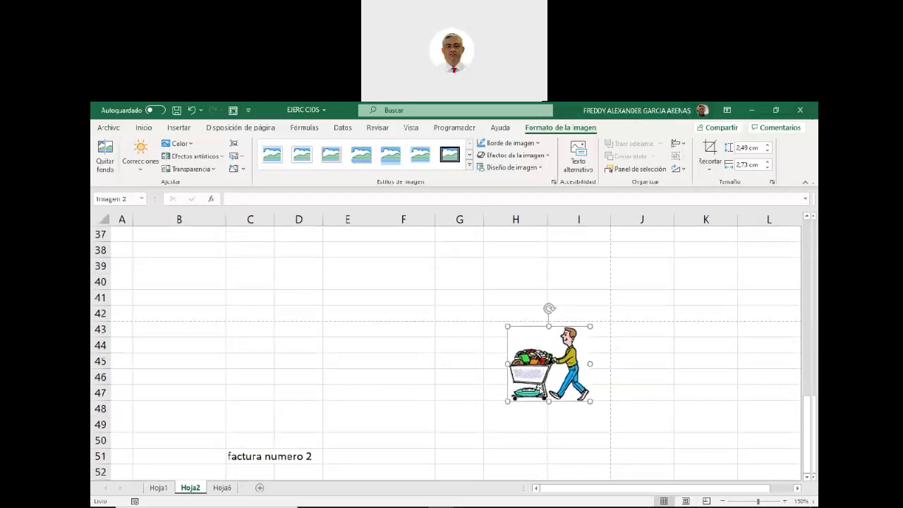
key(Delete)
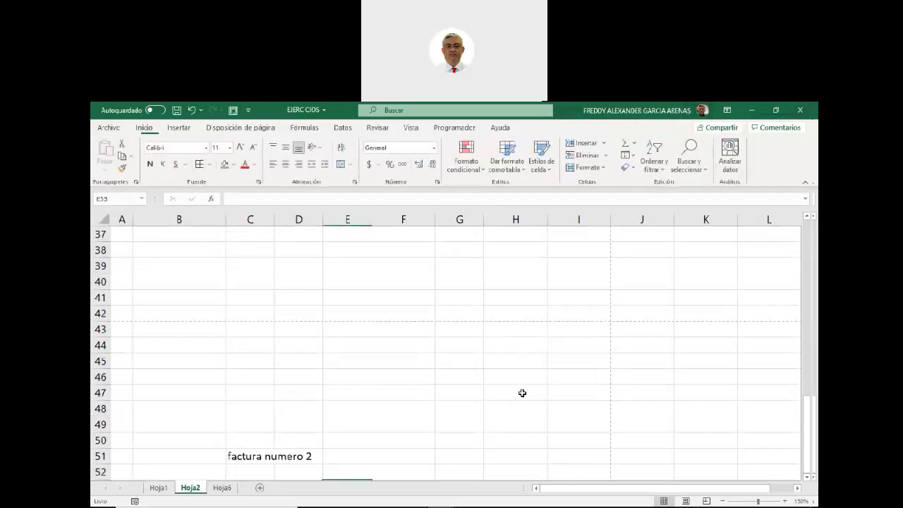
click(685, 501)
Insert the total number of pages in the right section of Hoja2's footer and leave footer editing.
scroll(501, 359, down, 3)
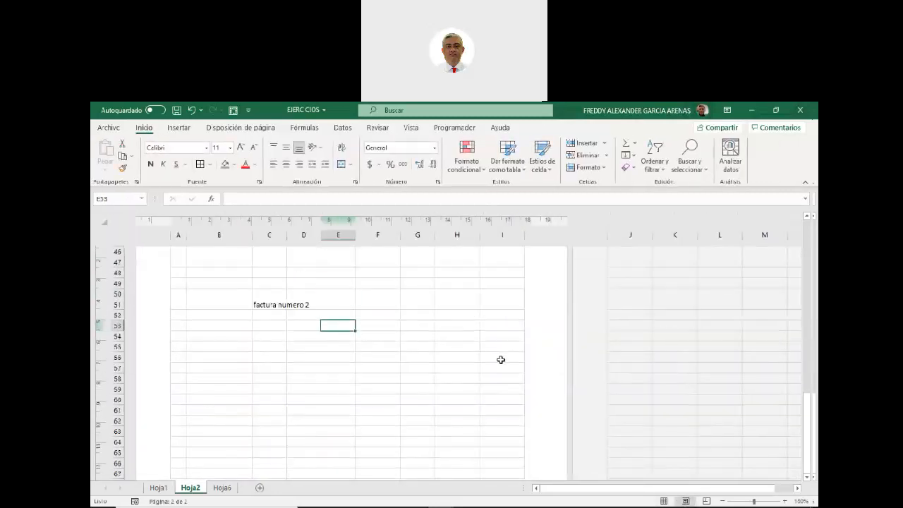
scroll(501, 360, up, 3)
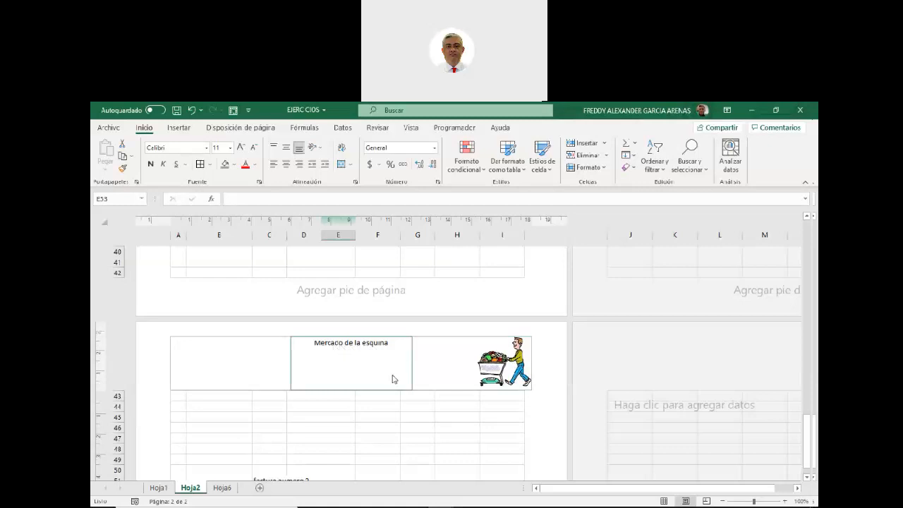
scroll(425, 396, up, 10)
scroll(425, 400, up, 5)
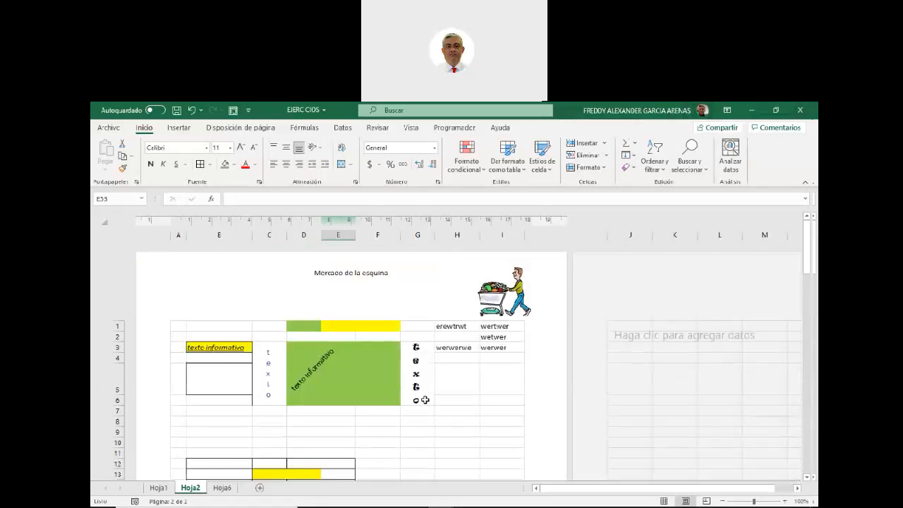
scroll(440, 382, down, 12)
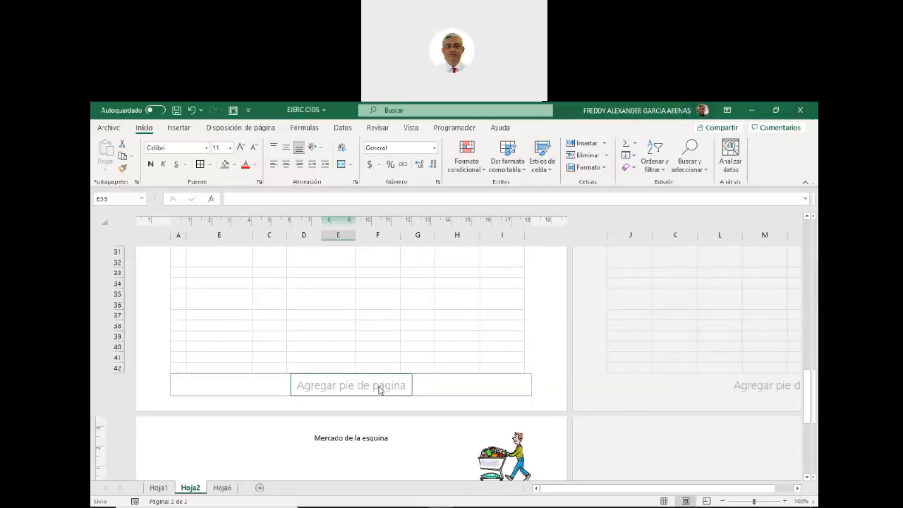
click(451, 383)
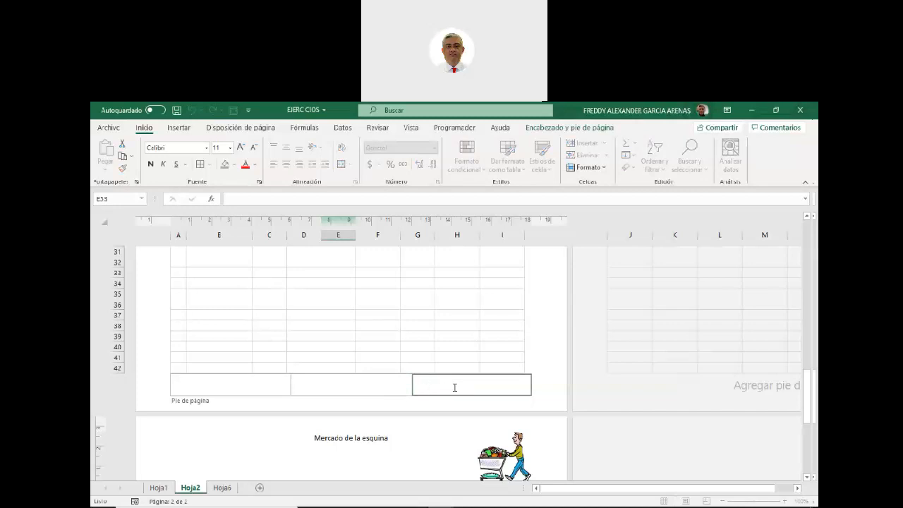
click(557, 128)
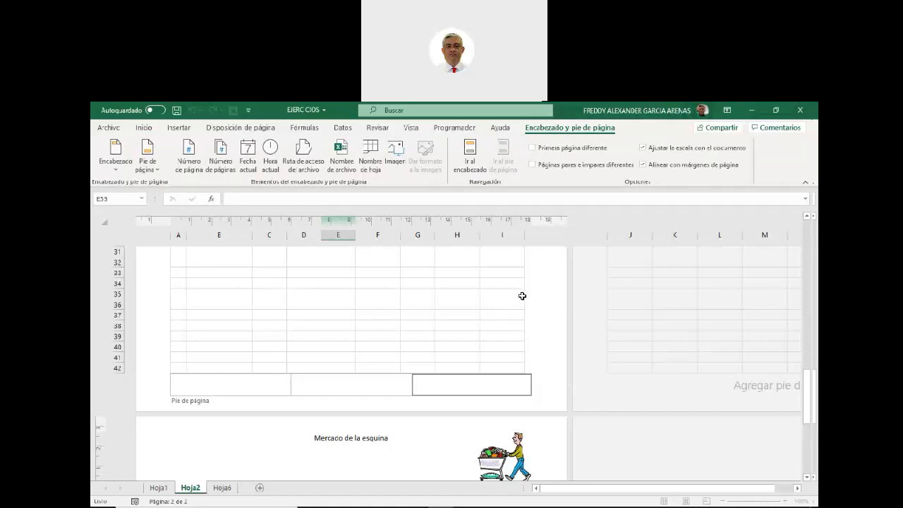
click(221, 170)
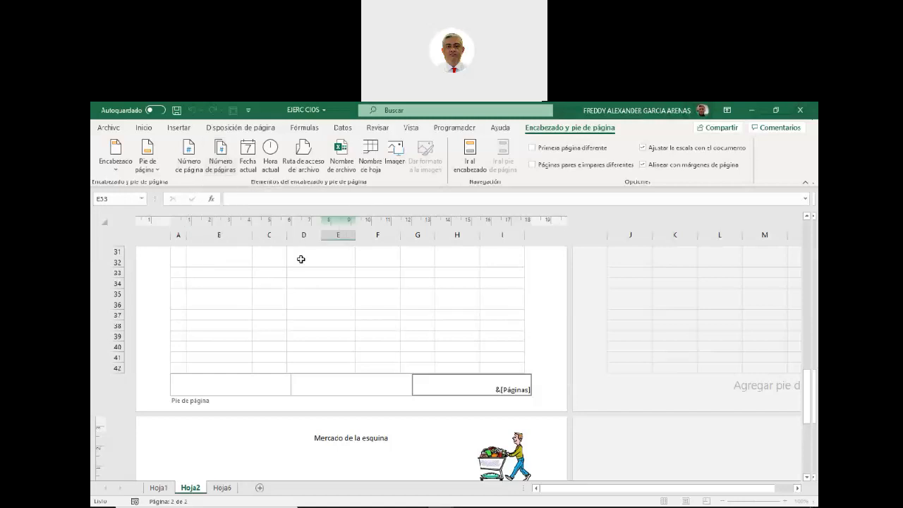
click(498, 331)
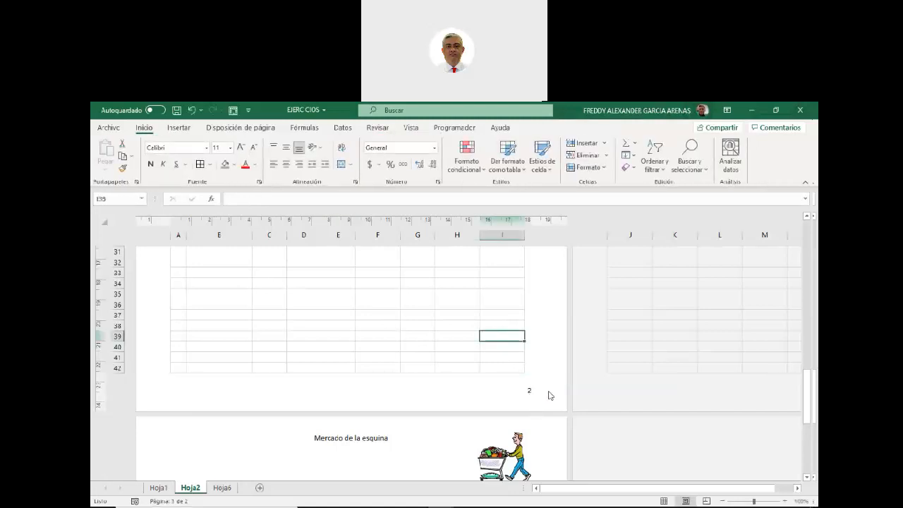
Check the page-count footer on both pages and review the available header and footer elements.
scroll(549, 395, down, 10)
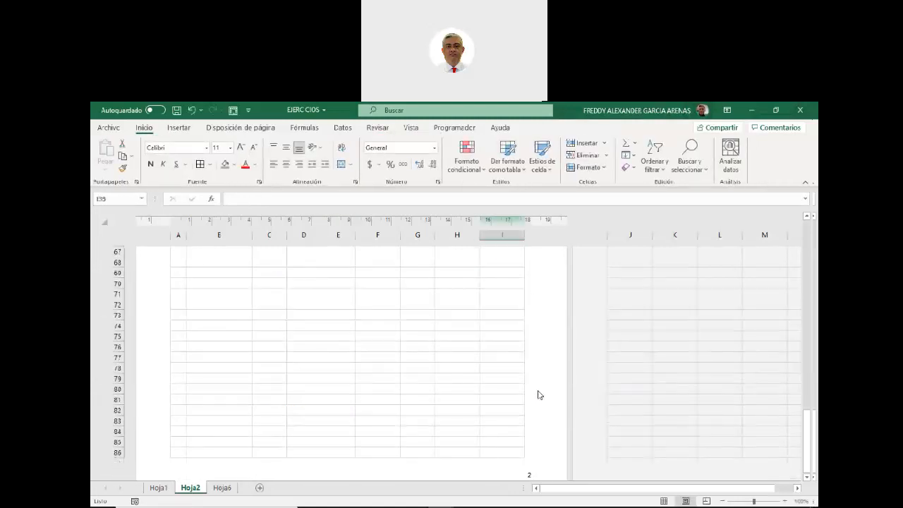
scroll(532, 415, down, 2)
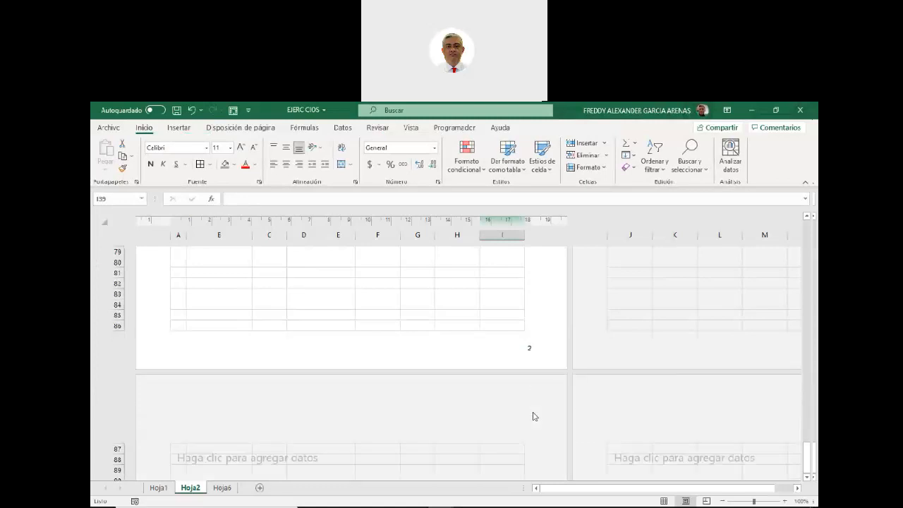
scroll(526, 372, up, 15)
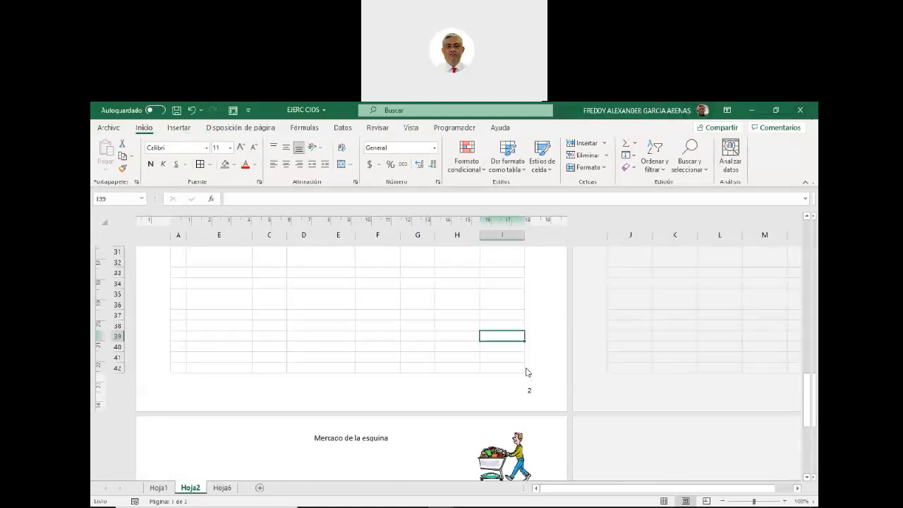
scroll(525, 373, down, 5)
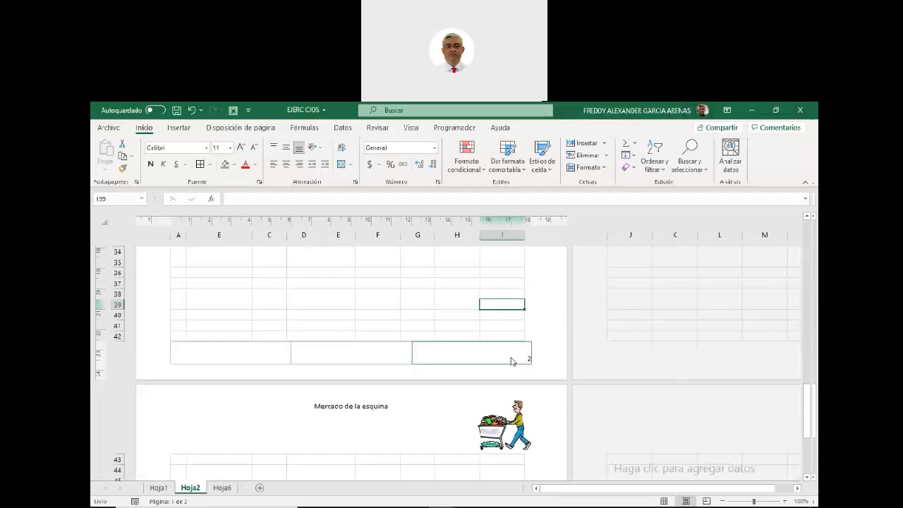
click(513, 360)
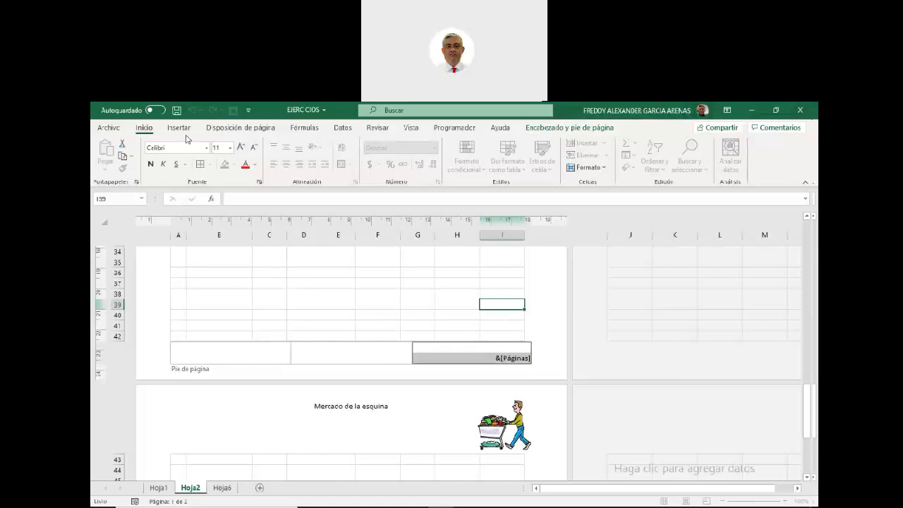
click(545, 130)
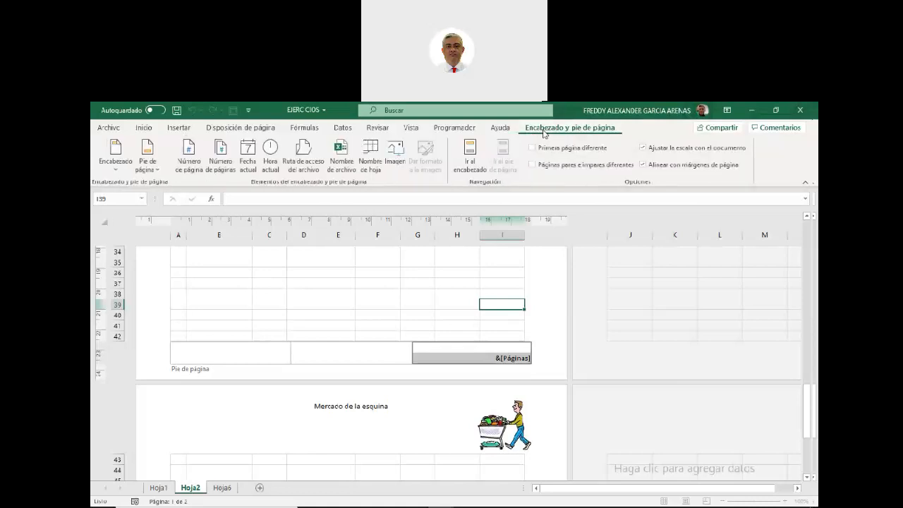
click(180, 129)
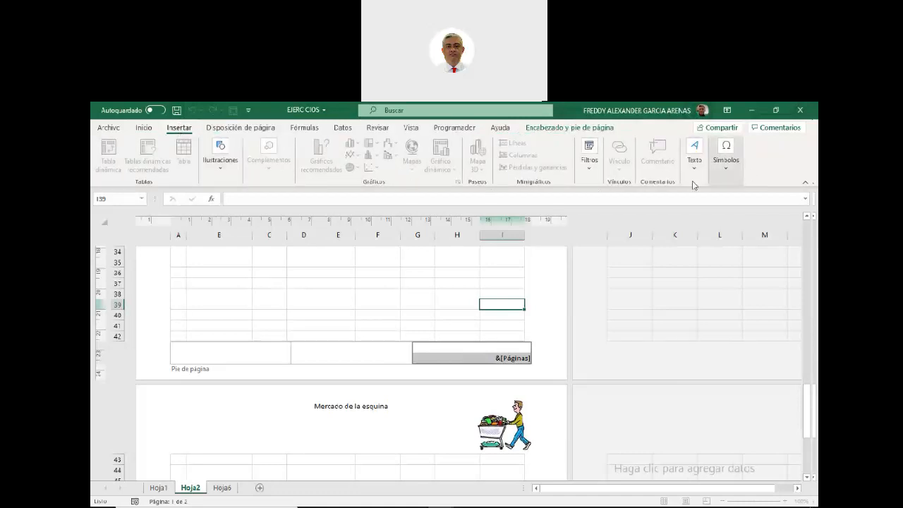
click(541, 129)
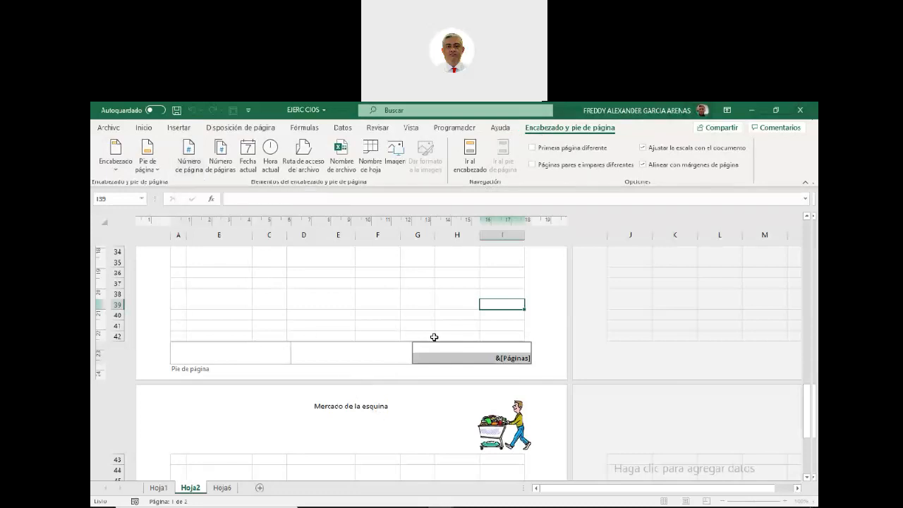
Enter "faz, telefo" in the center footer section and "texto" in cell K14, and check the header on that adjacent page.
click(316, 356)
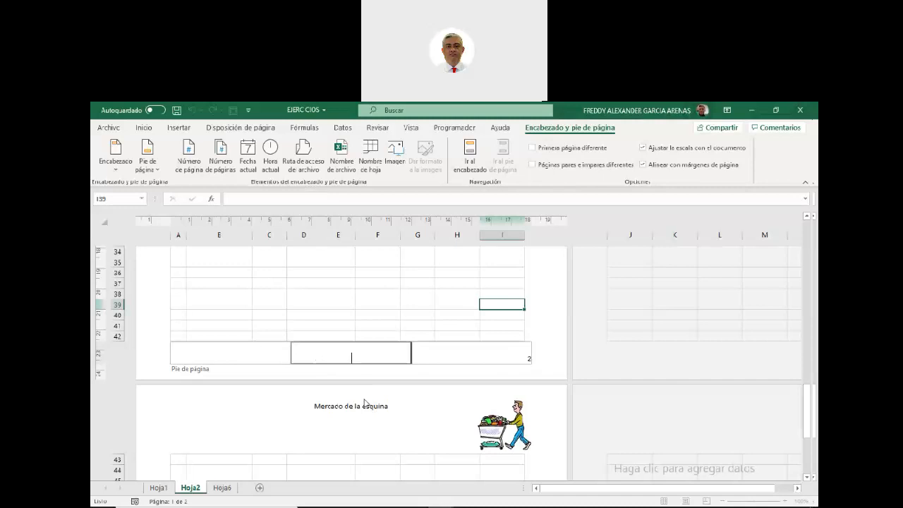
text(faz, telefo)
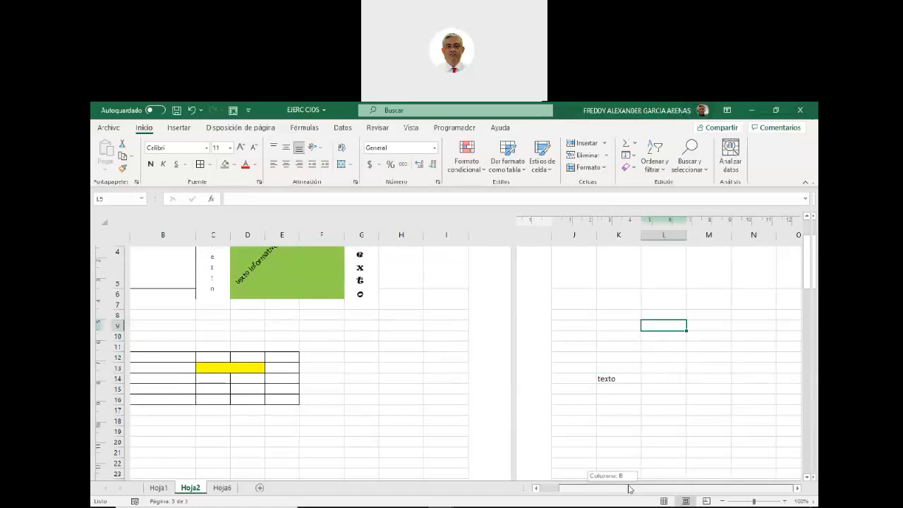
scroll(649, 429, up, 3)
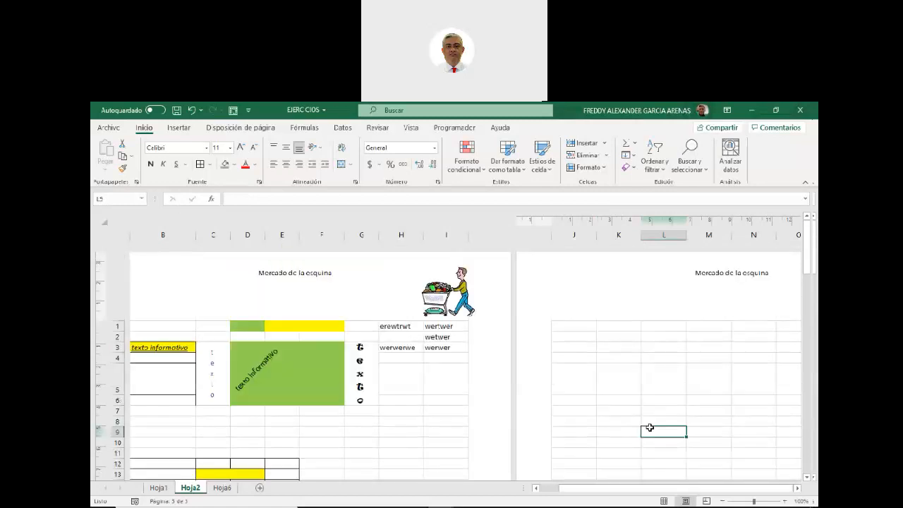
click(679, 420)
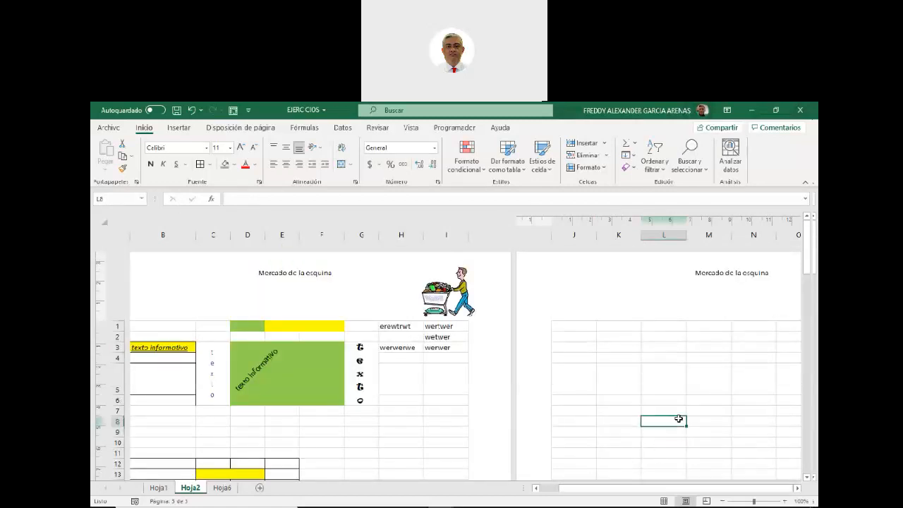
Check the adjacent page's footer and header on Hoja2 and return the sheet to Normal view.
key(Right)
key(Right)
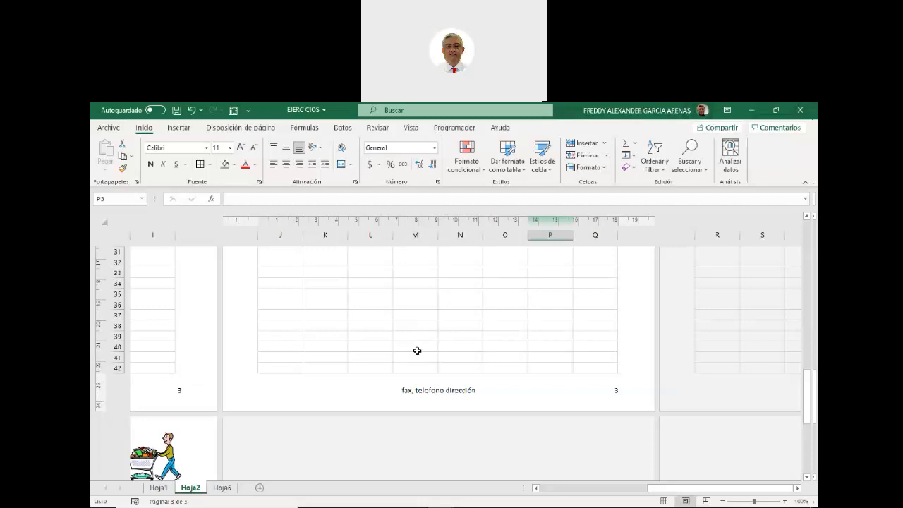
scroll(414, 349, up, 10)
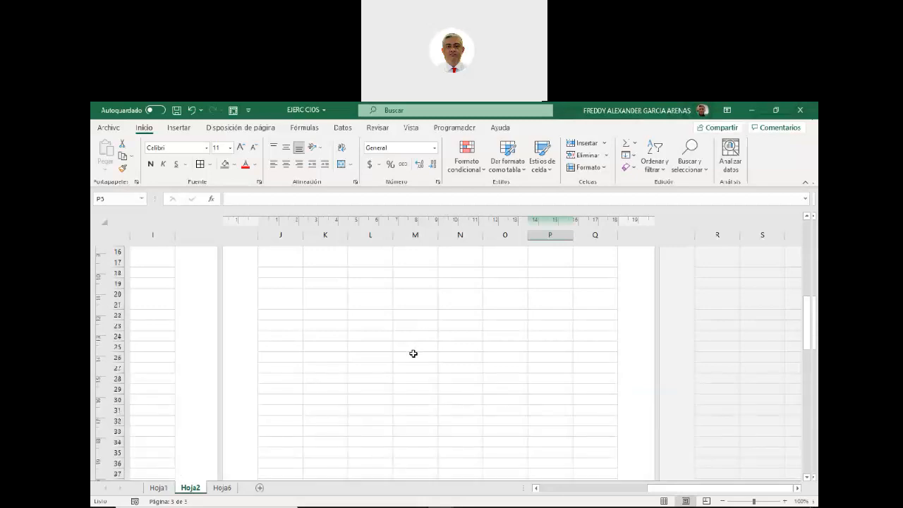
click(536, 489)
click(537, 488)
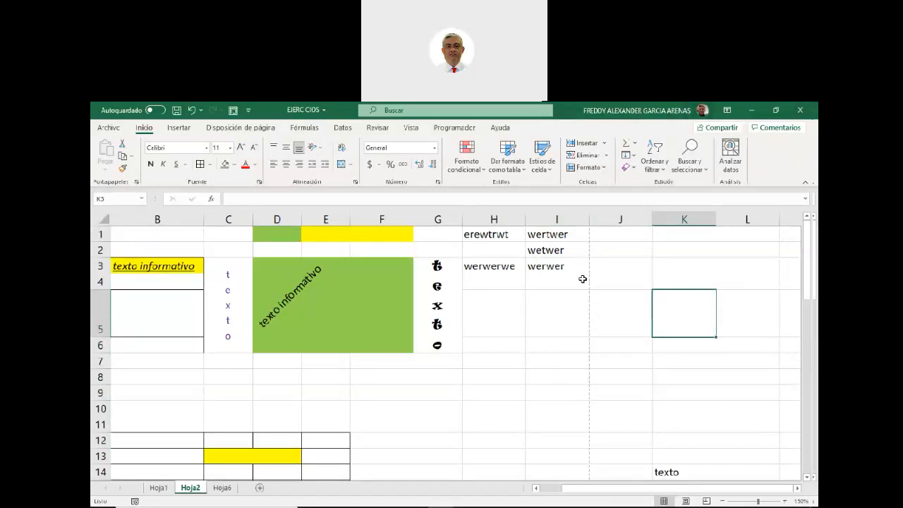
click(325, 409)
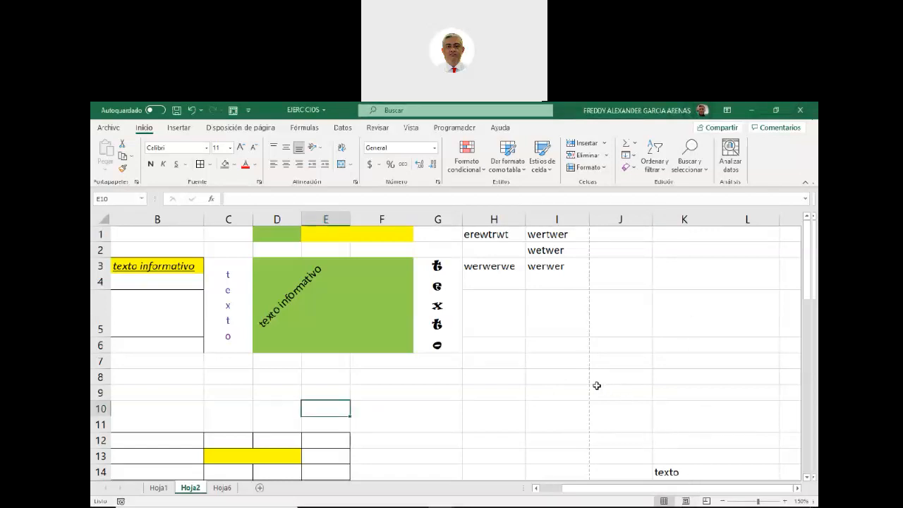
click(559, 374)
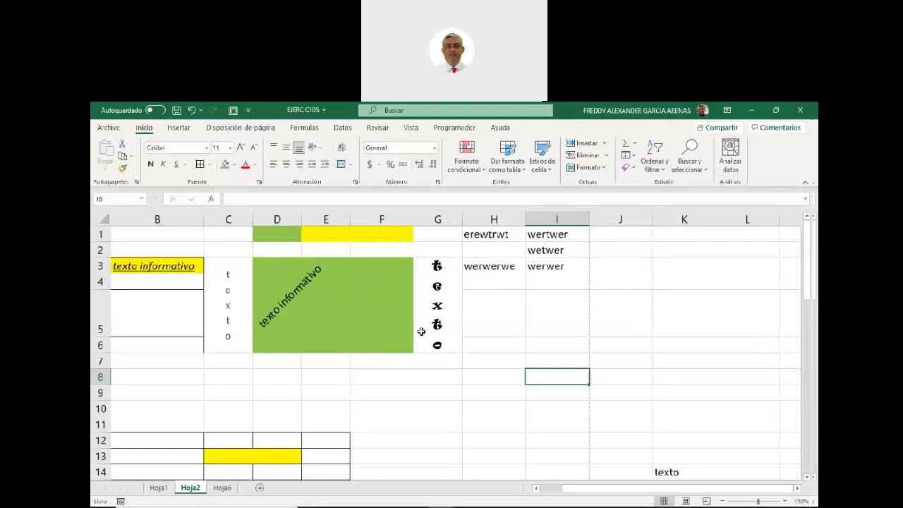
Set Hoja2 to Carta paper in horizontal orientation and select column L to check the page boundary.
click(240, 127)
click(245, 173)
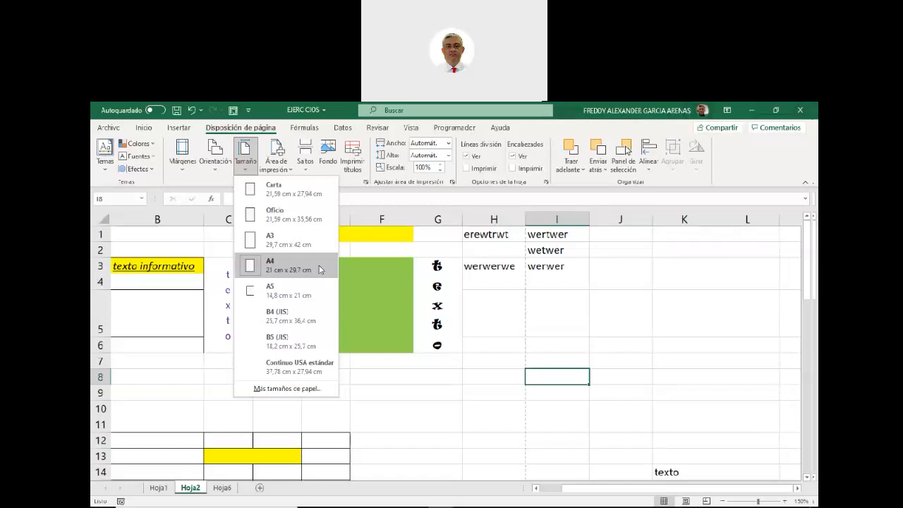
click(215, 151)
click(494, 218)
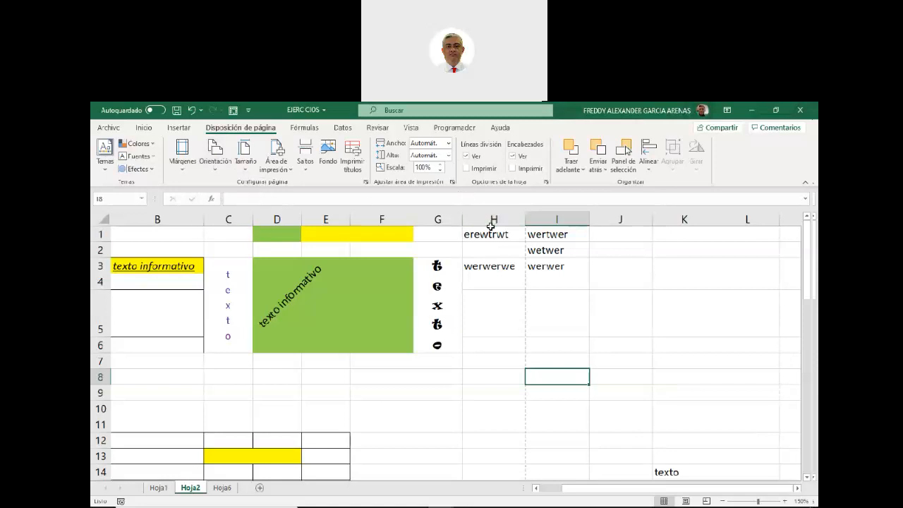
click(491, 223)
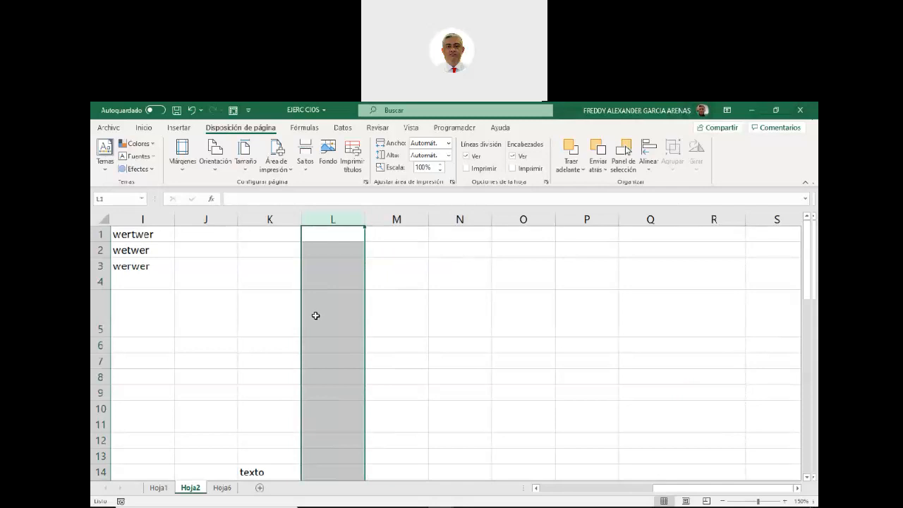
Preview Hoja2's printout, set its orientation to vertical and return to the sheet.
click(106, 128)
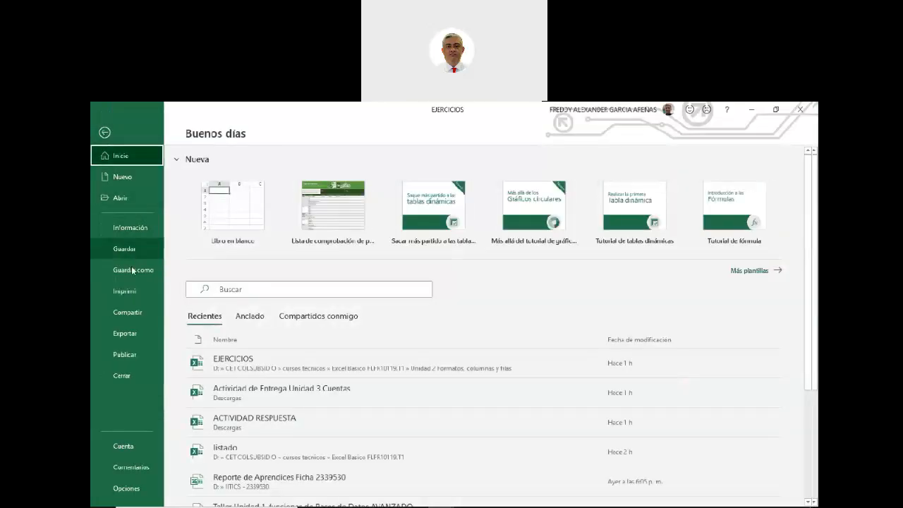
click(133, 290)
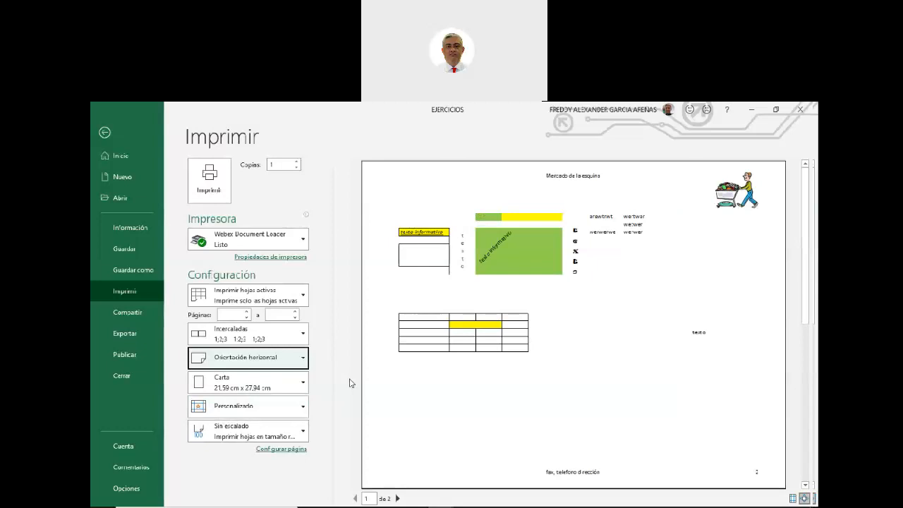
click(300, 360)
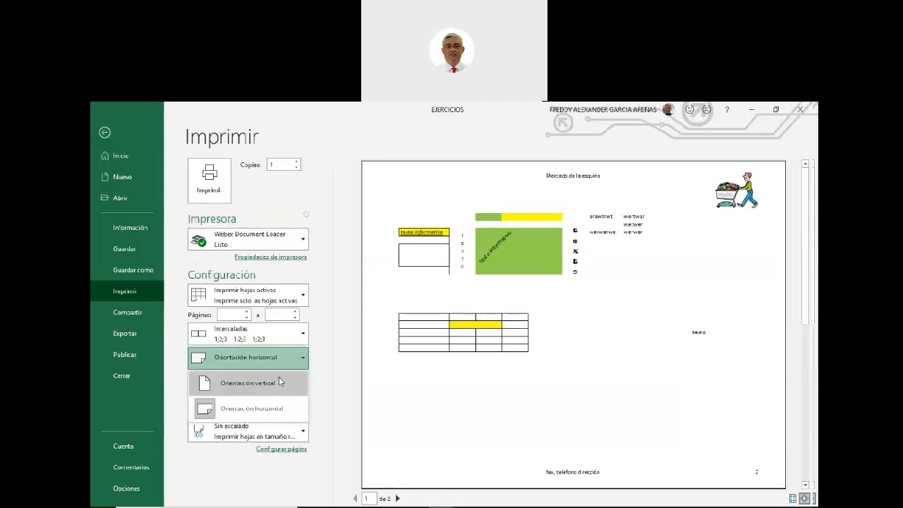
click(278, 379)
click(104, 132)
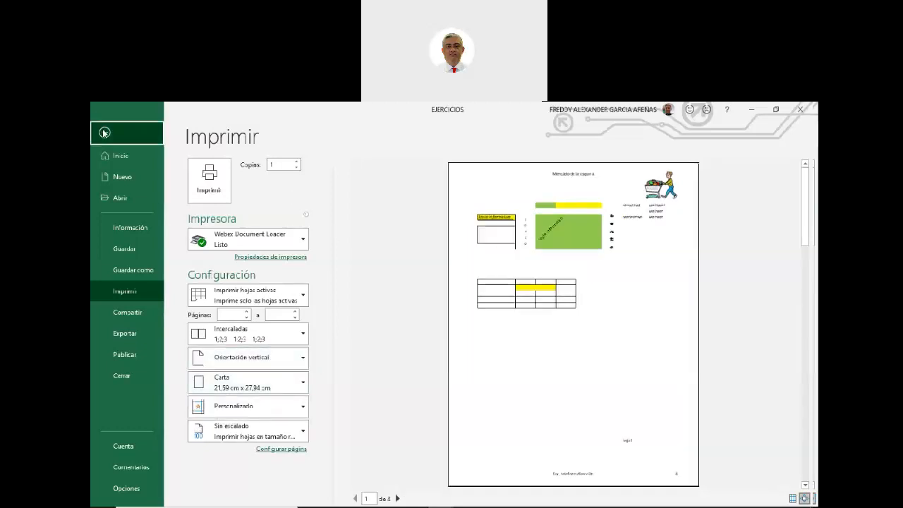
Review Hoja2's top and left margins in page setup and apply narrow margins on horizontal Oficio paper.
click(367, 182)
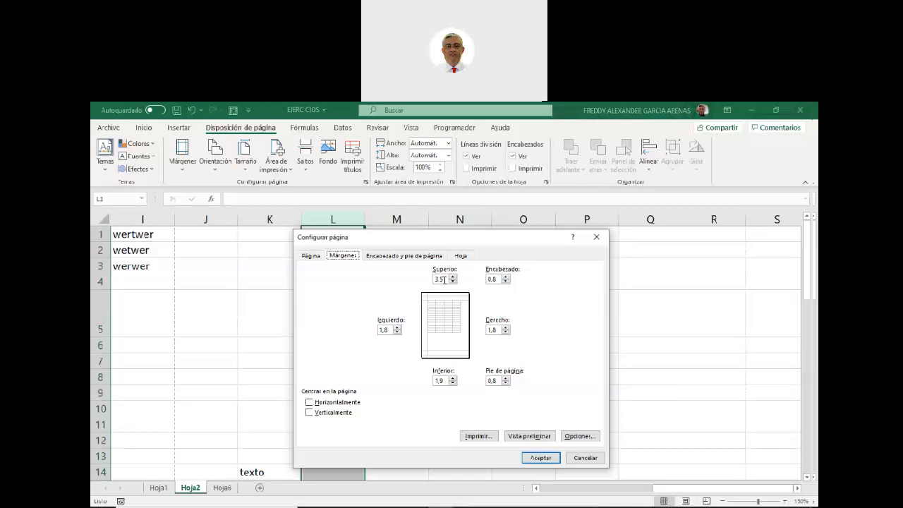
drag(446, 280, 417, 283)
click(390, 329)
drag(390, 328, 347, 332)
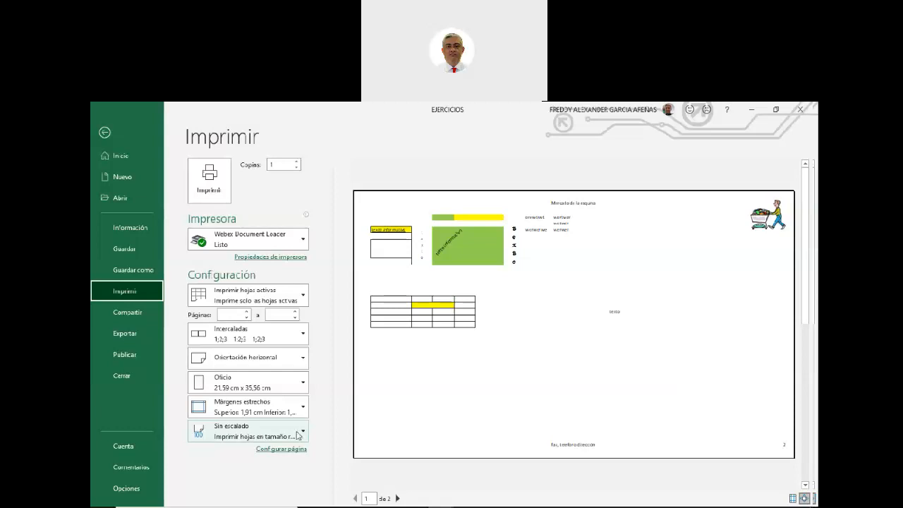
Compare print scaling options for Hoja2, customize the scale through page setup and leave the print preview.
click(303, 435)
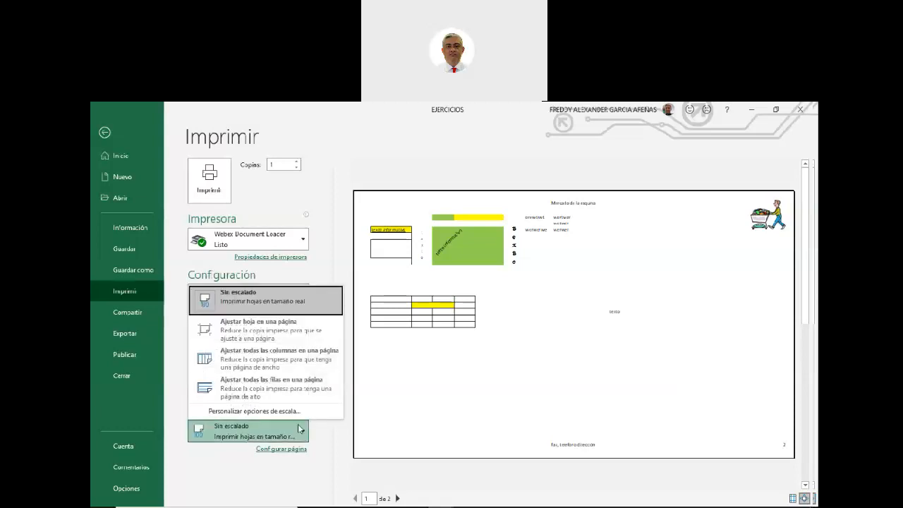
click(266, 300)
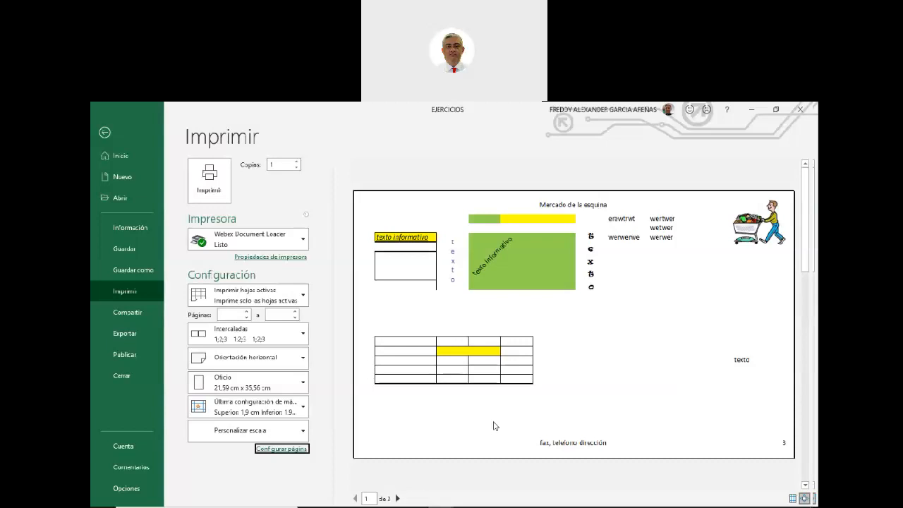
click(293, 449)
key(Return)
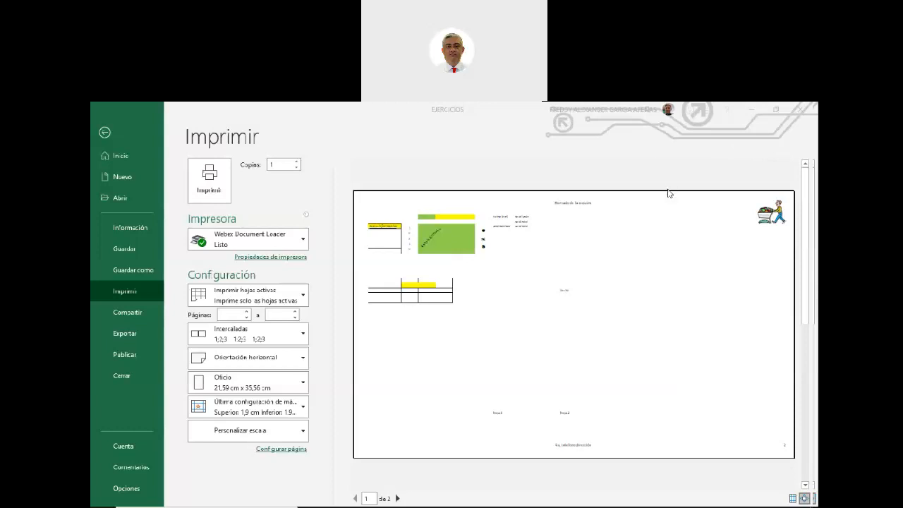
click(105, 133)
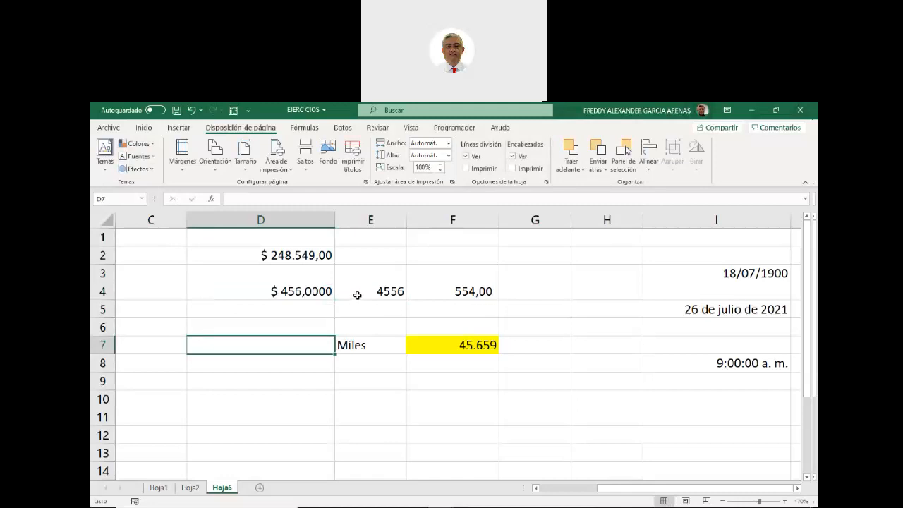
Review the number formats of cells E4, D4, F7 and F4 on Hoja6.
click(359, 292)
click(301, 292)
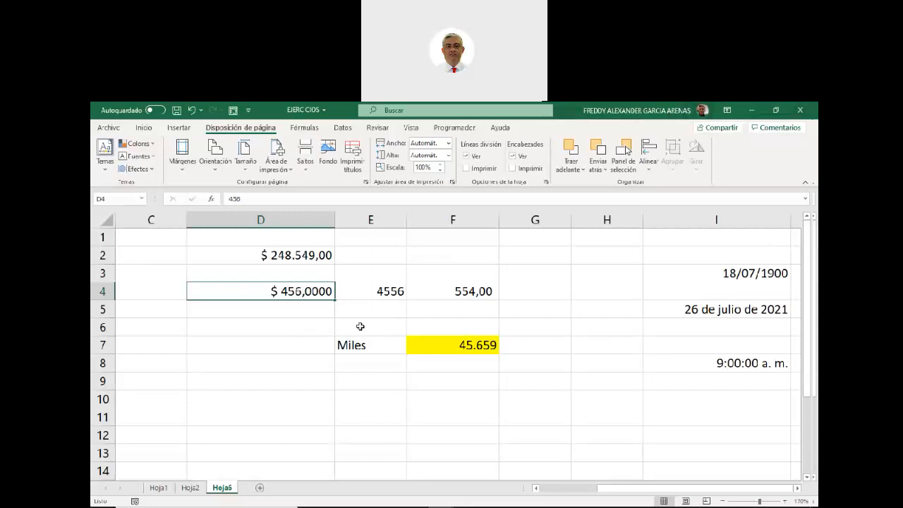
click(441, 346)
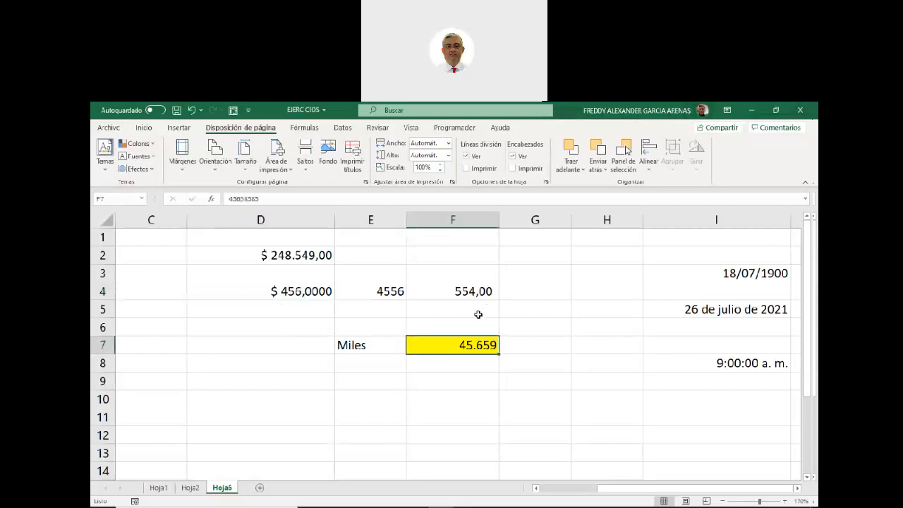
click(450, 291)
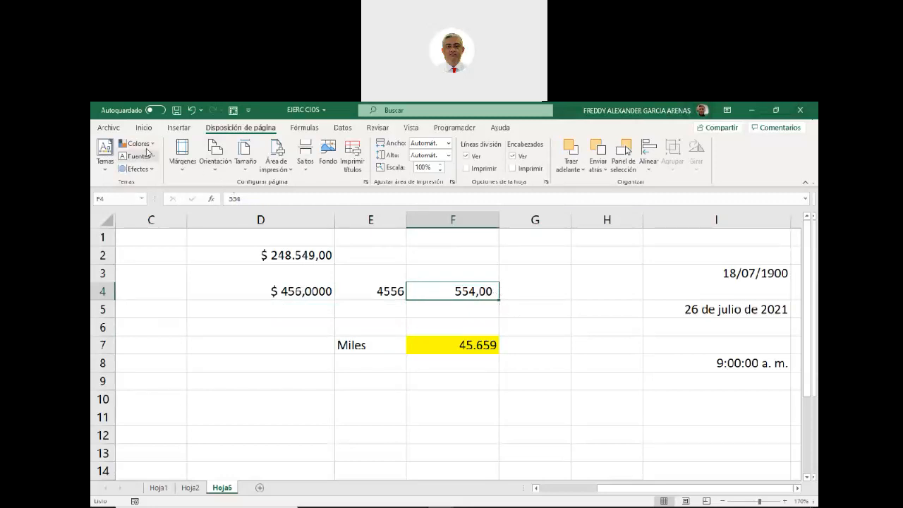
click(144, 127)
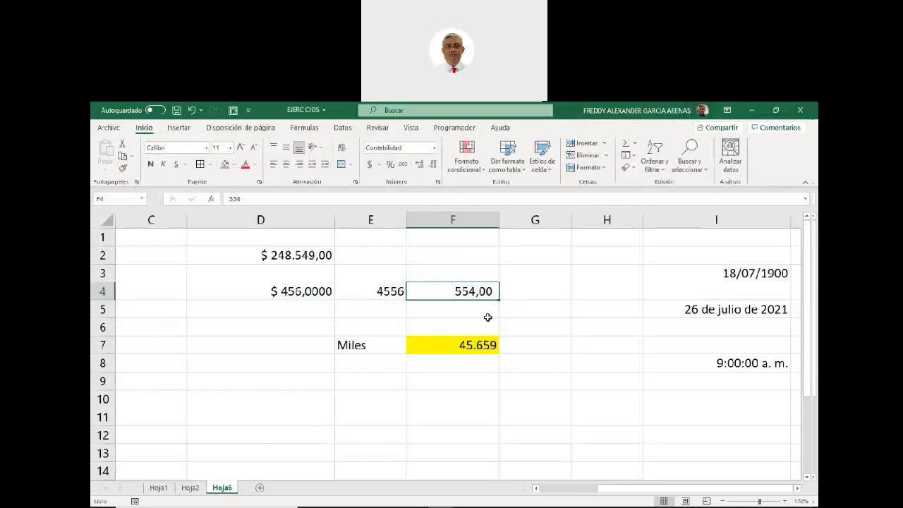
Review the product table and totals block of the Almacenes Pachita invoice in Acrobat Reader, and add a blank sheet to the Excel workbook.
key(alt+Tab)
scroll(494, 433, up, 1)
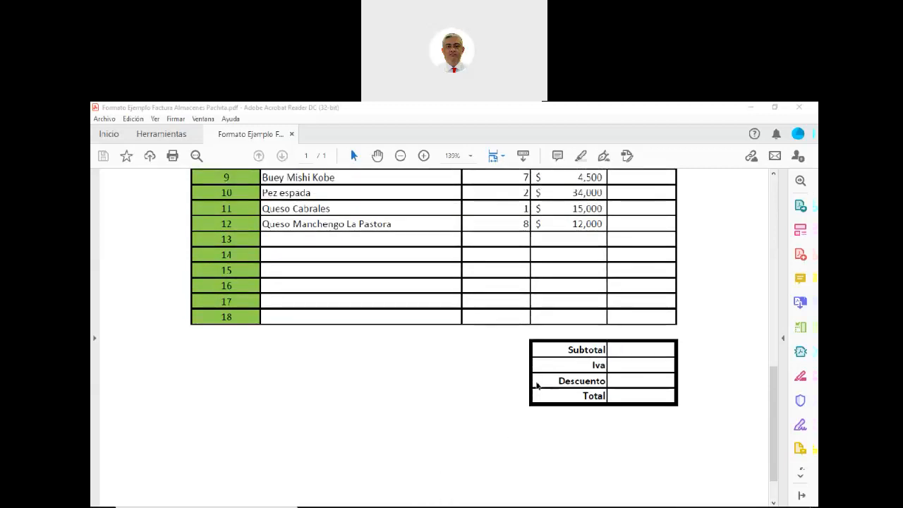
scroll(362, 395, up, 1)
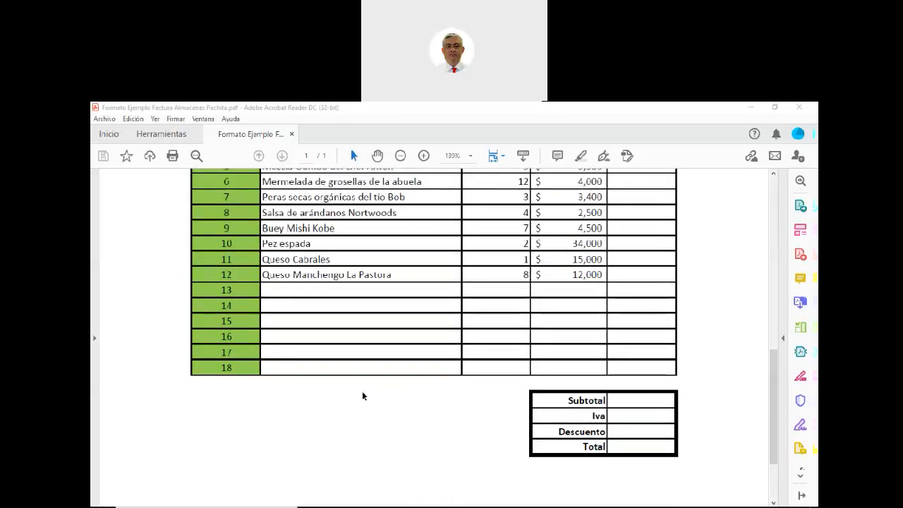
scroll(362, 396, up, 3)
key(alt+Tab)
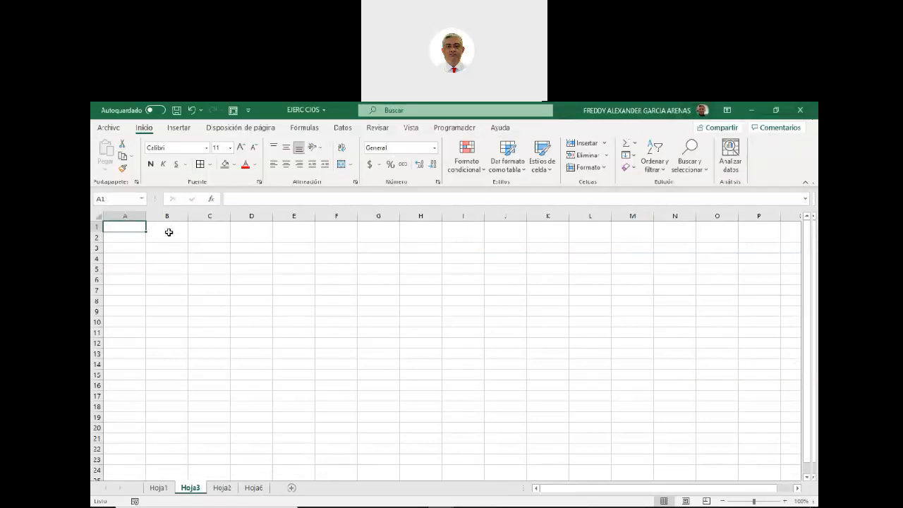
Compare the table borders in the invoice PDF and give range C6:D9 on Hoja3 a thick outside border.
drag(170, 234, 377, 428)
click(477, 382)
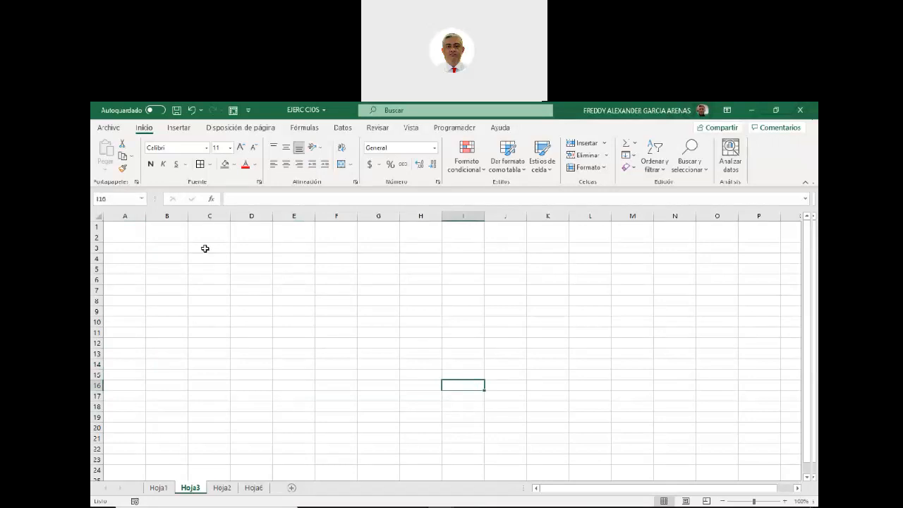
key(alt+Tab)
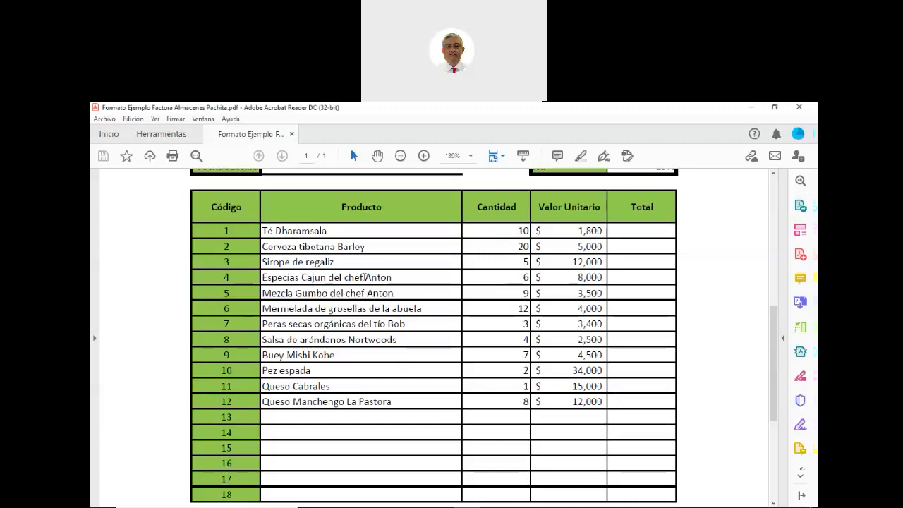
scroll(365, 342, down, 5)
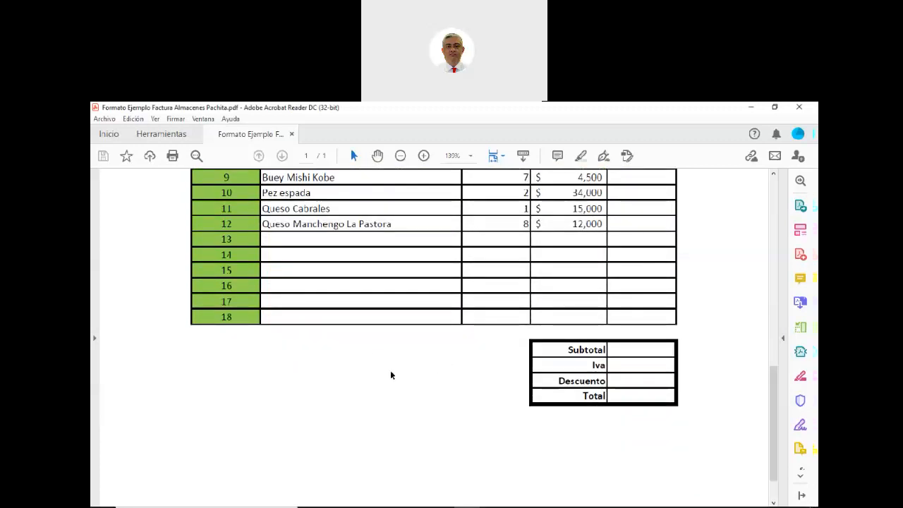
key(alt+Tab)
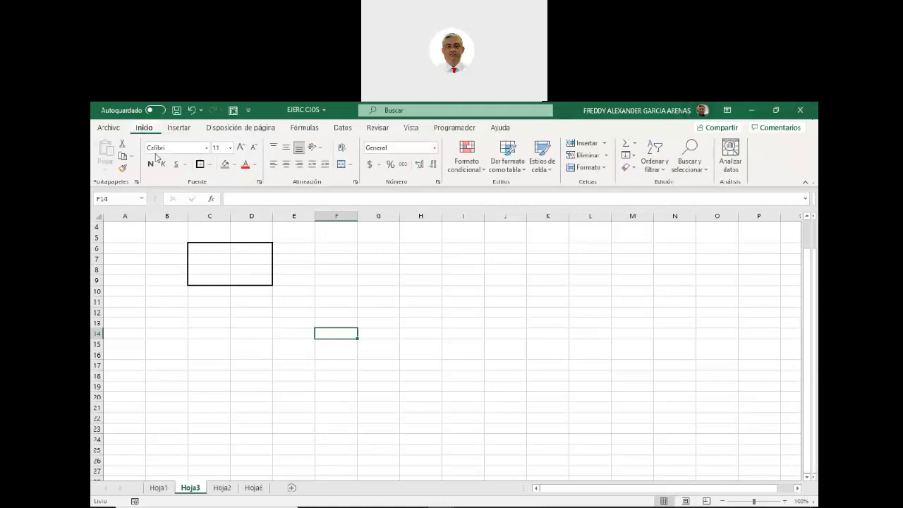
Apply red borders to cell F14 on Hoja3 without the left edge, and check them in the print preview.
click(209, 165)
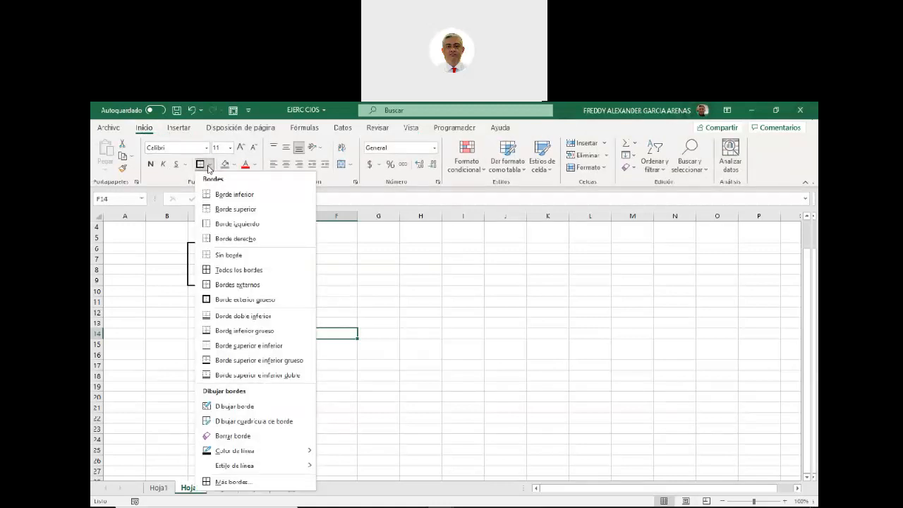
click(233, 481)
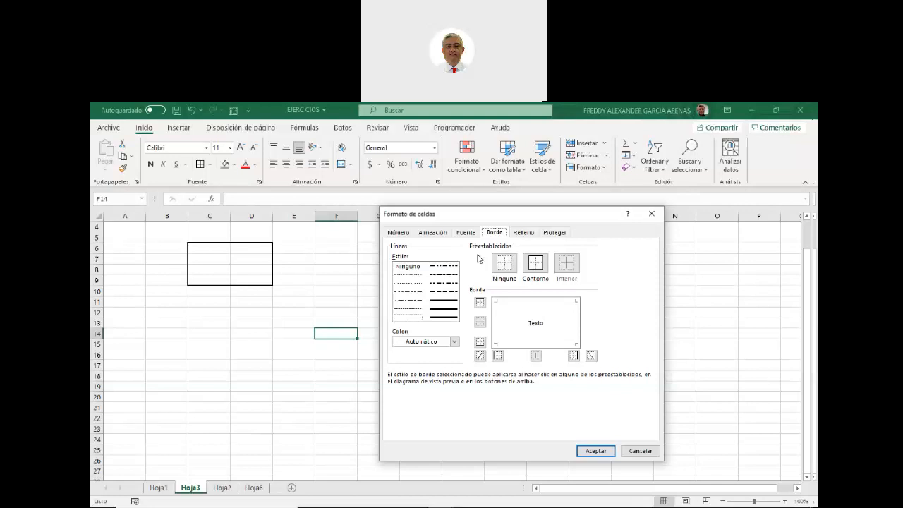
click(444, 318)
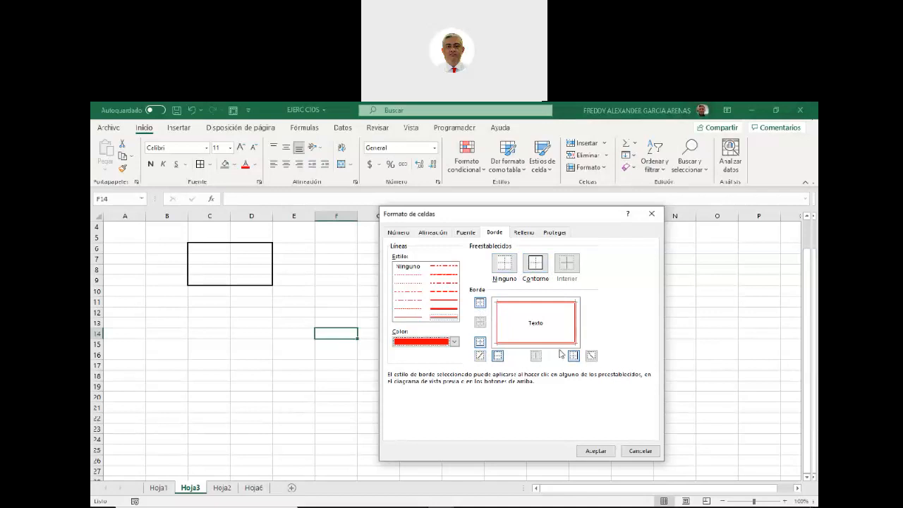
click(497, 357)
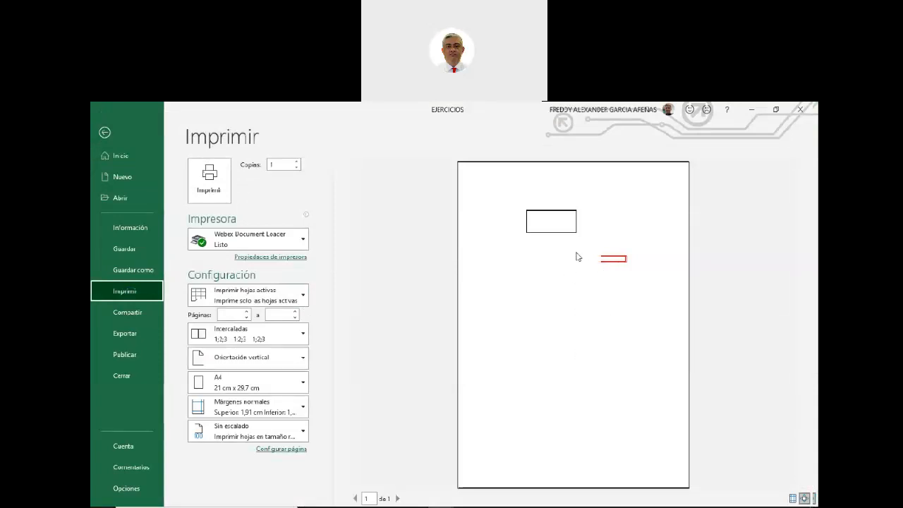
key(Escape)
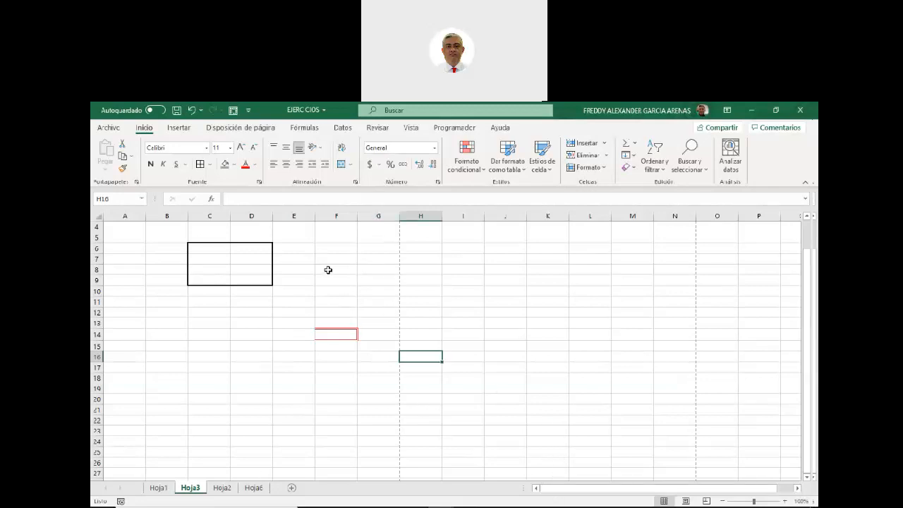
Toggle Hoja3's gridlines off and on and go to the print preview to compare.
click(411, 127)
click(371, 164)
click(370, 165)
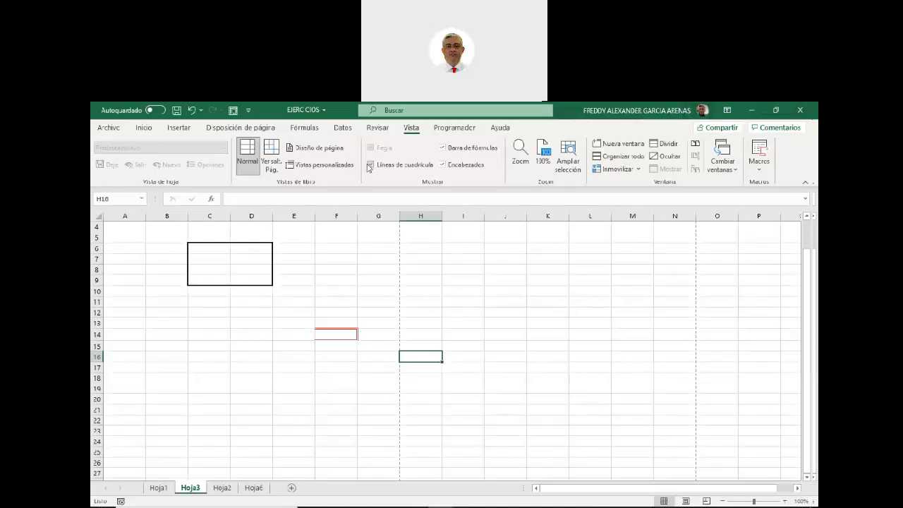
click(104, 130)
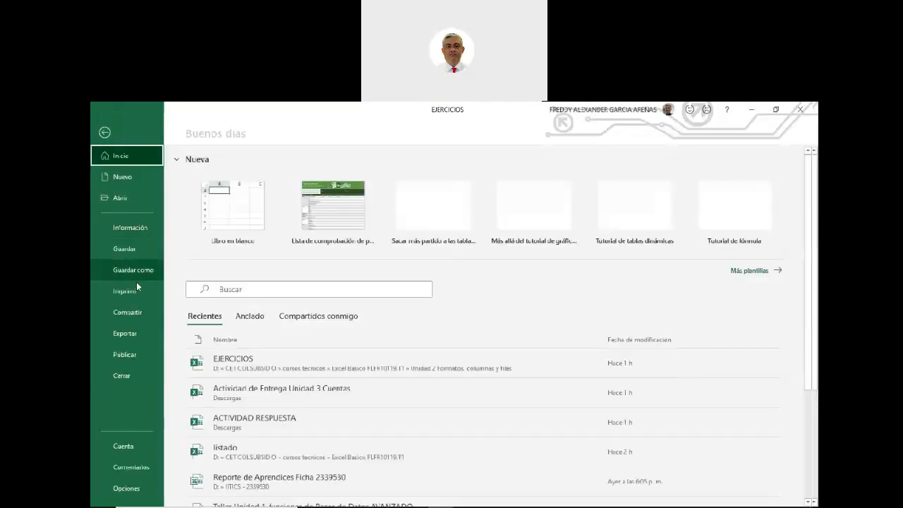